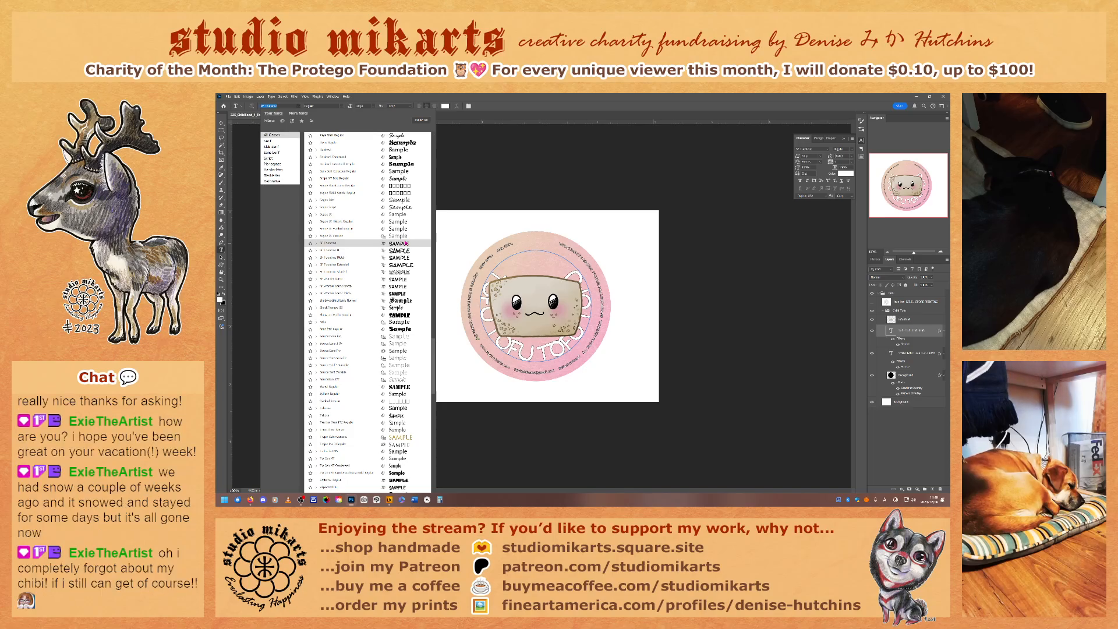
- Preview other fonts on the circular Tofu text, apply a decorative one and undo the font change
scroll(407, 243, up, 10)
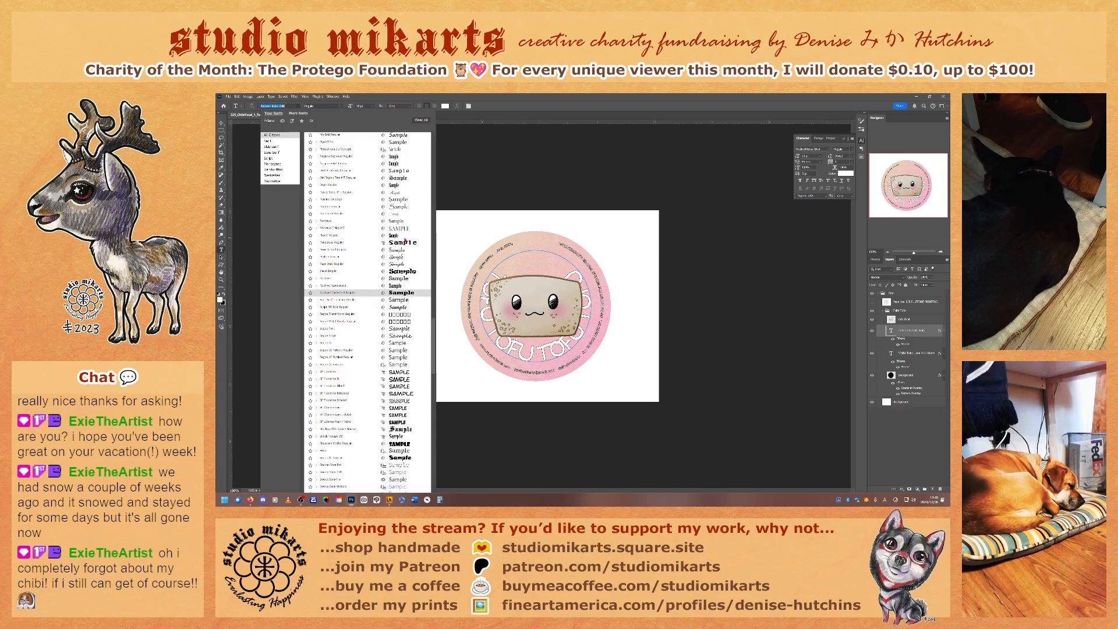
scroll(405, 239, up, 10)
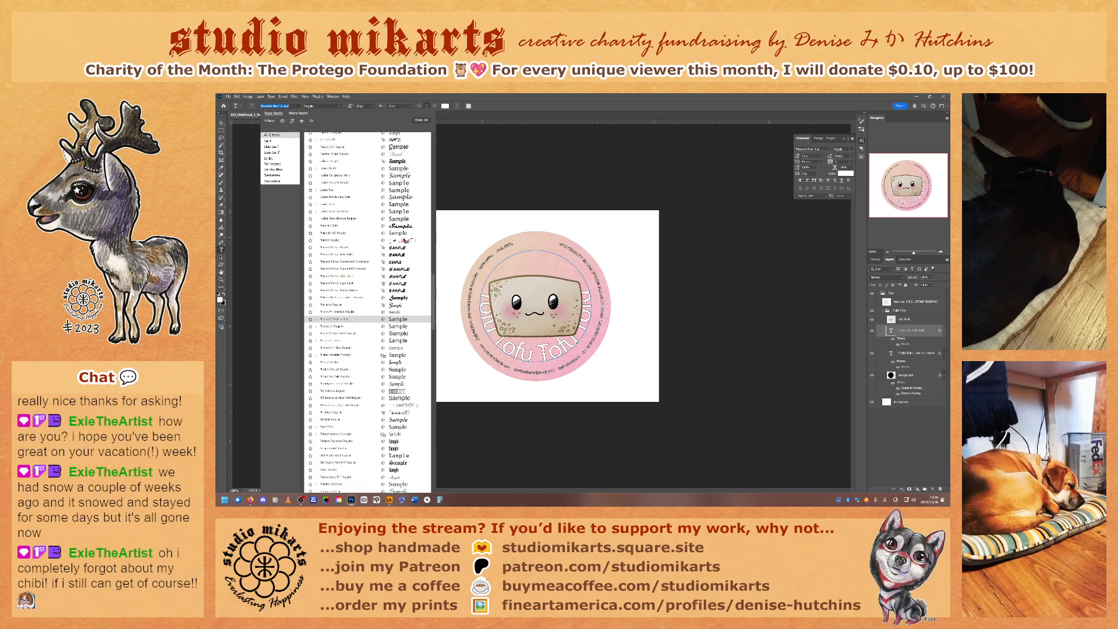
drag(433, 294, 433, 147)
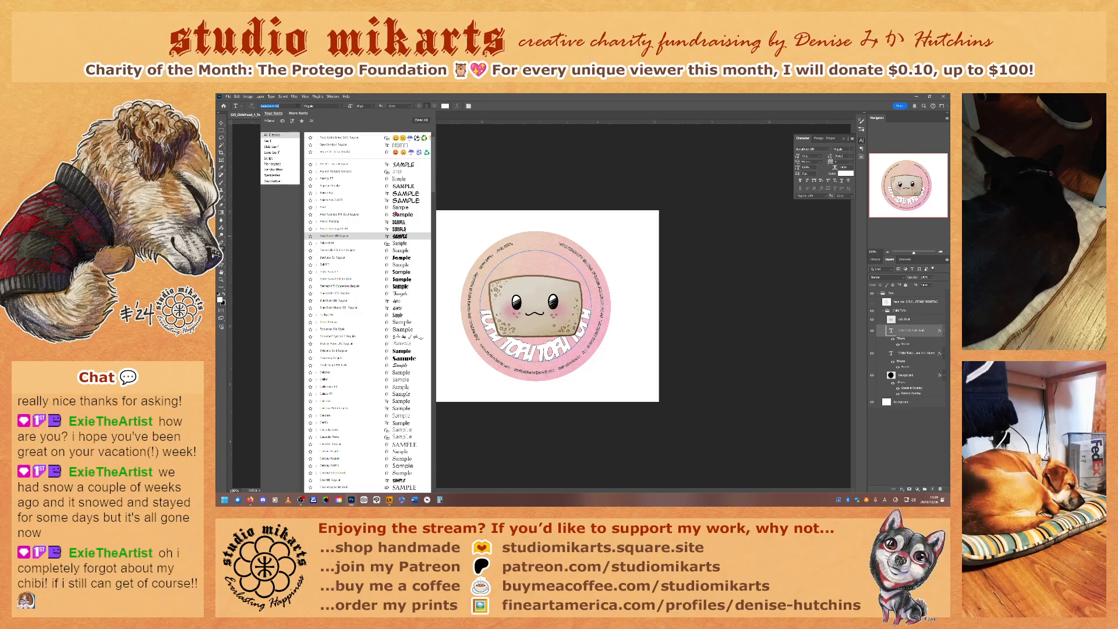
click(396, 215)
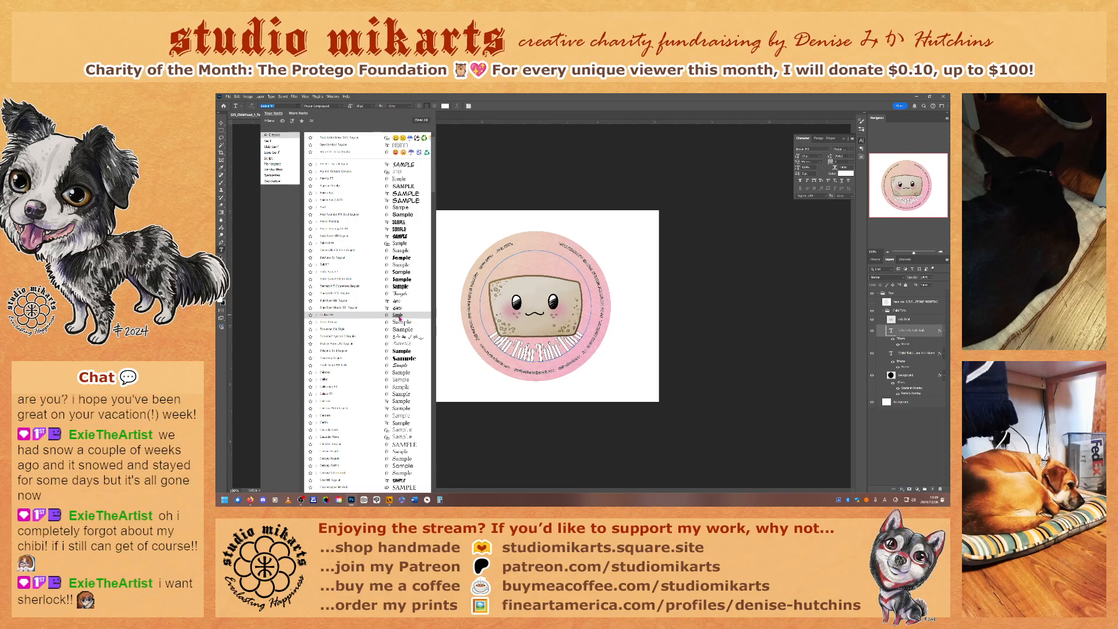
scroll(399, 318, down, 3)
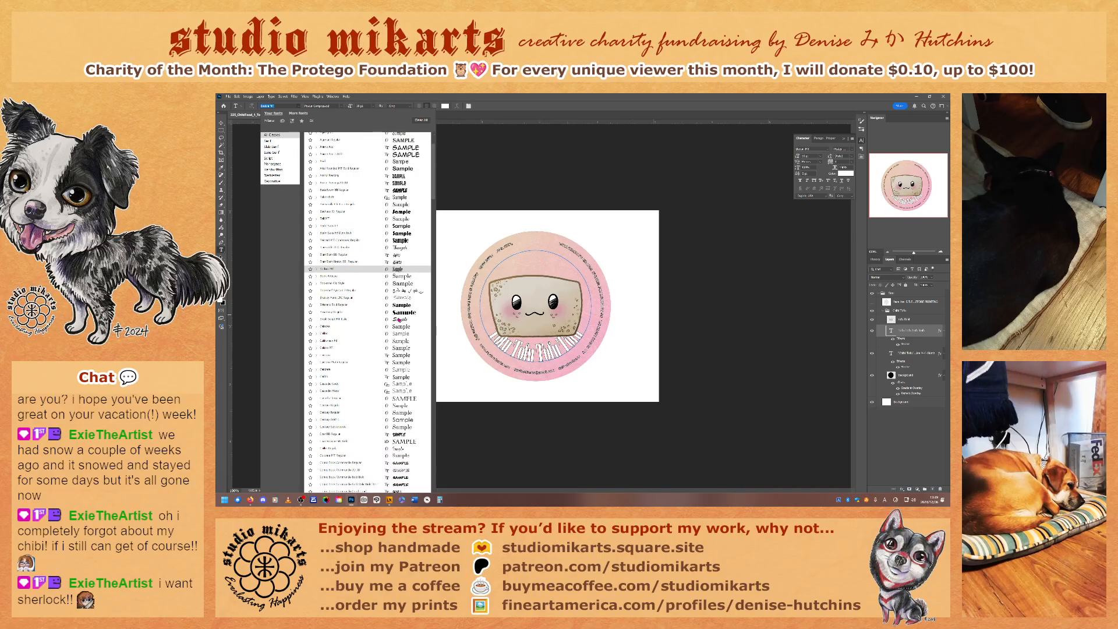
scroll(399, 319, down, 2)
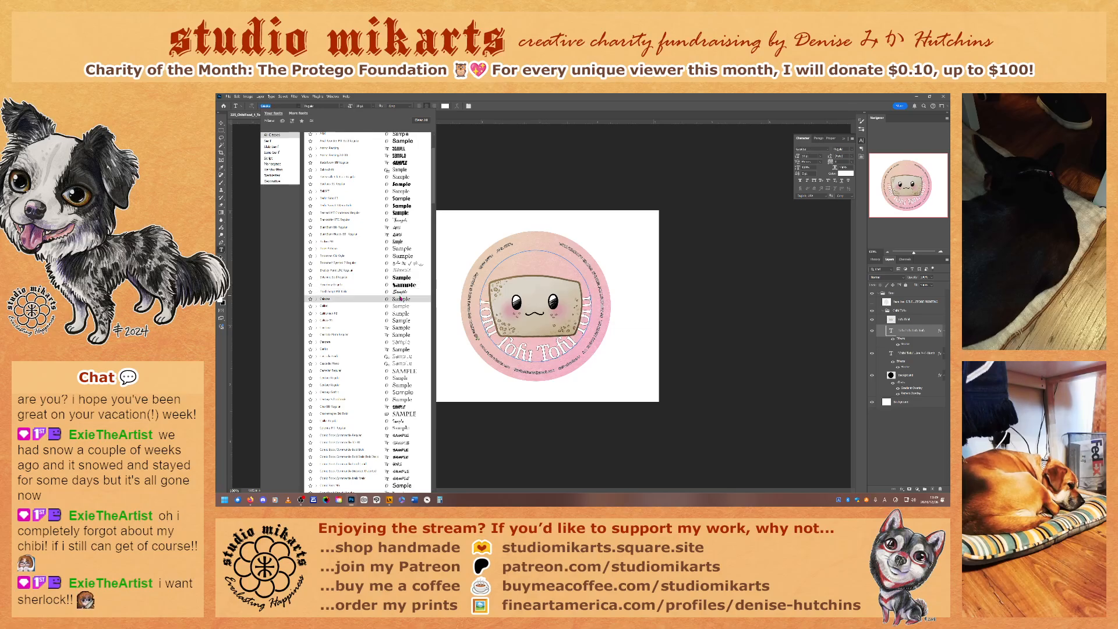
scroll(400, 299, down, 6)
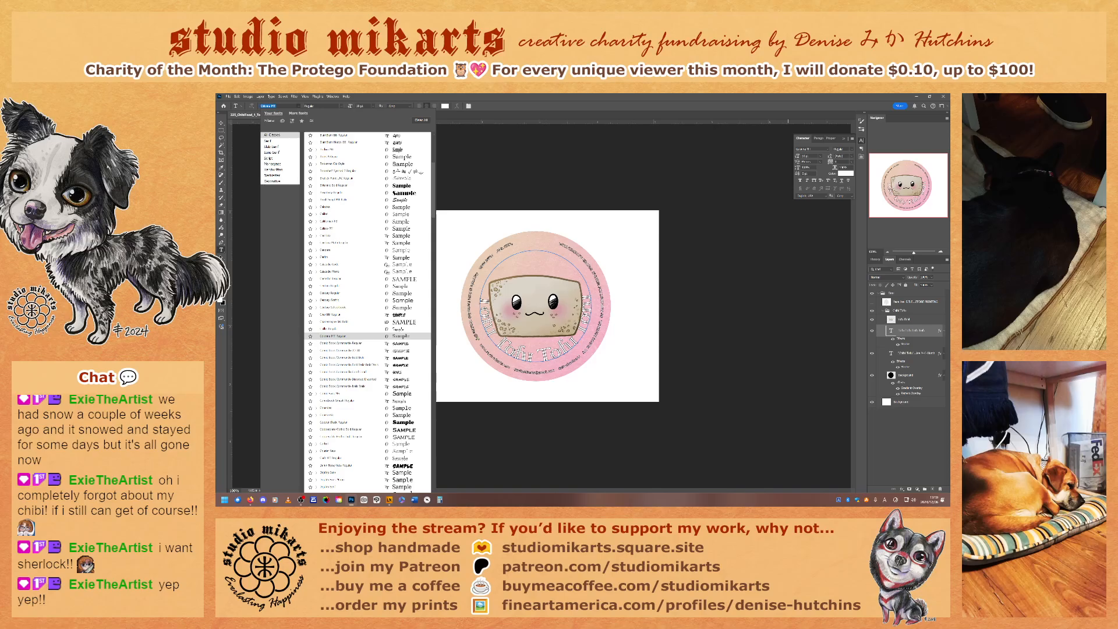
key(Return)
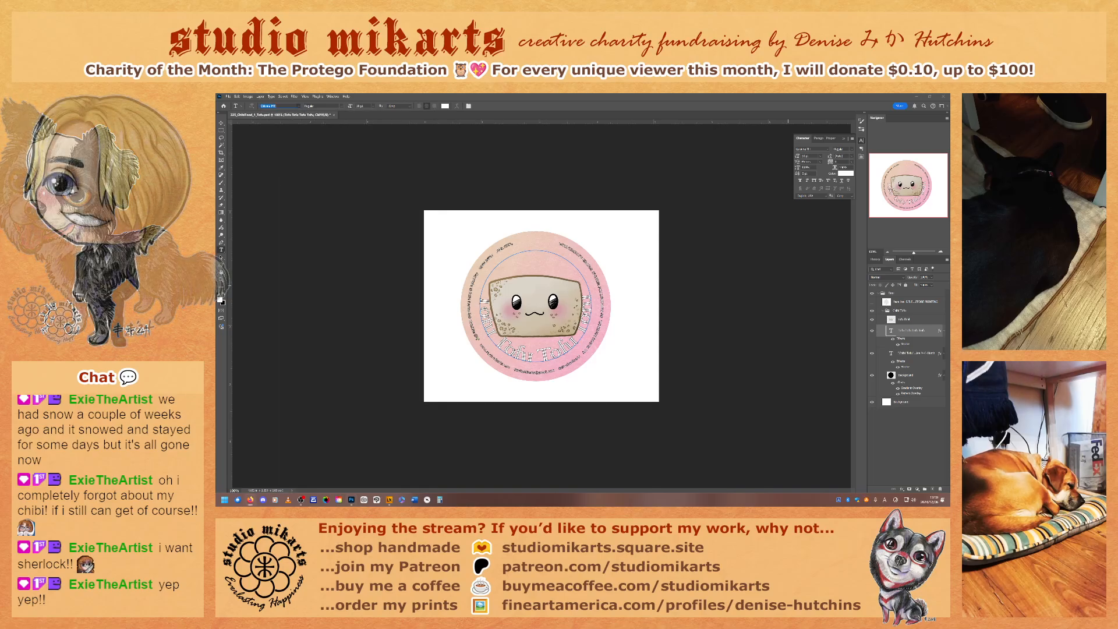
key(ctrl+z)
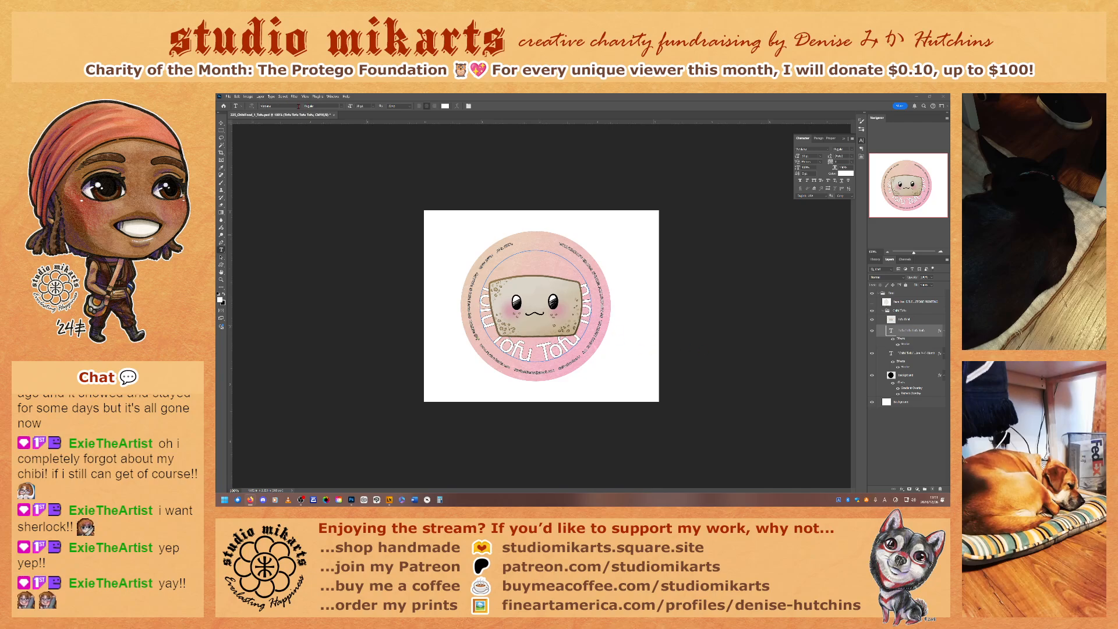
- Browse the font list again for another typeface for the circular Tofu text
click(298, 106)
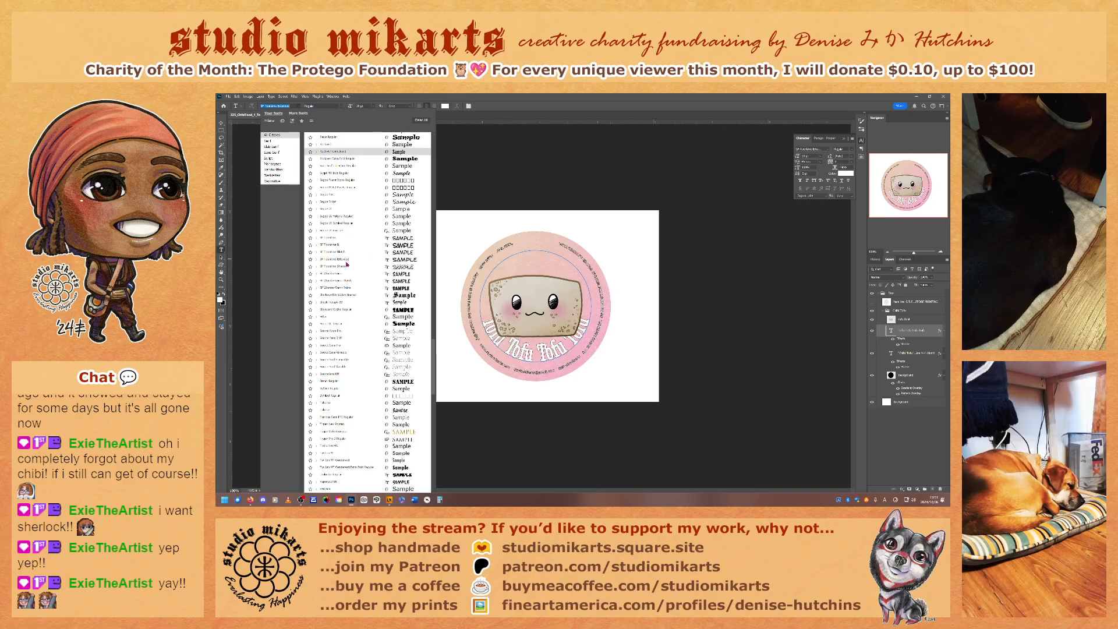
scroll(364, 266, up, 2)
scroll(362, 267, up, 4)
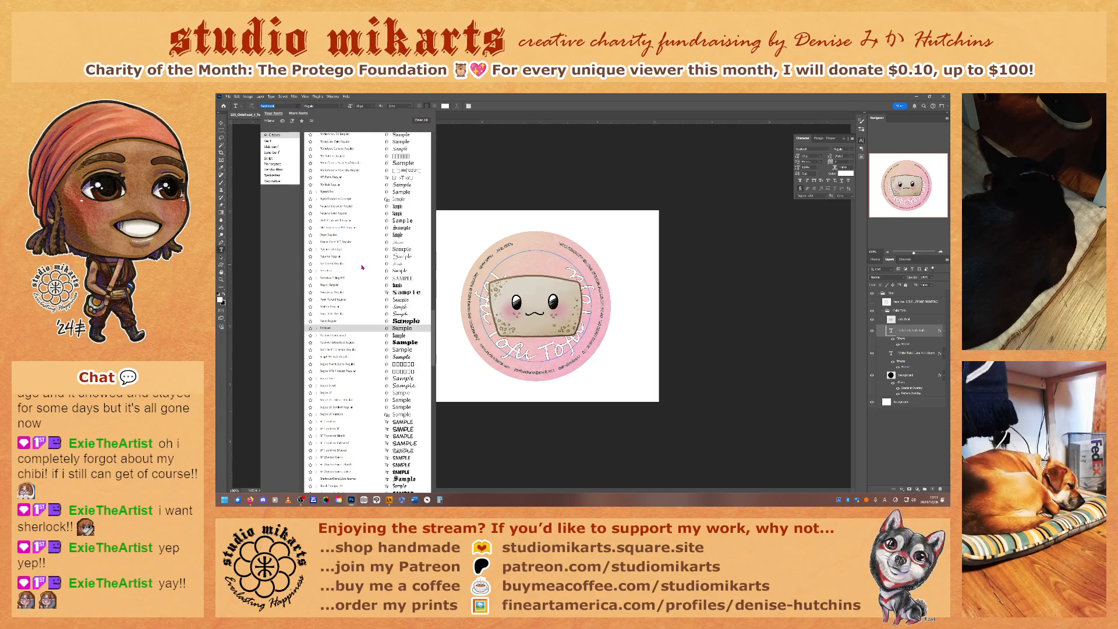
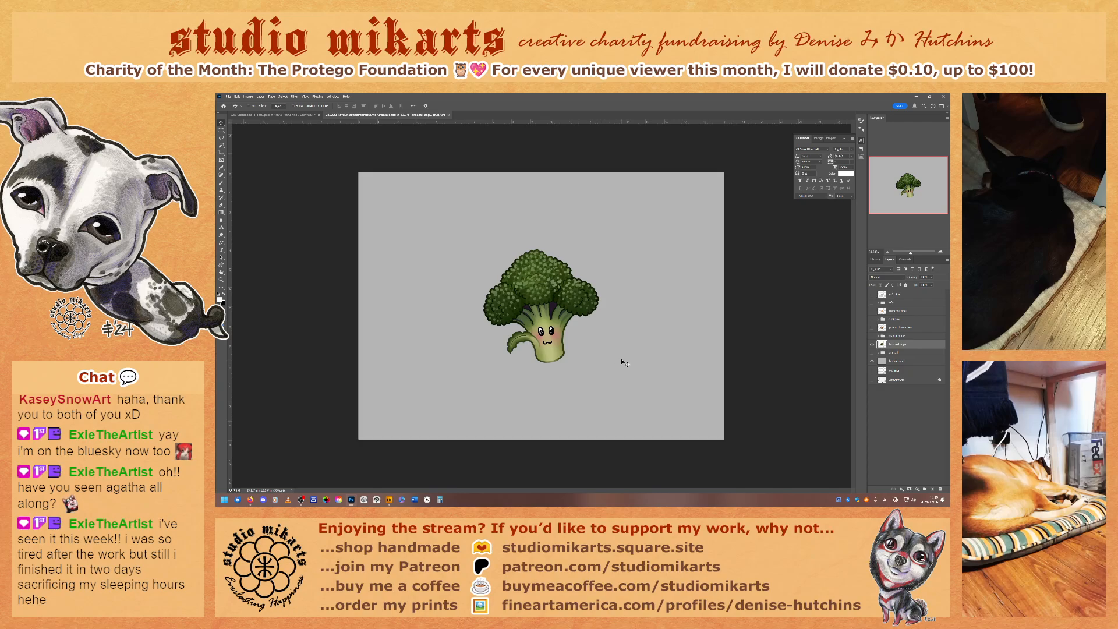
- Show the tofu artwork layer, copy it into position inside the Tofu label document, and close the source file without saving
click(872, 294)
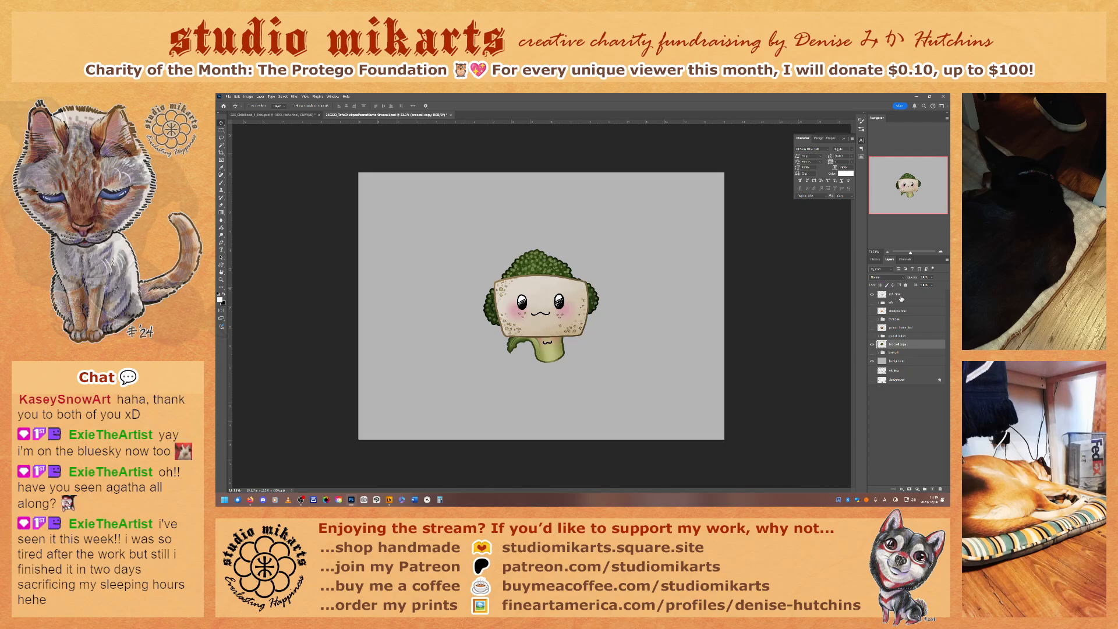
drag(894, 293, 544, 304)
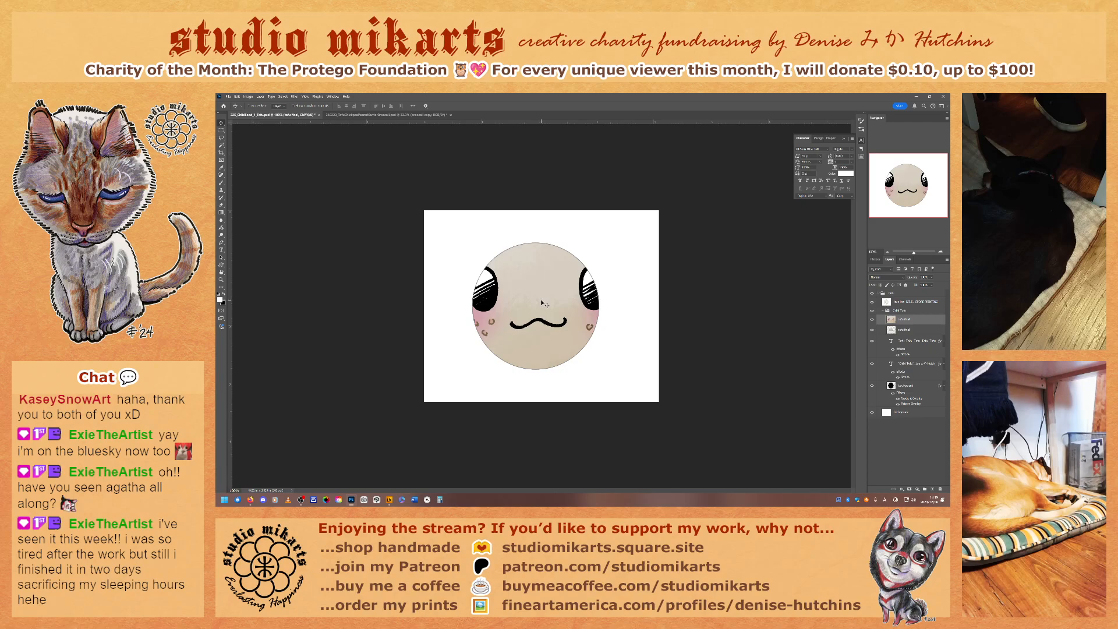
drag(563, 342, 558, 352)
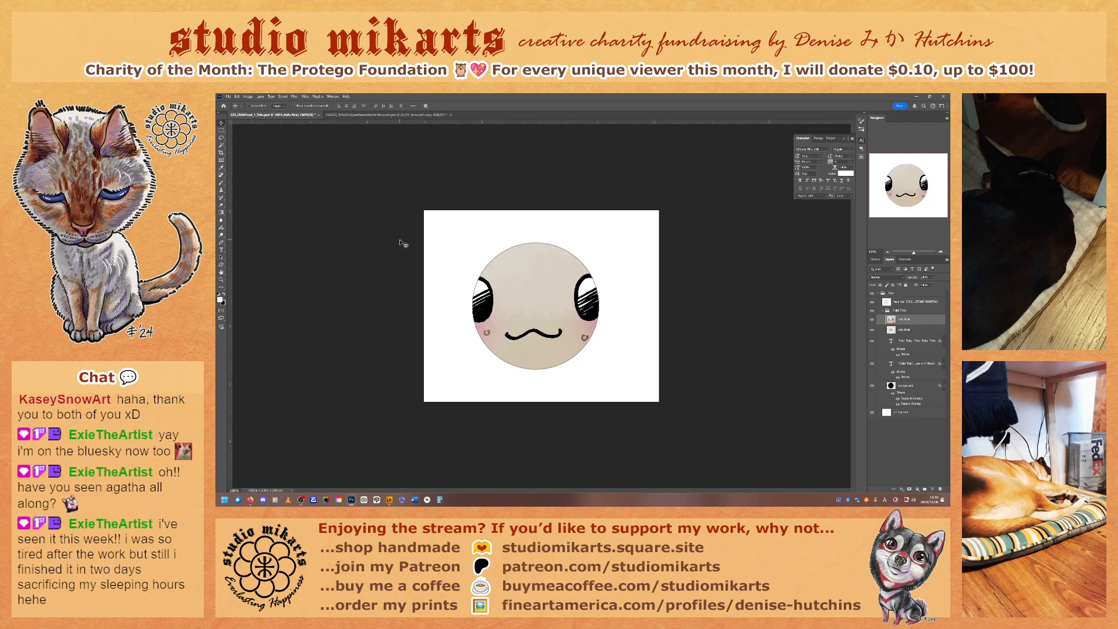
click(451, 115)
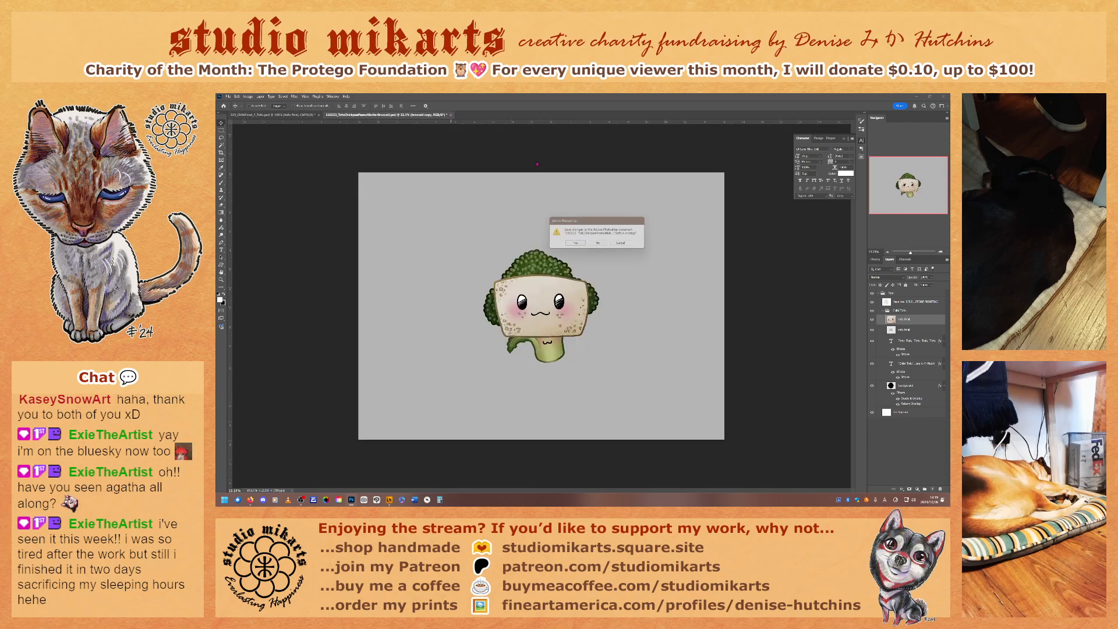
click(600, 245)
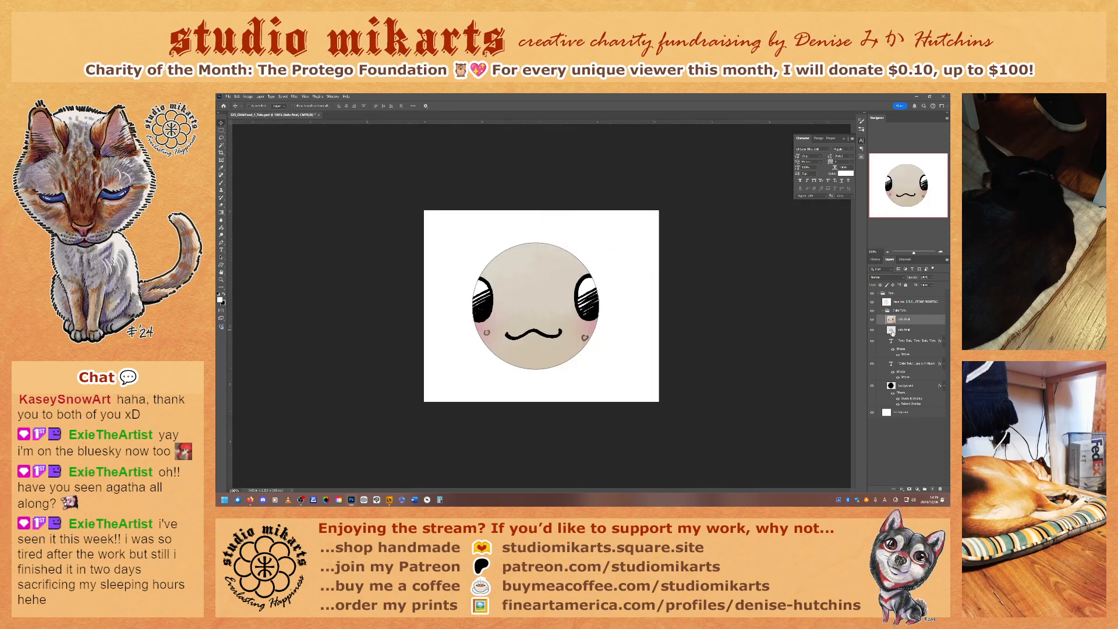
- Step back through the tofu layer's placement and restore the newest history state
click(872, 330)
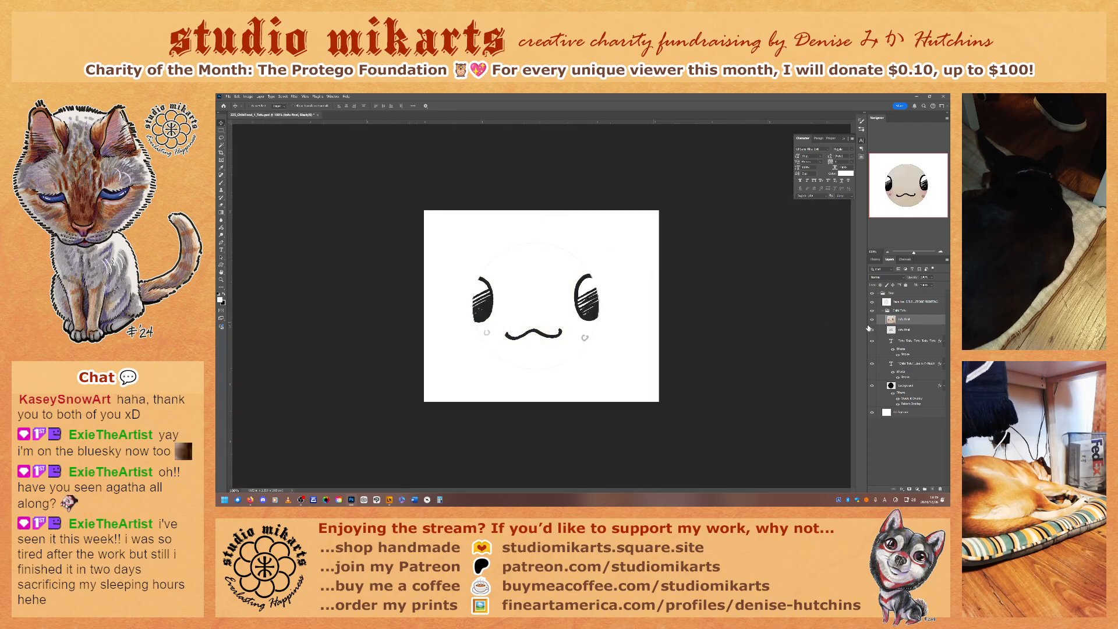
key(ctrl+z)
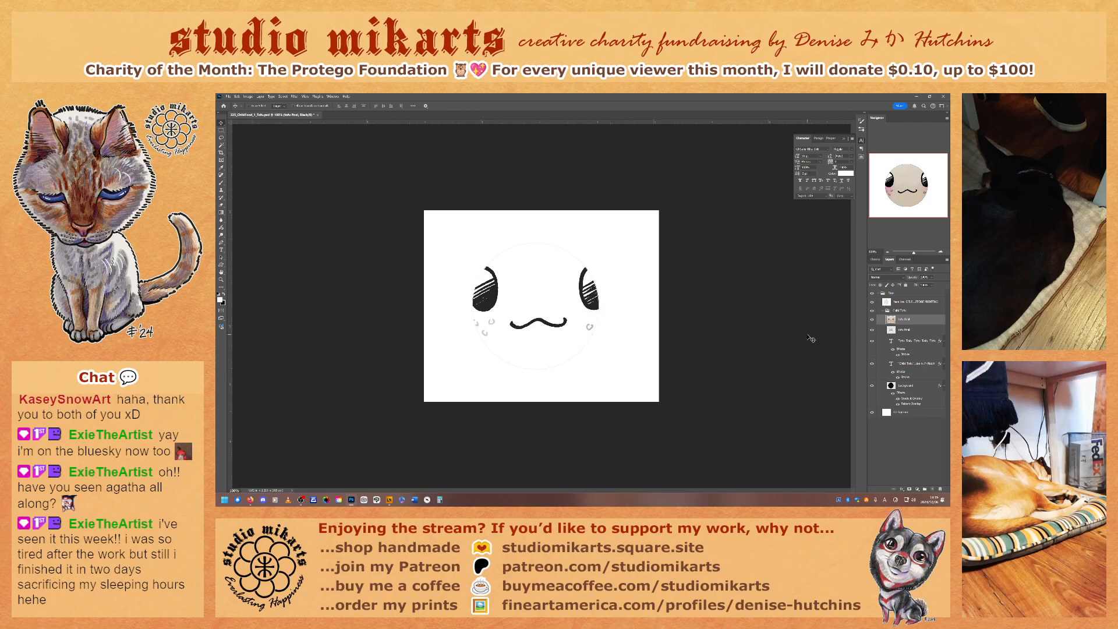
key(ctrl+z)
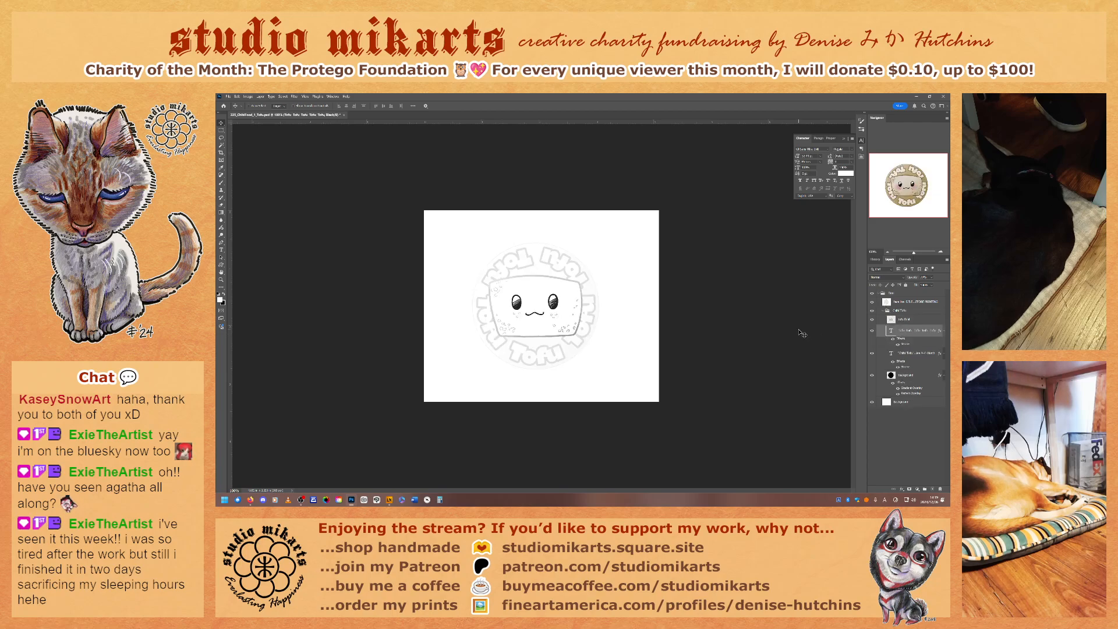
click(874, 259)
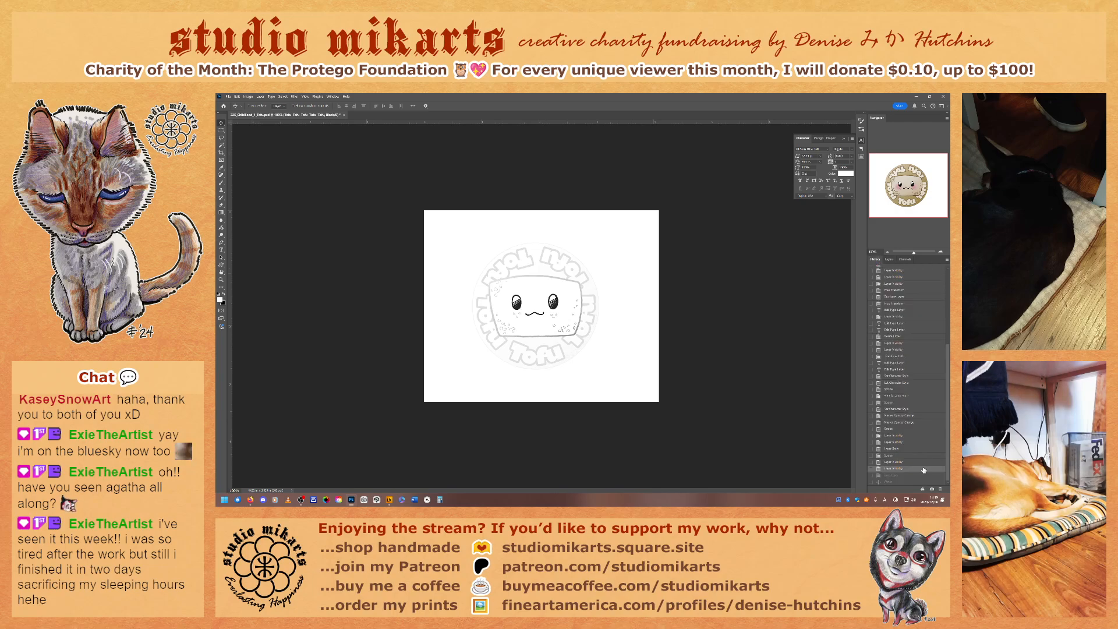
click(895, 482)
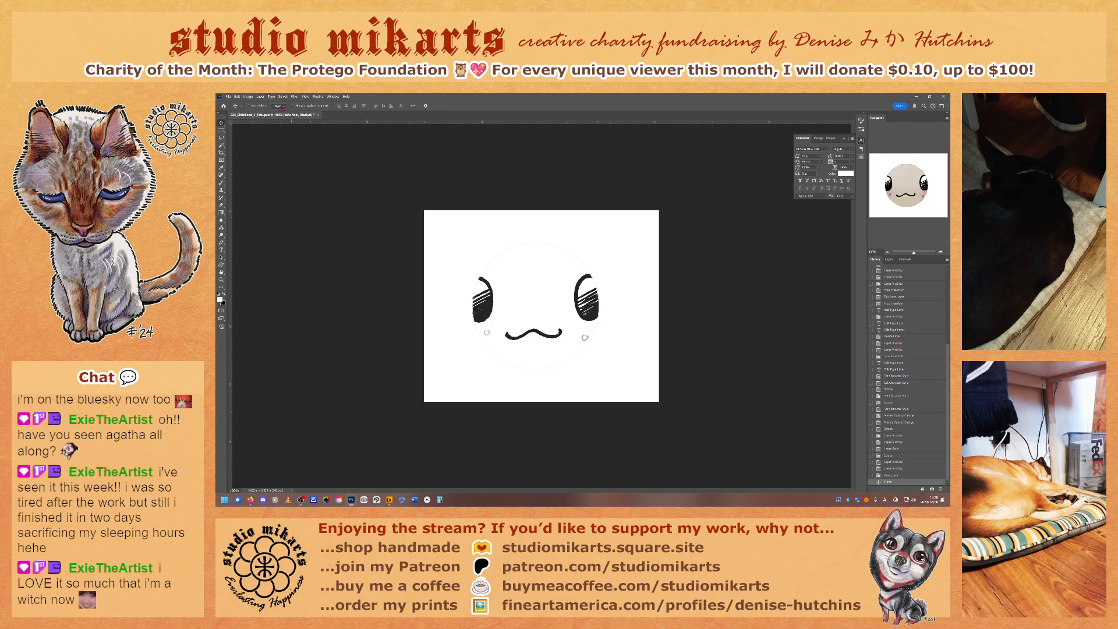
- Check the label document's color mode
click(257, 97)
mouse_move(249, 97)
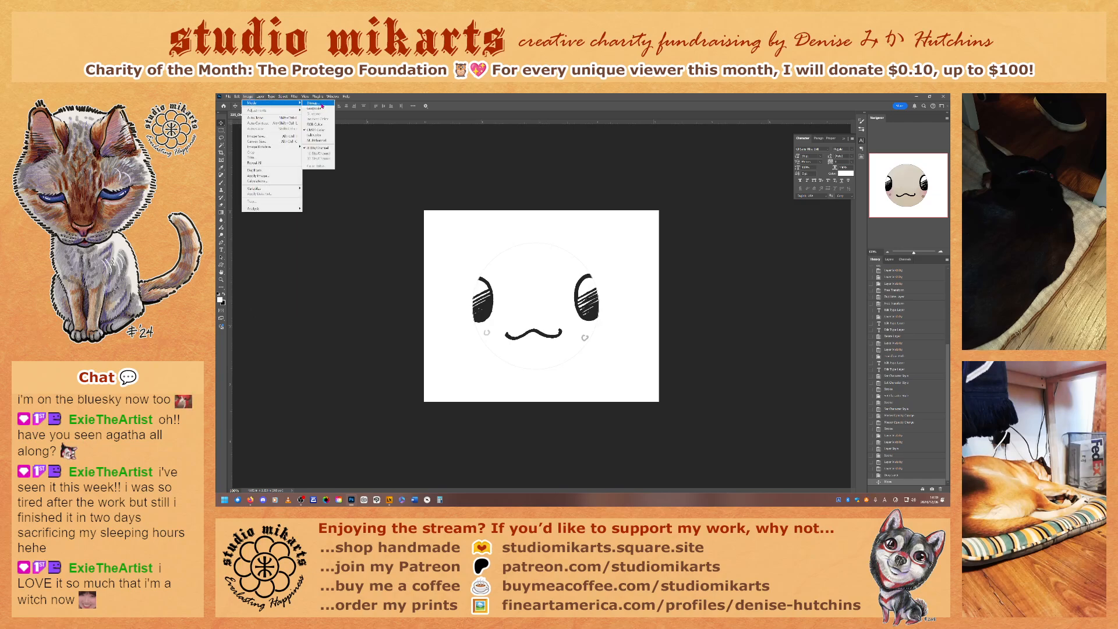
click(317, 133)
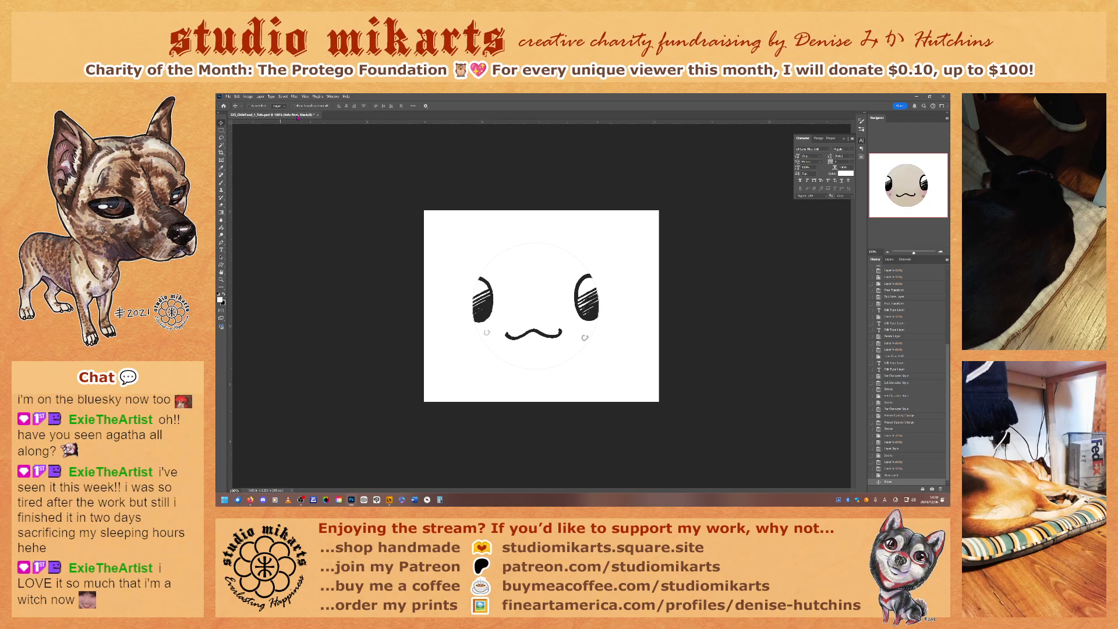
- Revisit several earlier history states, restore the newest one, and return to the layer list
click(889, 475)
click(888, 469)
click(888, 461)
click(888, 457)
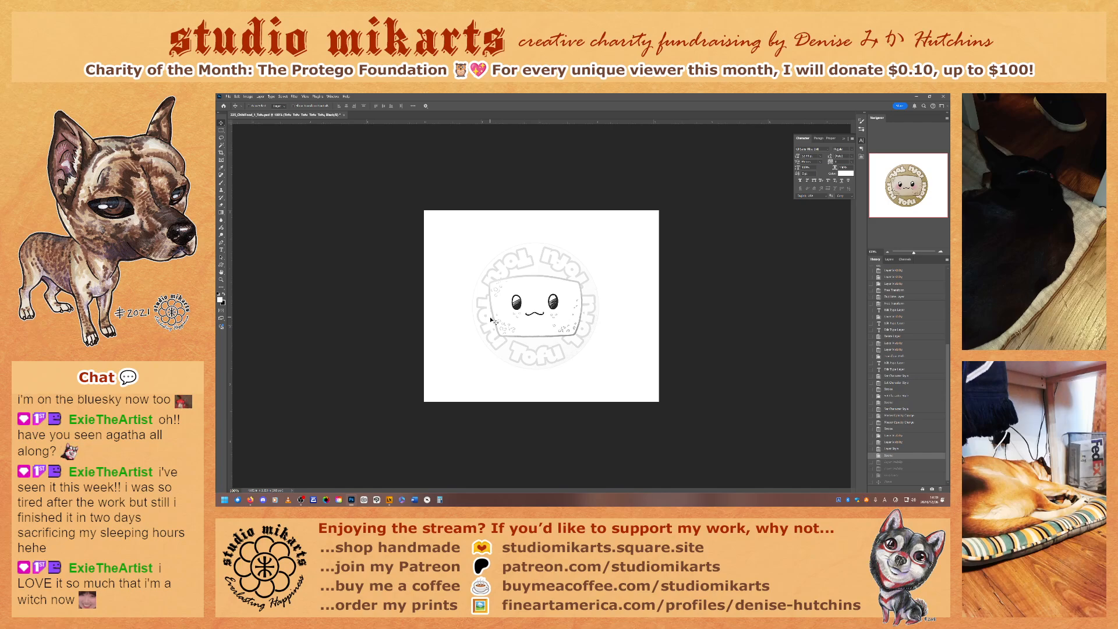
click(895, 481)
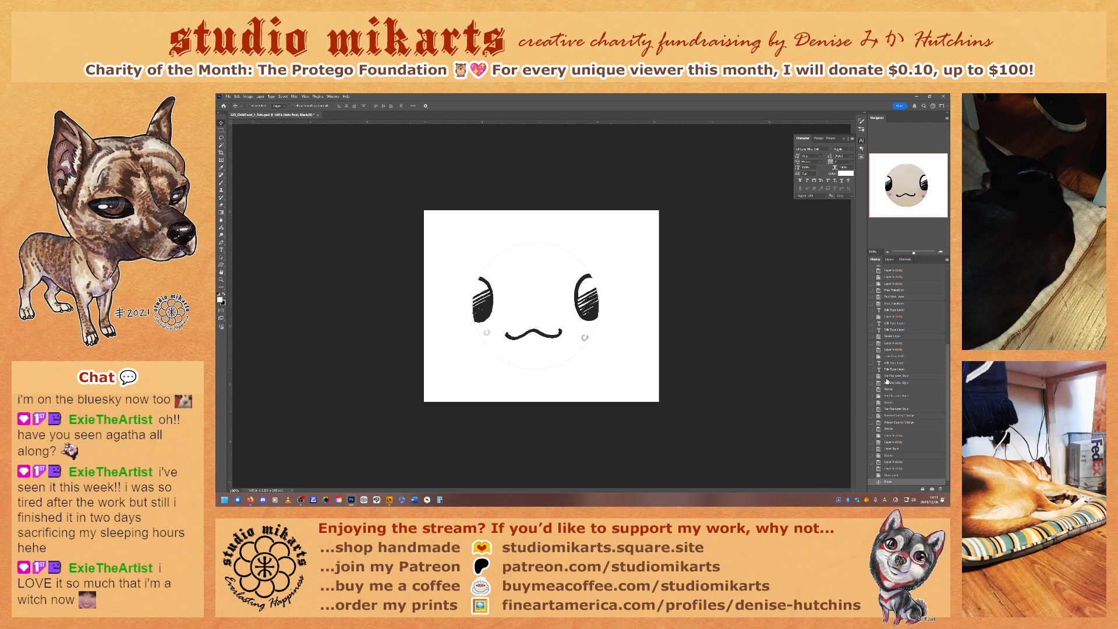
click(889, 259)
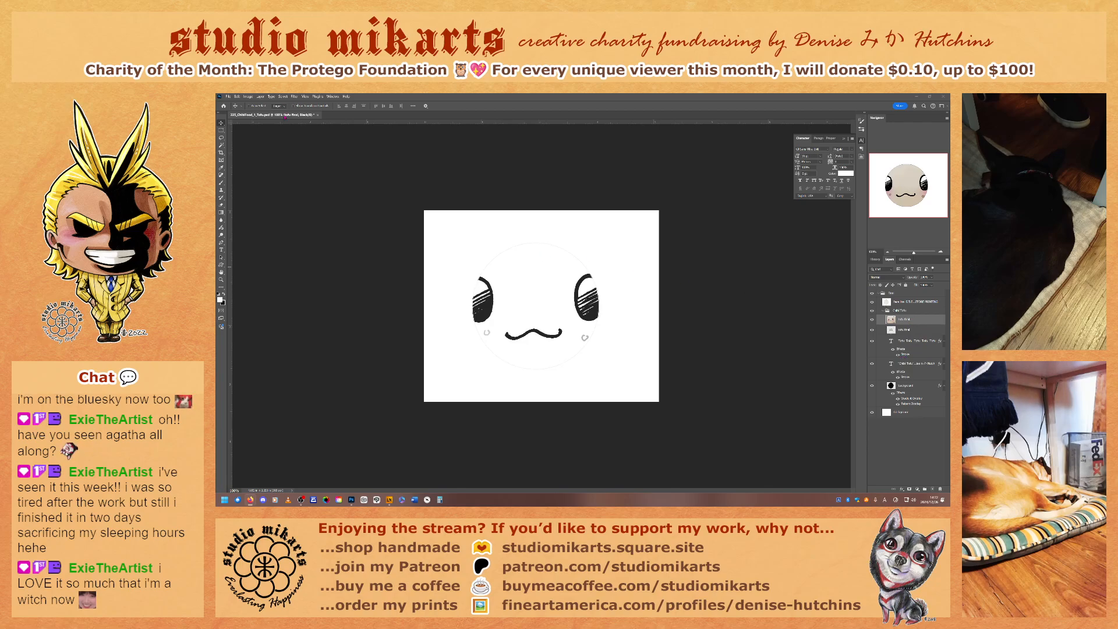
- Check the color settings for a cause of the label's black-and-white display
right_click(285, 116)
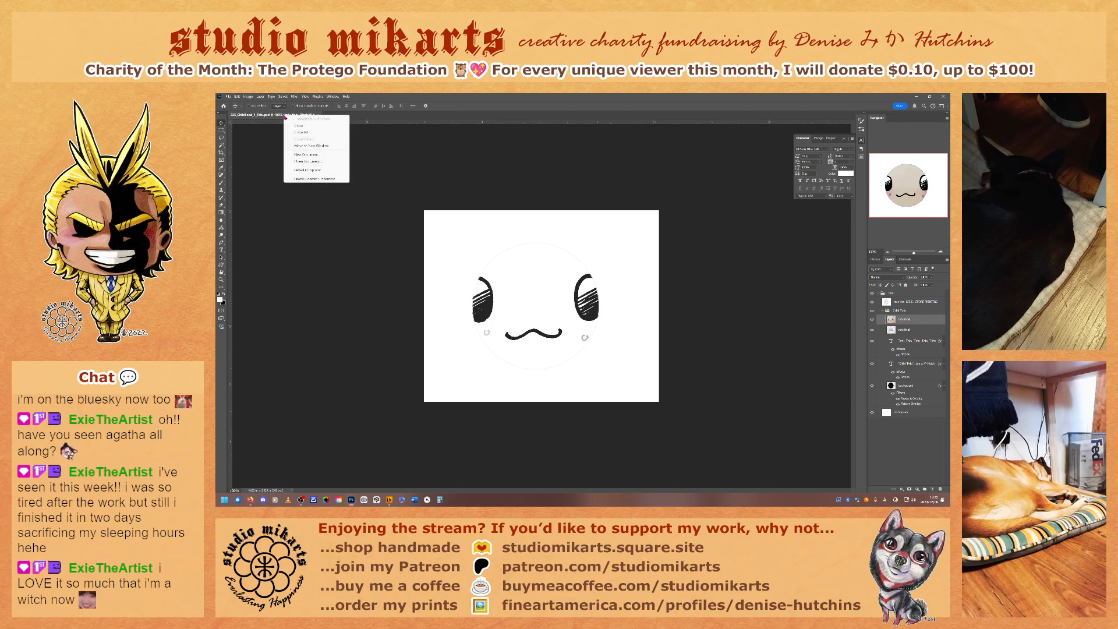
click(238, 98)
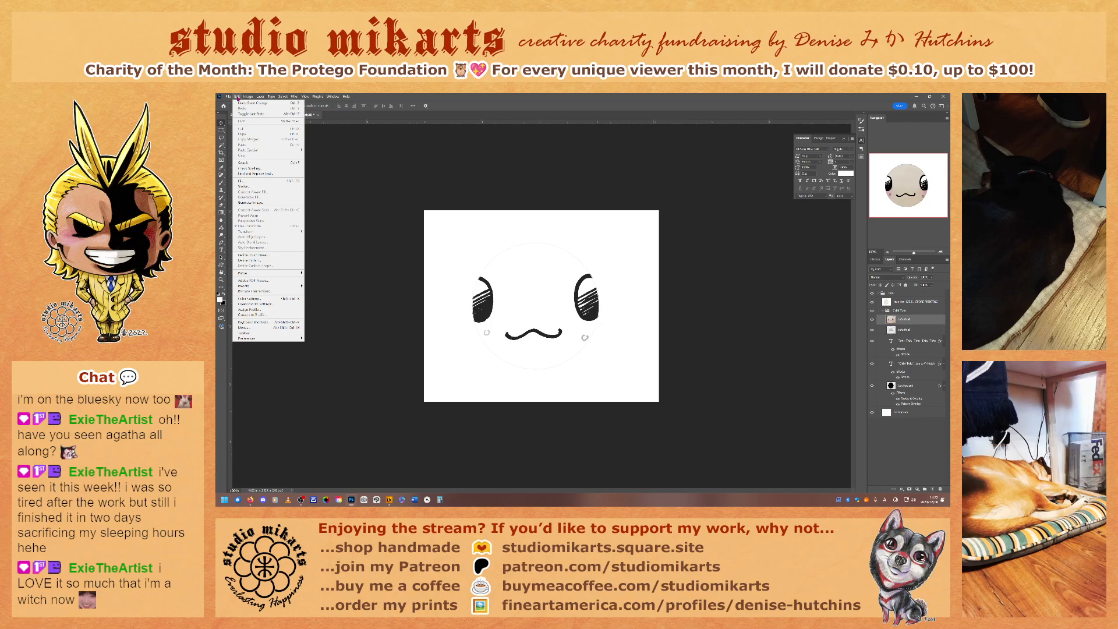
click(254, 299)
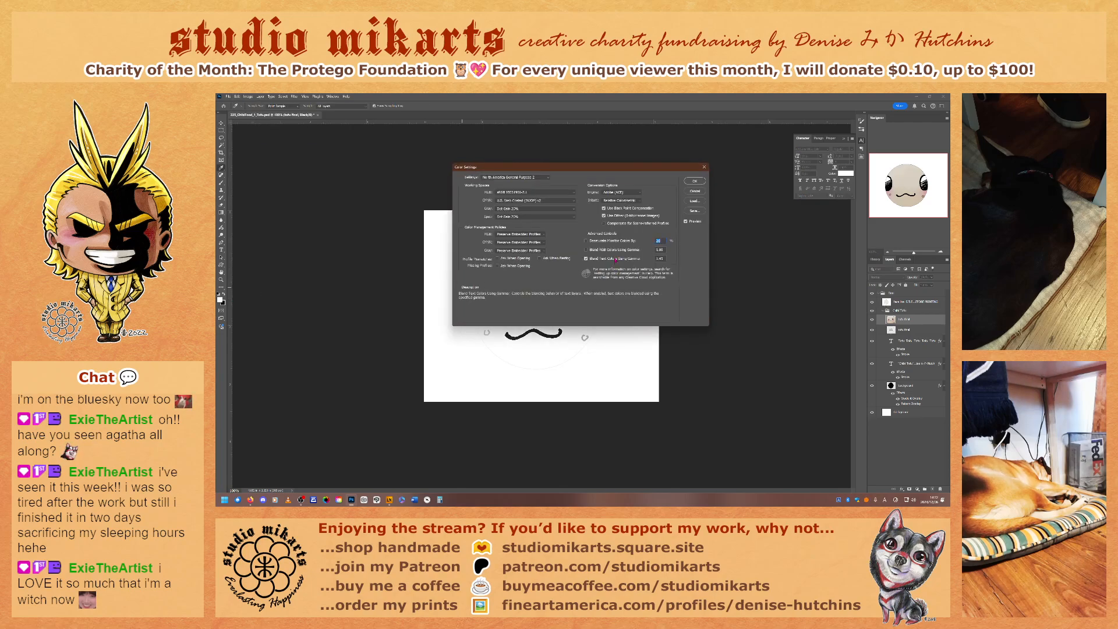
click(704, 167)
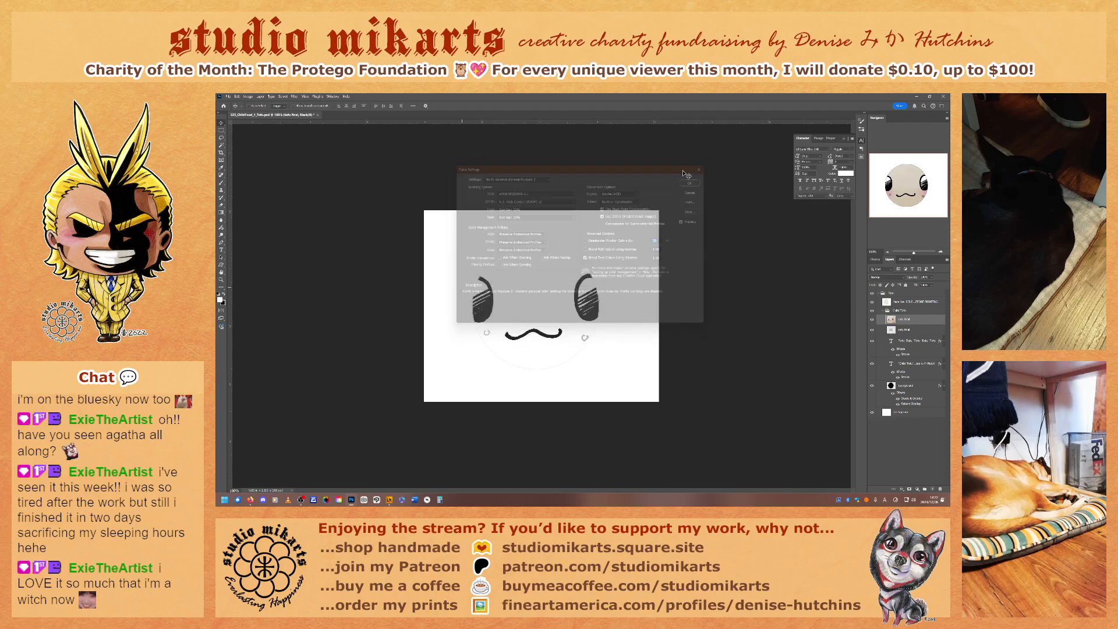
click(248, 96)
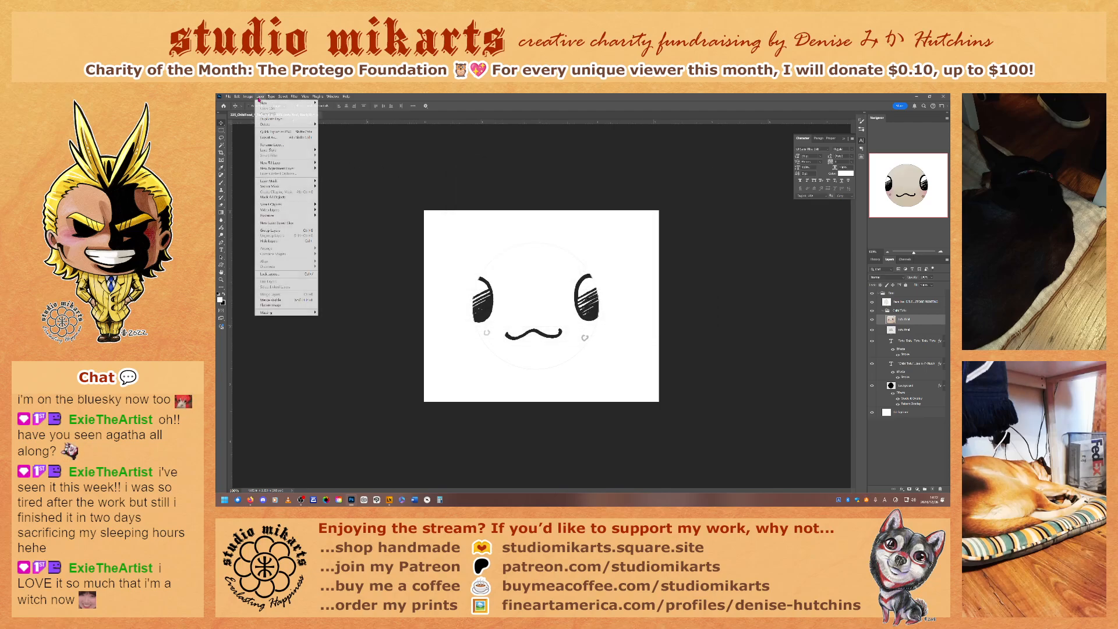
mouse_move(262, 105)
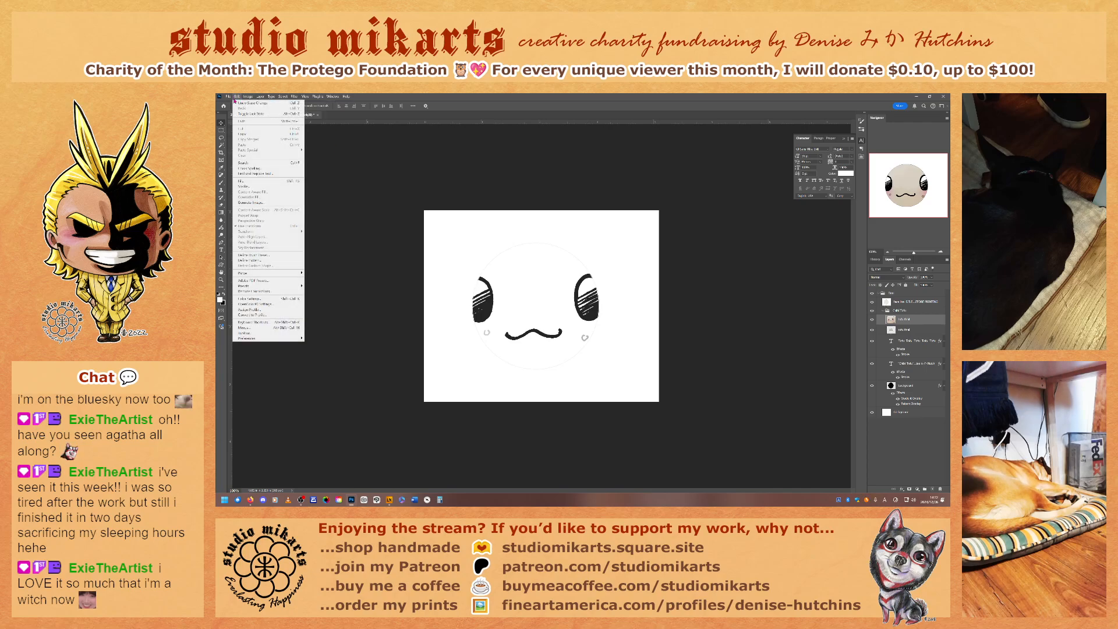
click(251, 299)
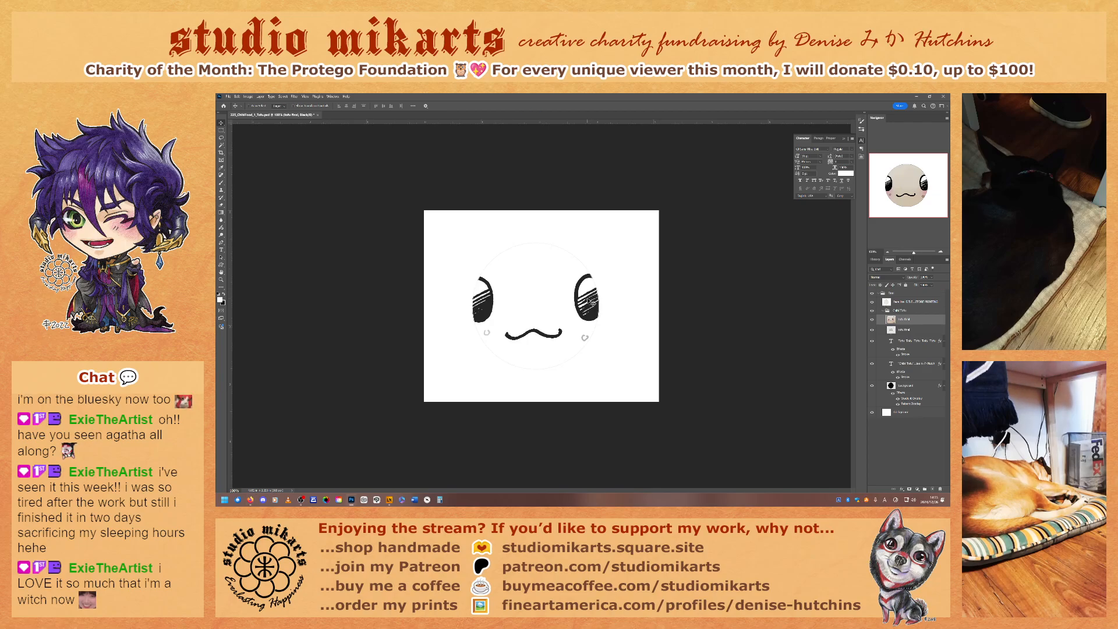
- Switch the label document from the Black channel to the full-color composite channel view
key(ctrl+2)
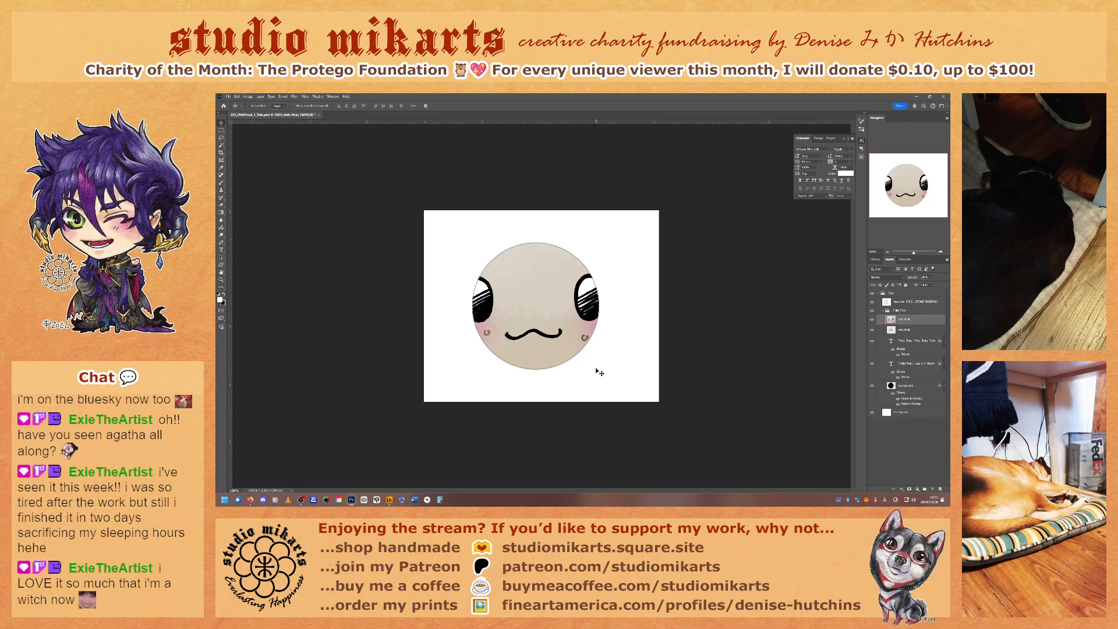
- Compare the label's single-channel view with its full-color composite view, ending on the composite
key(ctrl+6)
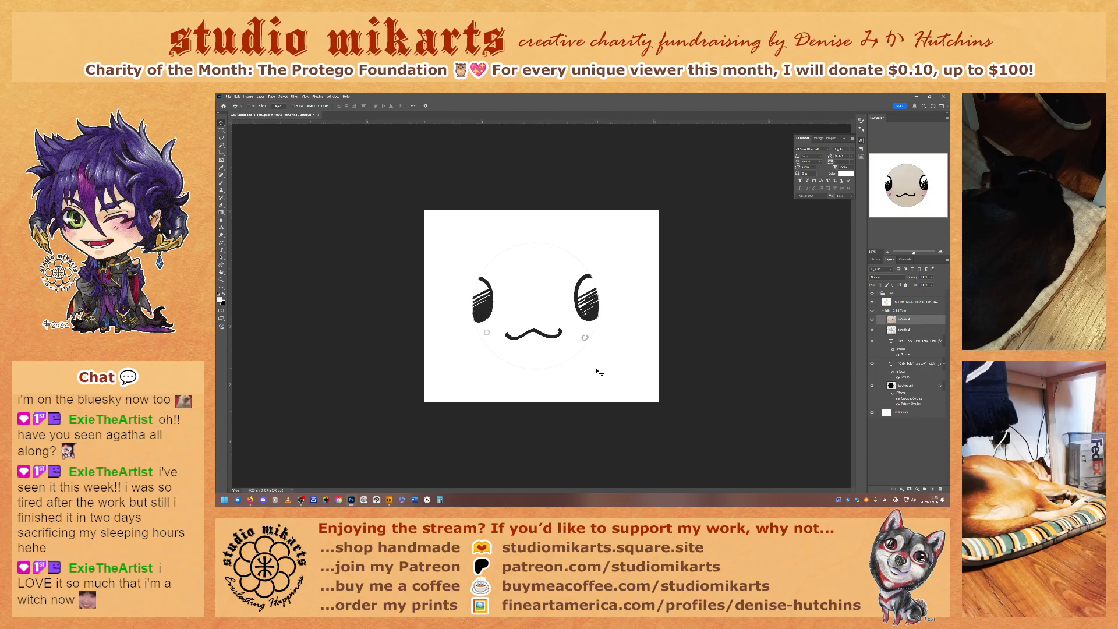
key(ctrl+2)
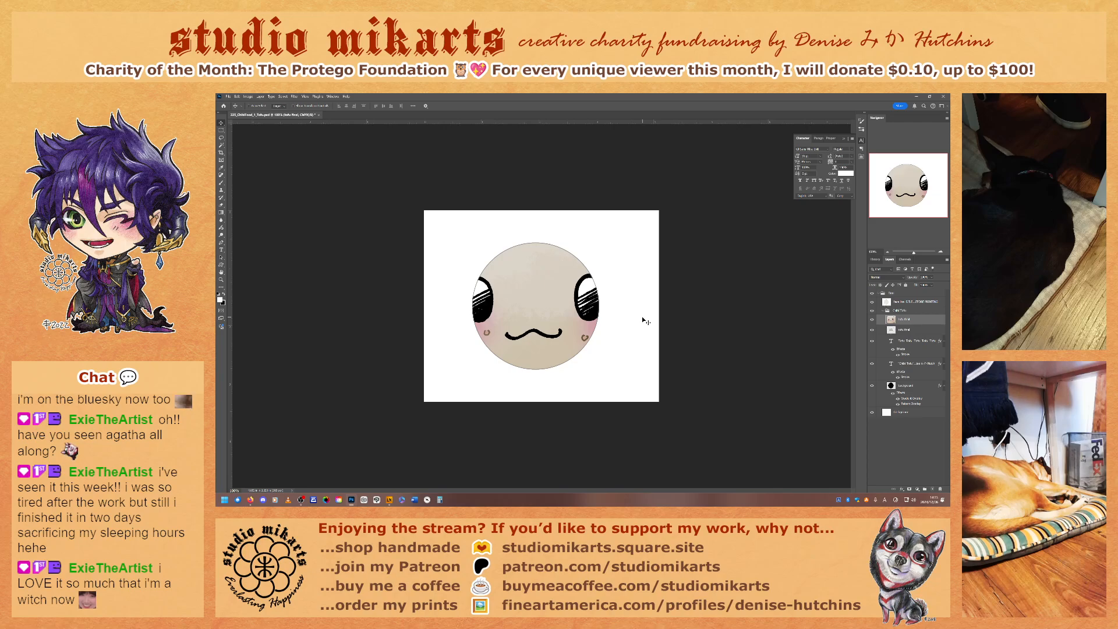
- Scale the tofu artwork down and position it inside the ring of circular Tofu text
key(ctrl+t)
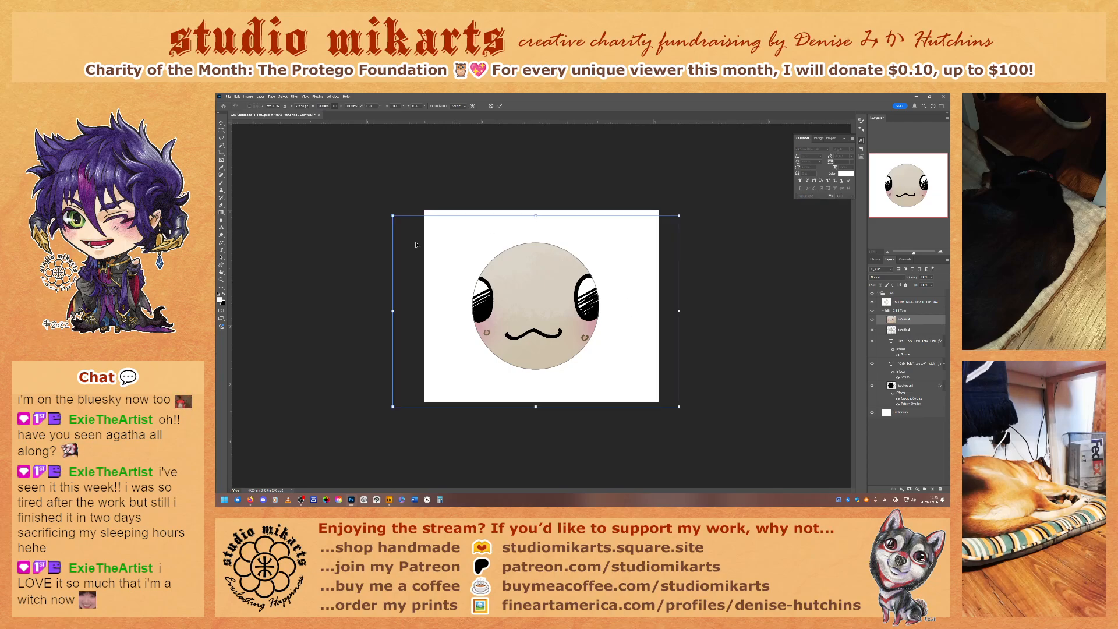
drag(393, 215, 508, 281)
drag(574, 313, 547, 303)
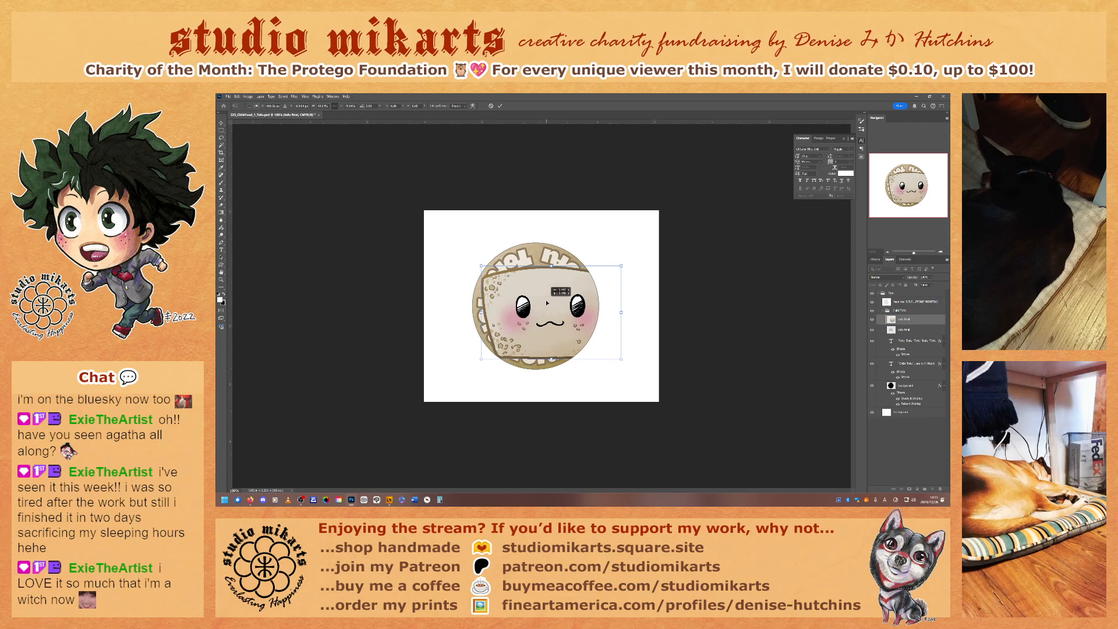
drag(621, 359, 570, 327)
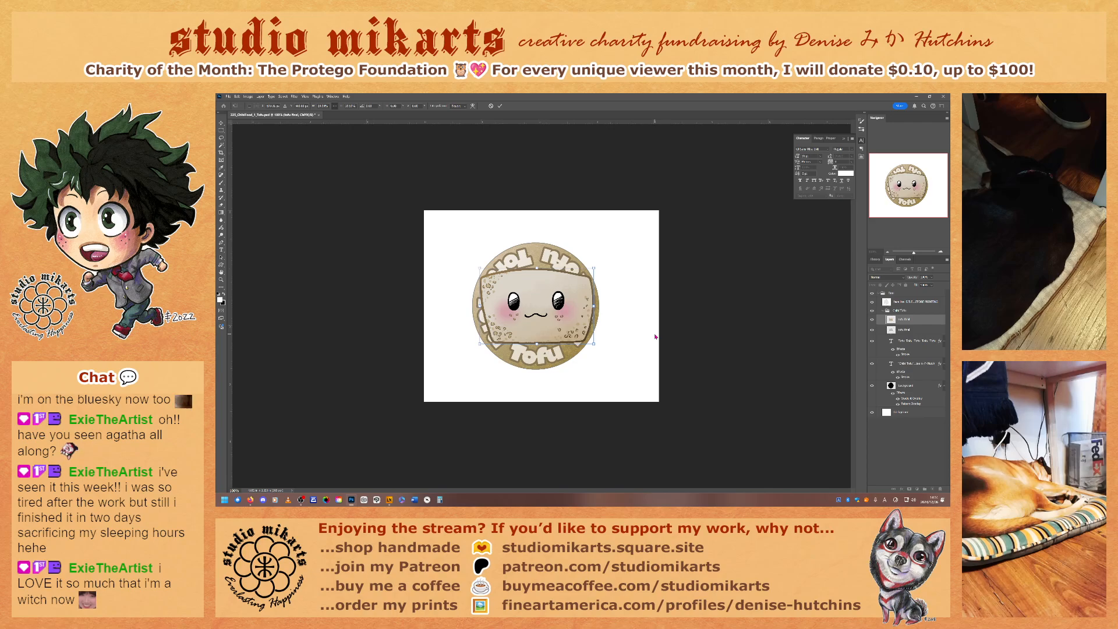
key(Return)
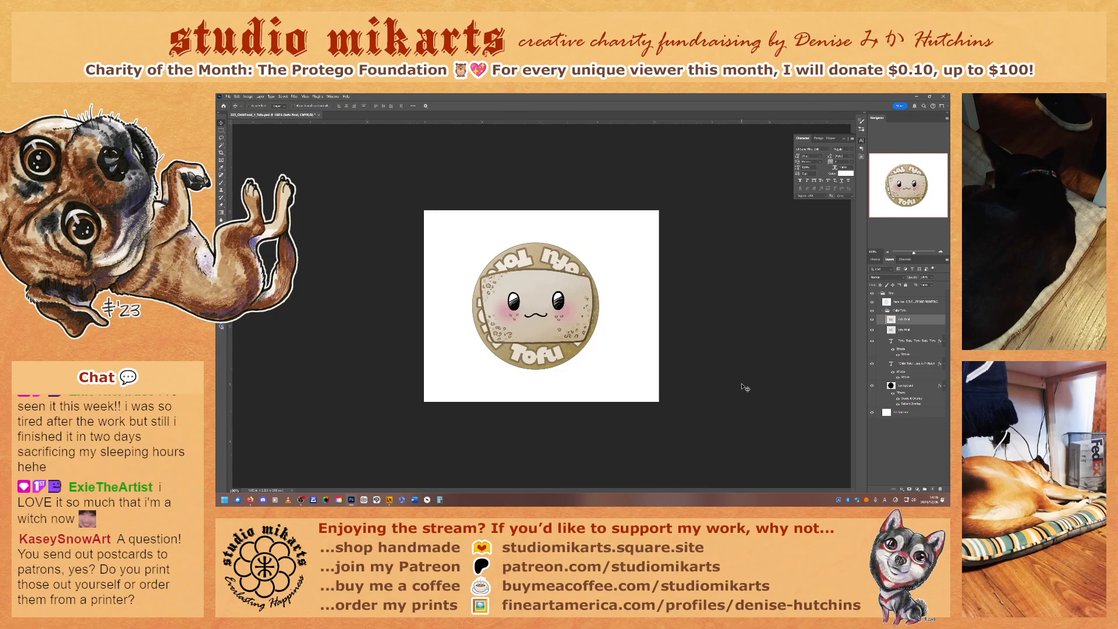
- Shrink the tofu artwork slightly further, centered in the label, and compare the design with the circular text hidden and shown
key(ctrl+t)
drag(594, 344, 590, 341)
drag(479, 268, 481, 269)
key(Return)
mouse_move(229, 282)
mouse_down()
mouse_move(542, 280)
mouse_move(227, 285)
mouse_up()
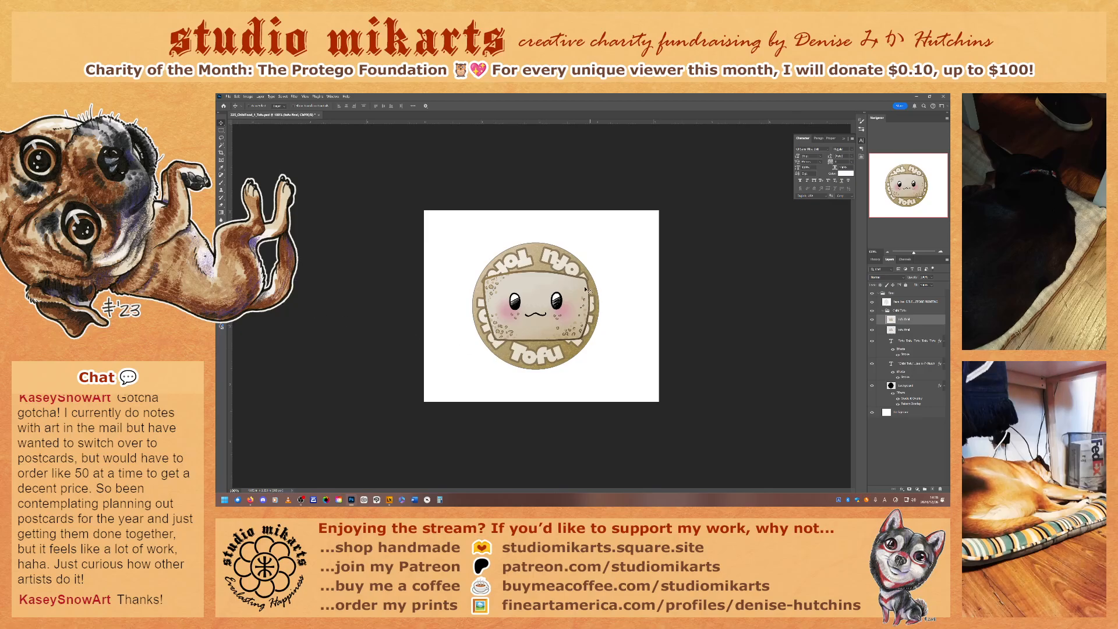
click(871, 342)
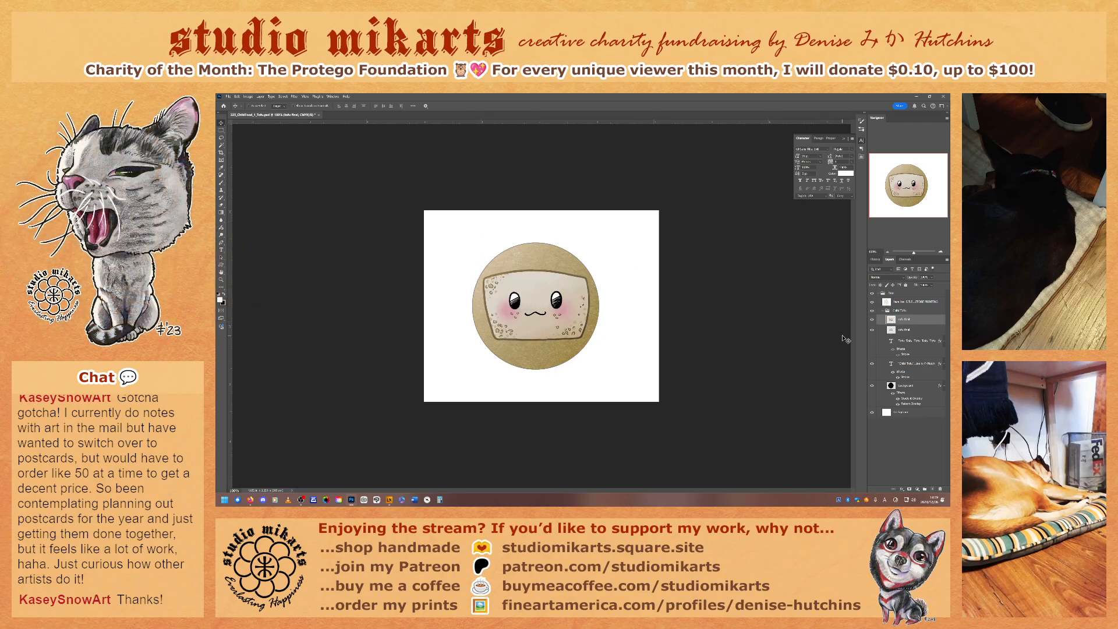
click(872, 341)
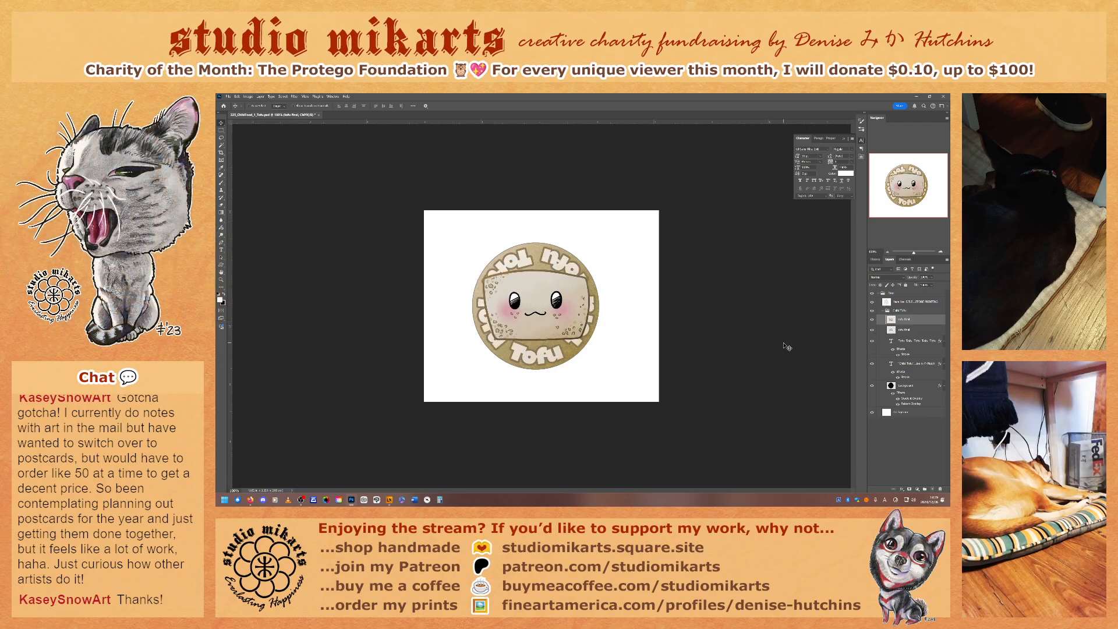
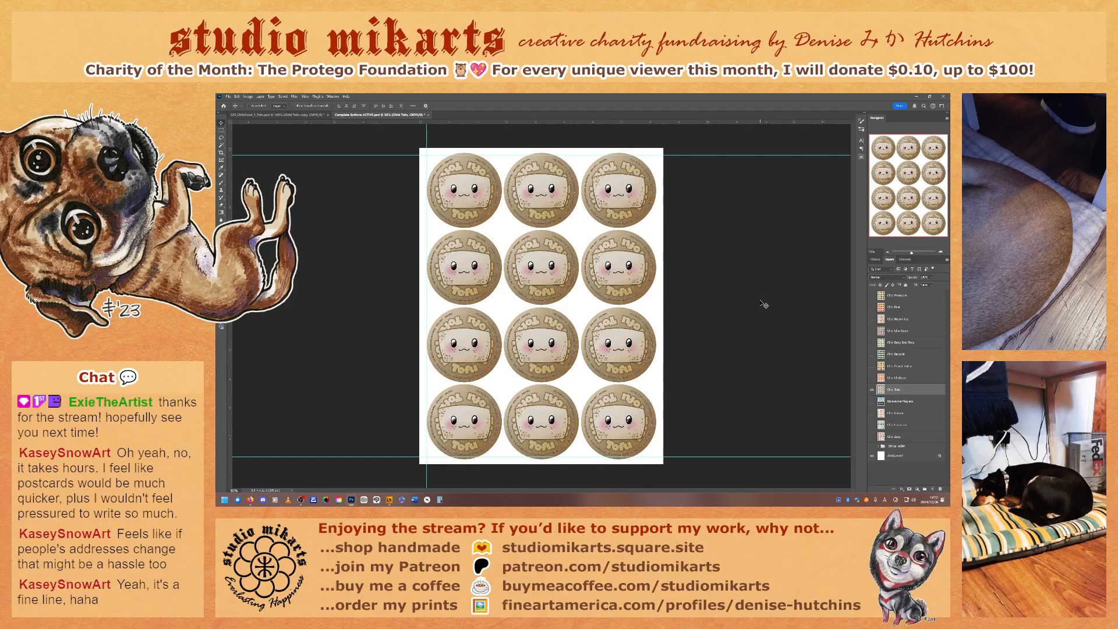
- Switch from the button sheet to the Tofu label document and open the Chickpea label's PSD file
click(256, 115)
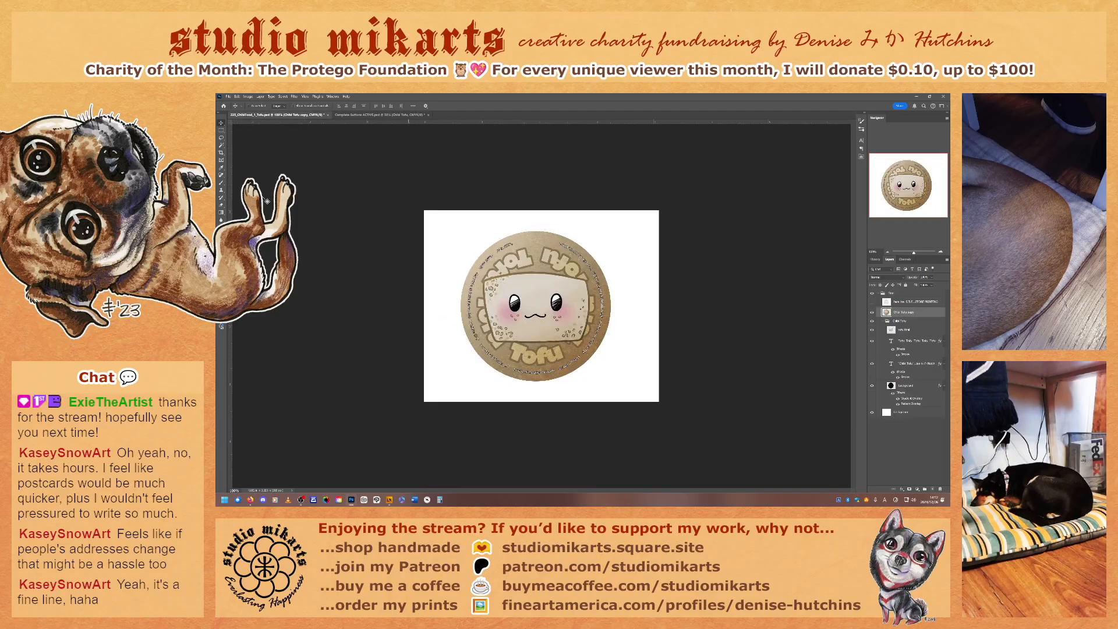
click(229, 97)
click(230, 109)
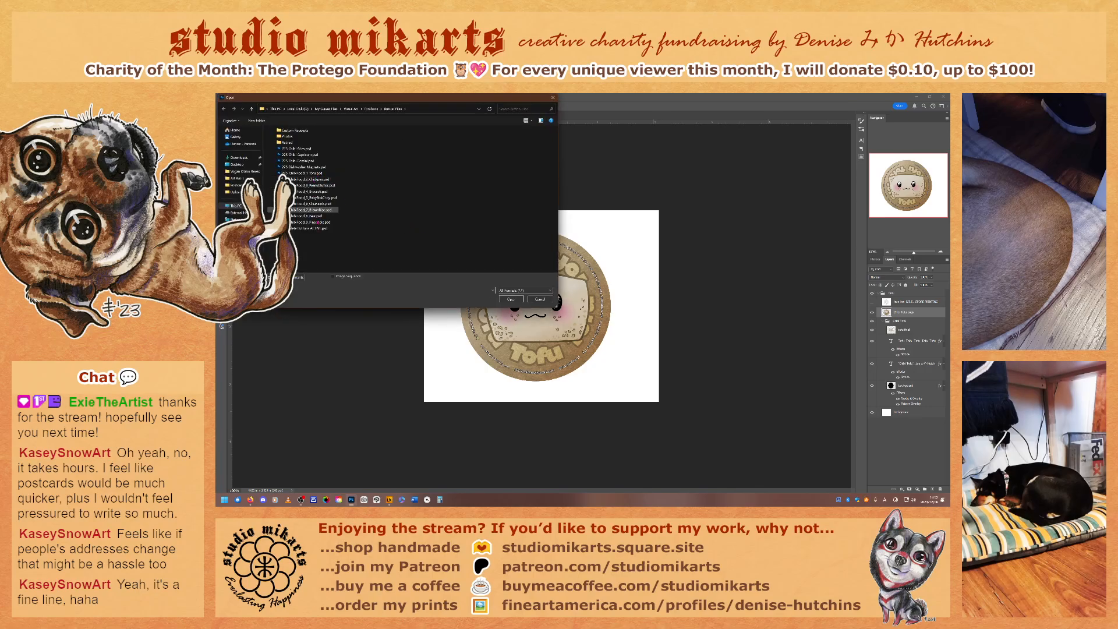
click(309, 179)
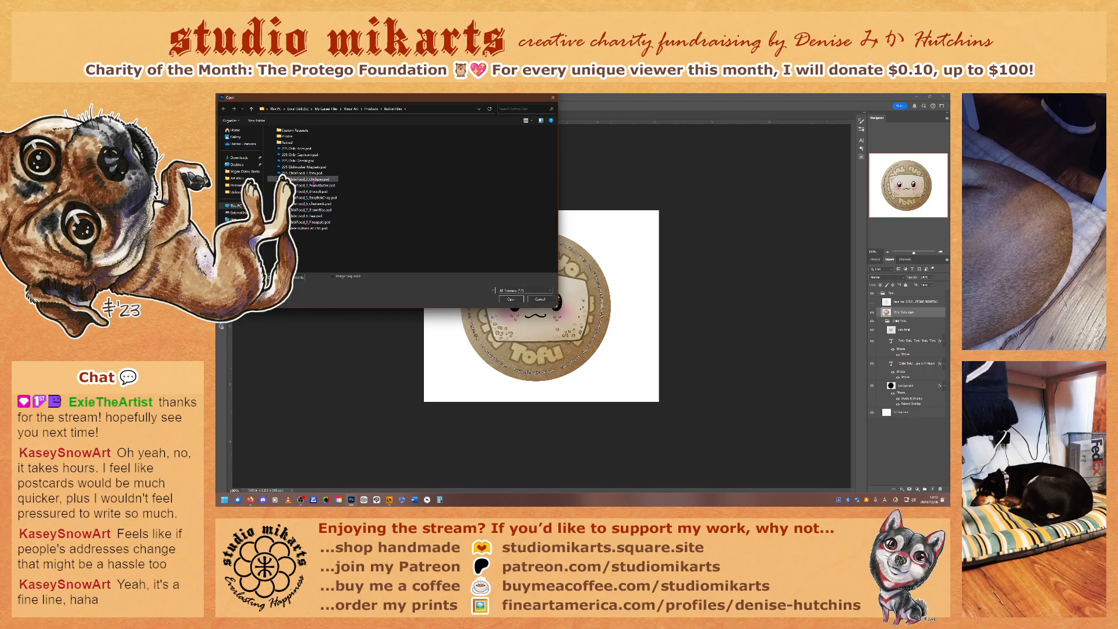
click(510, 299)
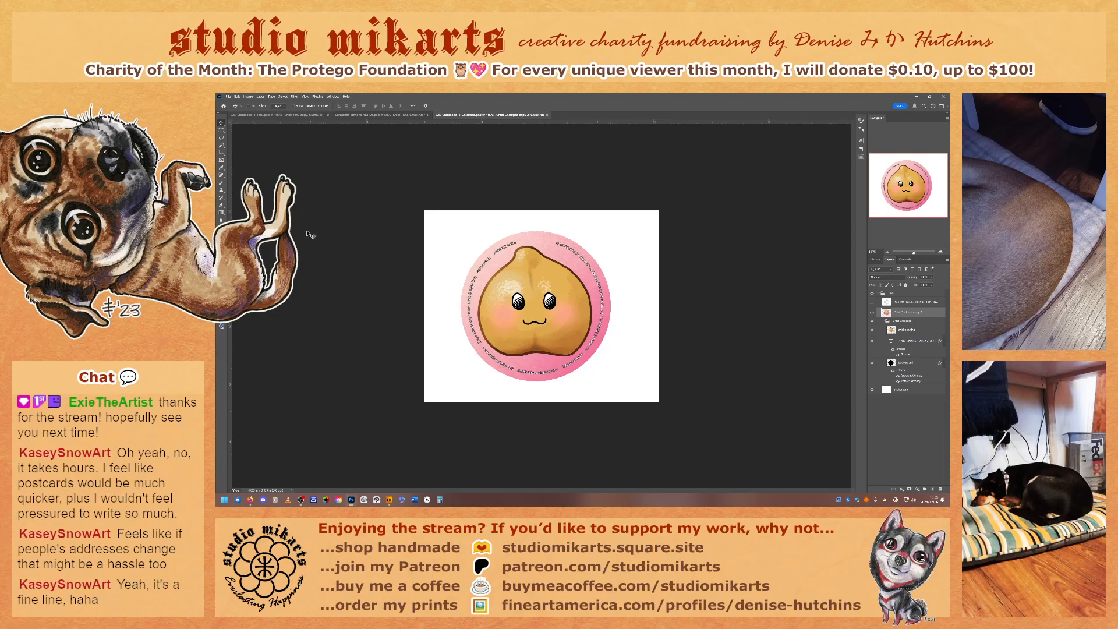
- Return to the Tofu label, select its circular Tofu text layer, and look through the commands available for that layer
click(303, 114)
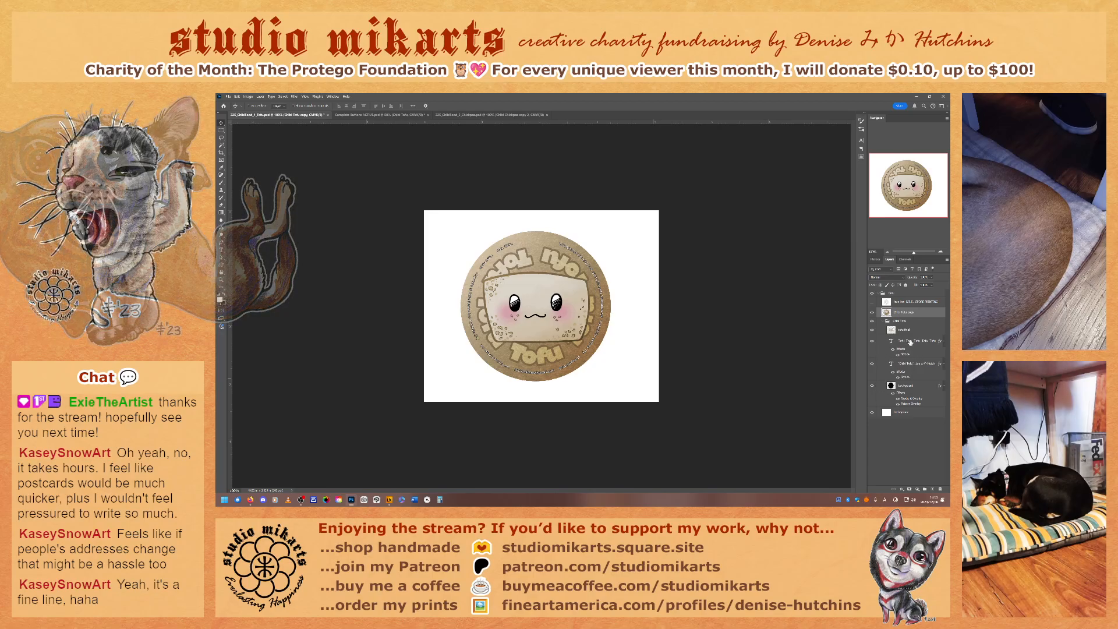
click(909, 342)
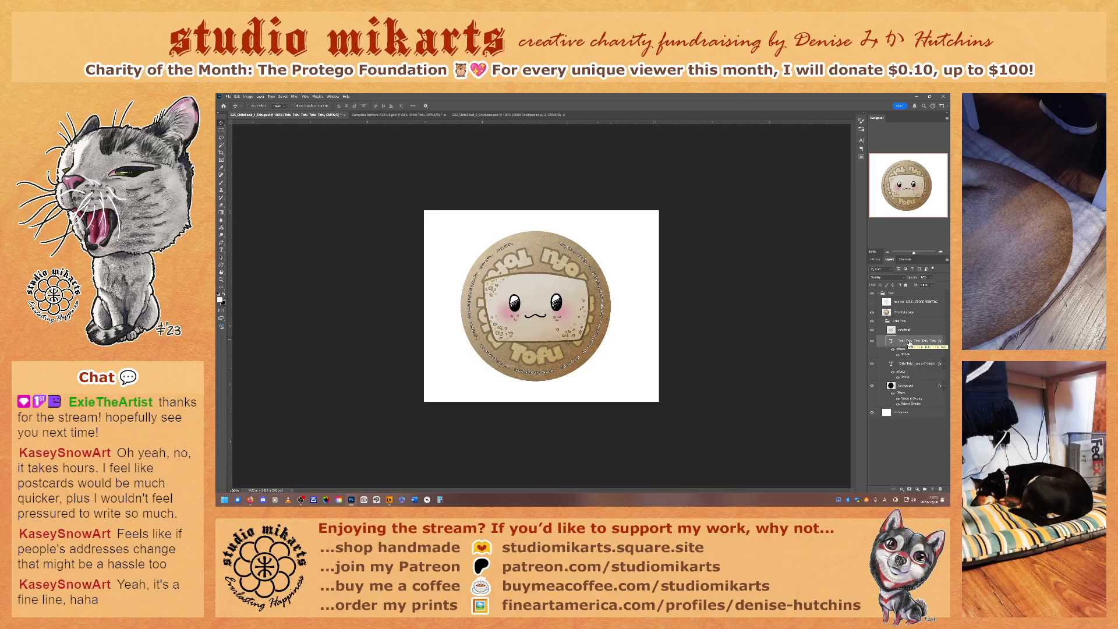
right_click(909, 343)
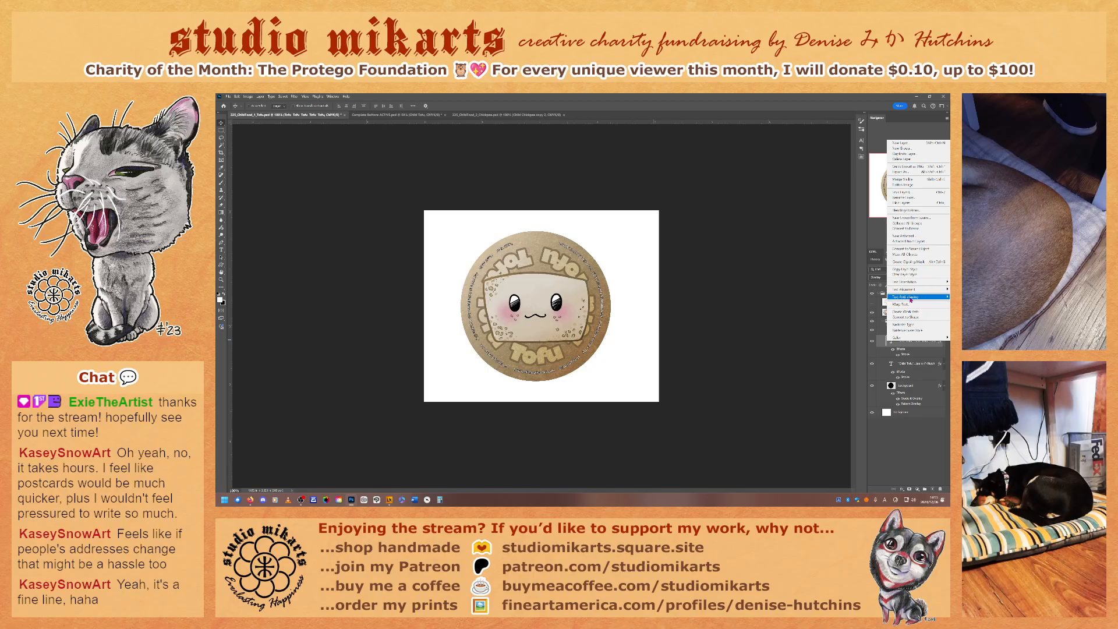
click(902, 345)
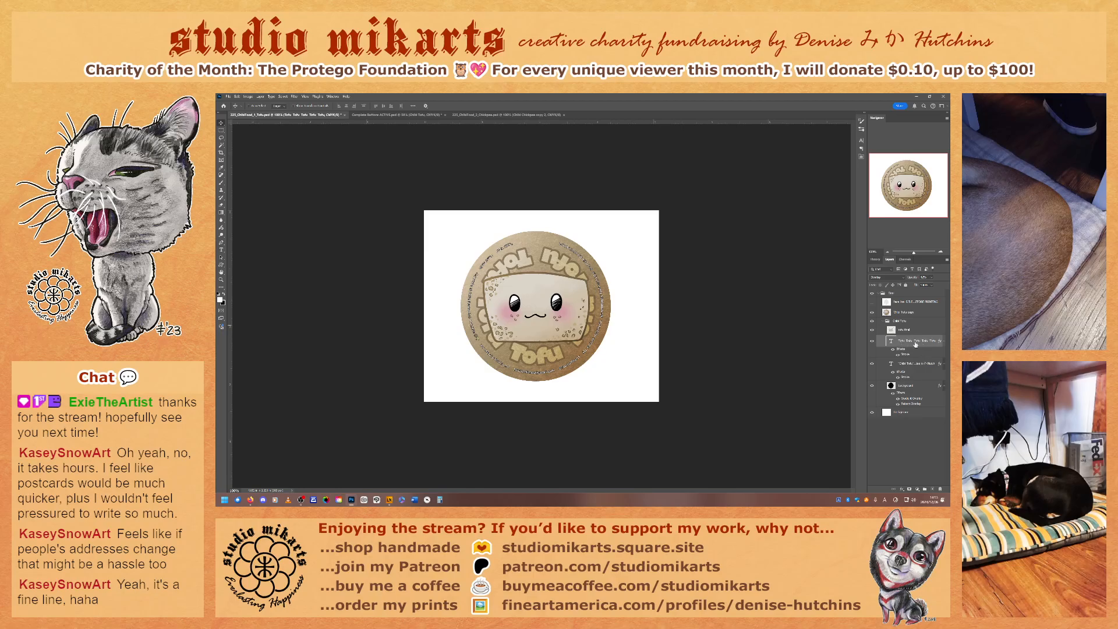
right_click(915, 344)
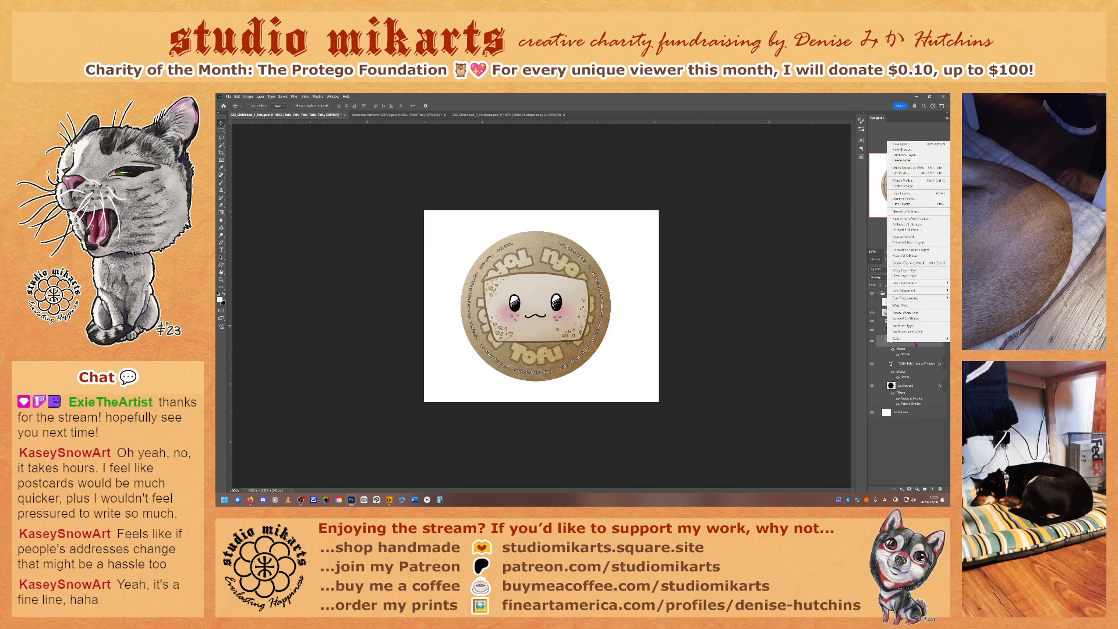
click(884, 346)
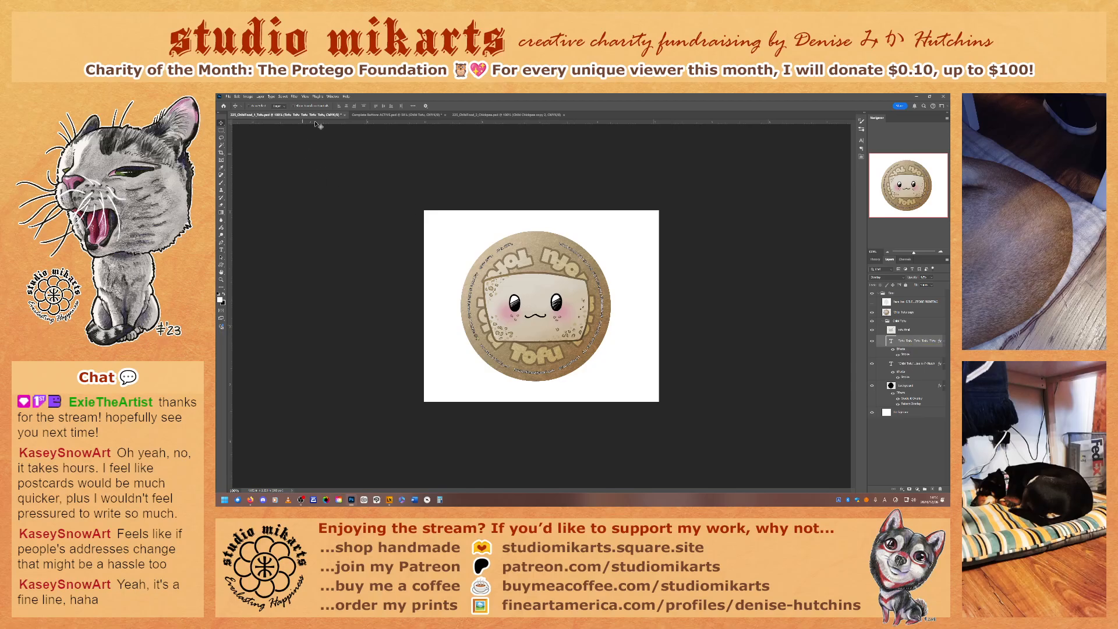
- Try to transfer the circular Tofu text layer directly into the Chickpea document, and return to the Tofu label
click(498, 116)
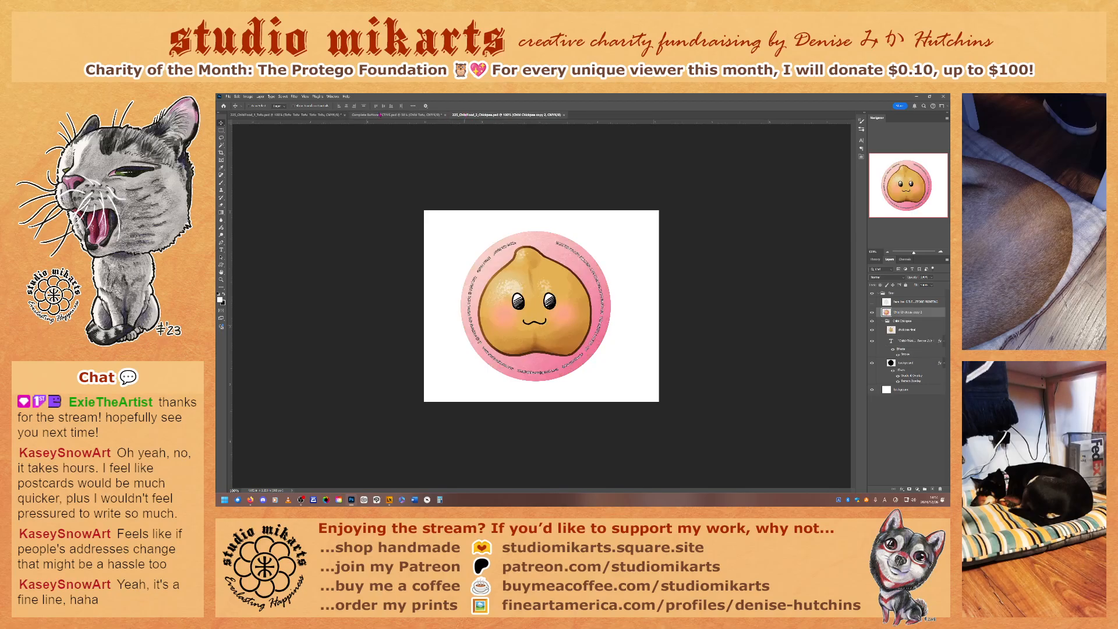
click(300, 115)
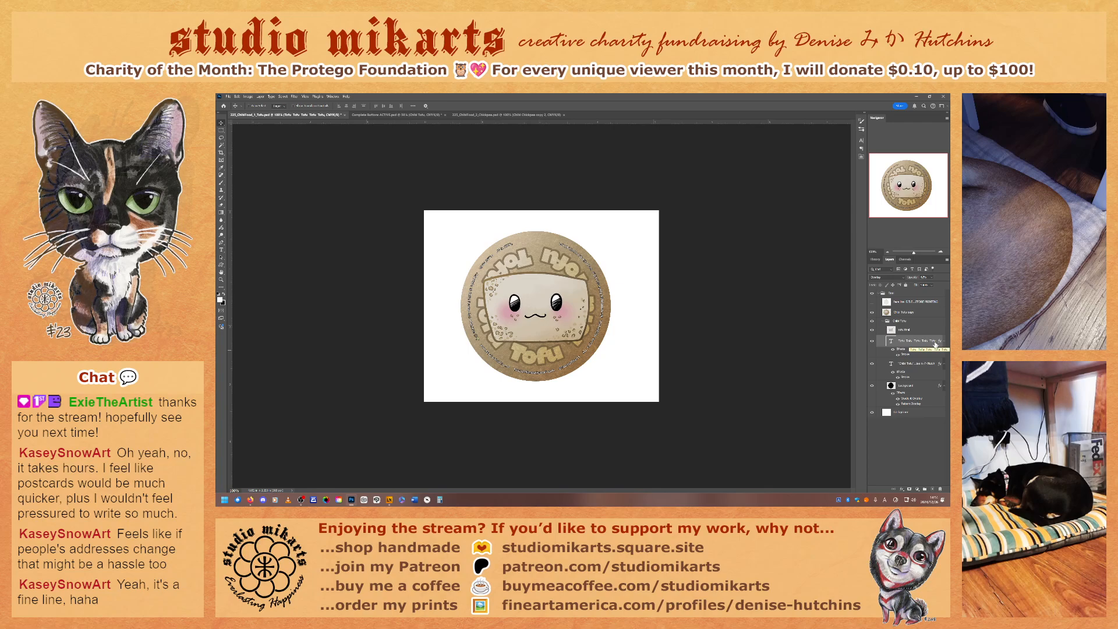
click(495, 116)
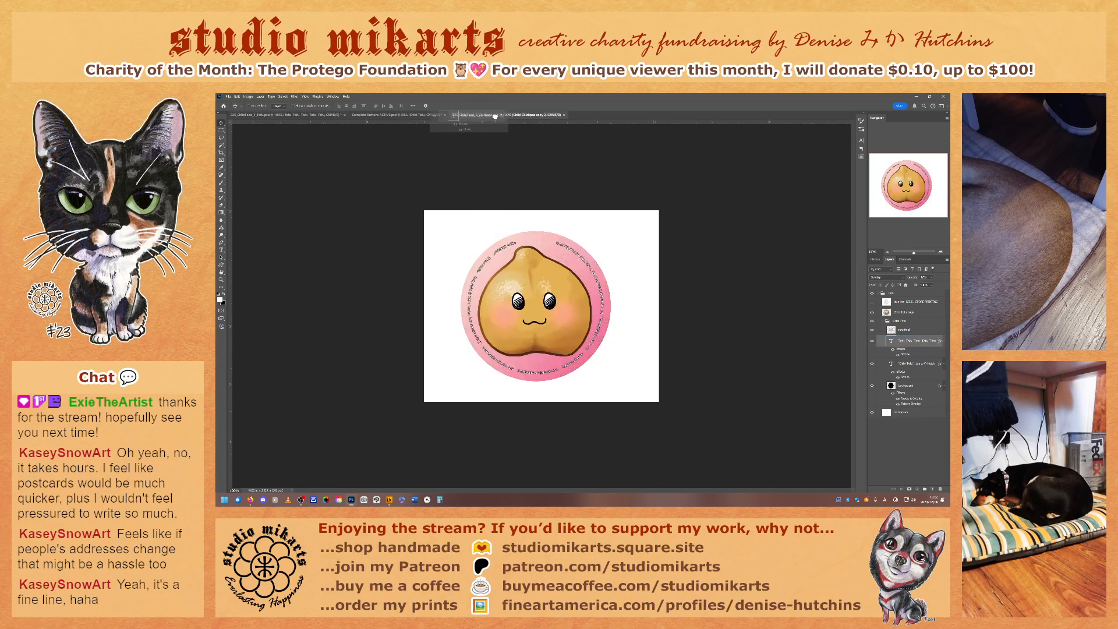
drag(495, 116, 903, 371)
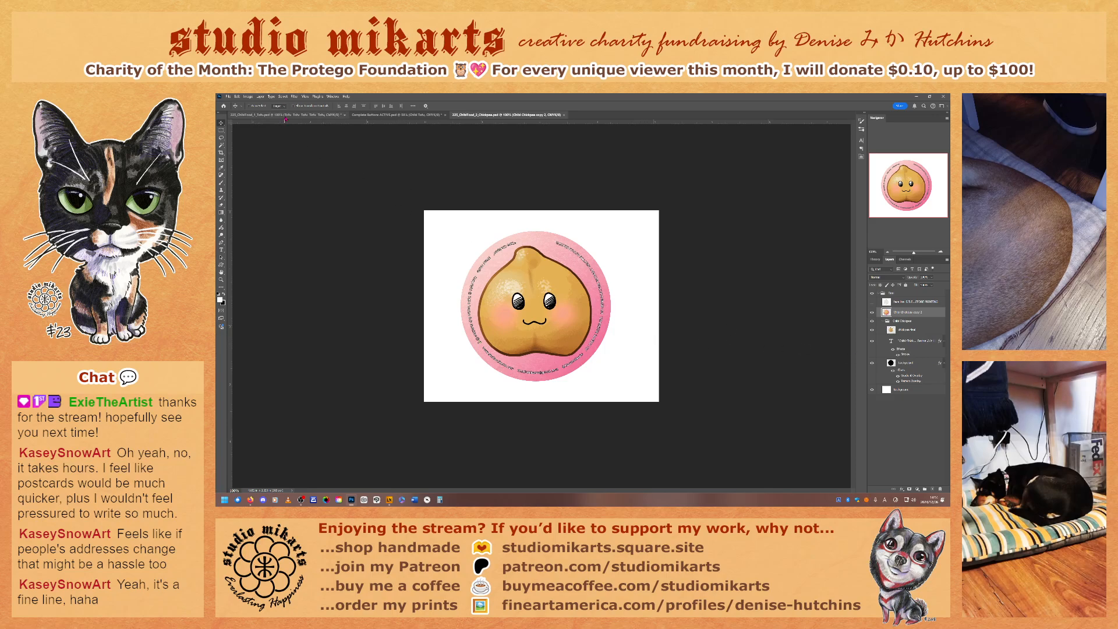
right_click(926, 418)
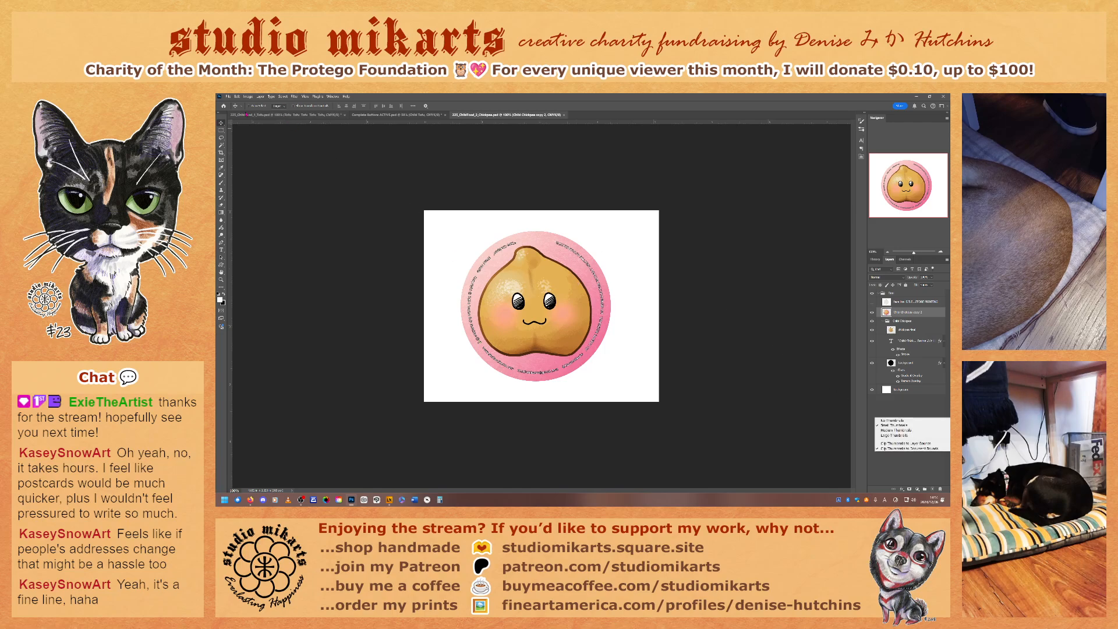
click(247, 115)
click(248, 114)
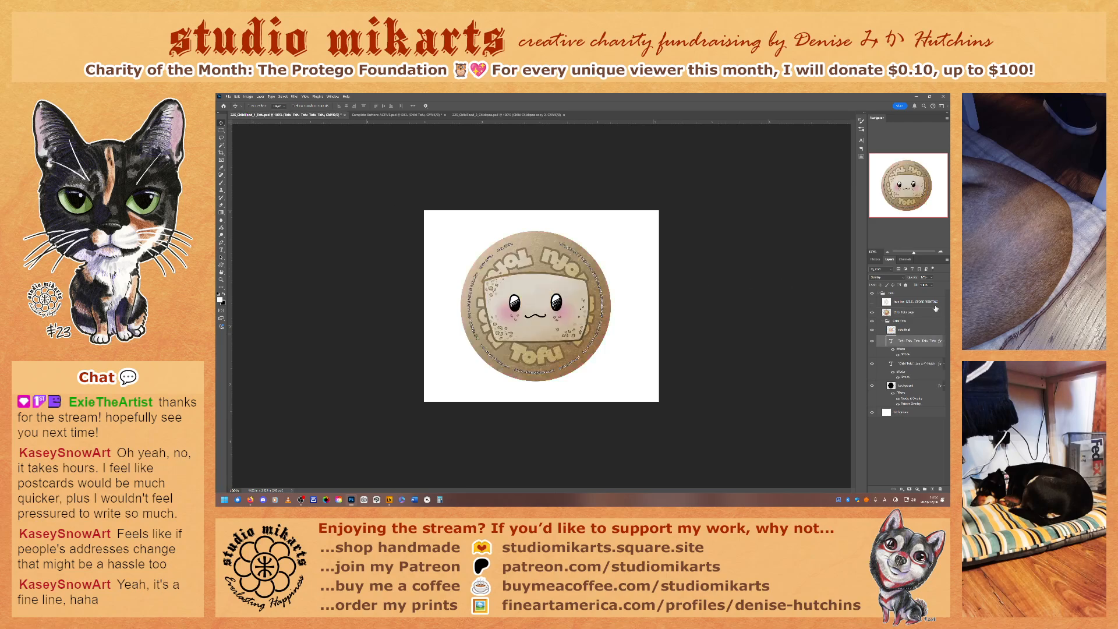
right_click(917, 343)
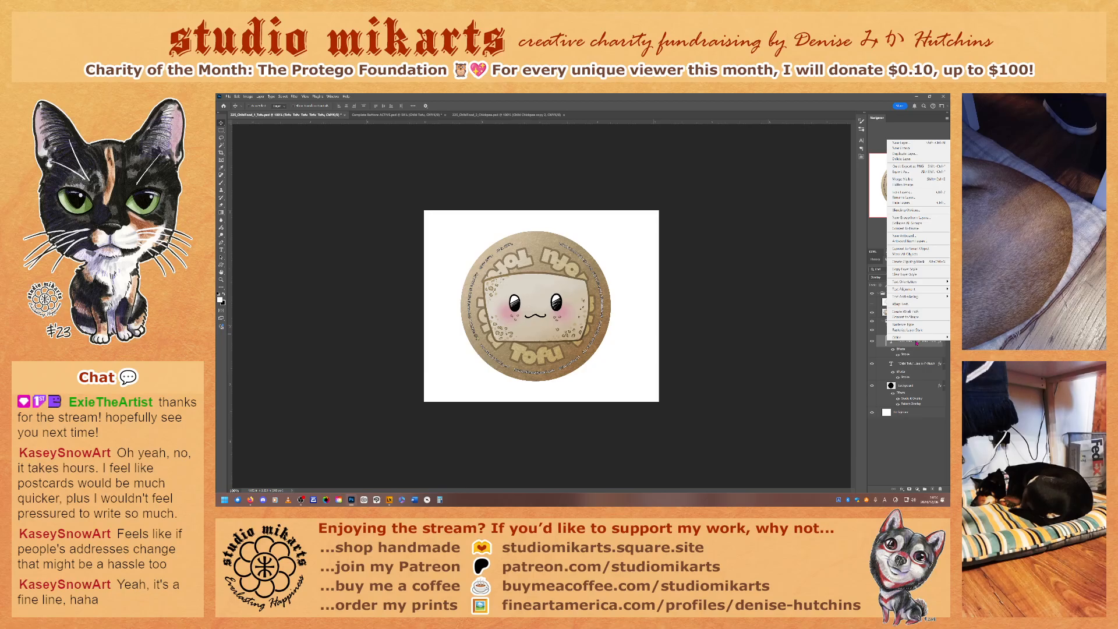
right_click(879, 316)
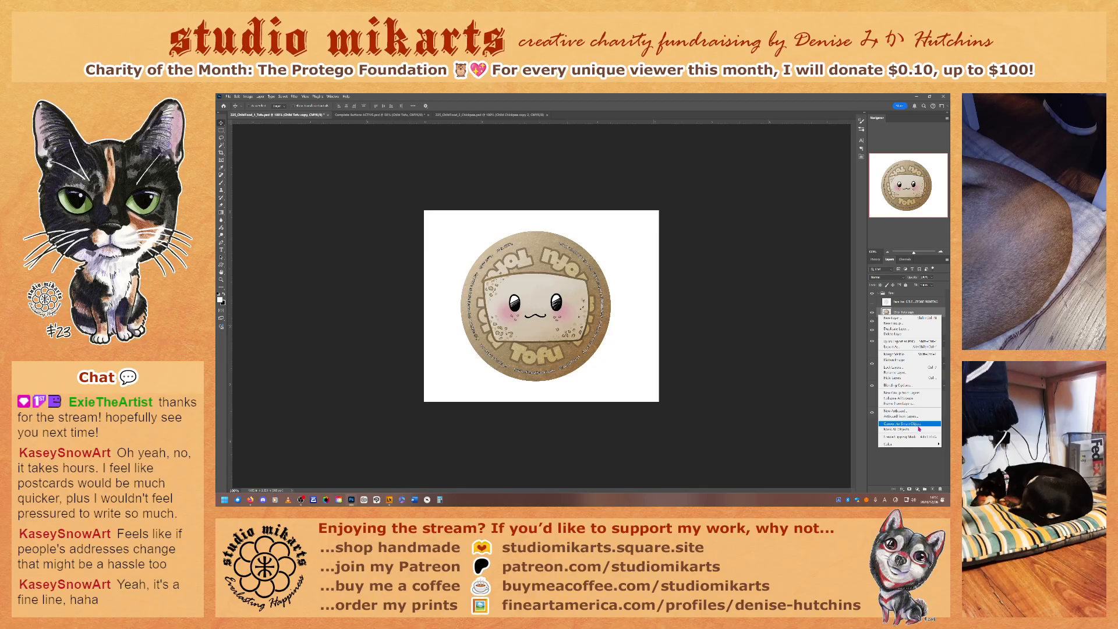
mouse_move(918, 445)
click(896, 462)
click(248, 96)
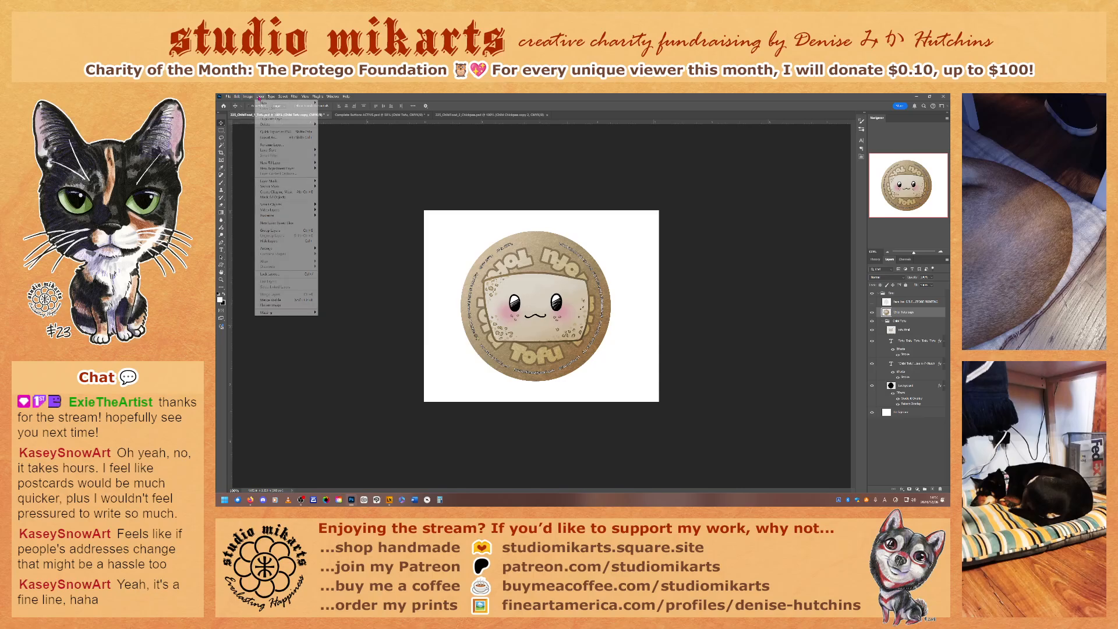
click(261, 97)
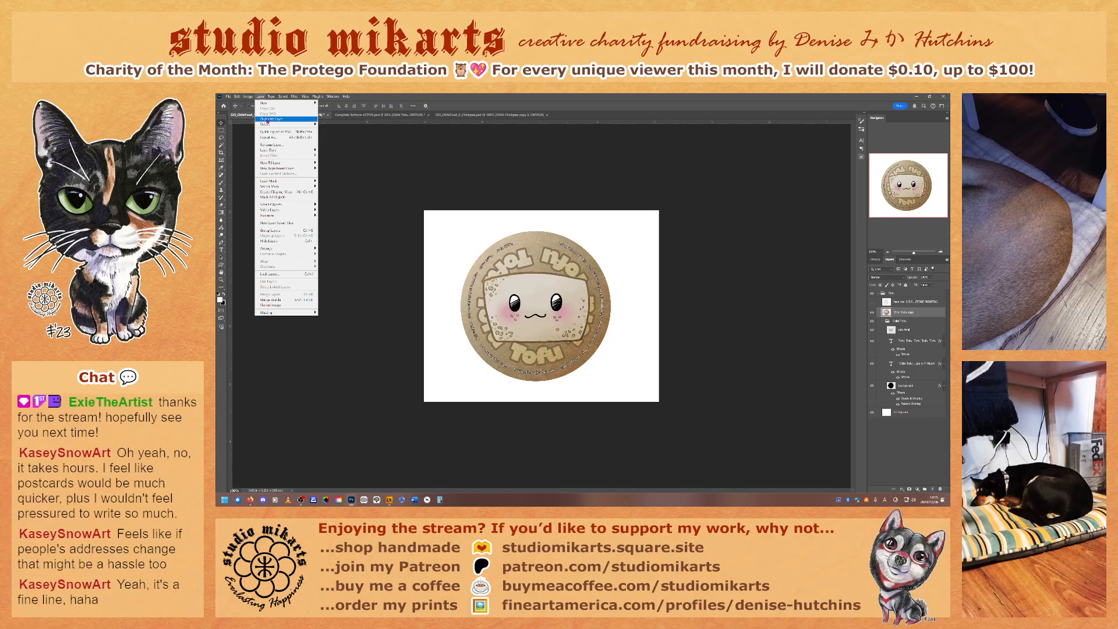
click(269, 118)
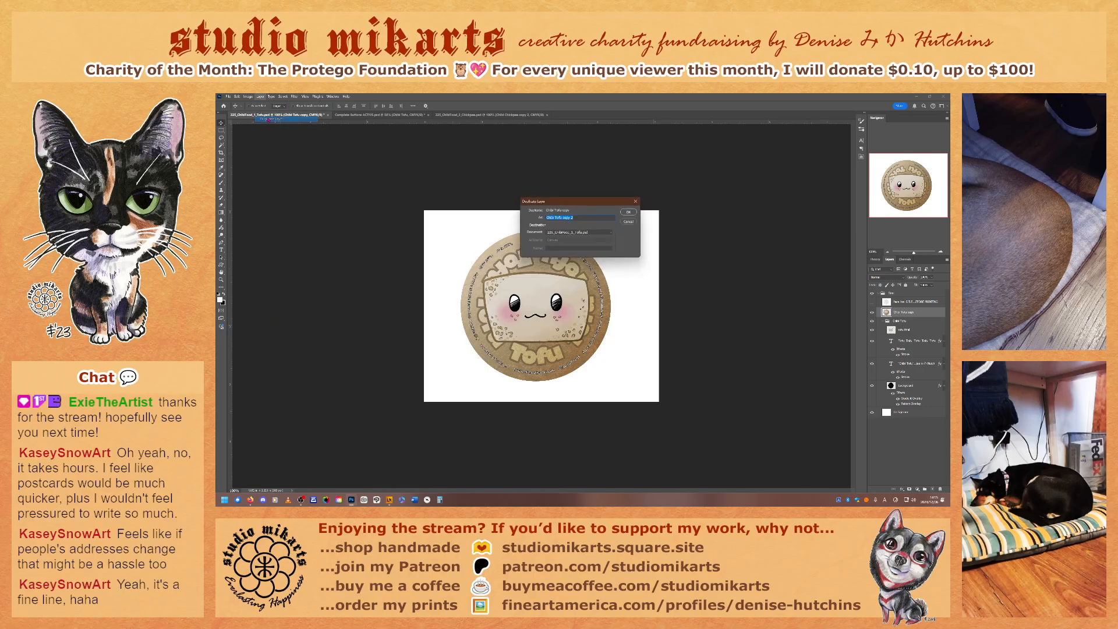
click(631, 221)
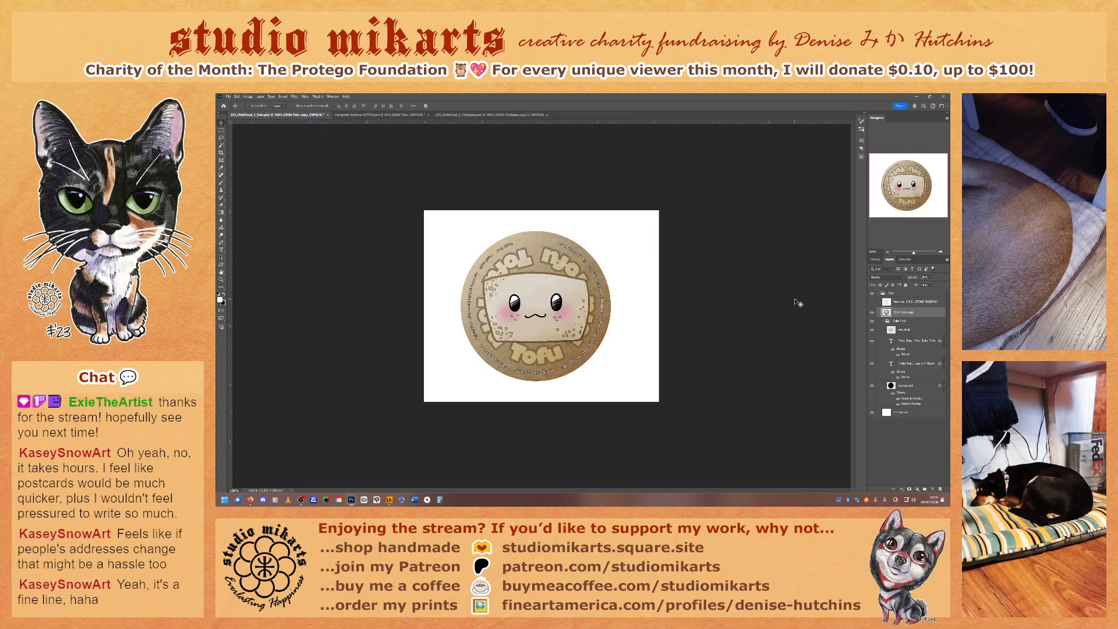
- Duplicate the circular Tofu text layer into the Chickpea label's PSD document, dropping "copy" from the layer name
right_click(904, 344)
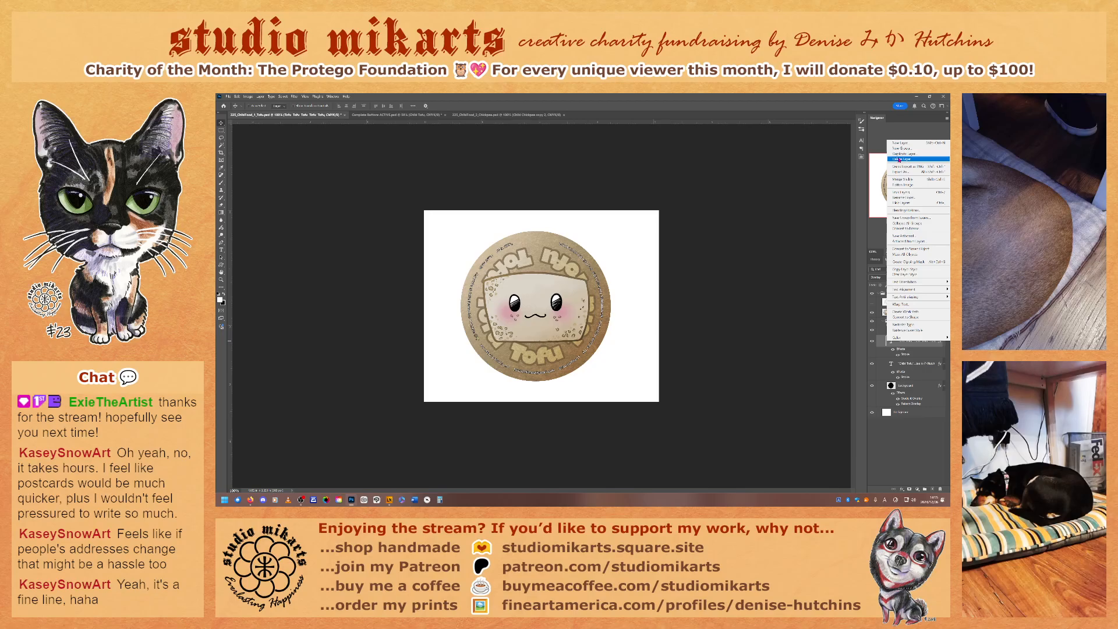
click(902, 155)
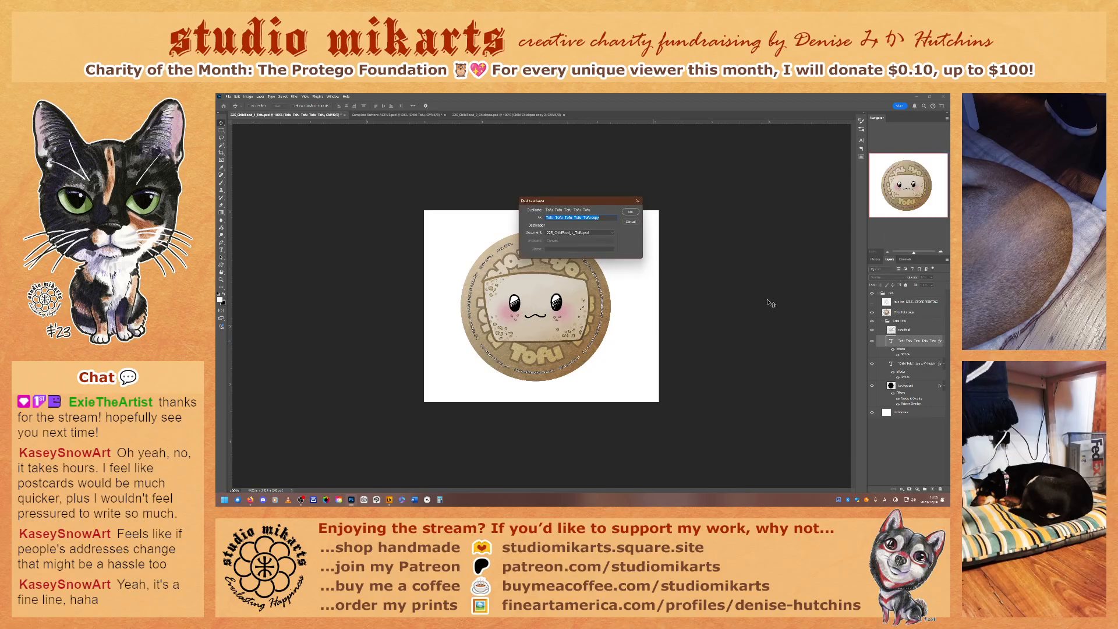
click(614, 234)
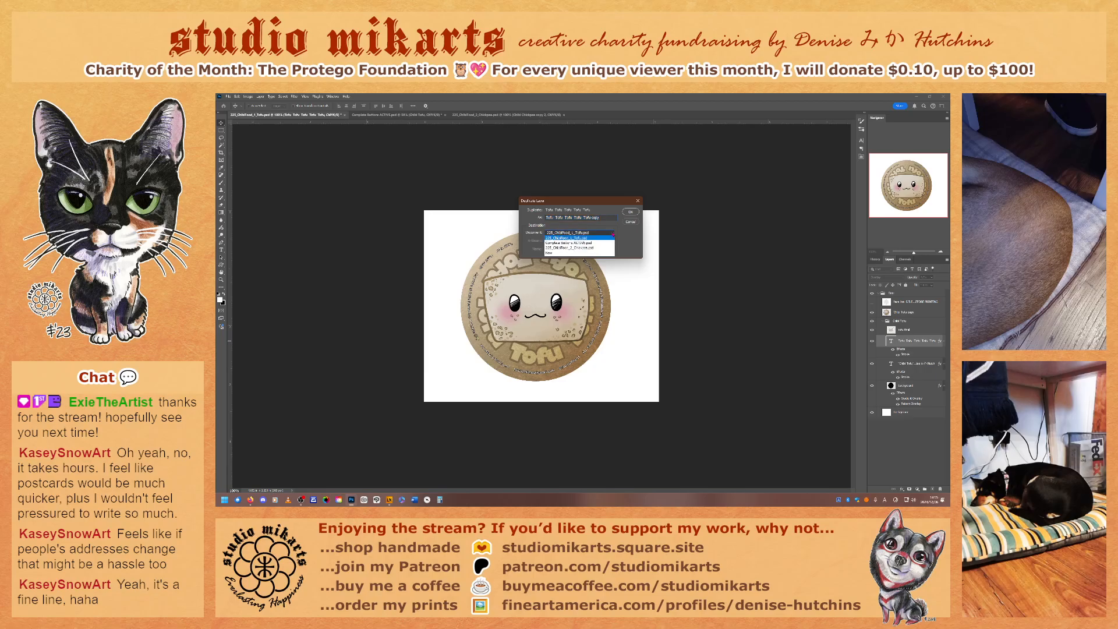
click(582, 248)
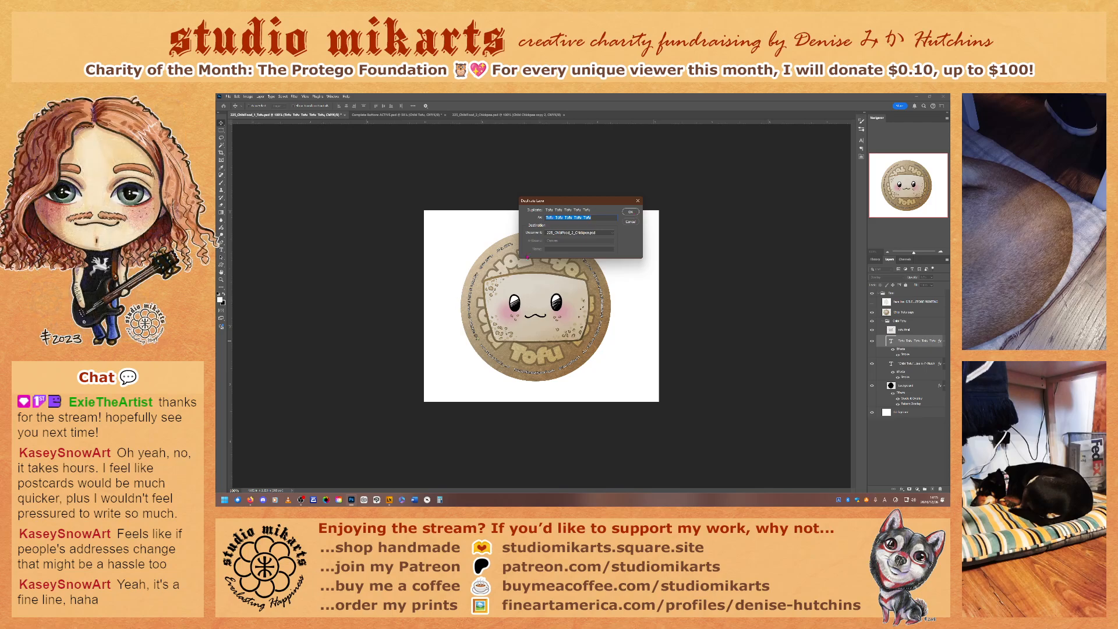
click(630, 213)
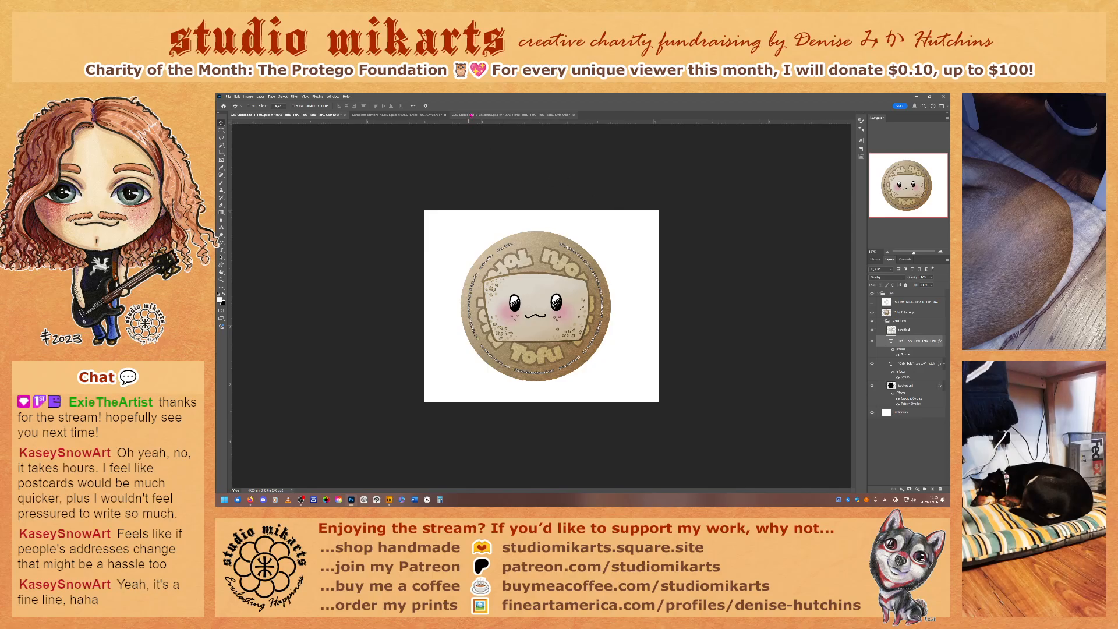
- In the Chickpea label, place the duplicated Tofu text layer beneath the chickpea artwork in its group and delete the merged chickpea copy layer
click(470, 115)
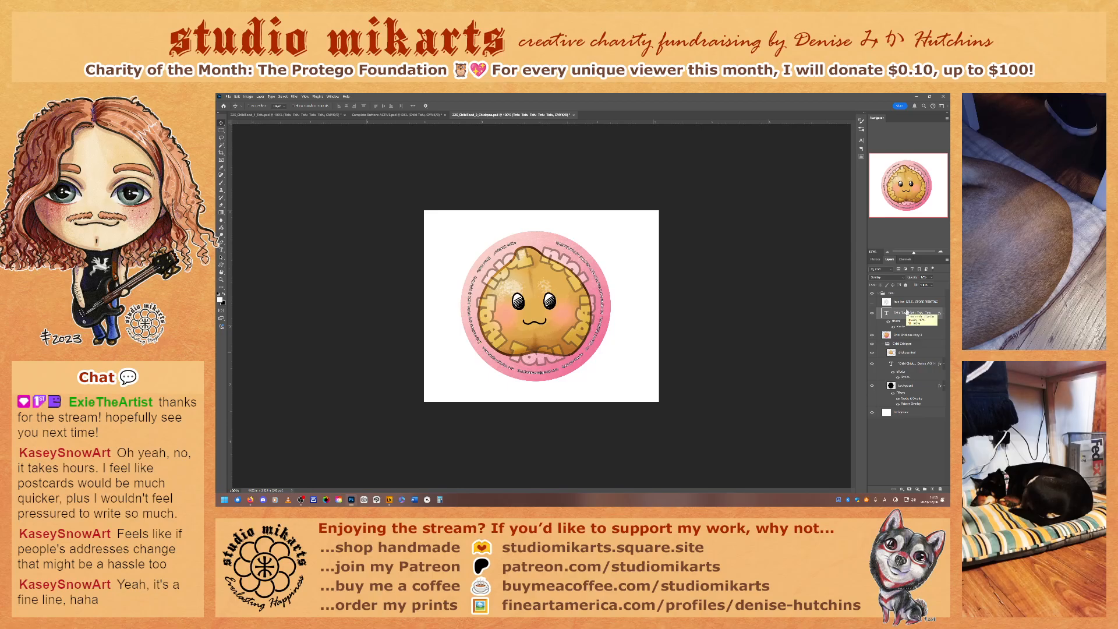
drag(913, 317, 913, 359)
drag(900, 313, 940, 489)
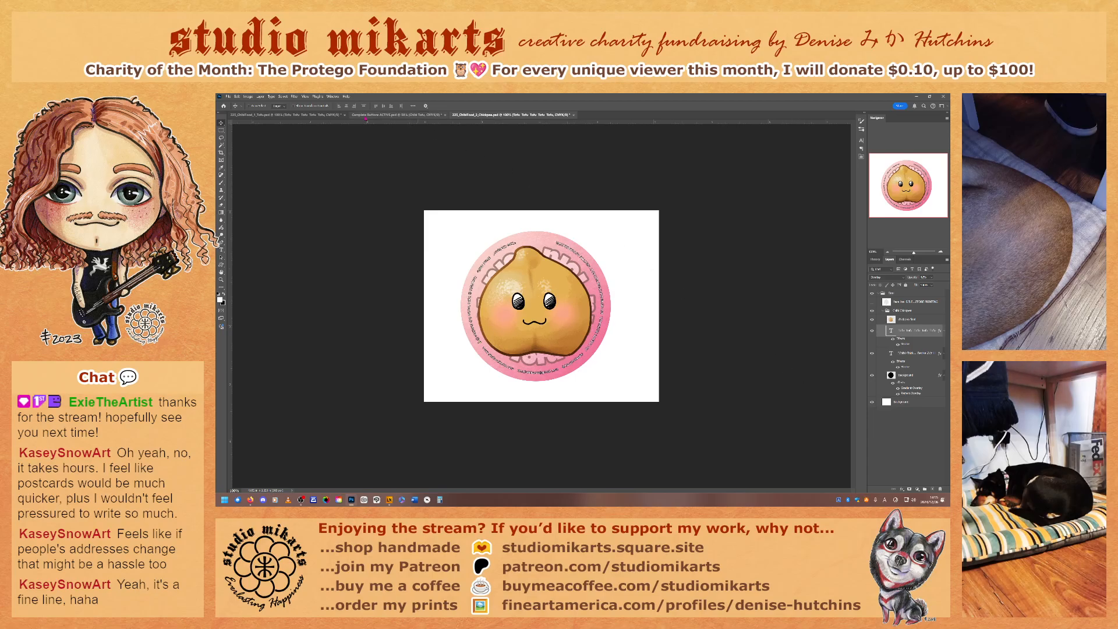
- Examine the chickpea, broccoli, bok choy and other food button designs on the button sheet by showing and hiding their layers
click(366, 116)
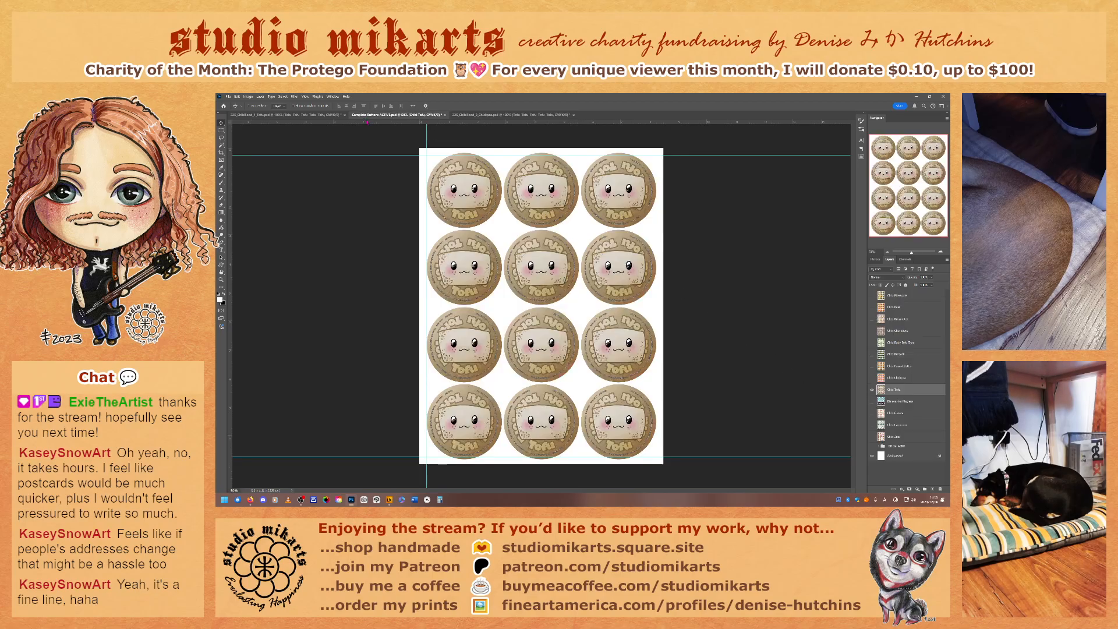
click(872, 378)
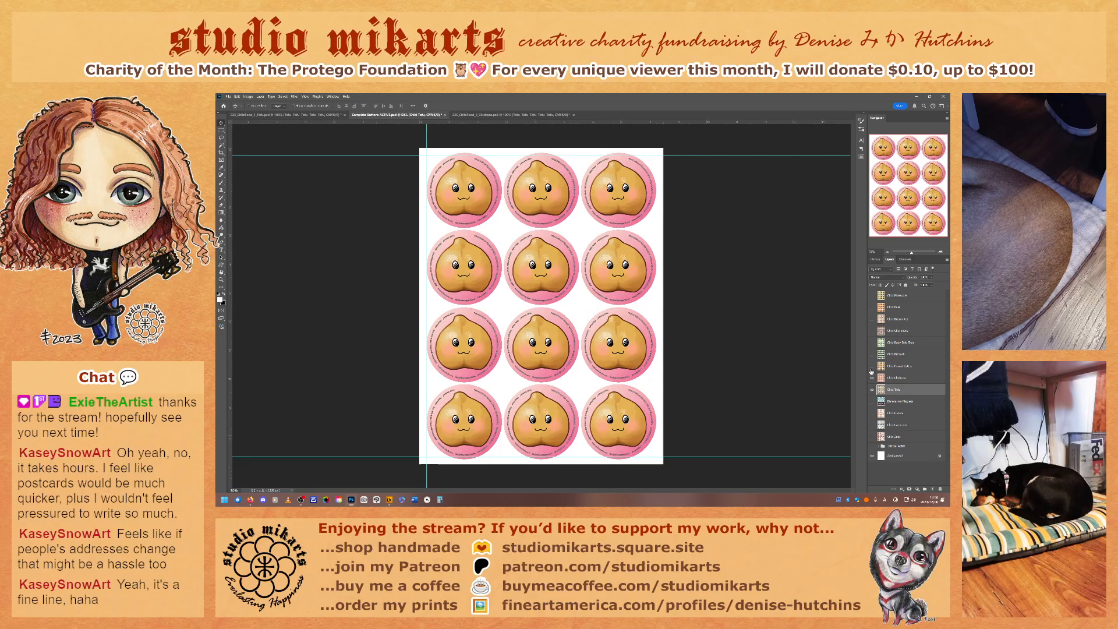
click(872, 366)
click(873, 354)
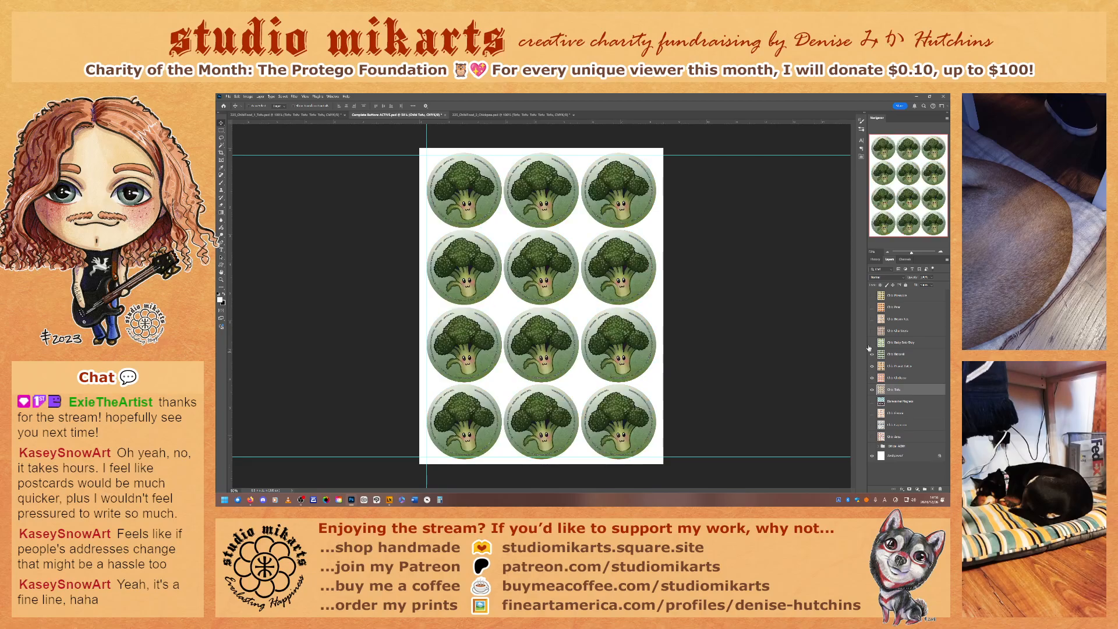
click(872, 343)
click(871, 343)
click(872, 343)
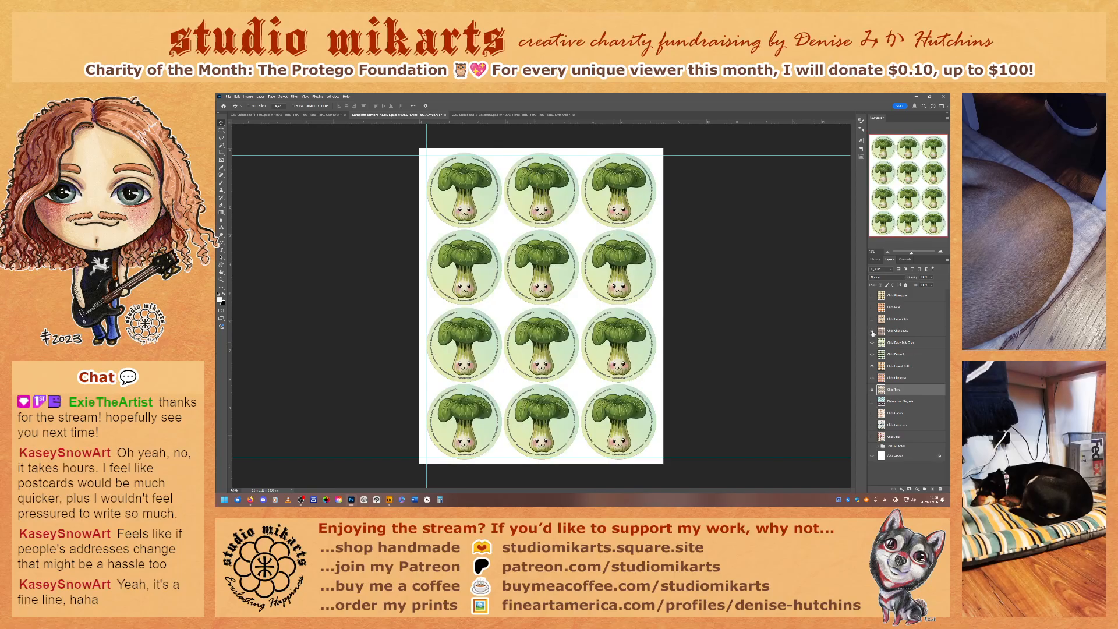
click(872, 330)
click(872, 319)
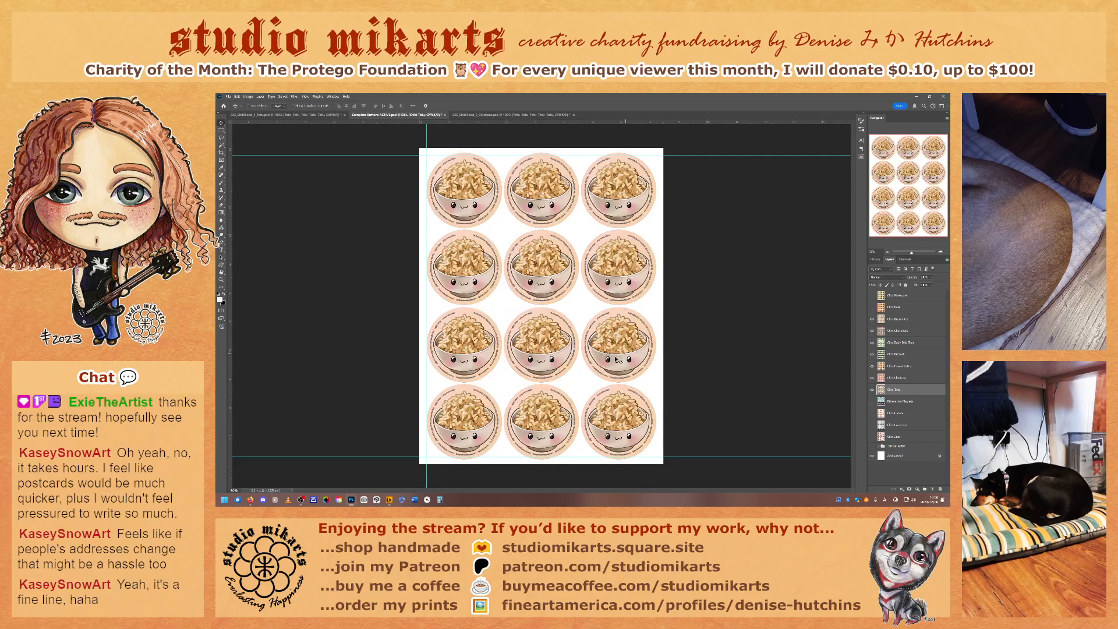
click(872, 319)
click(872, 330)
click(872, 343)
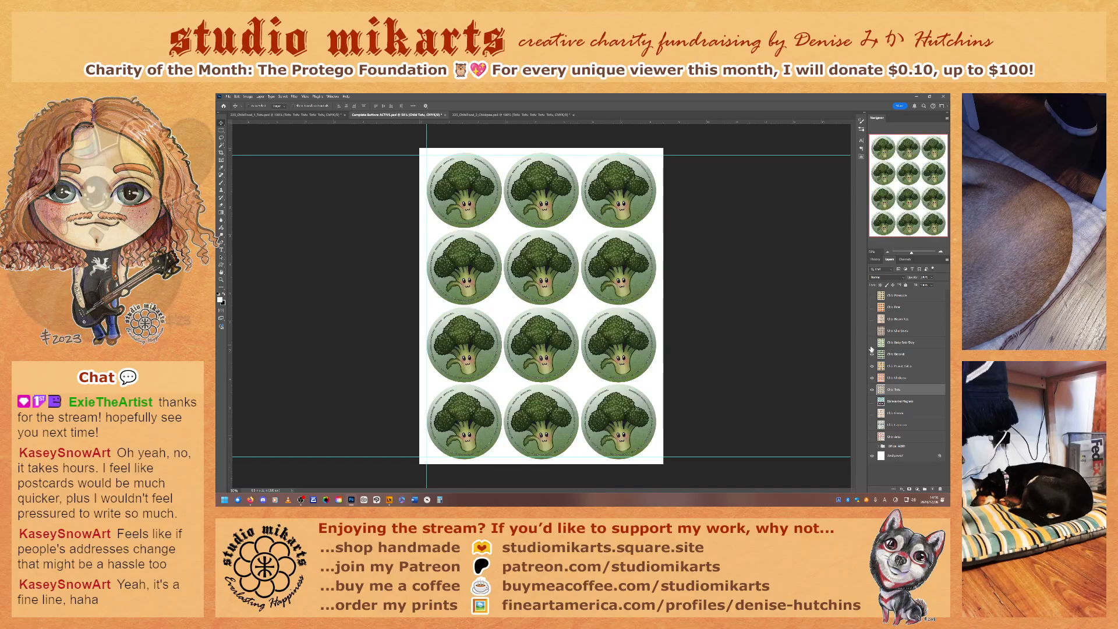
click(872, 354)
click(872, 365)
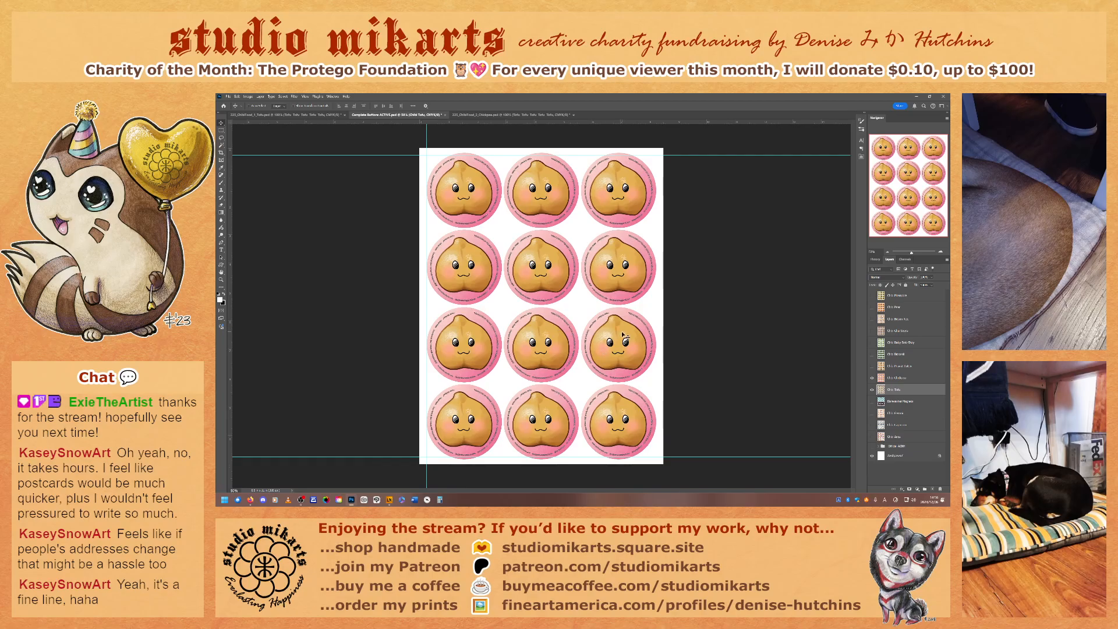
- Return to the Tofu label and review its edit history
click(280, 115)
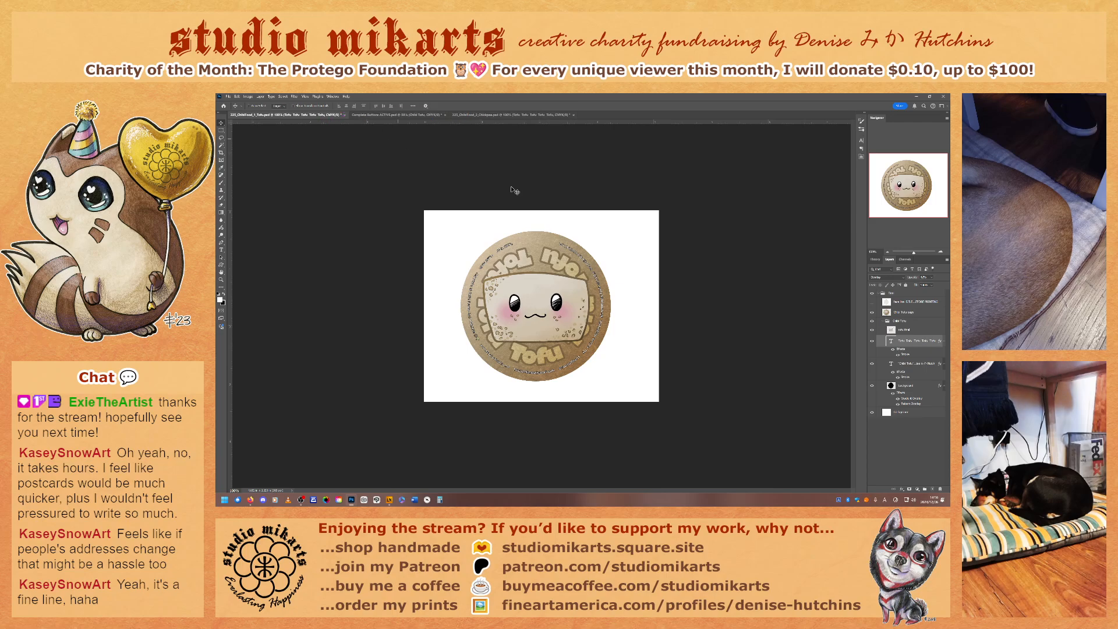
click(875, 259)
scroll(906, 365, down, 5)
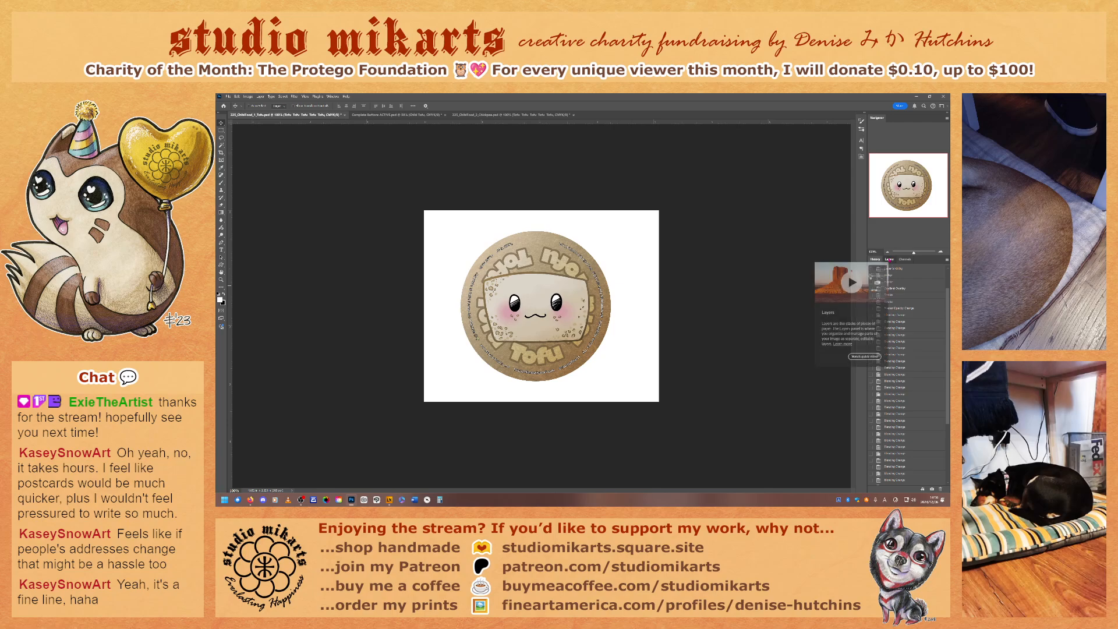
scroll(906, 364, down, 2)
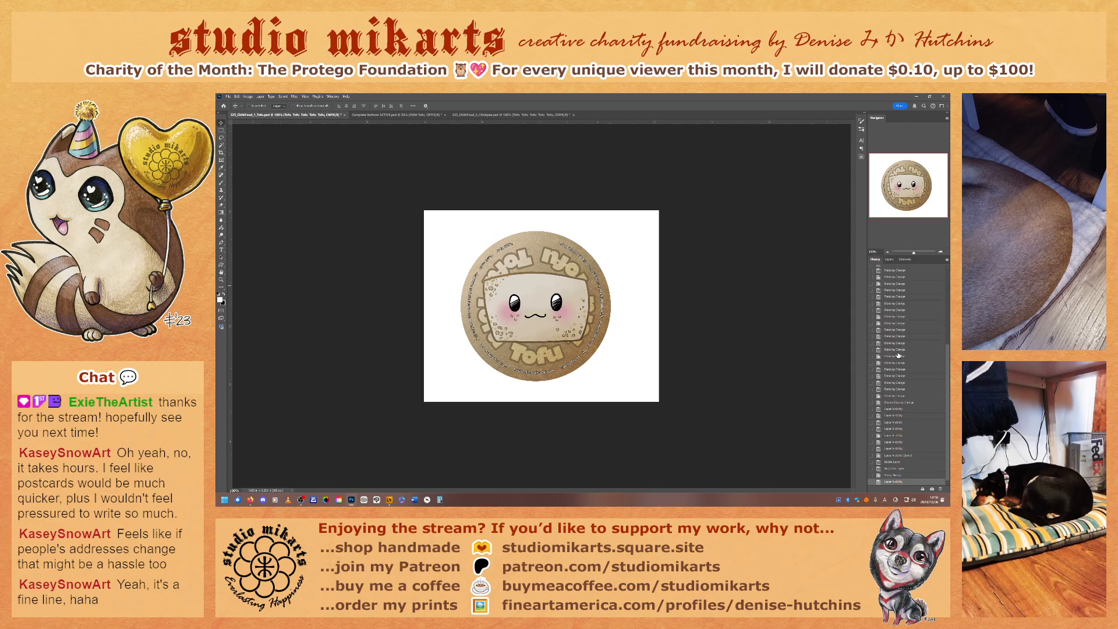
click(889, 260)
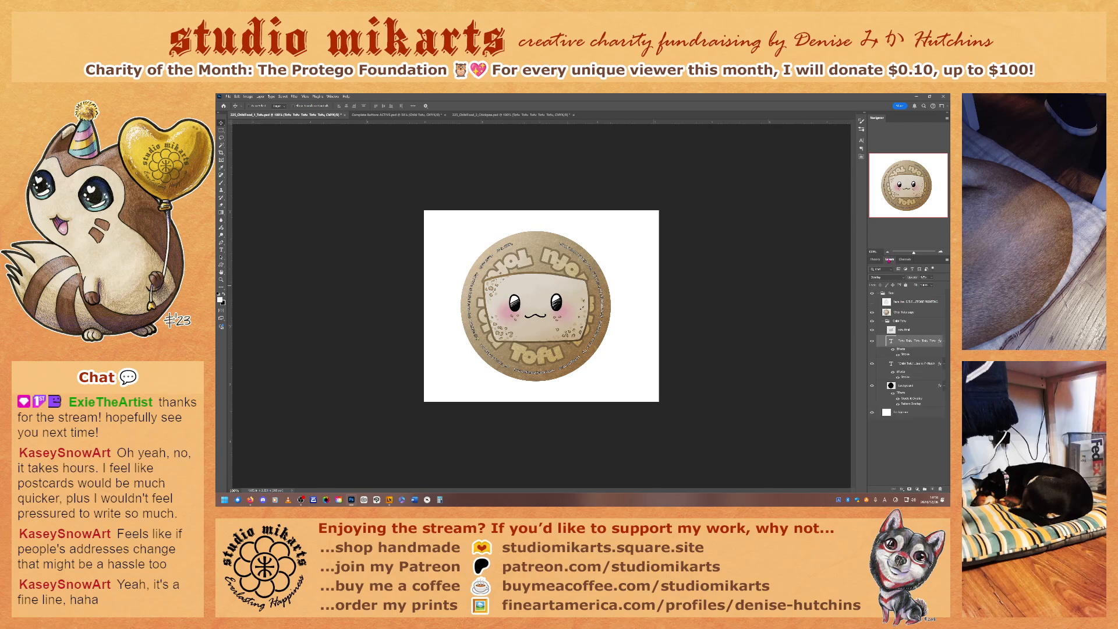
- Select the merged Tofu copy layer, close the Tofu label document, and switch to the Chickpea label
click(904, 312)
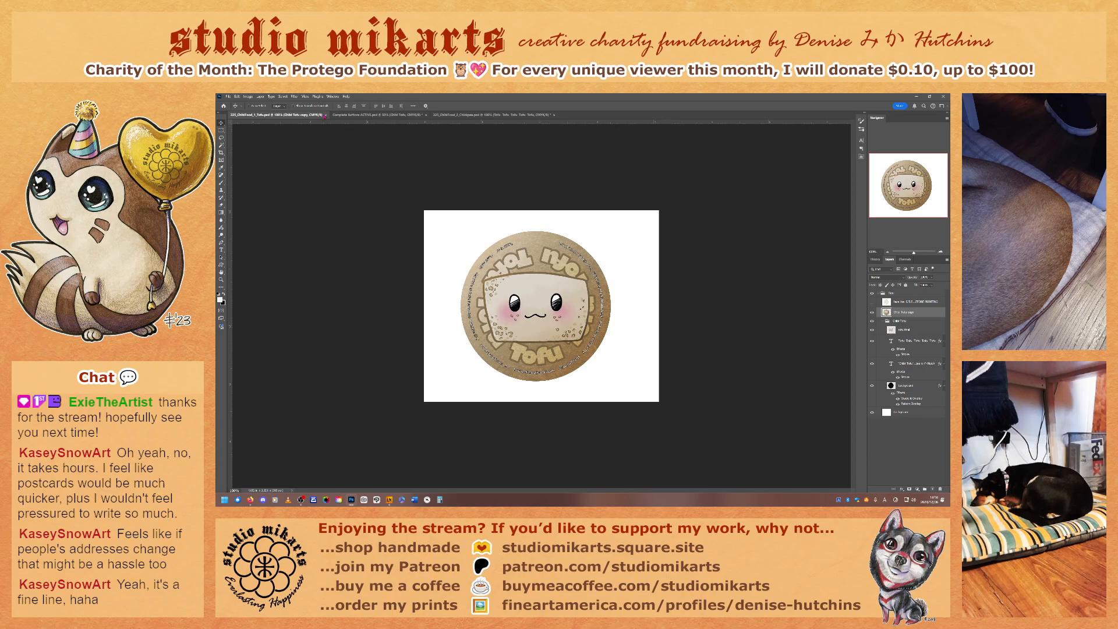
click(328, 114)
click(361, 115)
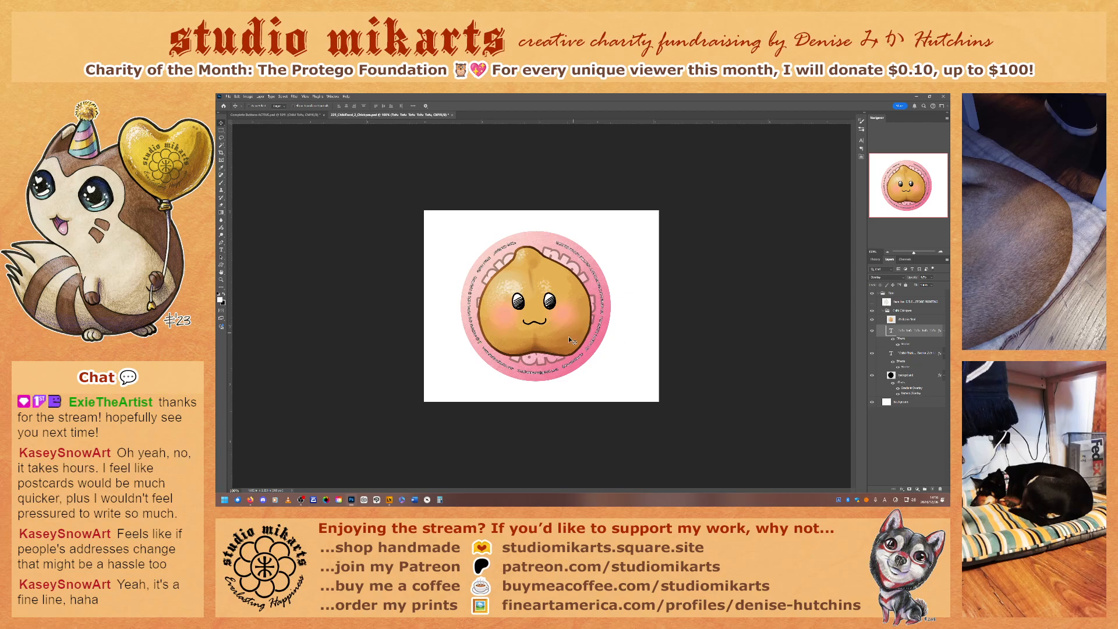
- Change the dark end of the Chickpea background's gradient overlay from pink to a bright orange based on the chickpea's colour
click(910, 389)
double_click(909, 389)
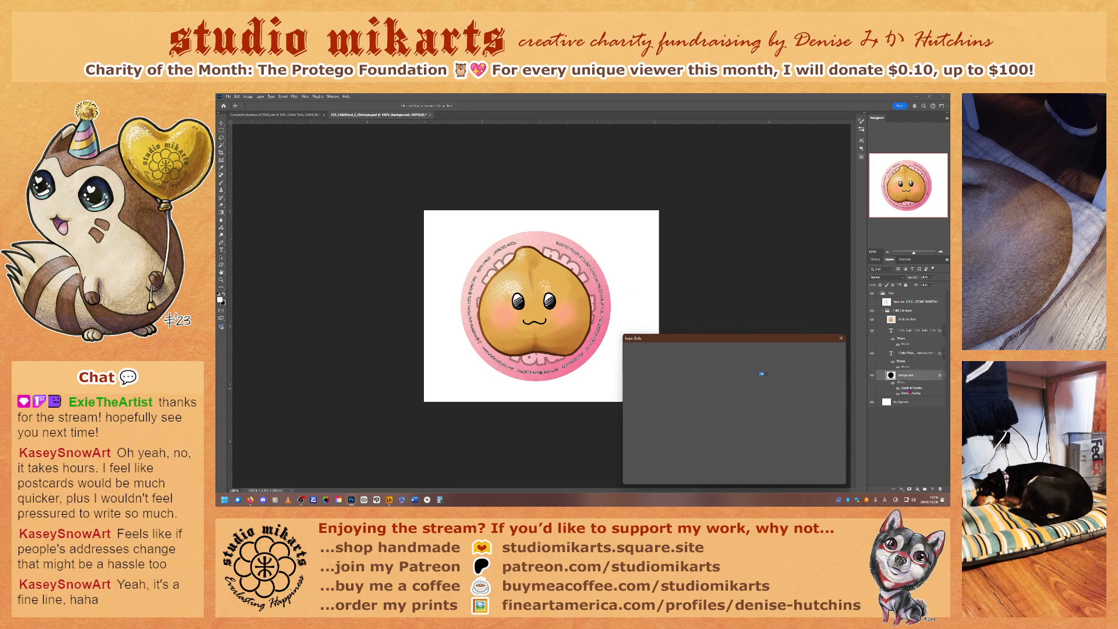
click(737, 381)
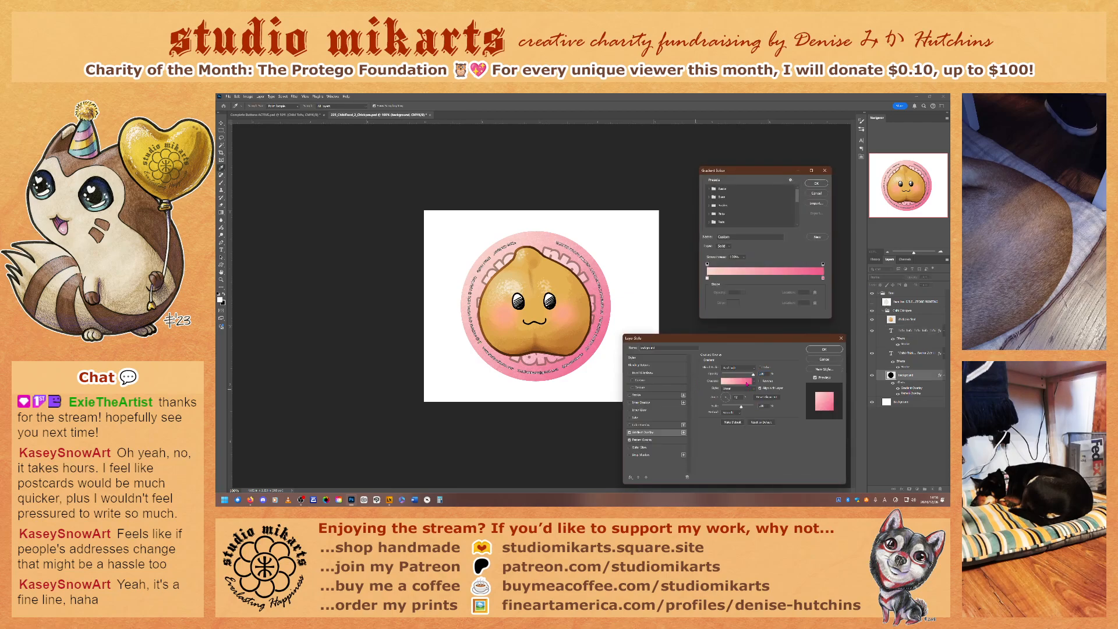
click(824, 279)
click(732, 303)
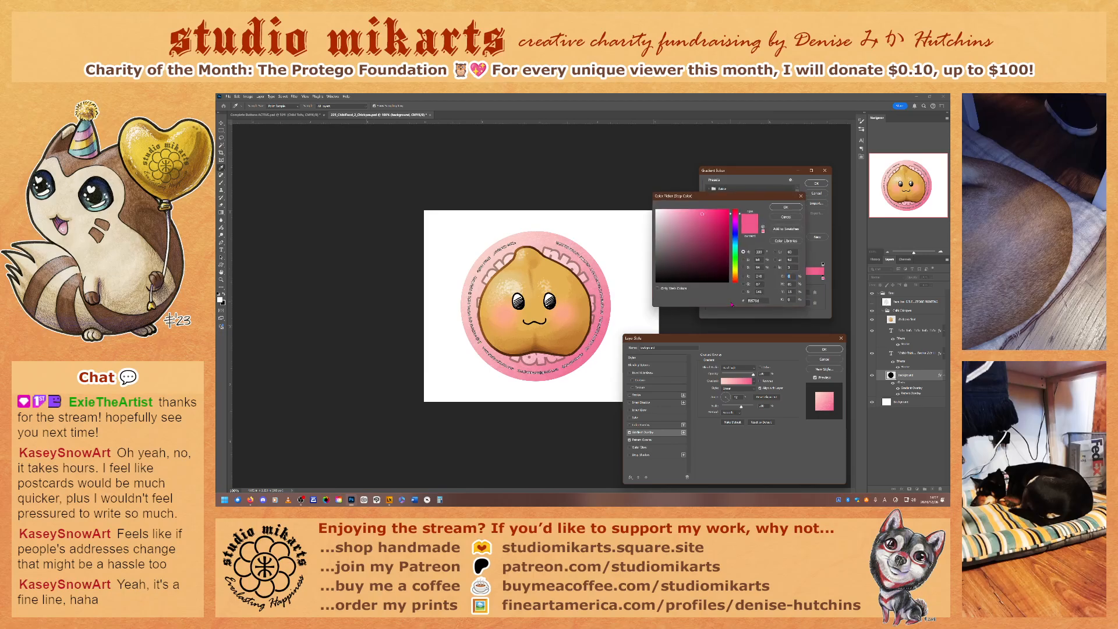
click(568, 346)
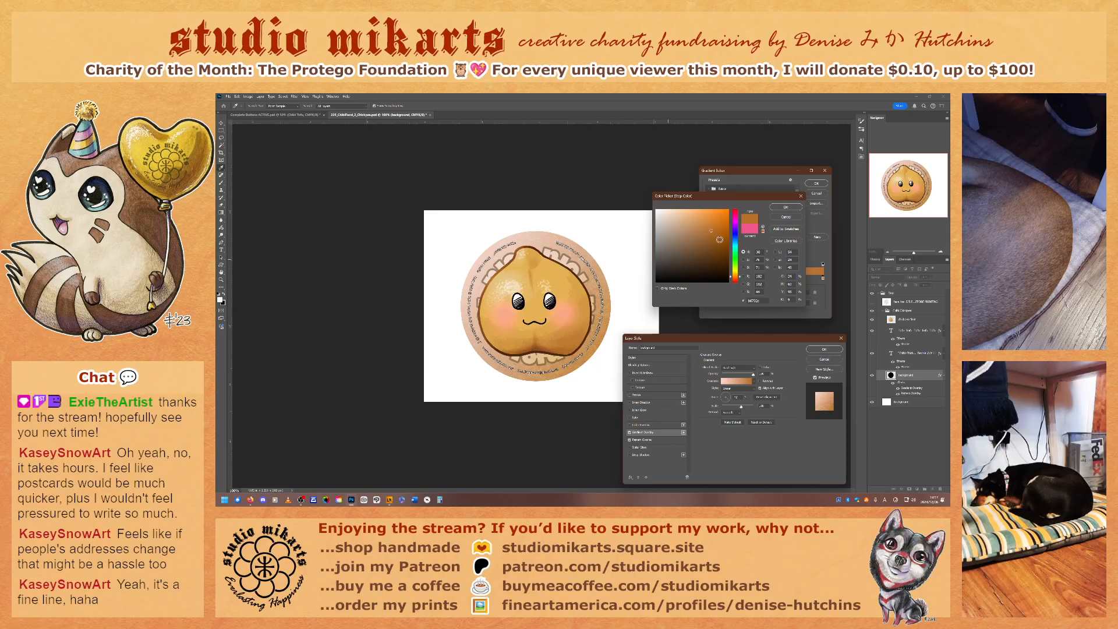
click(720, 234)
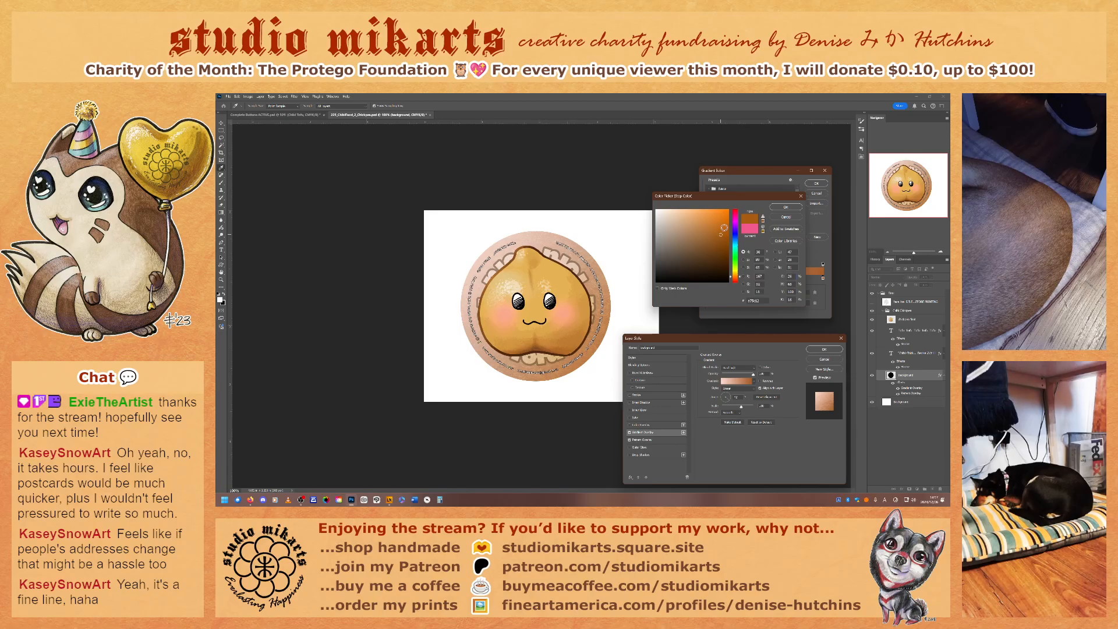
click(725, 231)
drag(725, 230, 724, 215)
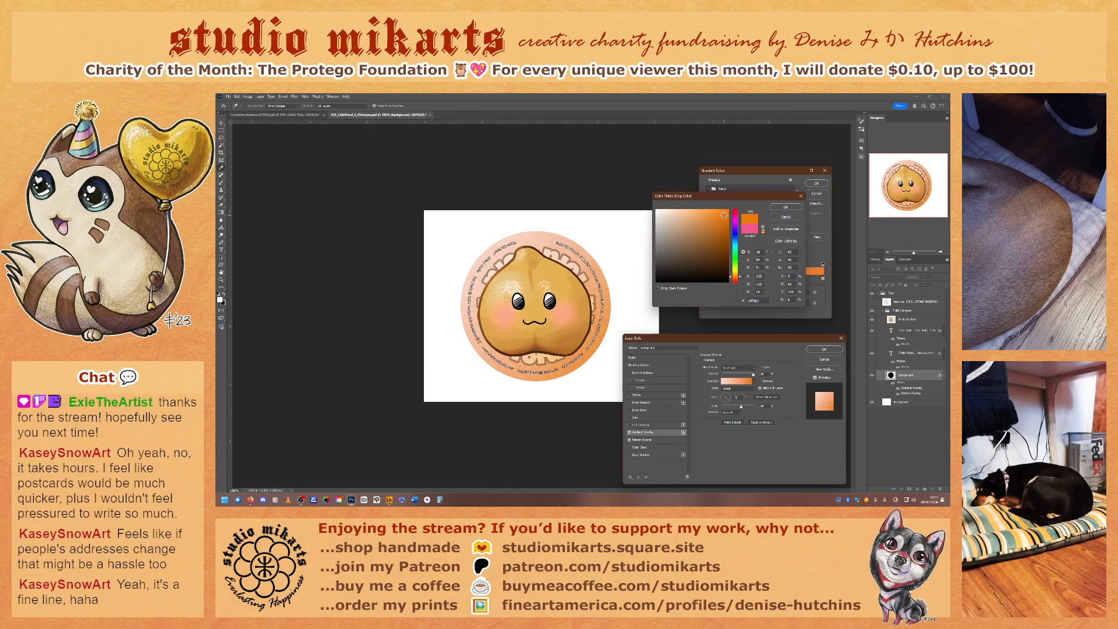
click(785, 206)
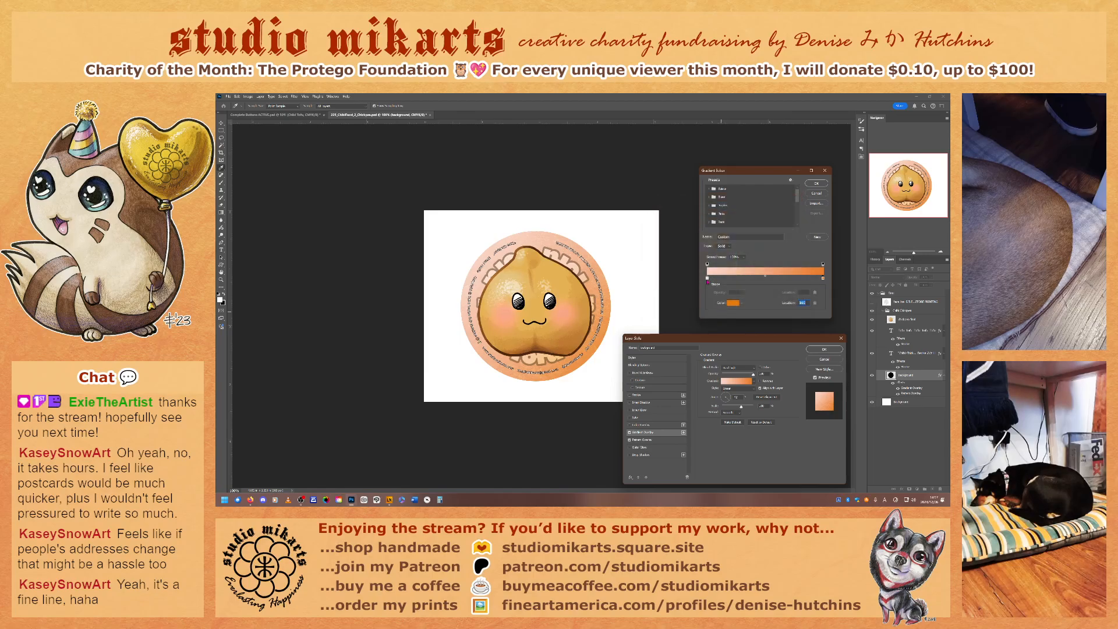
- Shift the light end of the background gradient to a pale cream yellow and apply the gradient overlay
double_click(707, 279)
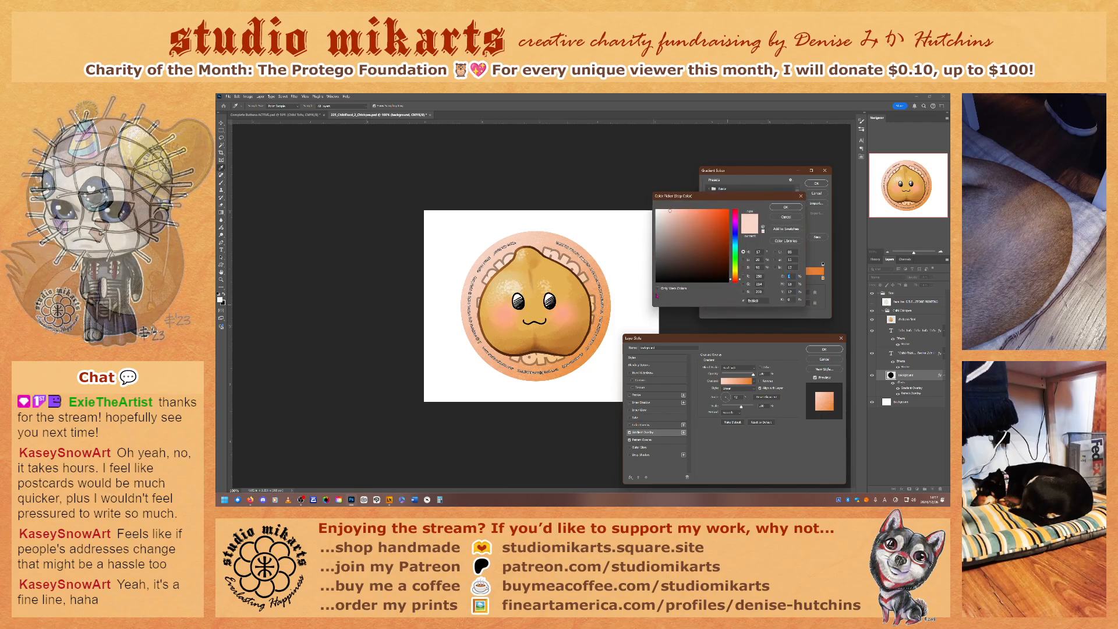
drag(735, 281, 735, 273)
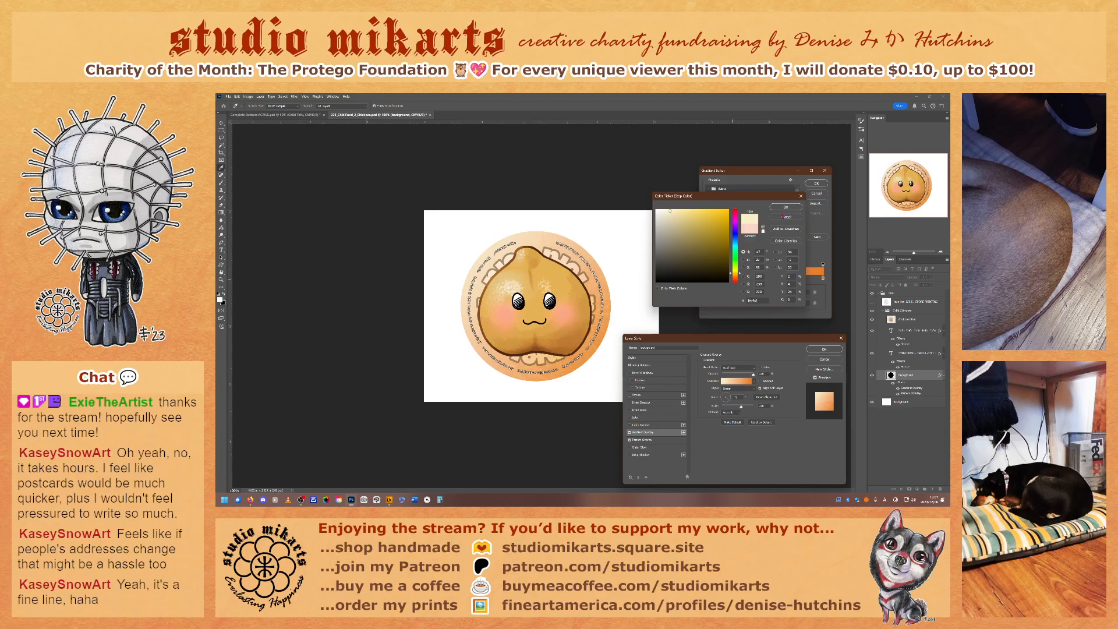
click(785, 207)
click(816, 184)
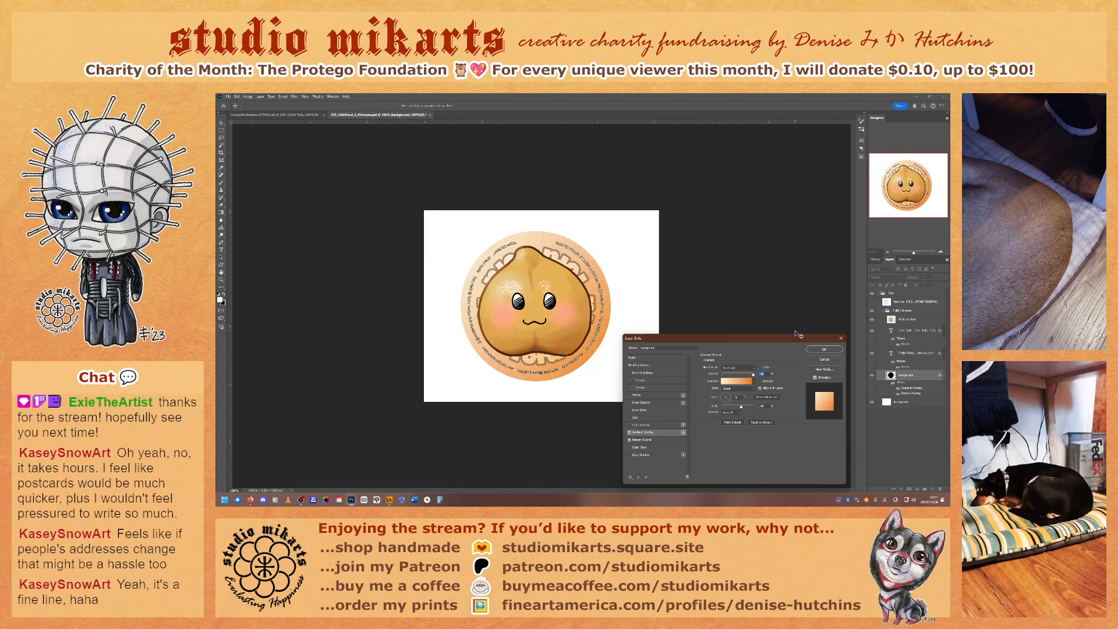
click(822, 349)
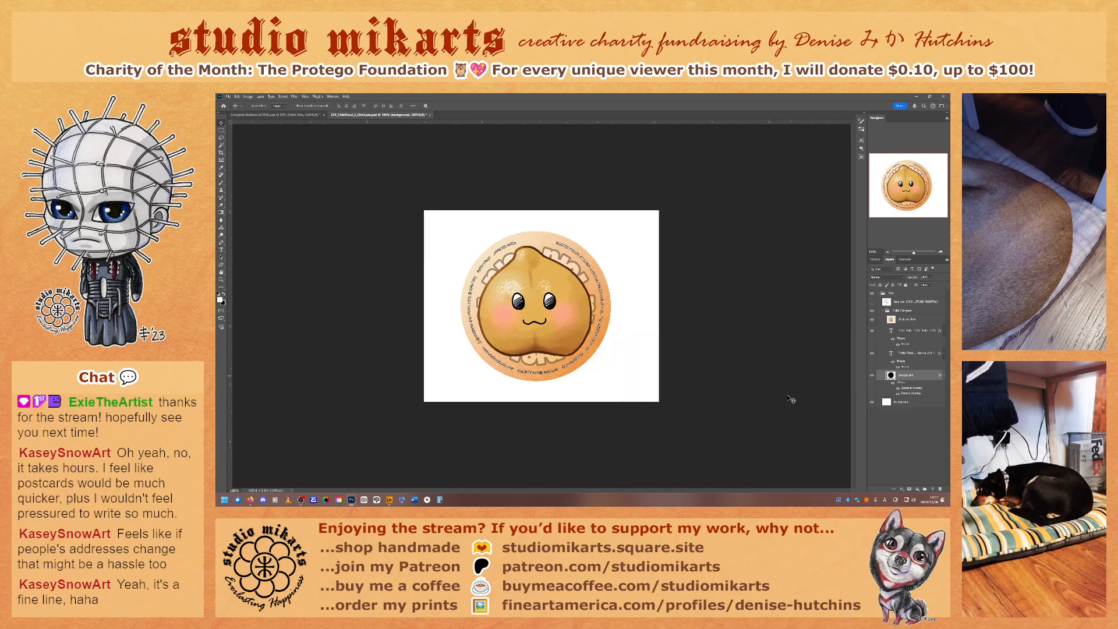
- Select the circular Tofu text layer with the Type tool and hide the chickpea artwork covering it
click(909, 332)
key(t)
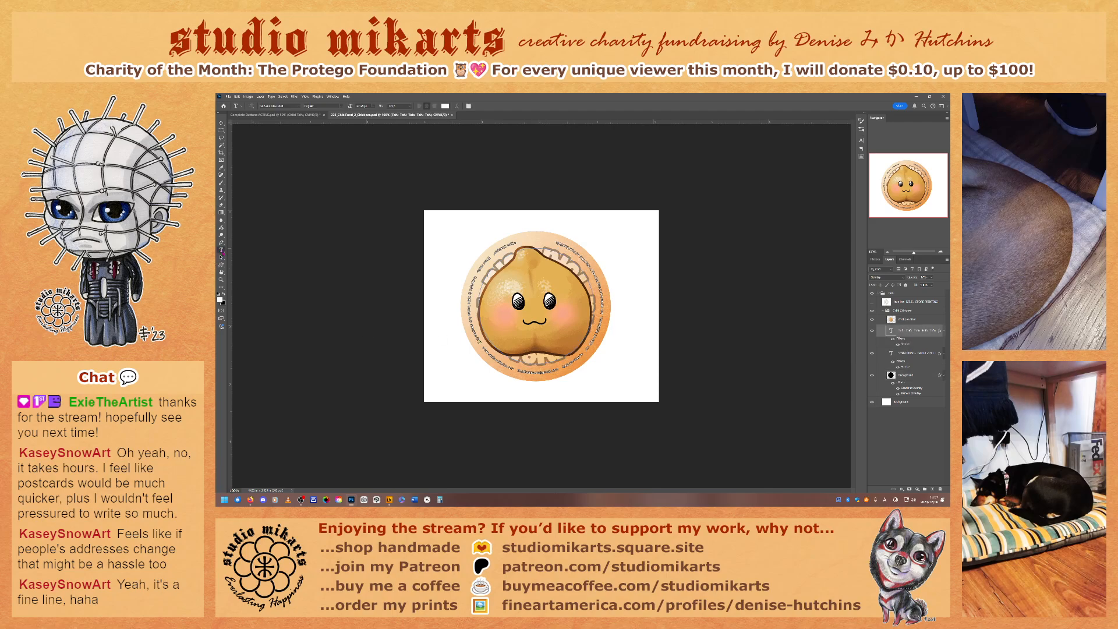
click(531, 357)
click(872, 321)
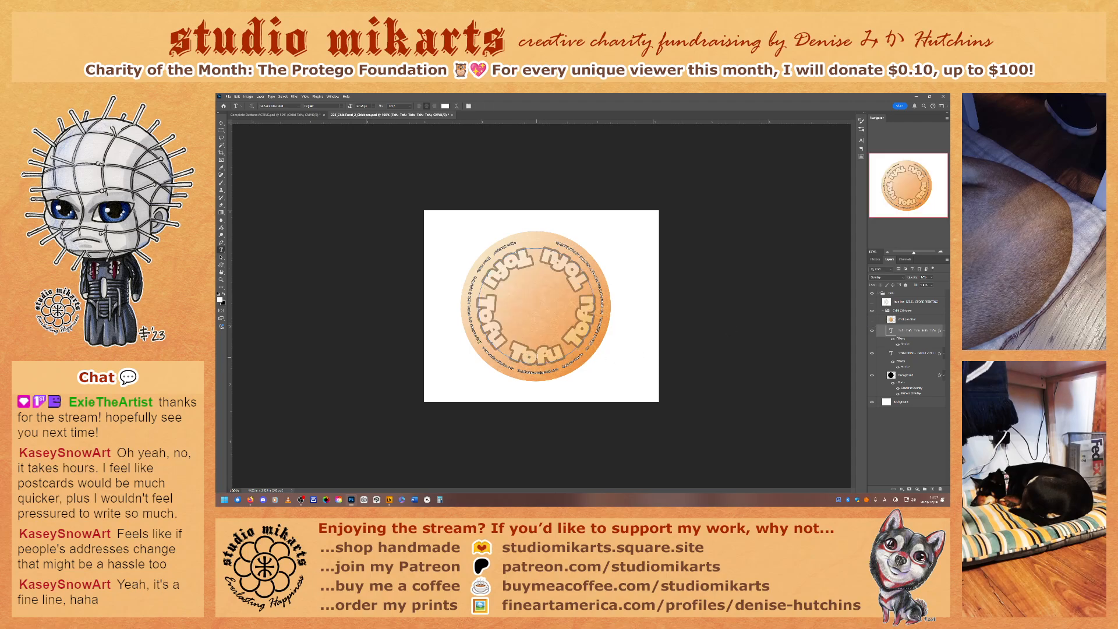
- Delete all the Tofu words from the circular text layer, keeping its circular path ready for new text
click(535, 355)
key(BackSpace)
key(BackSpace)
key(BackSpace)
key(BackSpace)
key(BackSpace)
key(BackSpace)
key(BackSpace)
key(BackSpace)
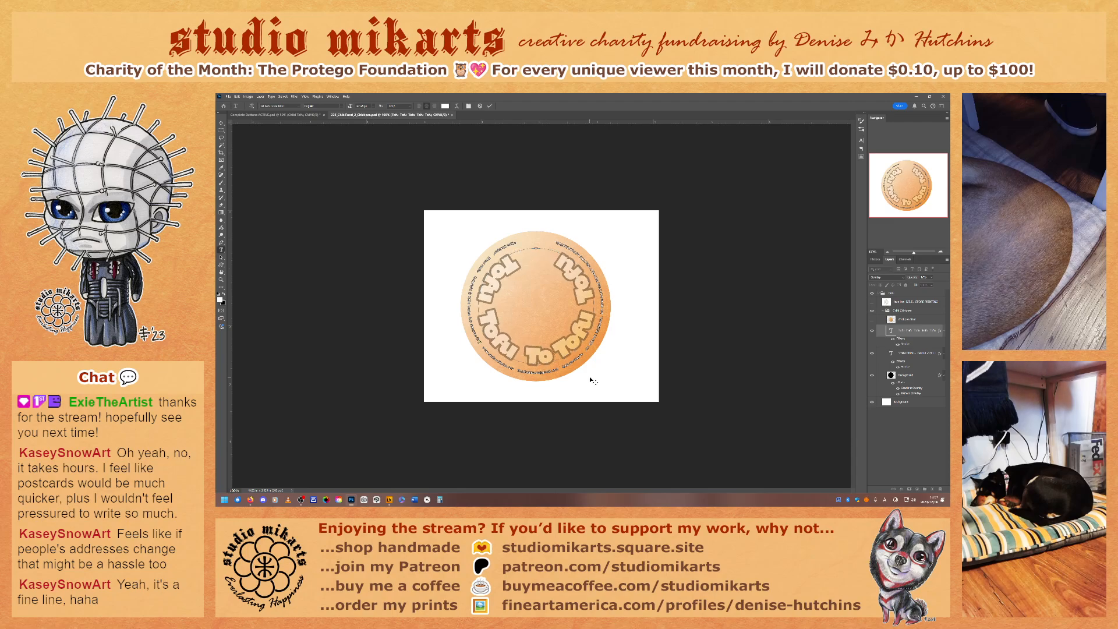
key(BackSpace)
key(BackSpace)
key(BackSpace)
key(BackSpace)
key(BackSpace)
key(BackSpace)
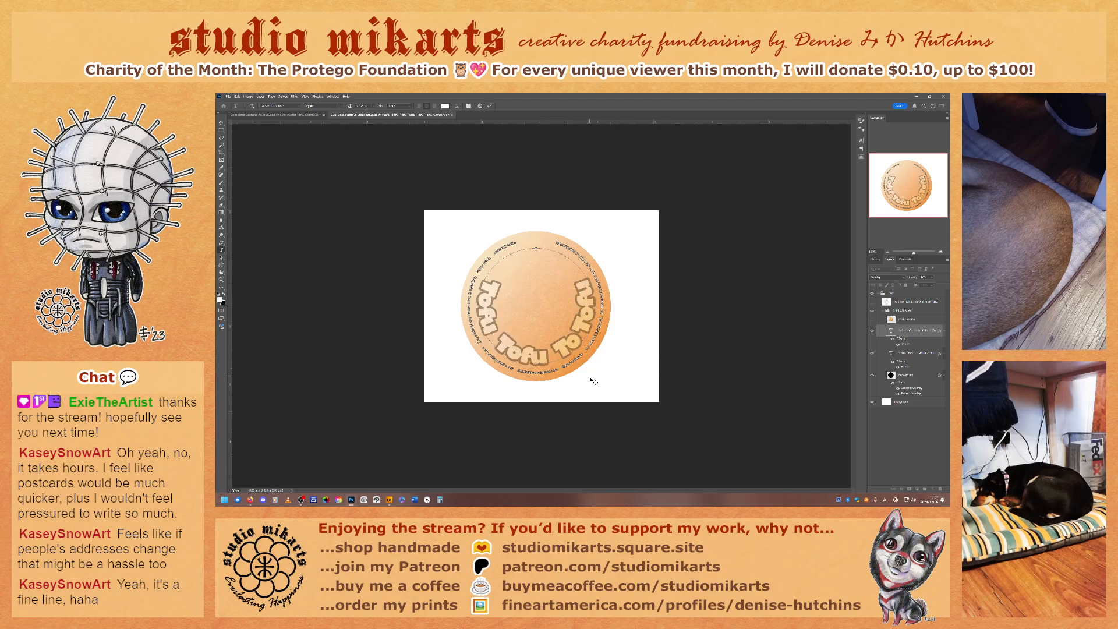
key(BackSpace)
key(BackSpace)
key(BackSpace)
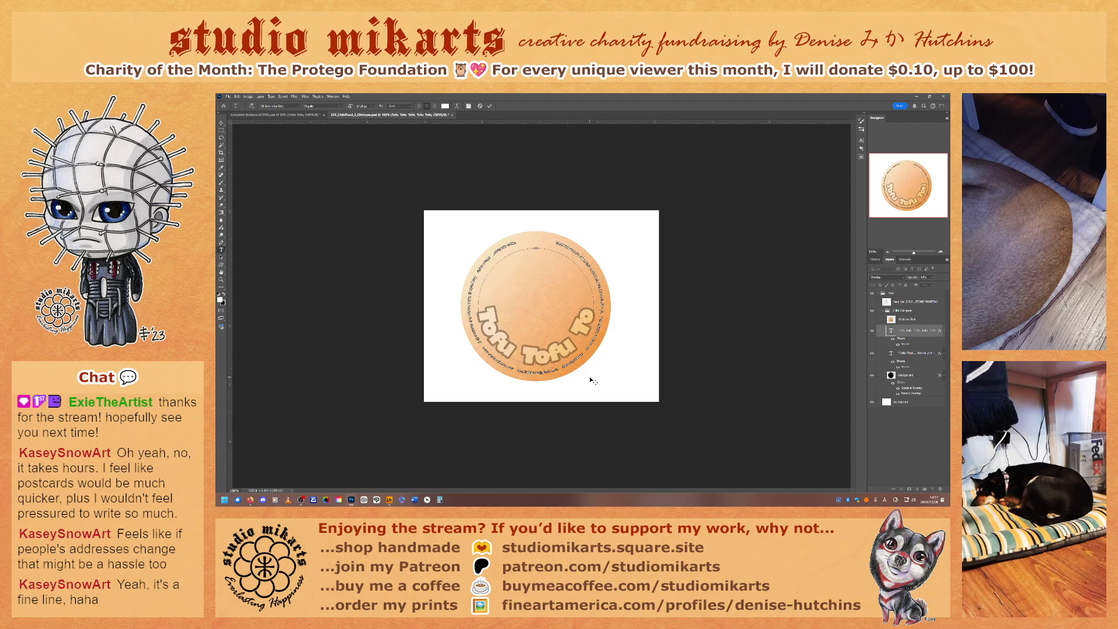
key(BackSpace)
key(BackSpace)
key(BackSpace)
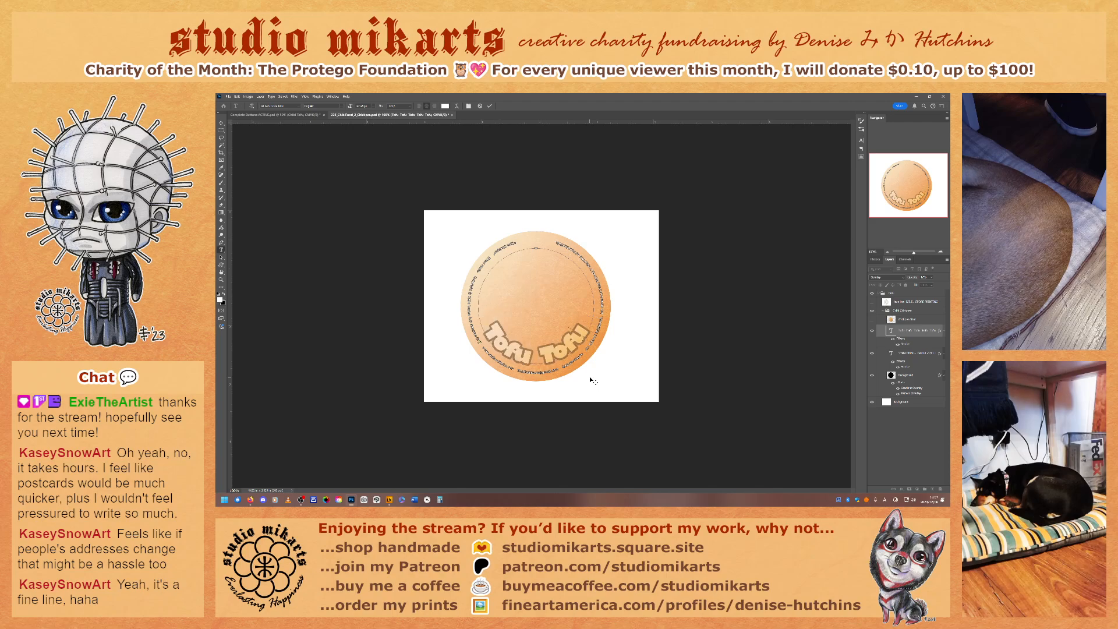
key(BackSpace)
key(BackSpace)
key(BackSpace)
key(BackSpace)
key(BackSpace)
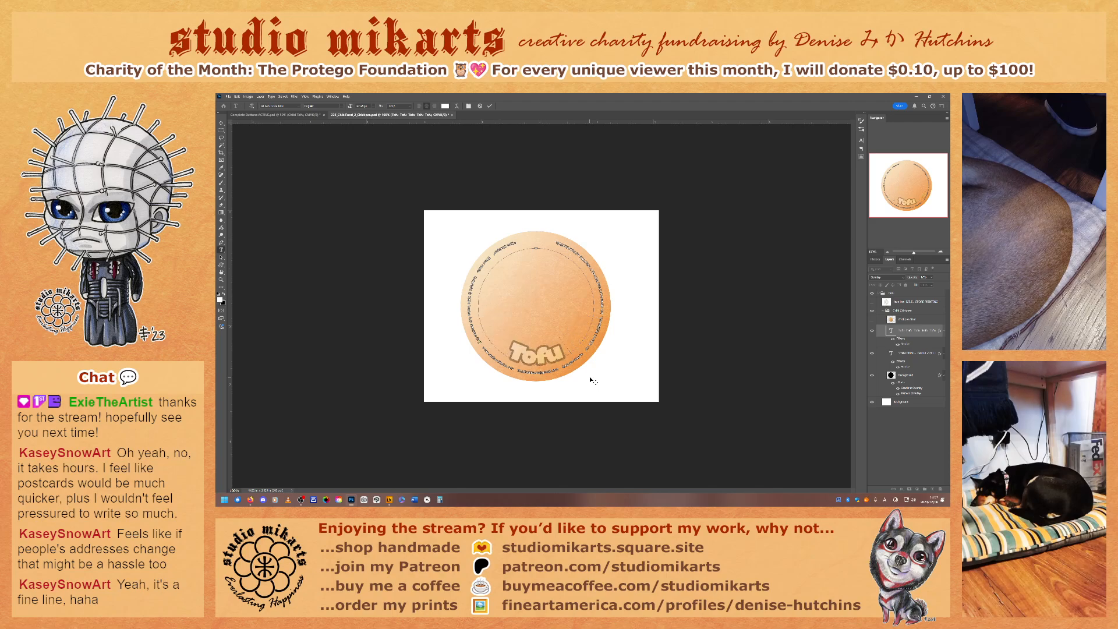
key(BackSpace)
key(BackSpace)
key(BackSpace)
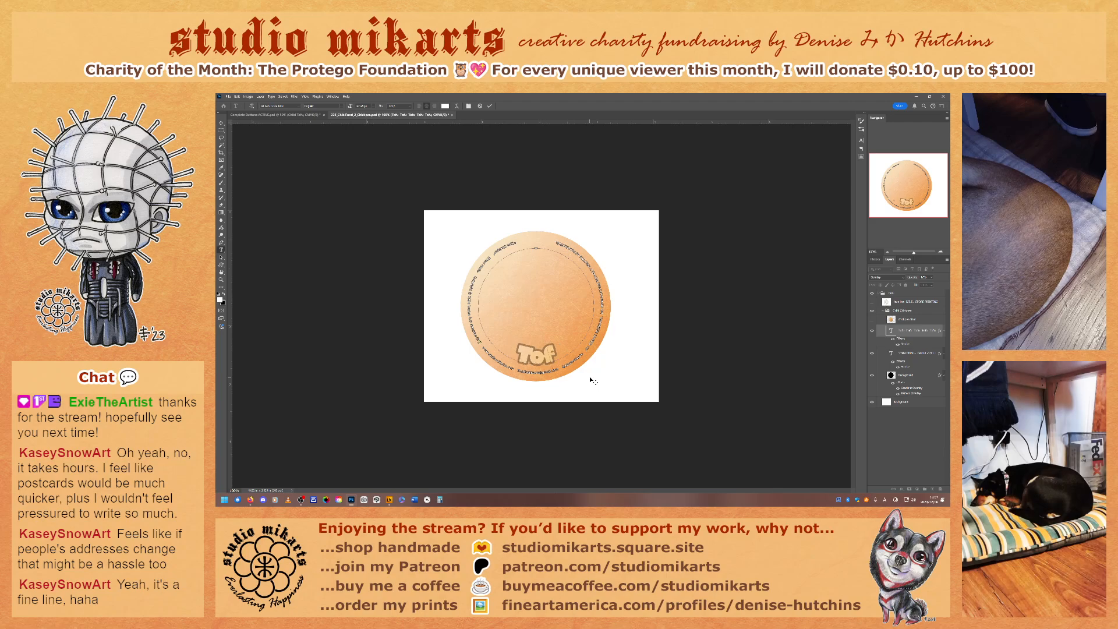
key(BackSpace)
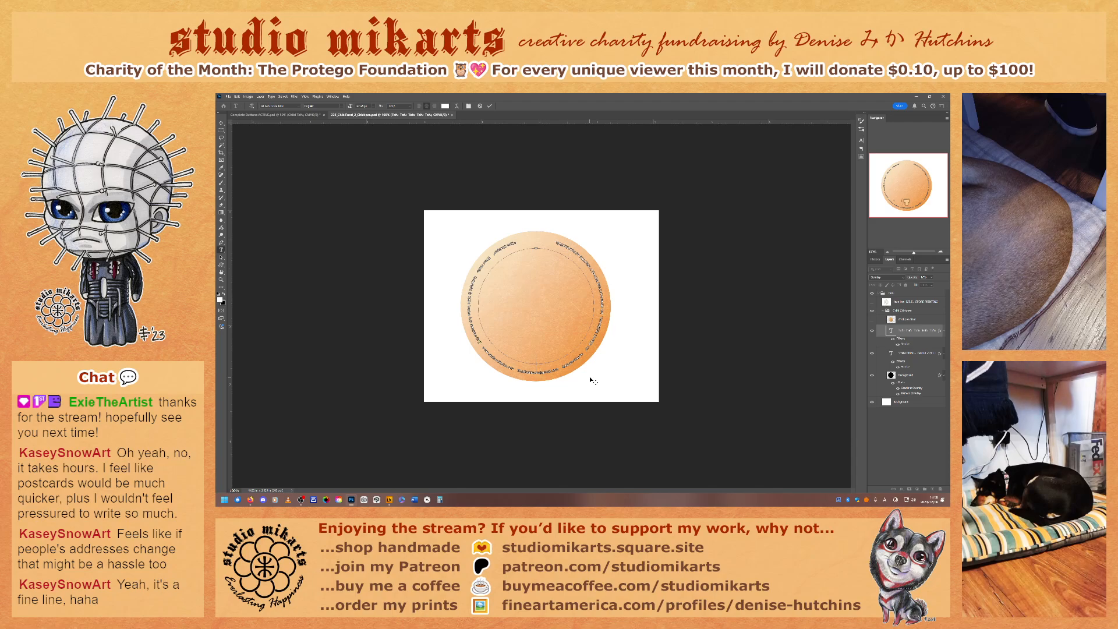
- Write "Chickpea Chickpea Chickpea" along the circular path and commit the text
key(super+period)
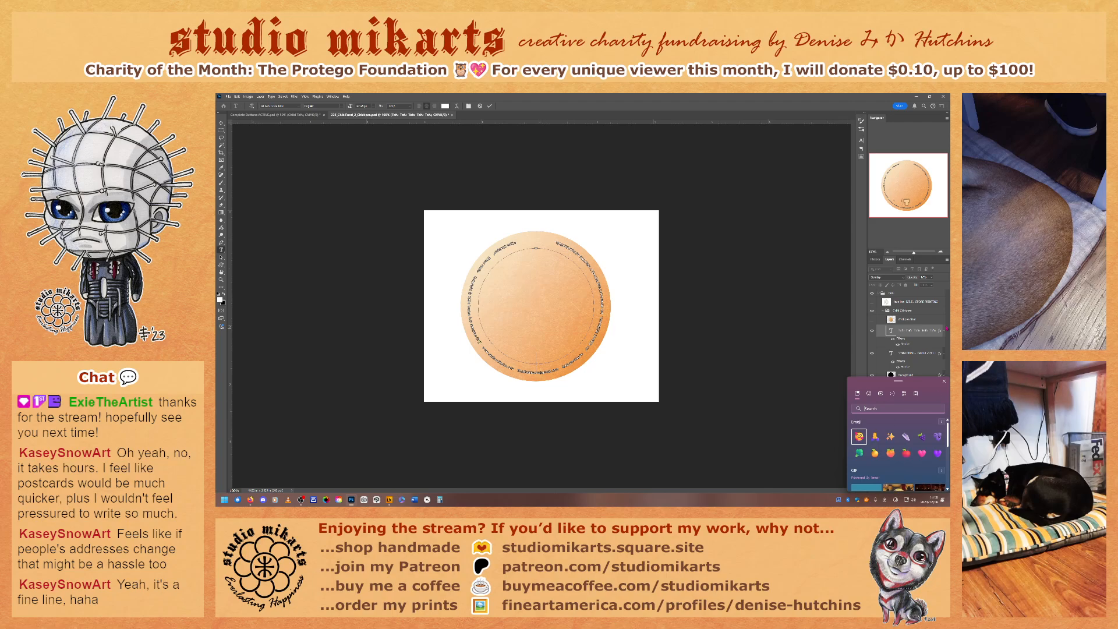
key(Escape)
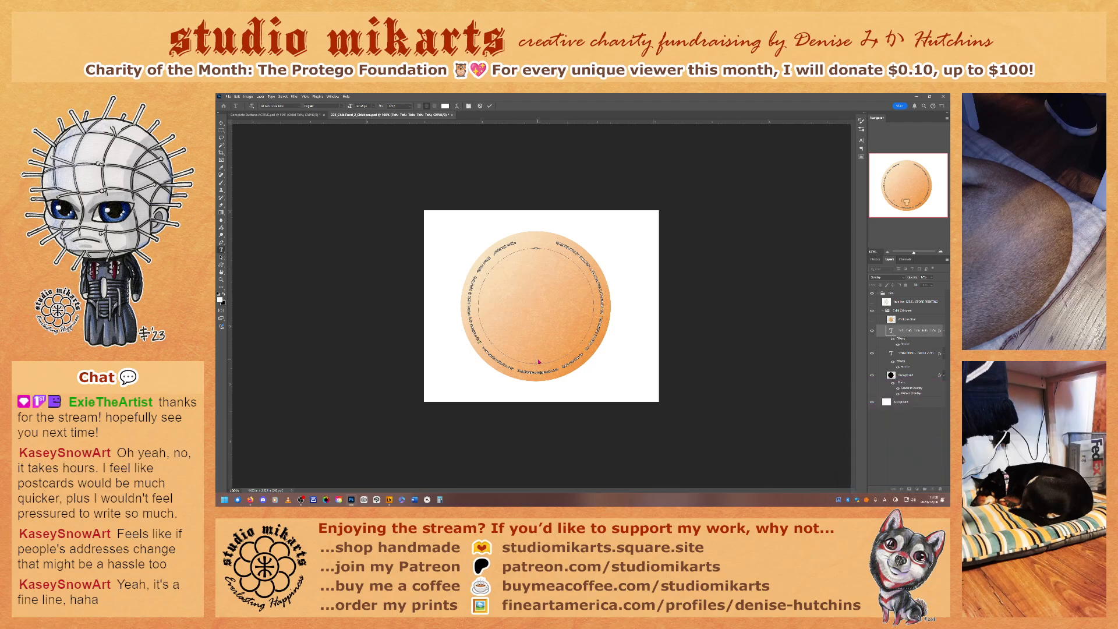
text(Chi)
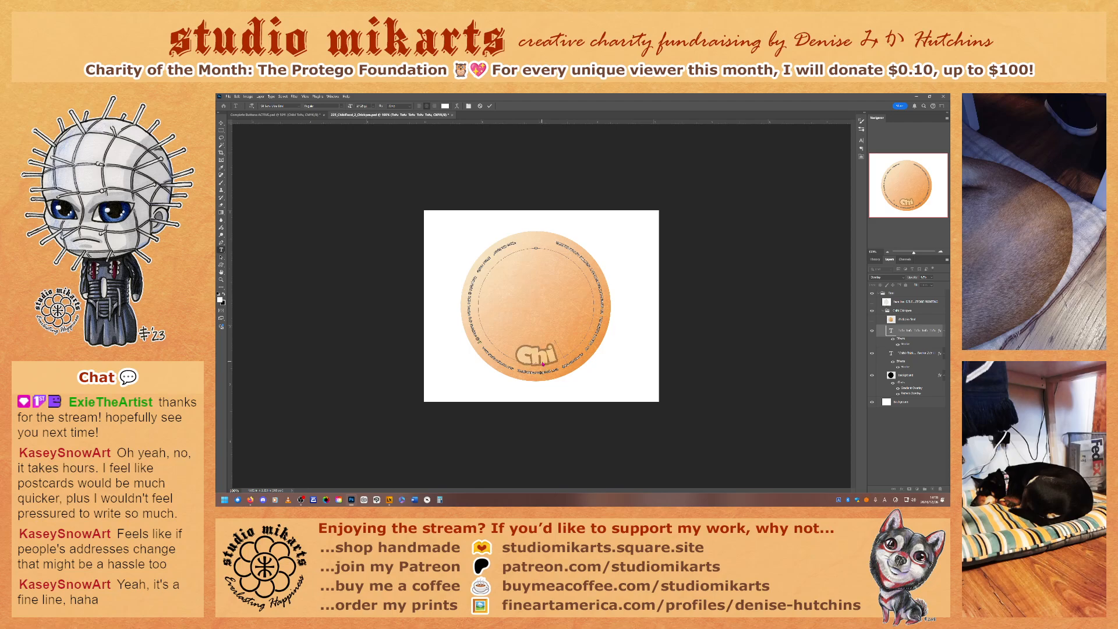
text(ckpea)
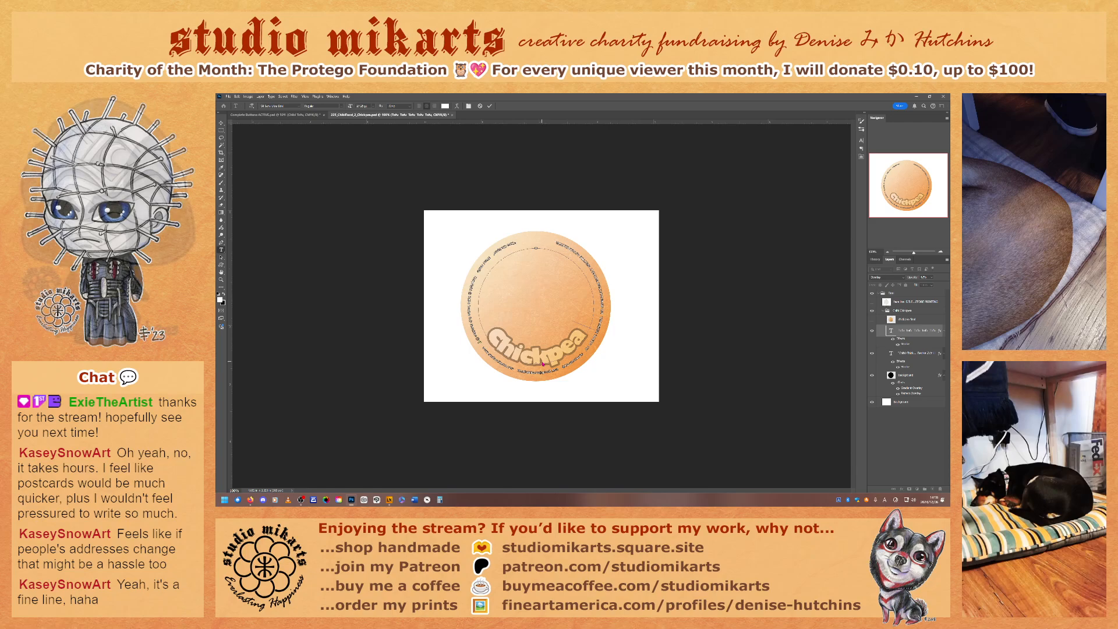
text(Chickpea)
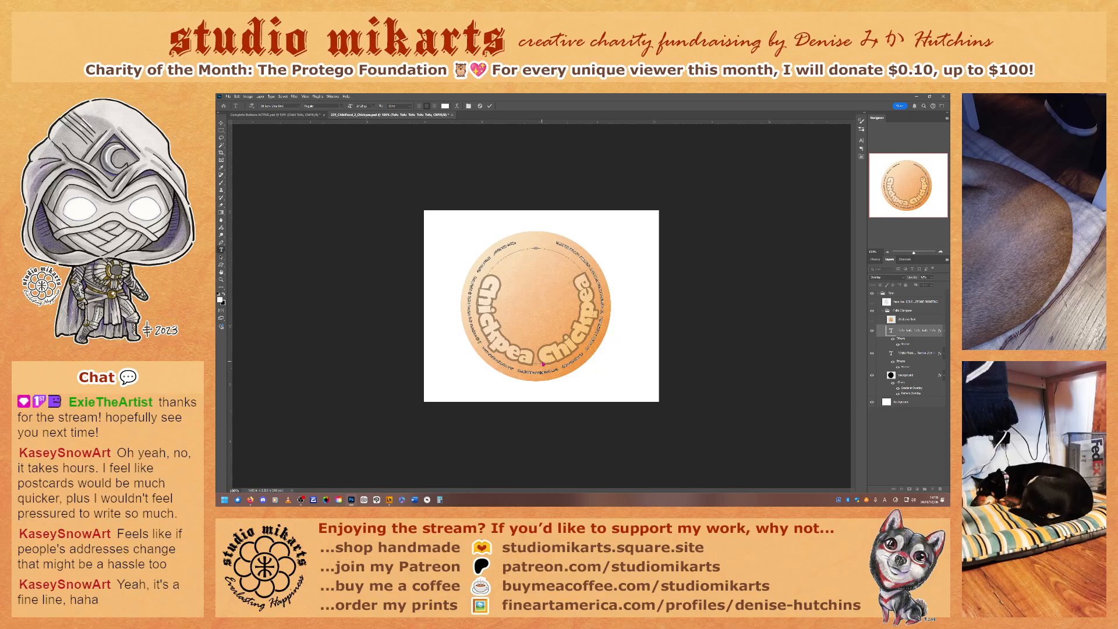
text(Chick)
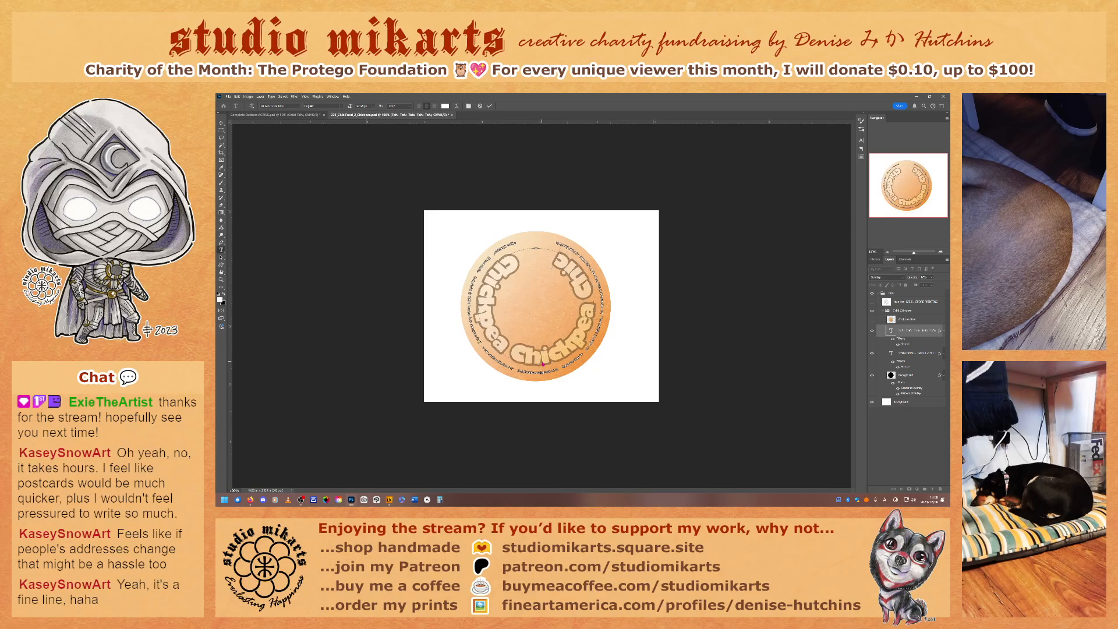
key(BackSpace)
key(BackSpace)
key(BackSpace)
key(BackSpace)
key(BackSpace)
key(BackSpace)
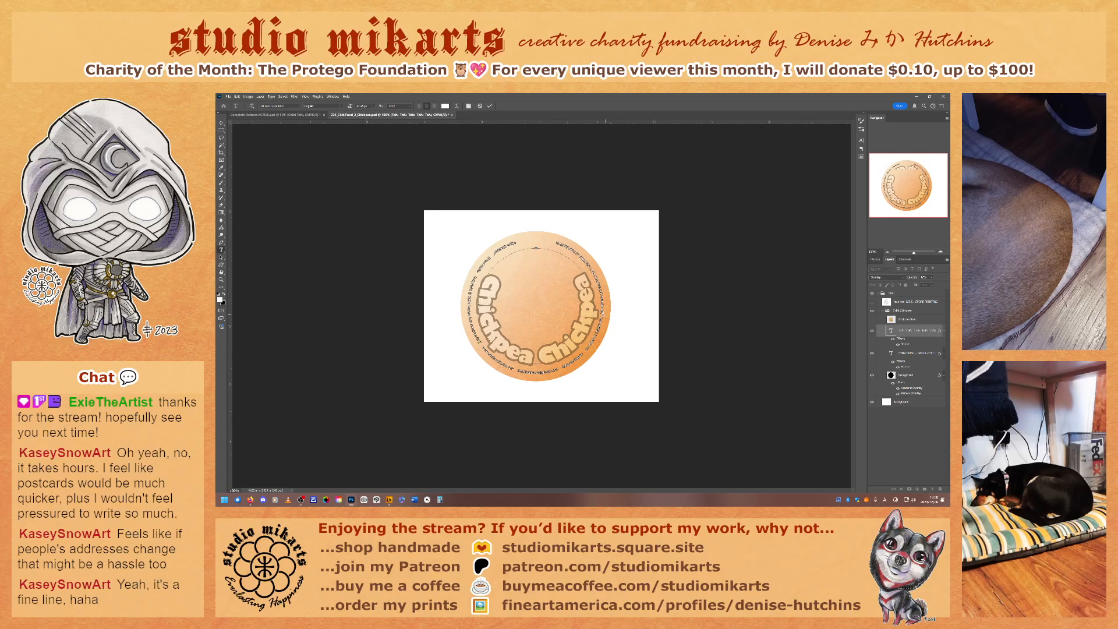
click(221, 123)
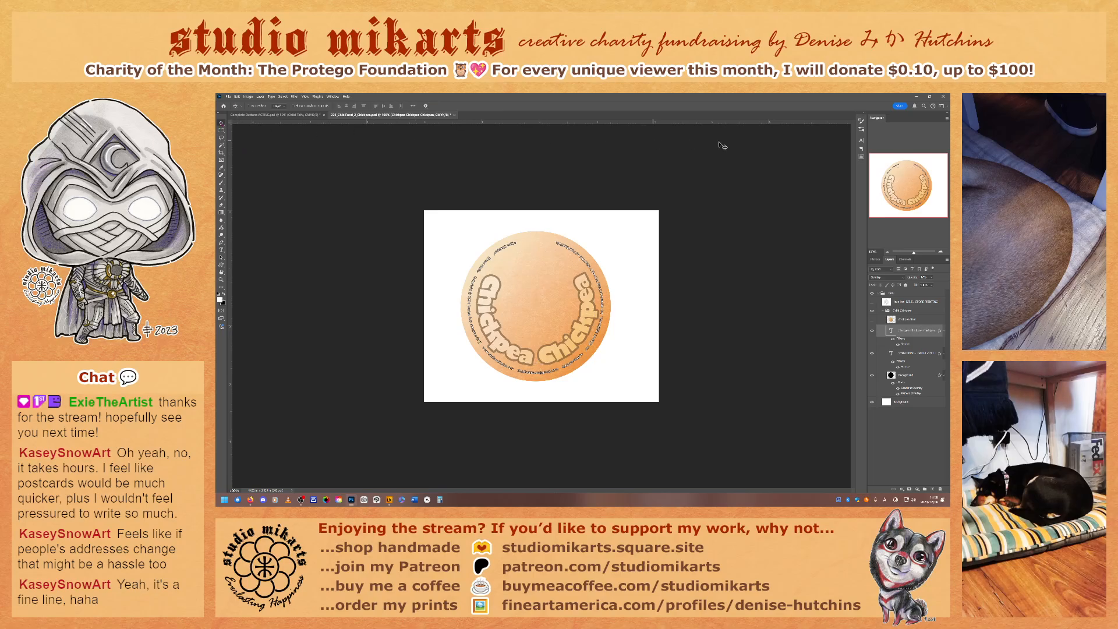
- Reduce the circular Chickpea text's font size to a smaller preset so that all three words fit on the path
click(862, 141)
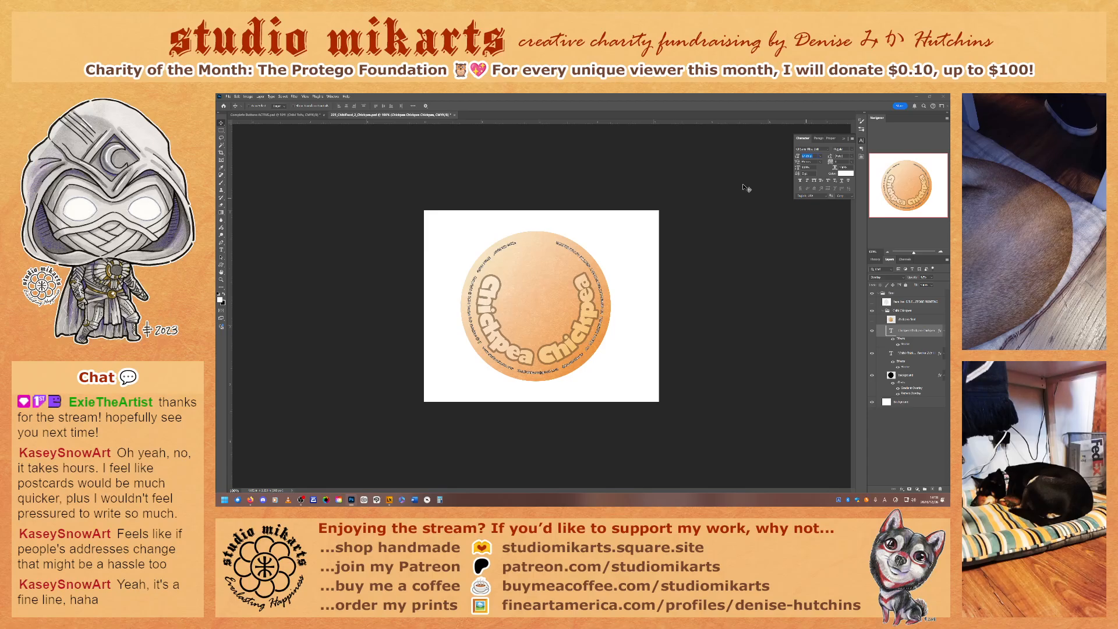
text(18)
key(Return)
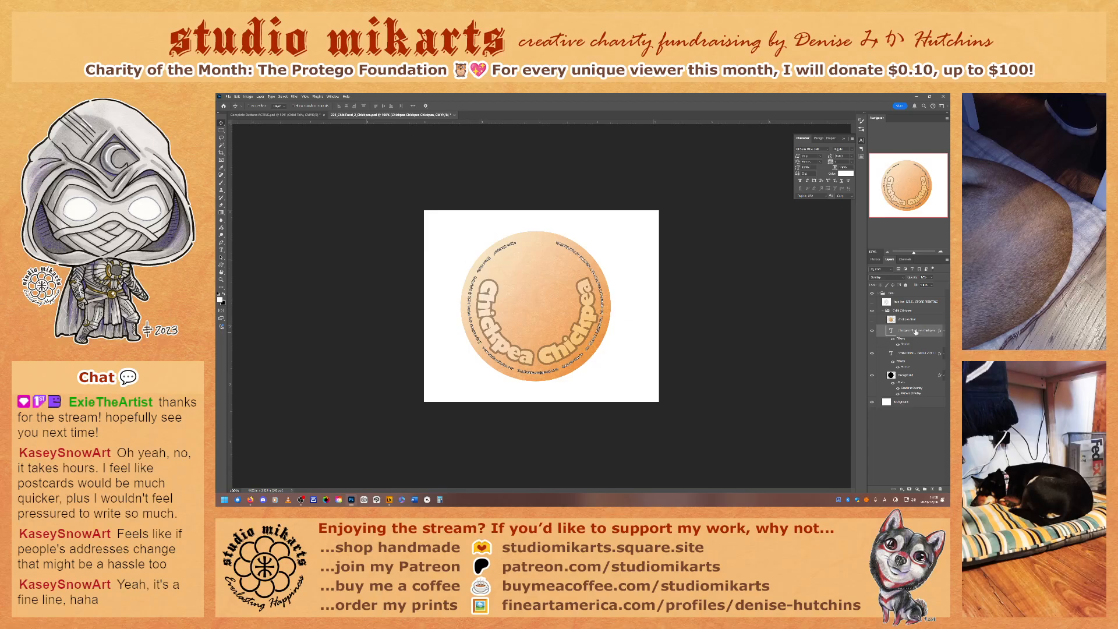
click(821, 156)
click(818, 162)
click(222, 251)
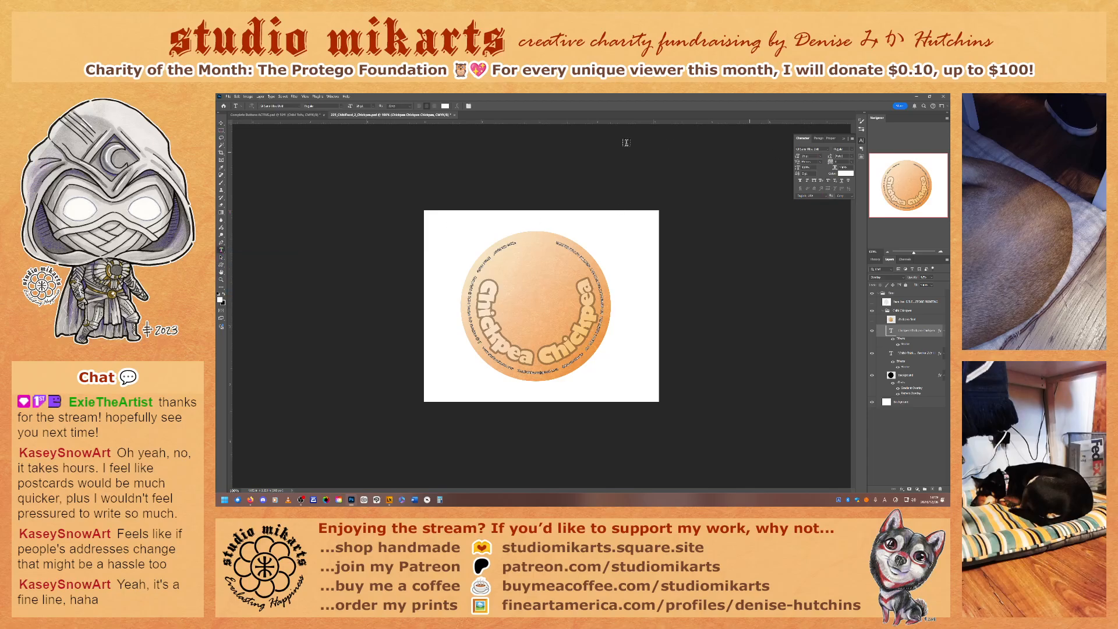
click(373, 106)
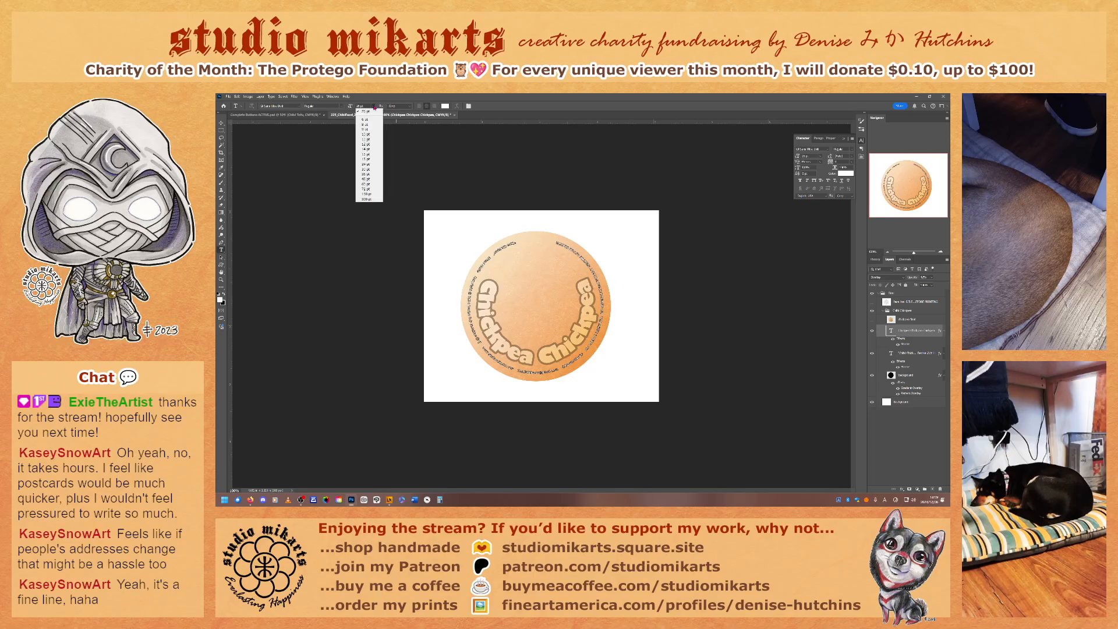
click(374, 107)
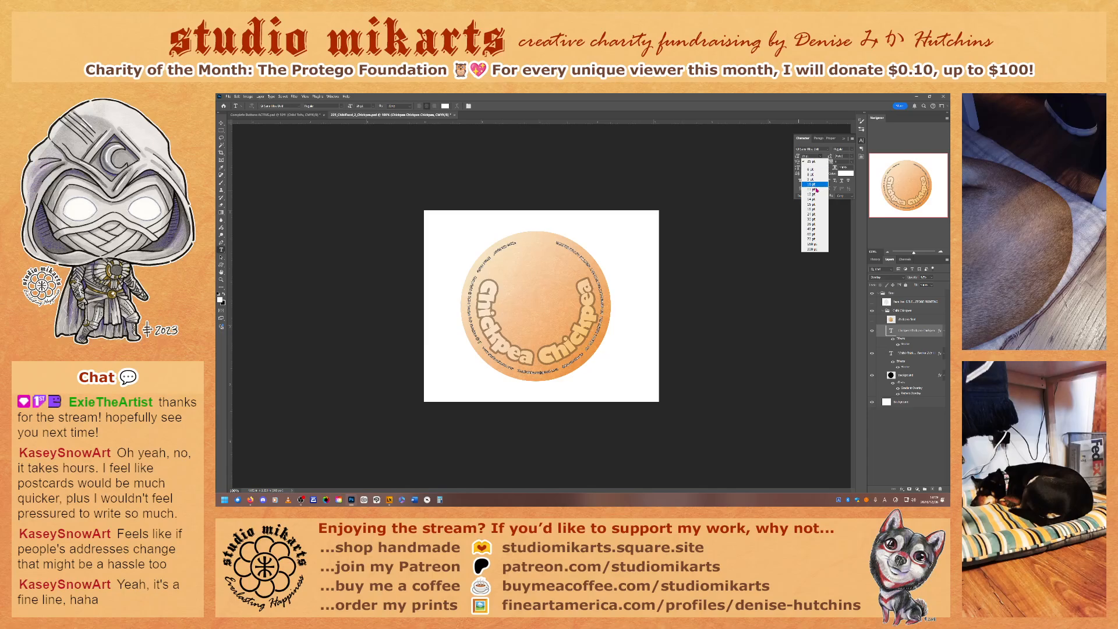
click(812, 210)
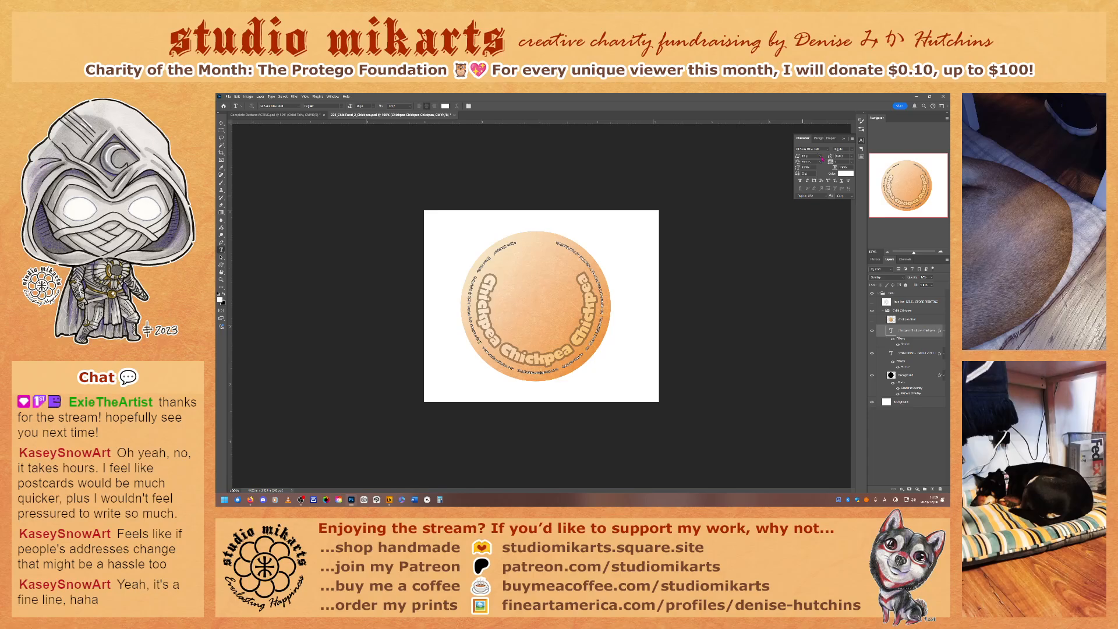
click(822, 157)
click(816, 213)
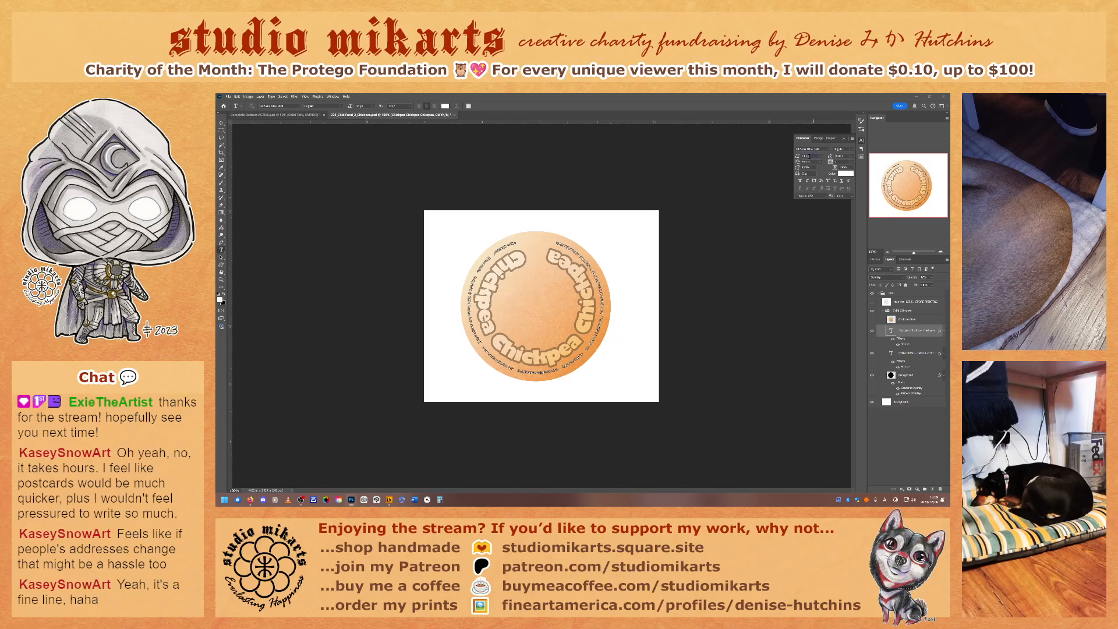
- Fine-tune the circular text's font size to about 25 pt so the three Chickpea words spread evenly around the circle
drag(810, 156, 778, 155)
text(25)
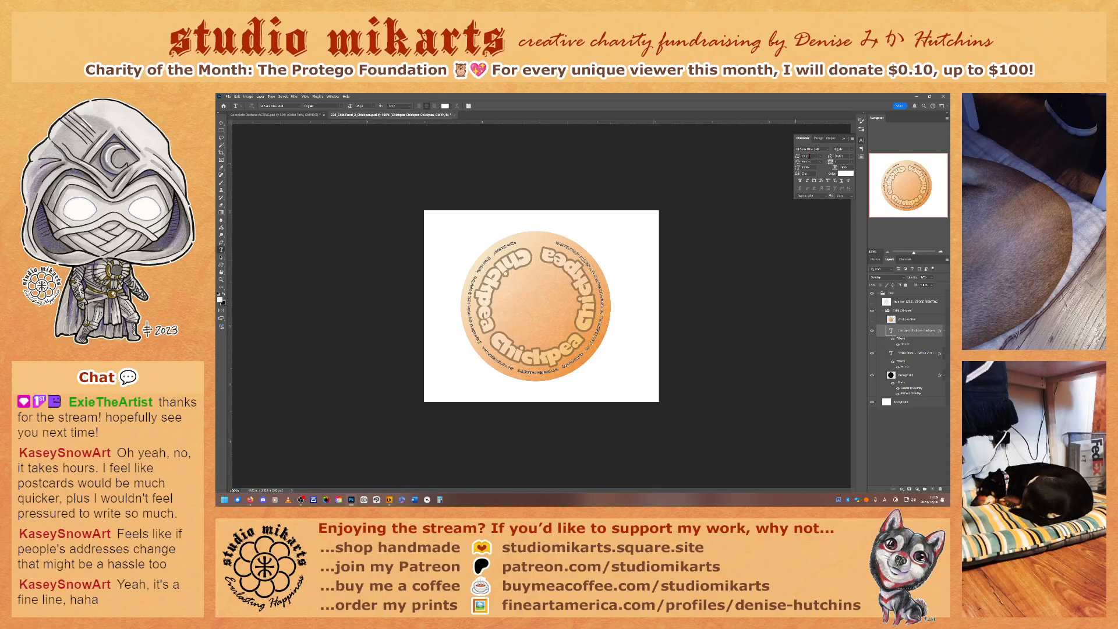
text(26)
key(Return)
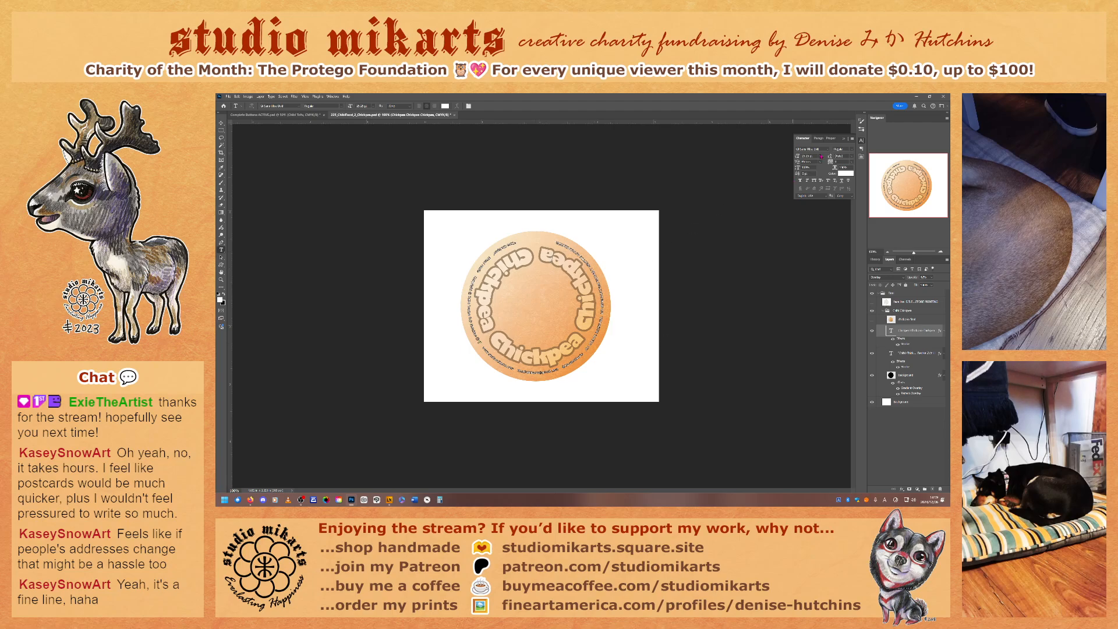
click(788, 154)
text(15)
key(Return)
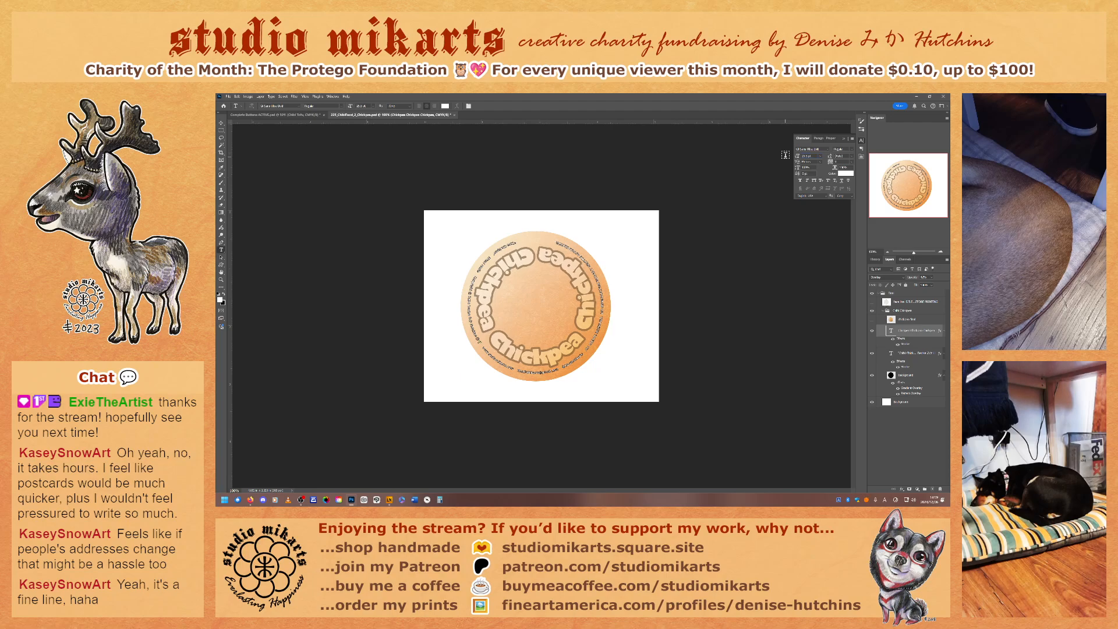
click(785, 155)
text(1)
key(Return)
text(25)
key(Return)
click(844, 139)
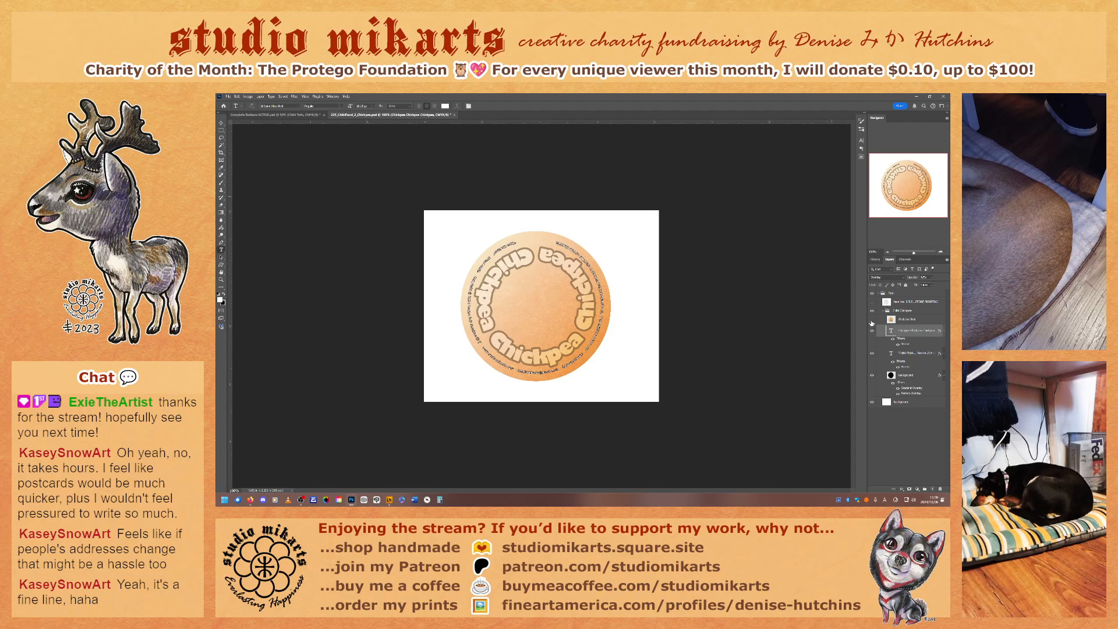
- Compare the label with and without the overlay layer that masks its outer rim, leave it on, and show the chickpea artwork again
click(871, 301)
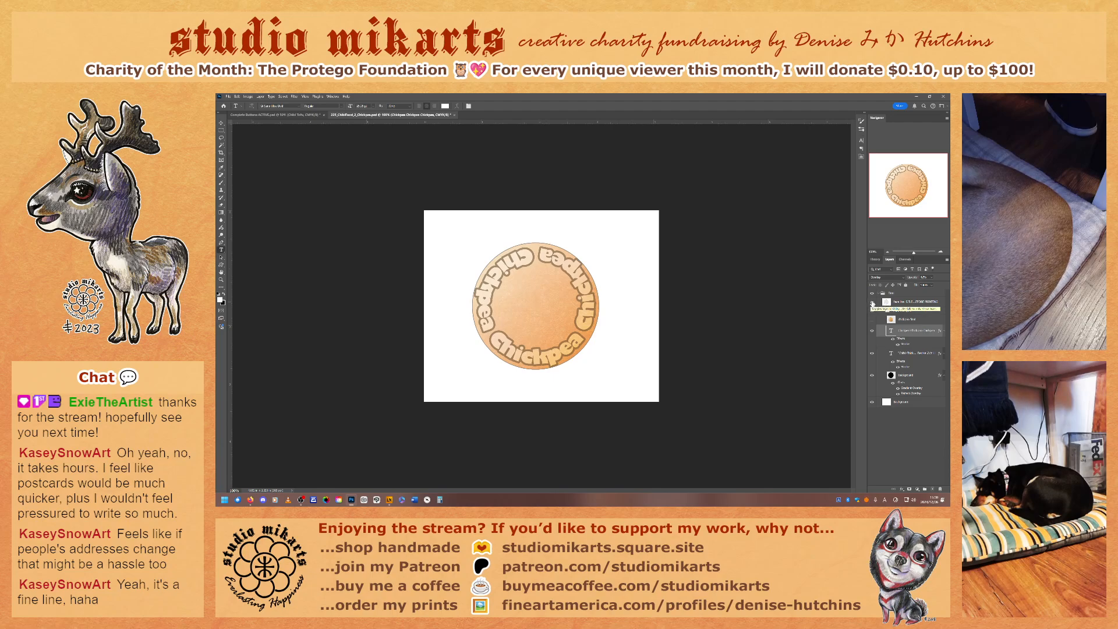
click(872, 302)
click(871, 303)
click(872, 304)
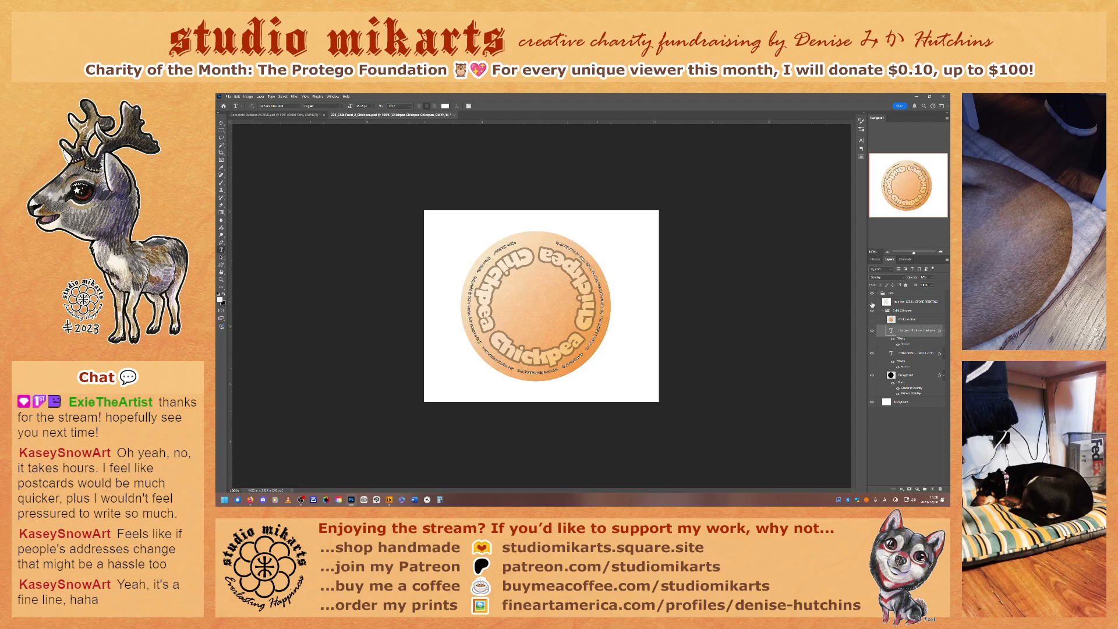
click(872, 304)
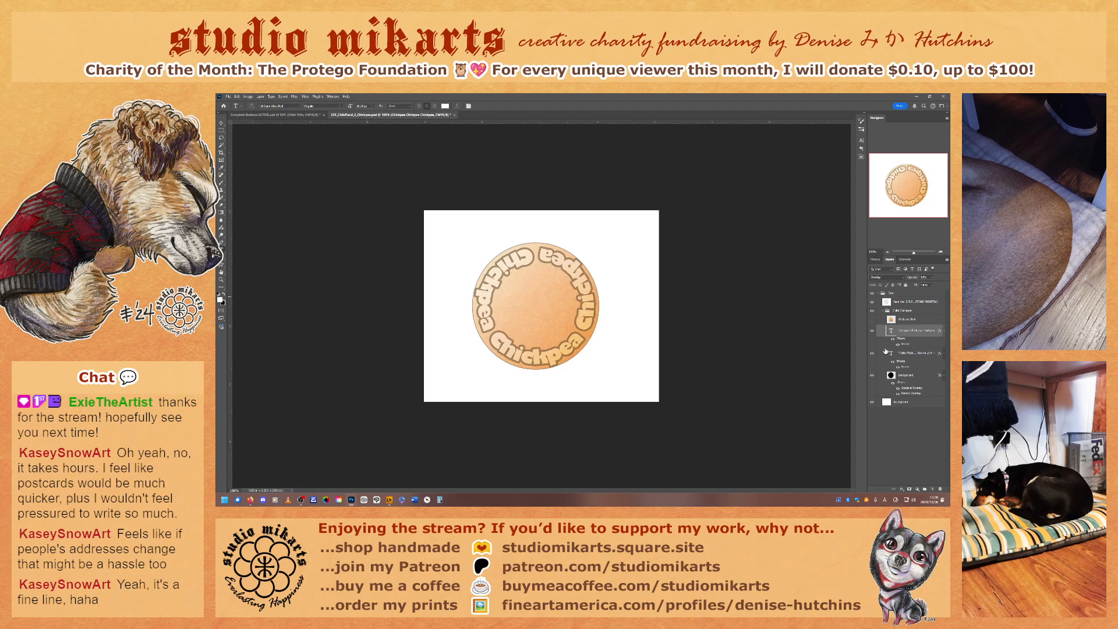
click(873, 320)
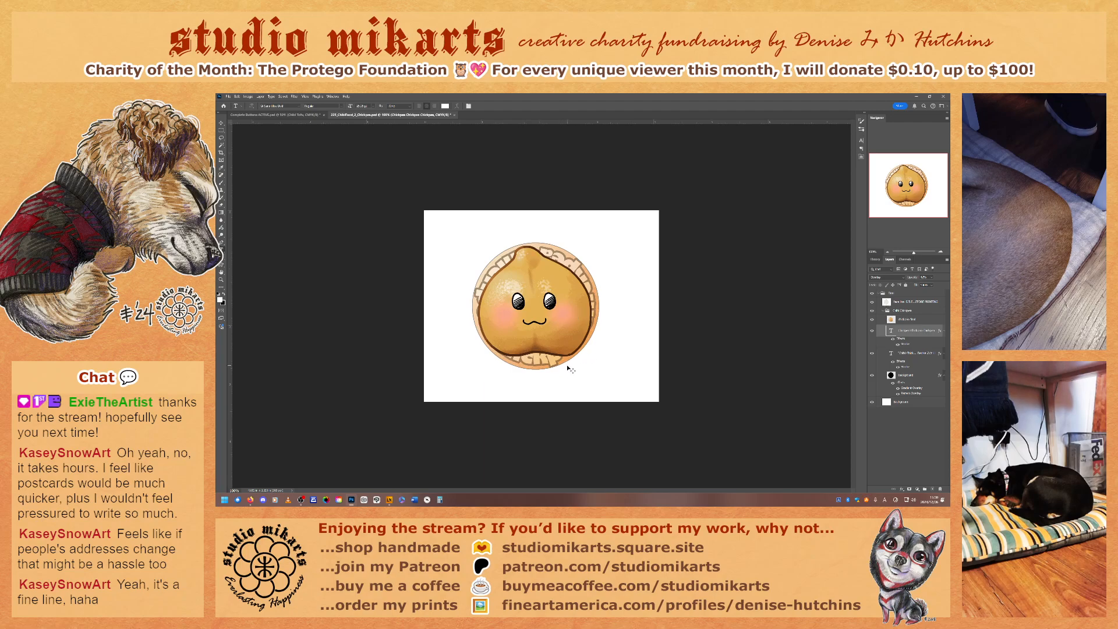
key(ctrl+t)
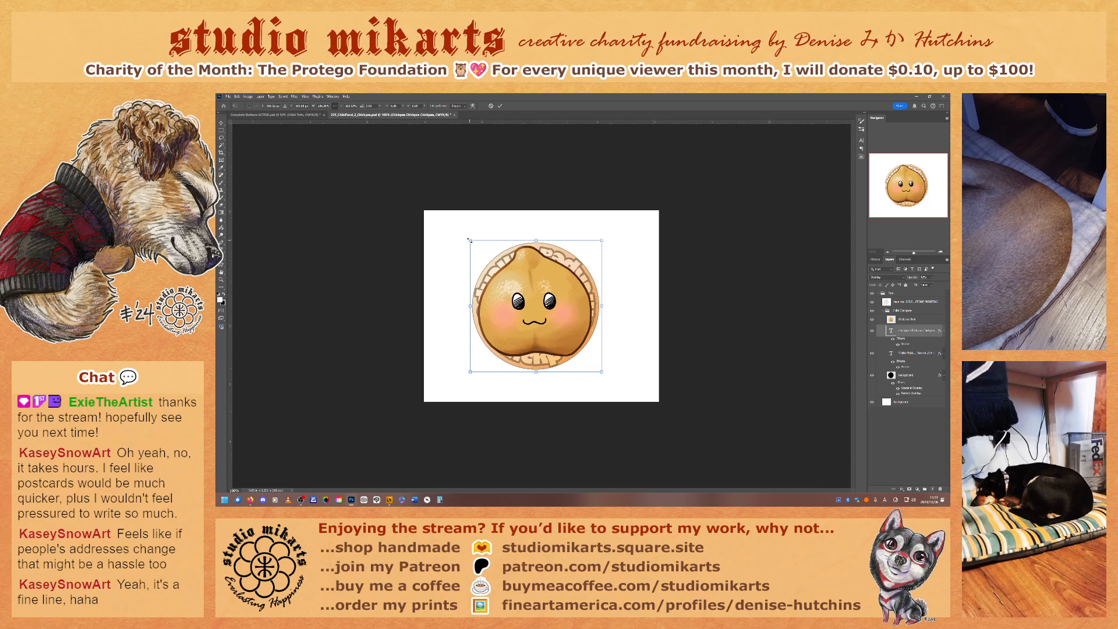
drag(470, 239, 476, 245)
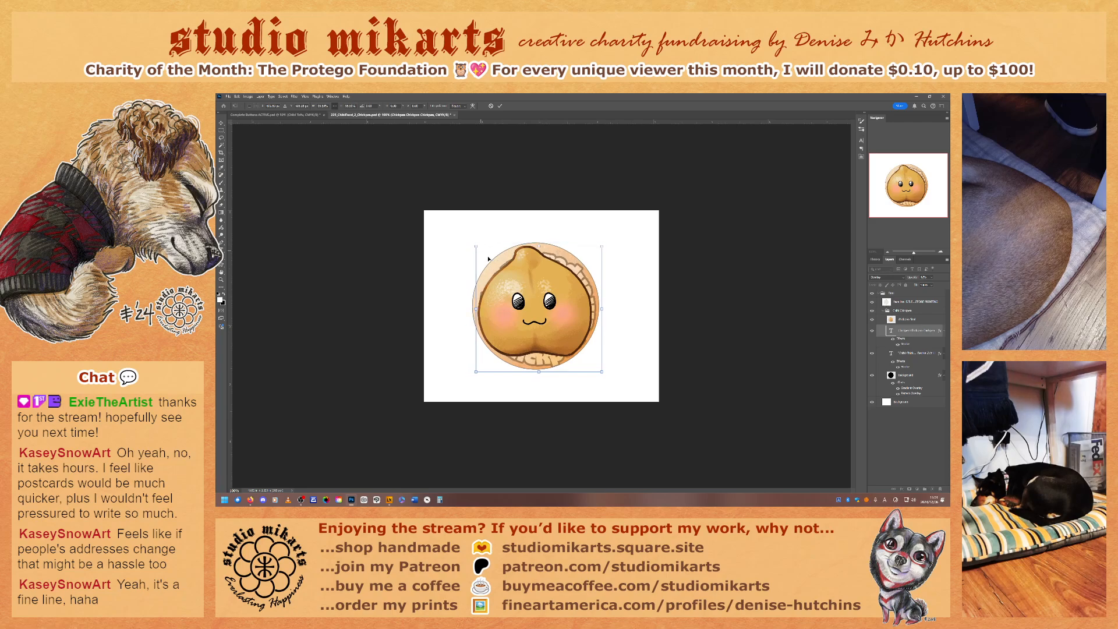
key(Return)
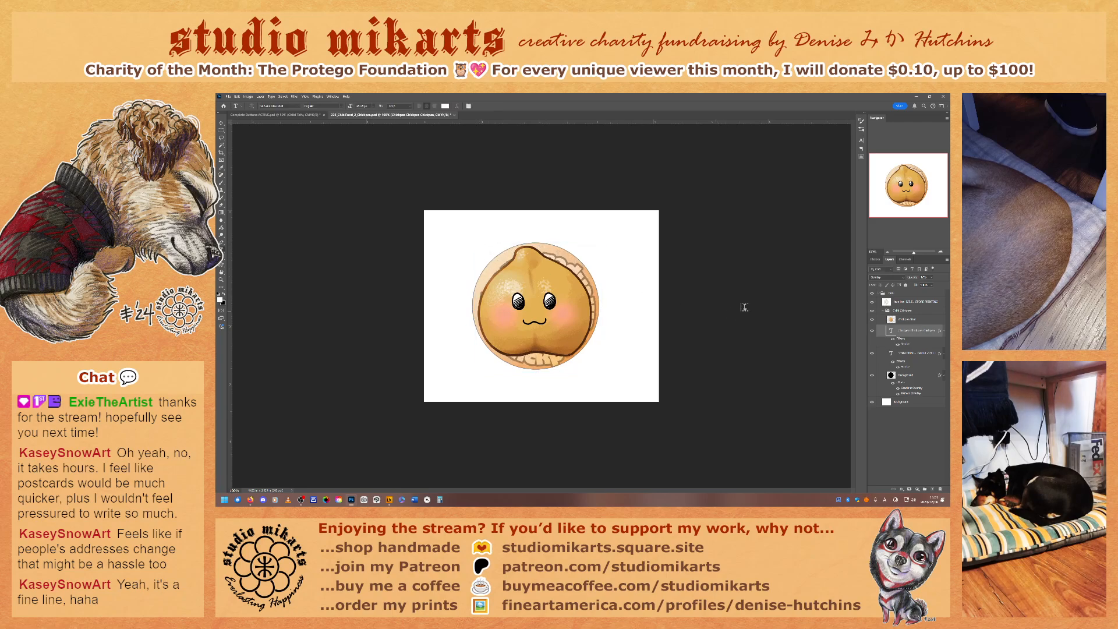
- Scale the chickpea artwork down from its corners until it fits inside the ring of circular text
click(907, 320)
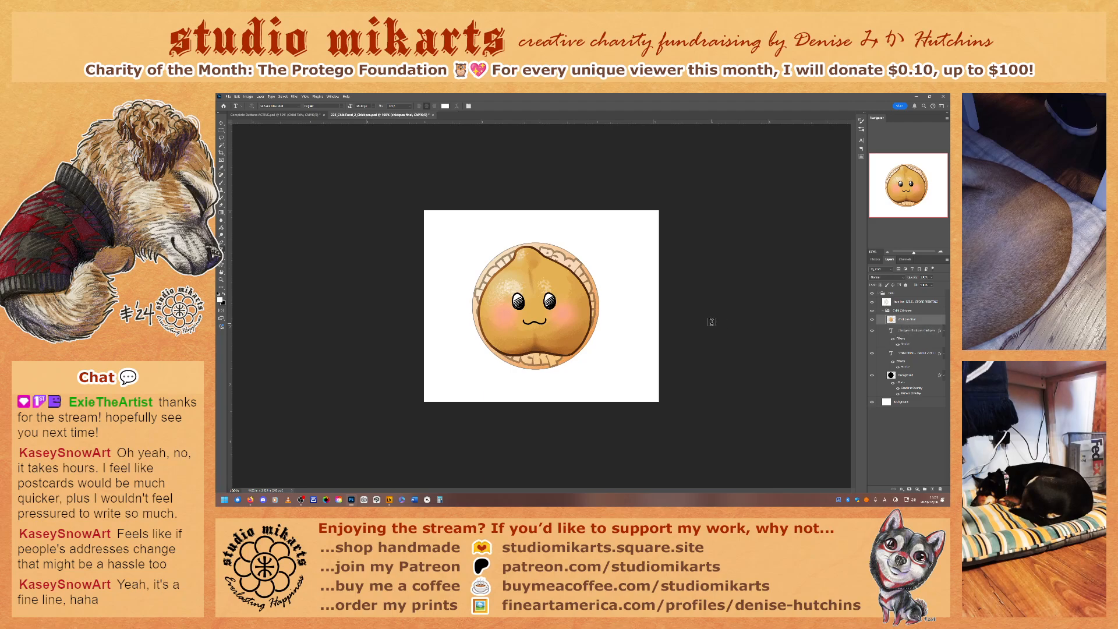
key(ctrl+t)
mouse_move(478, 246)
mouse_down()
mouse_move(491, 237)
mouse_move(483, 251)
mouse_up()
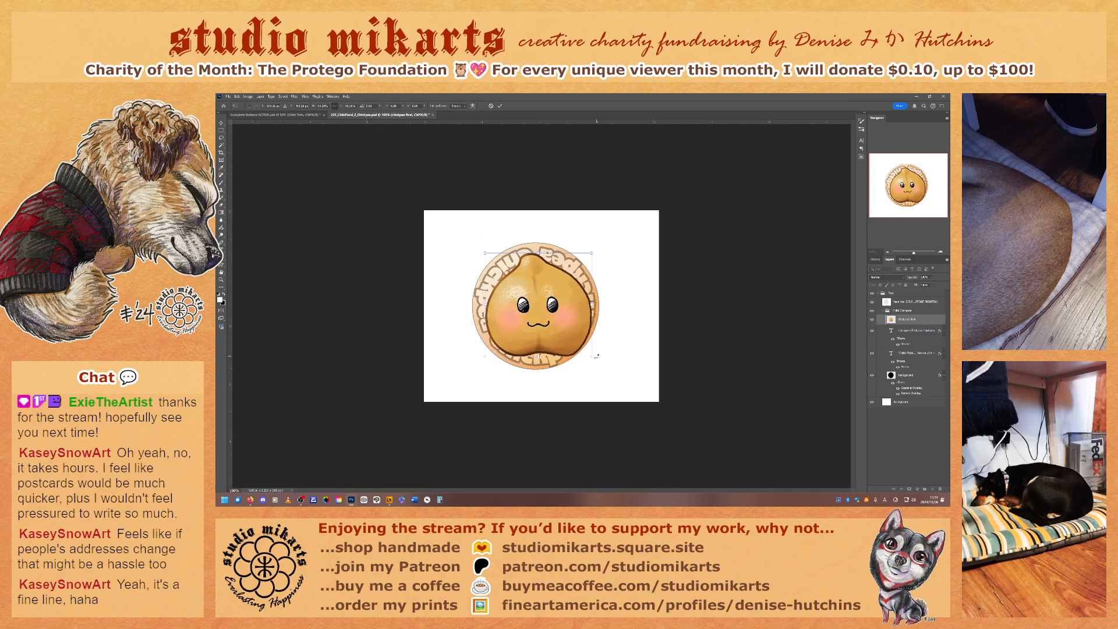
drag(591, 356, 581, 348)
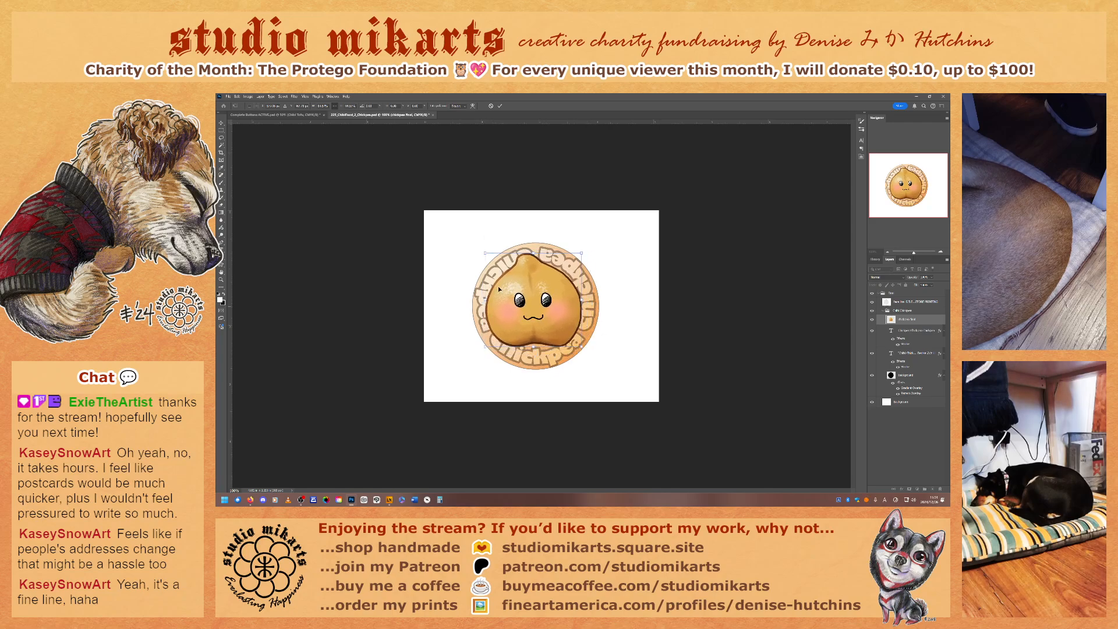
drag(485, 254, 490, 259)
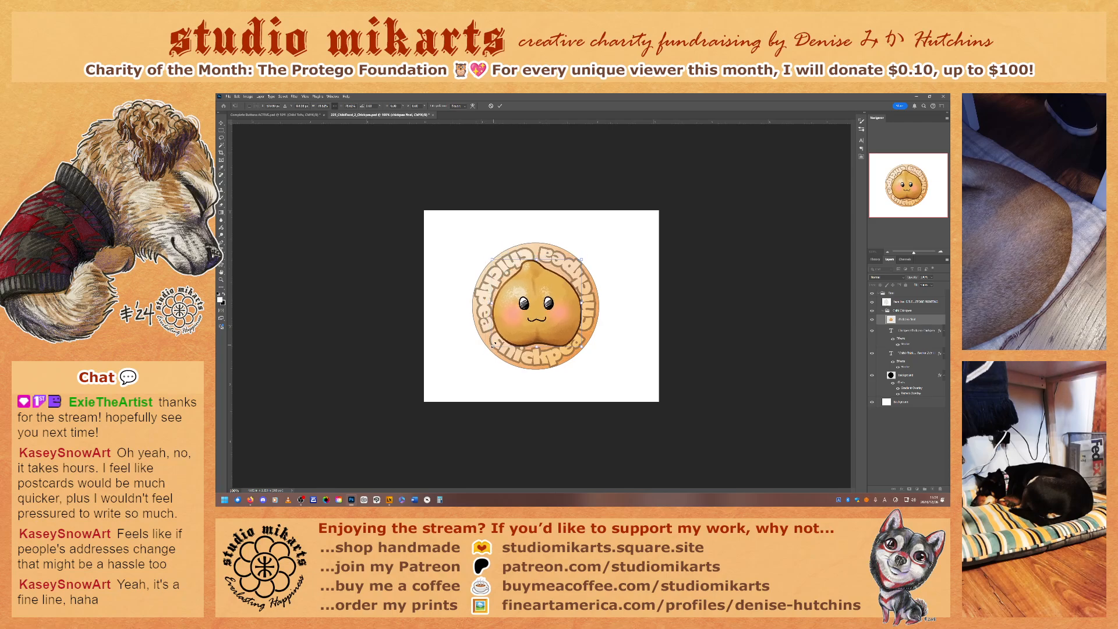
drag(493, 344, 495, 344)
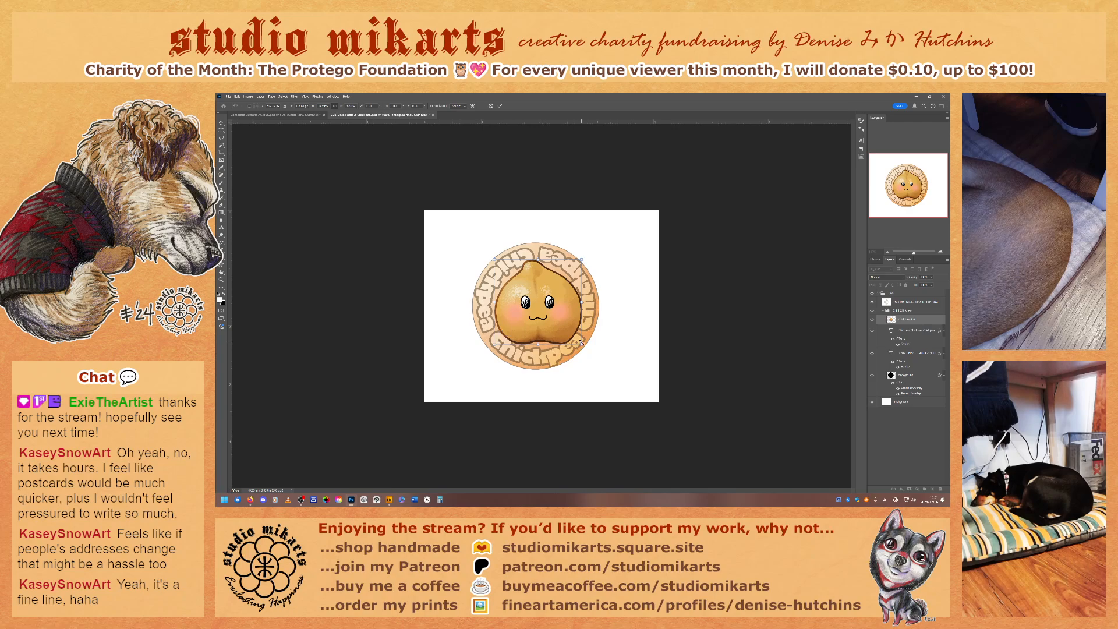
drag(583, 347, 578, 339)
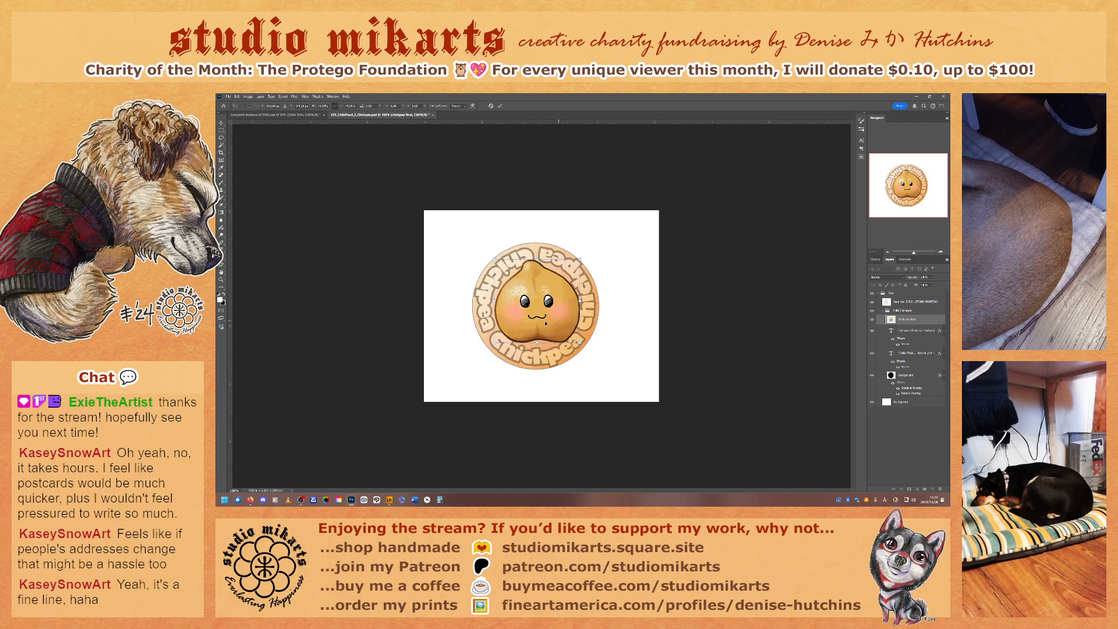
key(Return)
key(t)
- Shrink the chickpea artwork slightly more with a second free transform
click(222, 123)
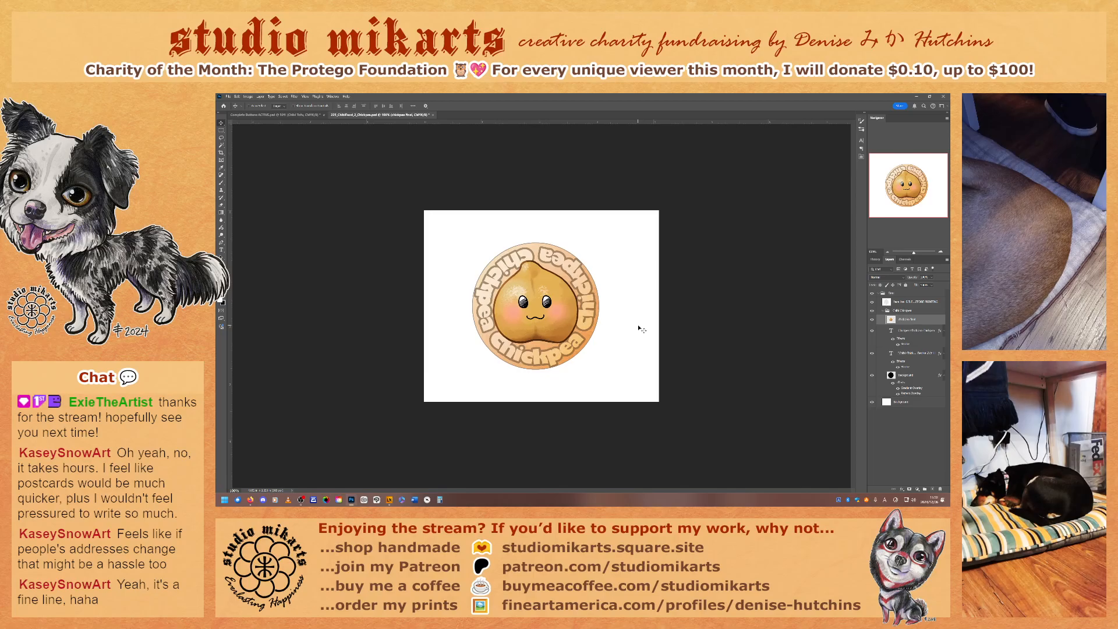
key(ctrl+t)
drag(578, 344, 574, 340)
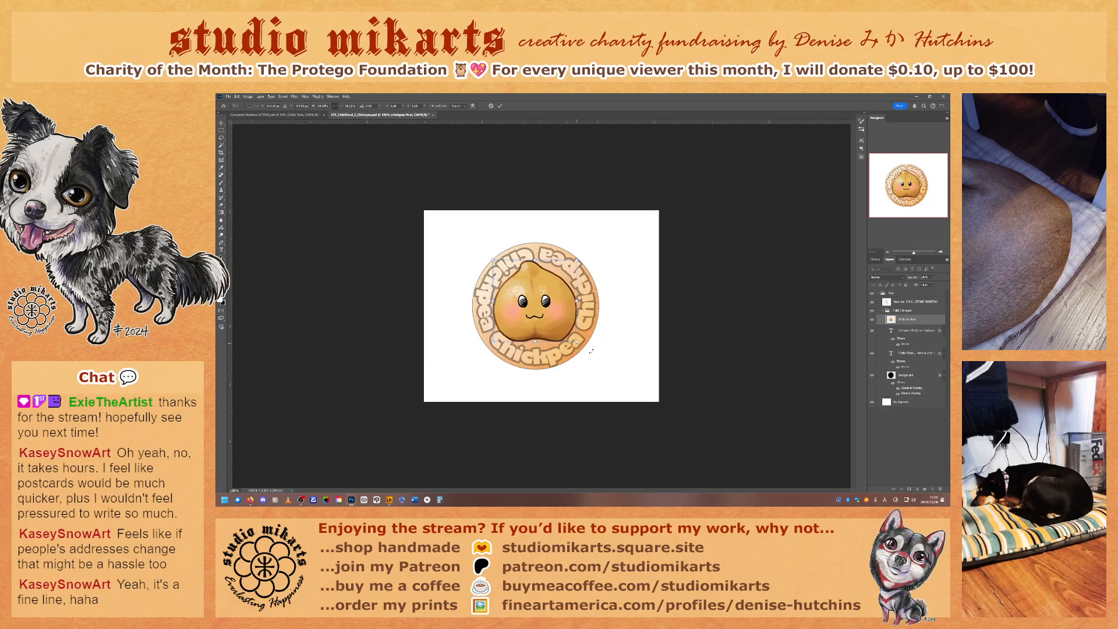
key(Return)
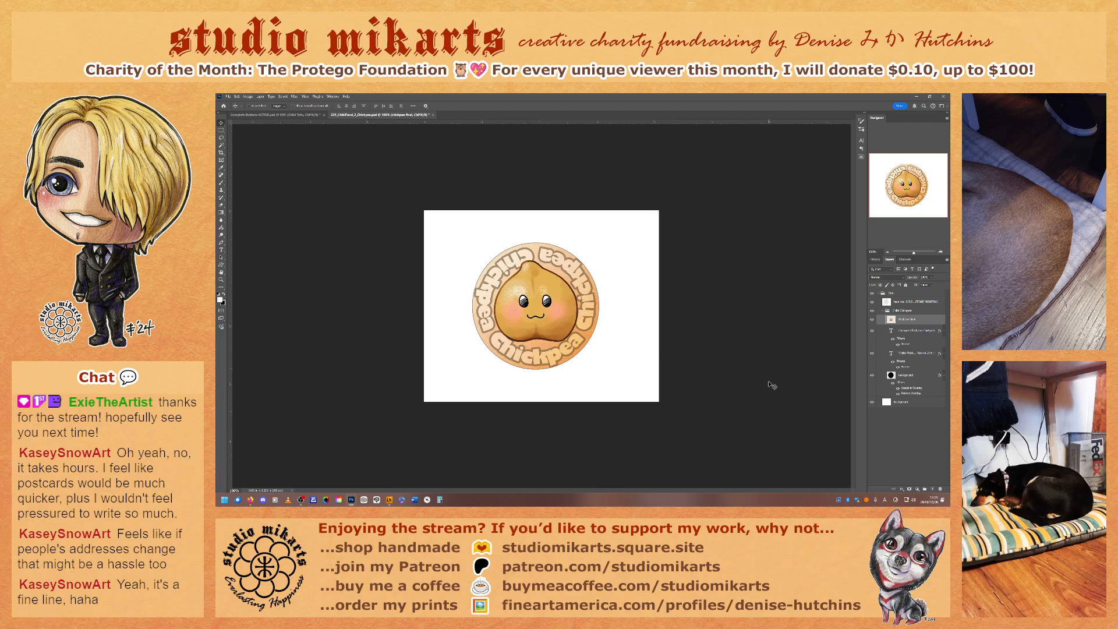
- Deselect the layers and undo the resizing of the chickpea artwork
click(914, 432)
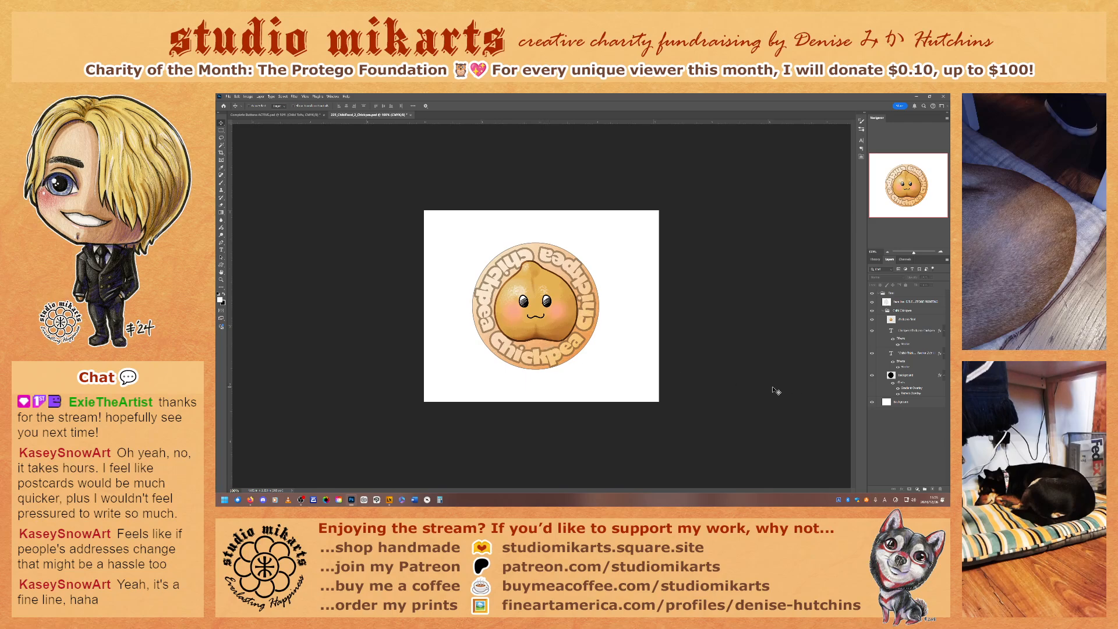
key(ctrl+z)
key(ctrl+z)
key(ctrl+z)
key(ctrl+z)
key(ctrl+z)
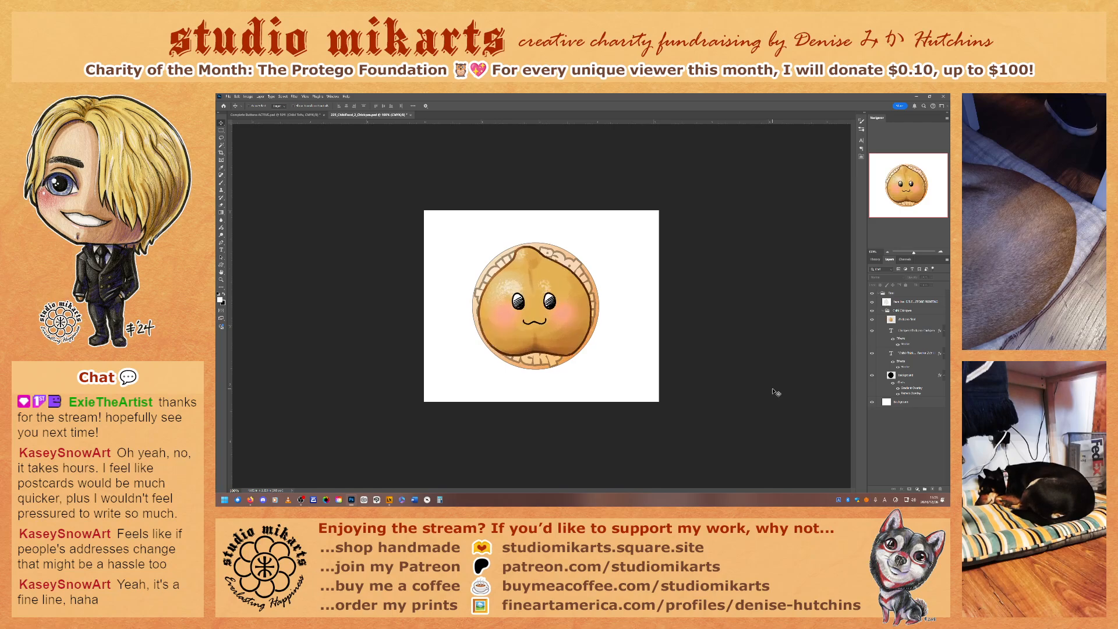
- Scale the chickpea artwork down in one free transform so it sits centred inside the Chickpea text ring
click(912, 321)
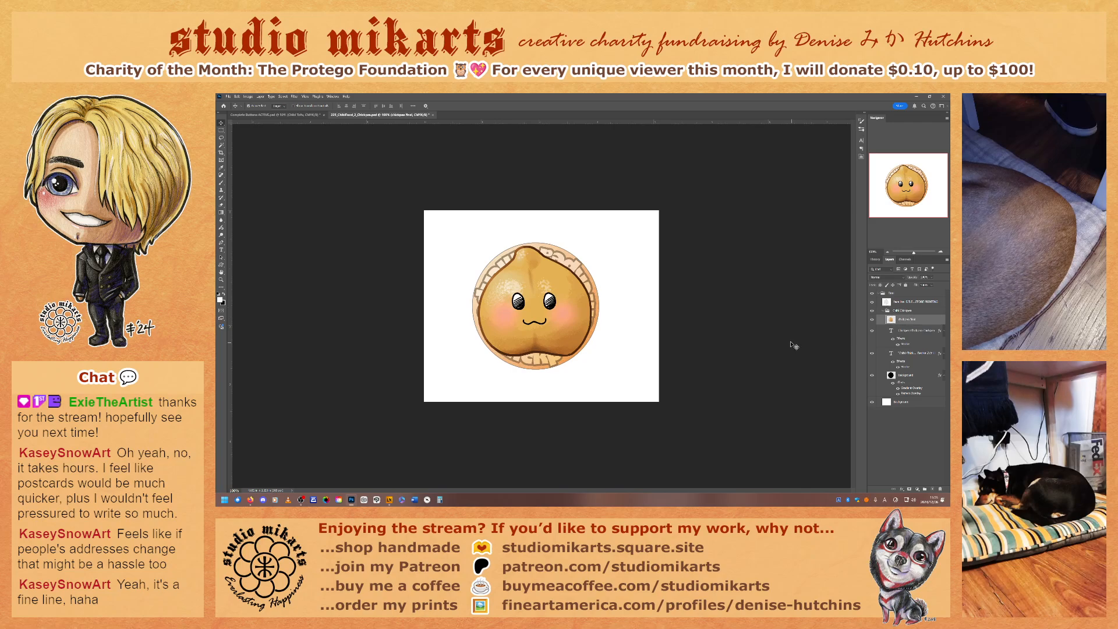
key(ctrl+t)
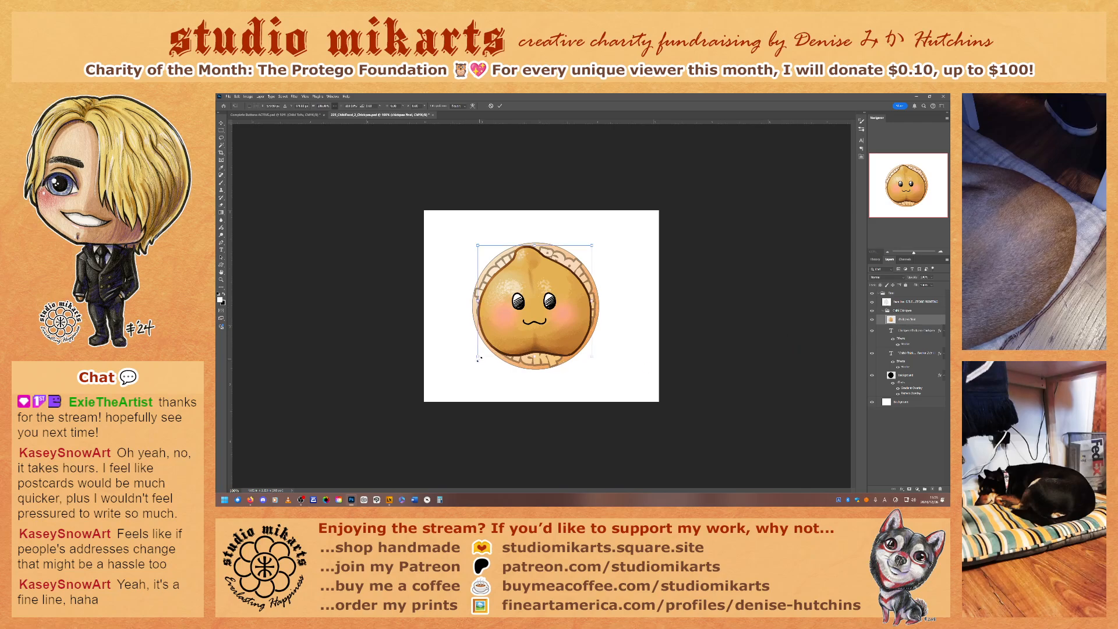
drag(479, 358, 485, 350)
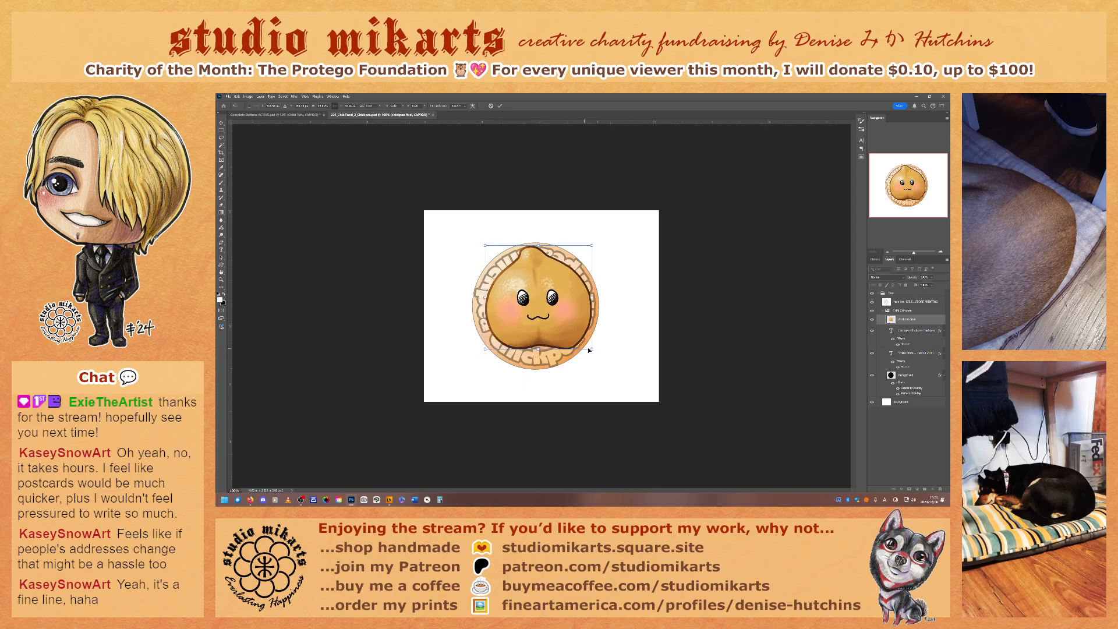
drag(589, 350, 583, 343)
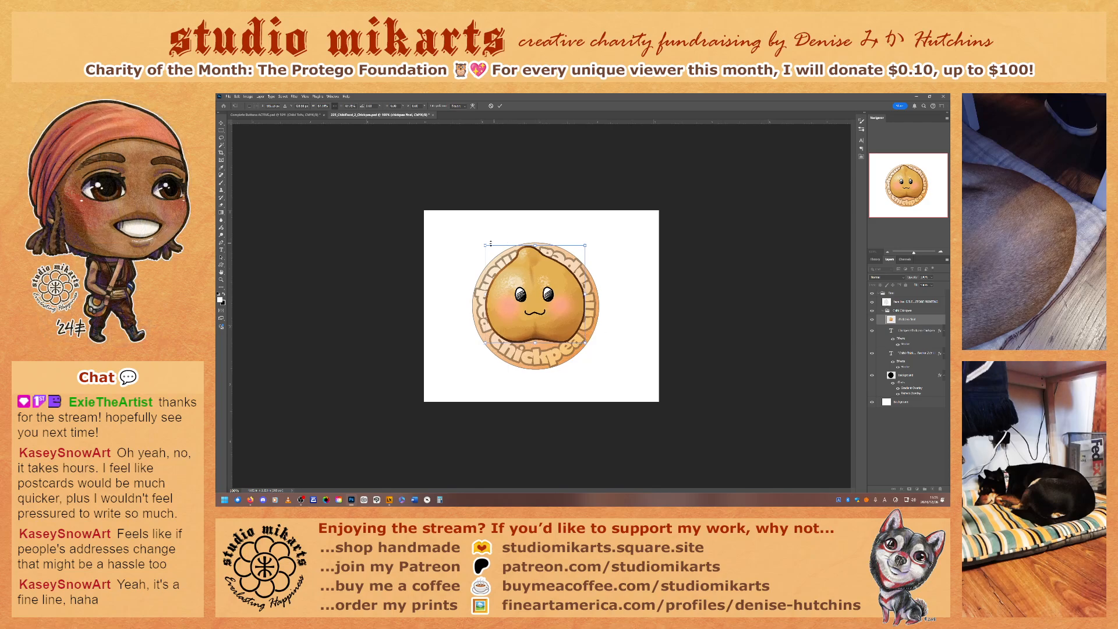
drag(491, 244, 492, 254)
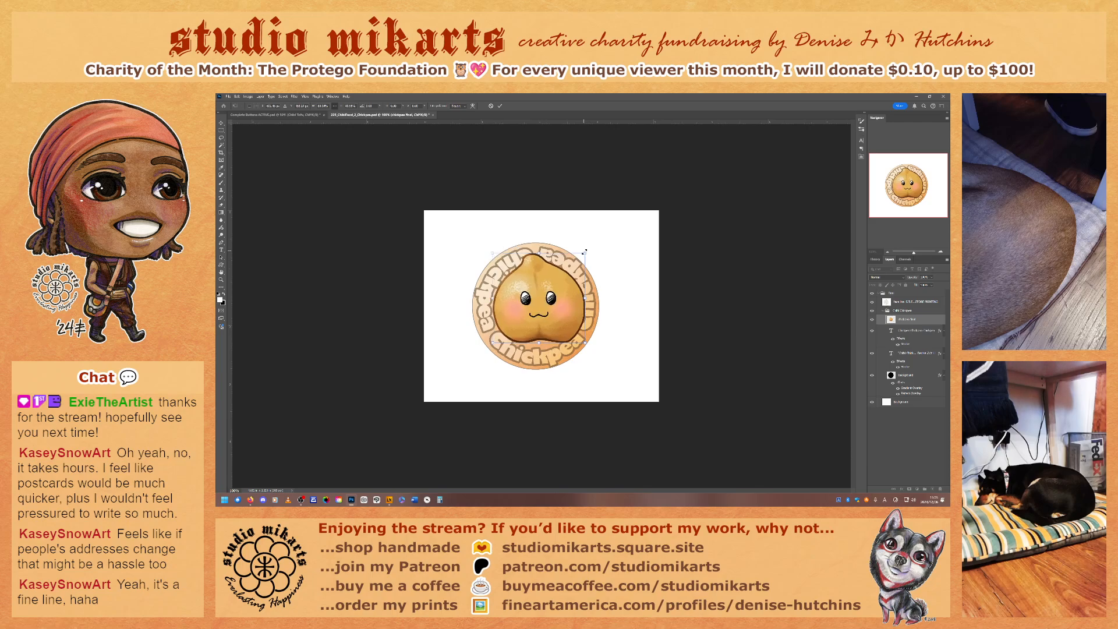
drag(586, 251, 580, 257)
key(Return)
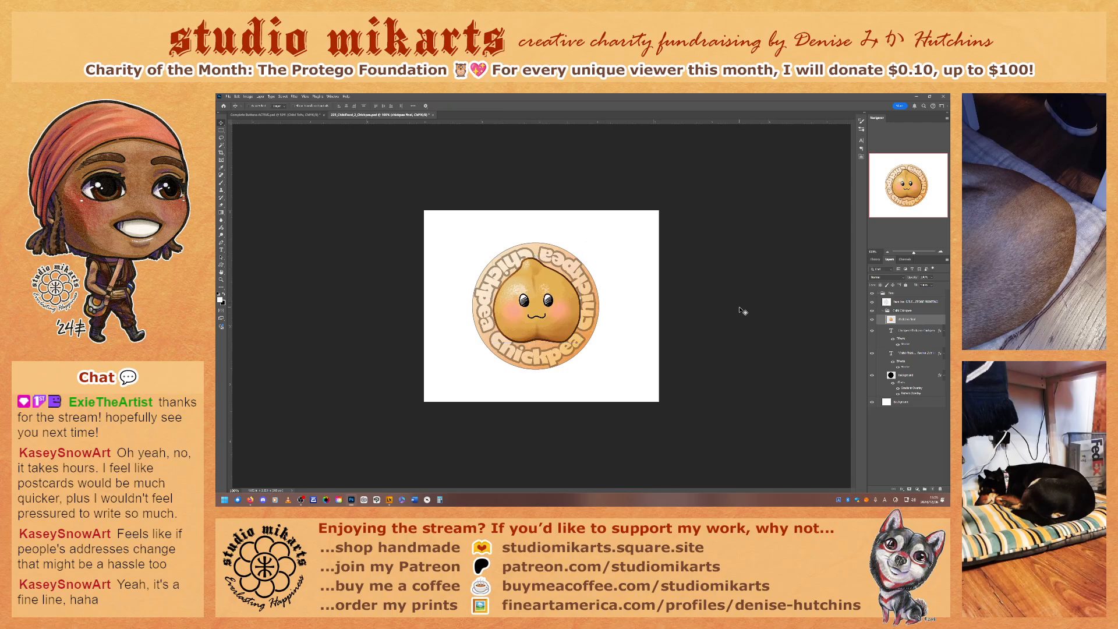
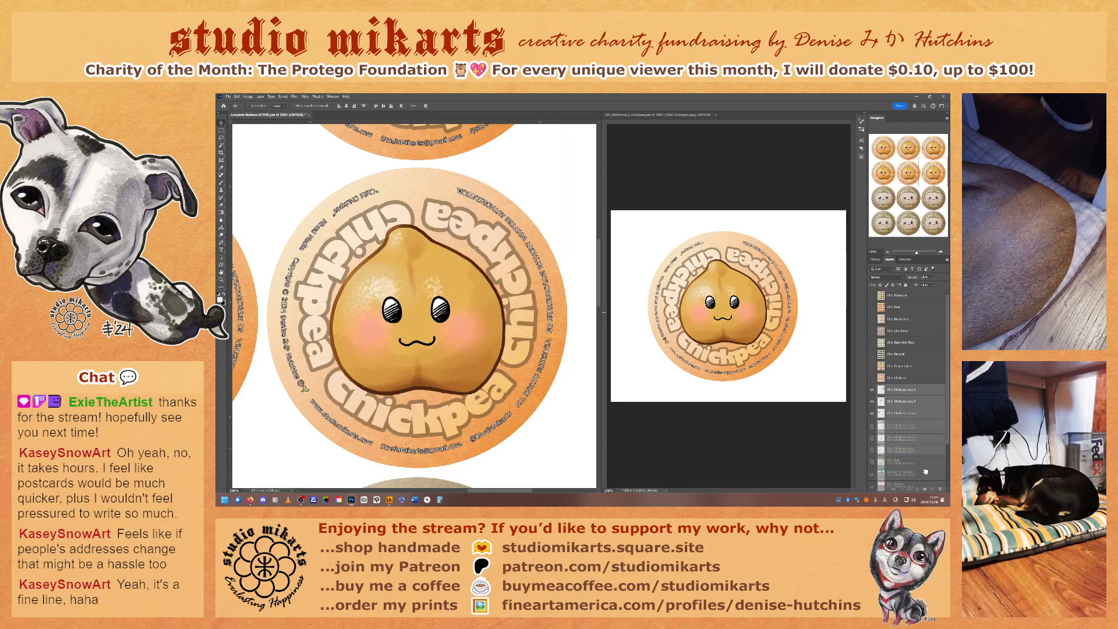
- Duplicate the selected chickpea labels down the button sheet so they cover the two lower rows of Tofu labels
drag(930, 170, 942, 202)
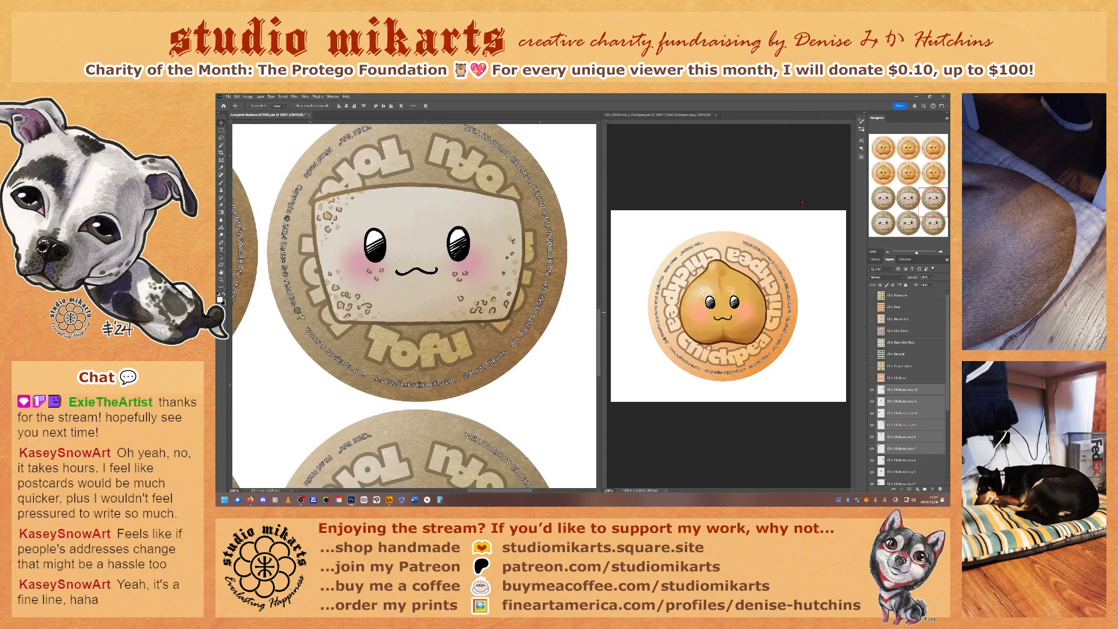
key(ctrl+minus)
key(ctrl+minus)
key(ctrl+minus)
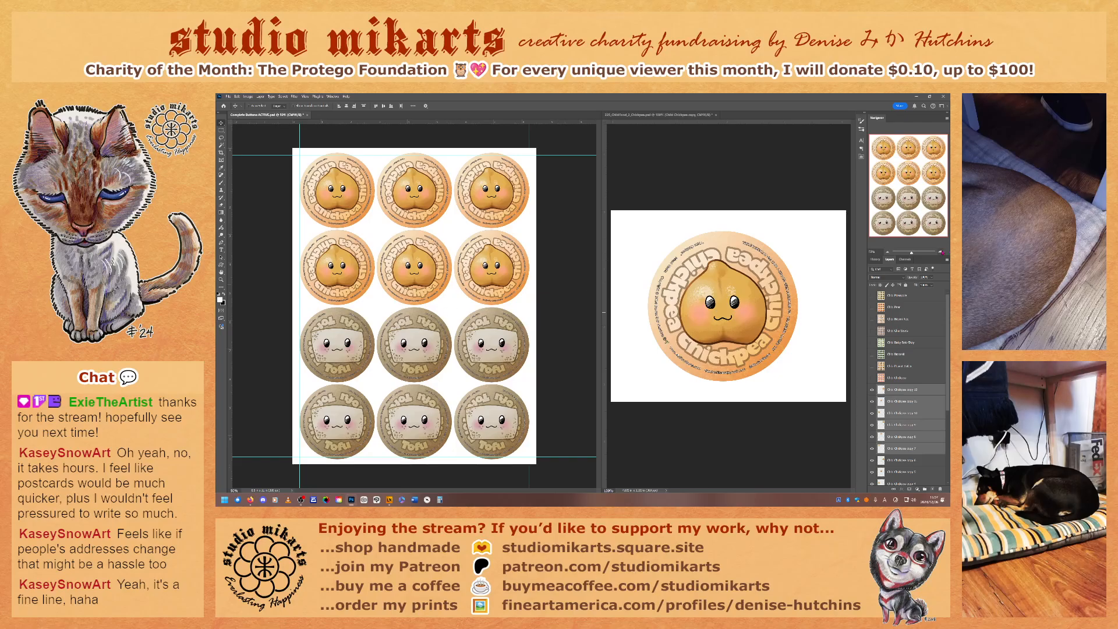
click(941, 252)
click(941, 252)
click(926, 221)
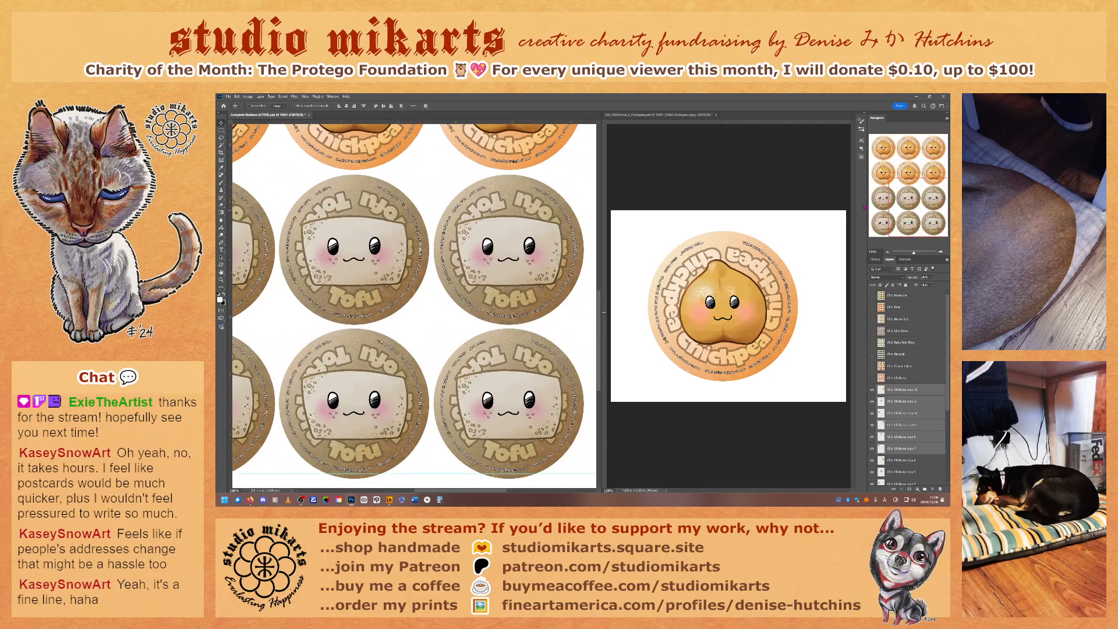
drag(512, 151, 512, 460)
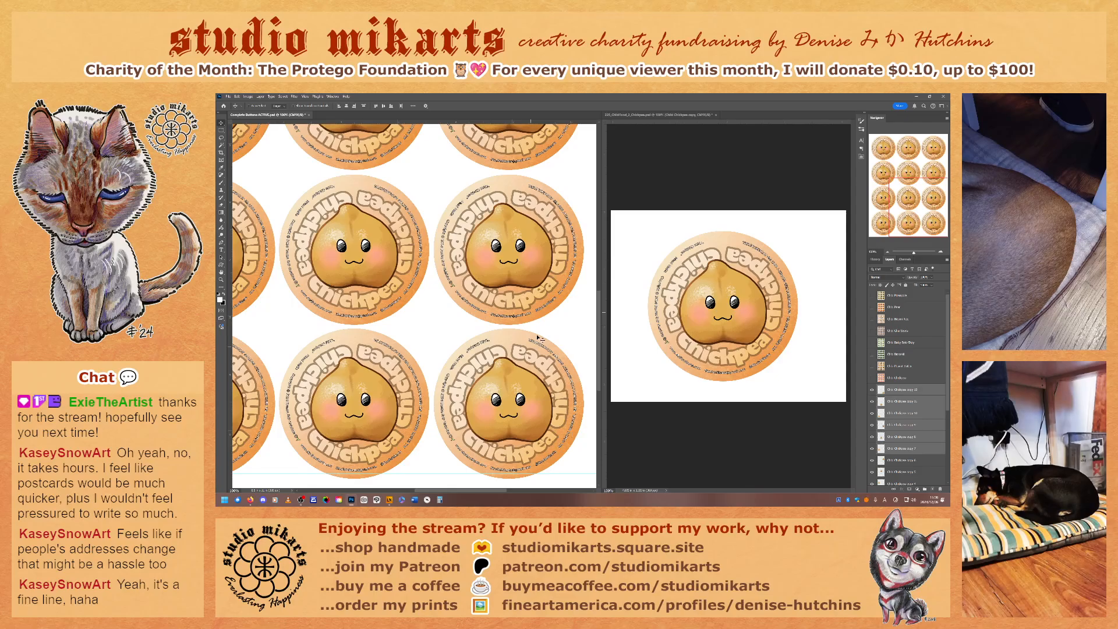
- Select all the Chickpea copy layers of the button sheet and merge them into one layer
click(906, 390)
scroll(903, 396, down, 5)
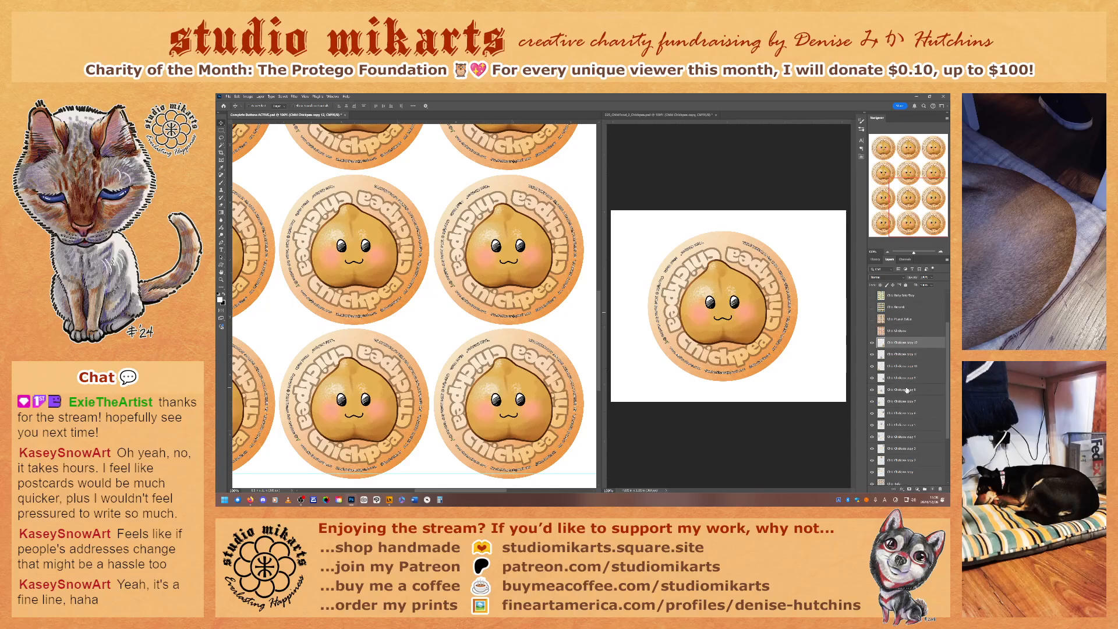
shift+click(898, 402)
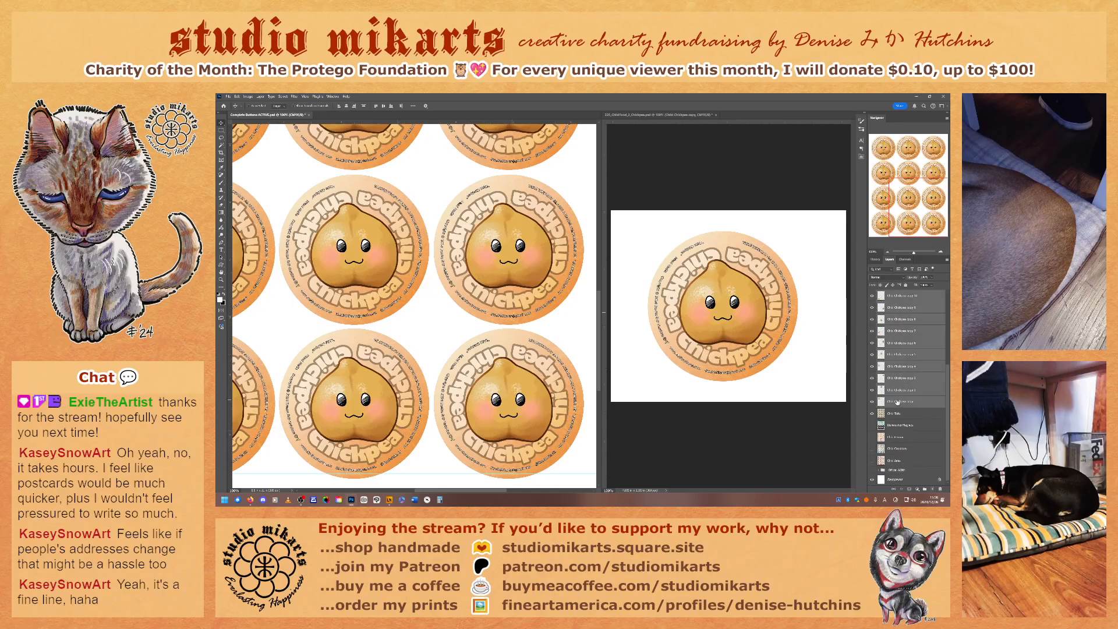
scroll(898, 402, up, 2)
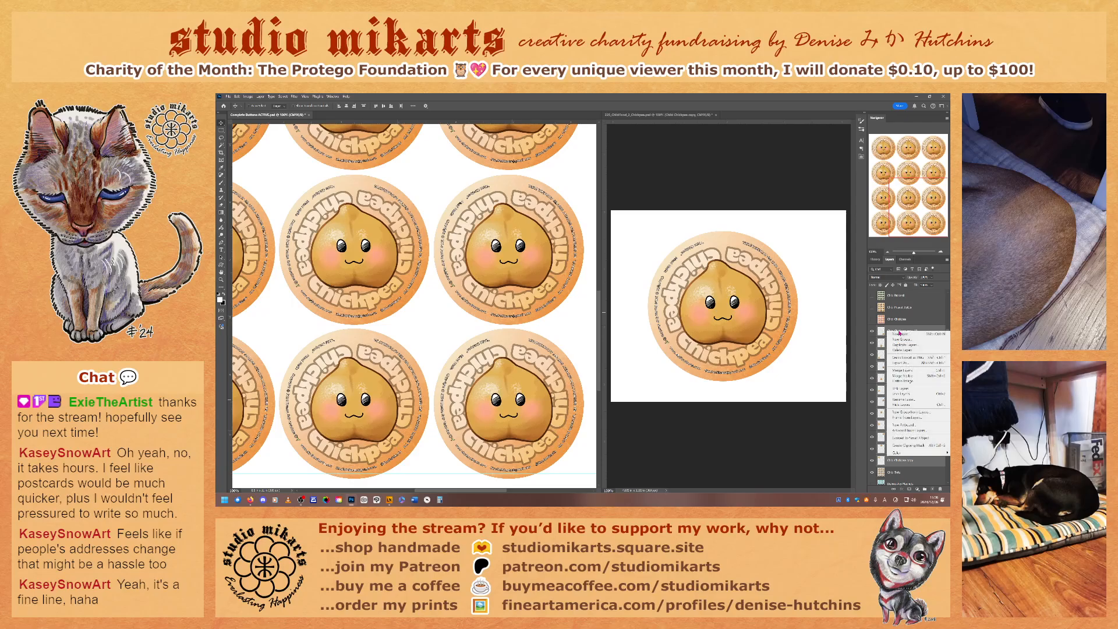
right_click(901, 330)
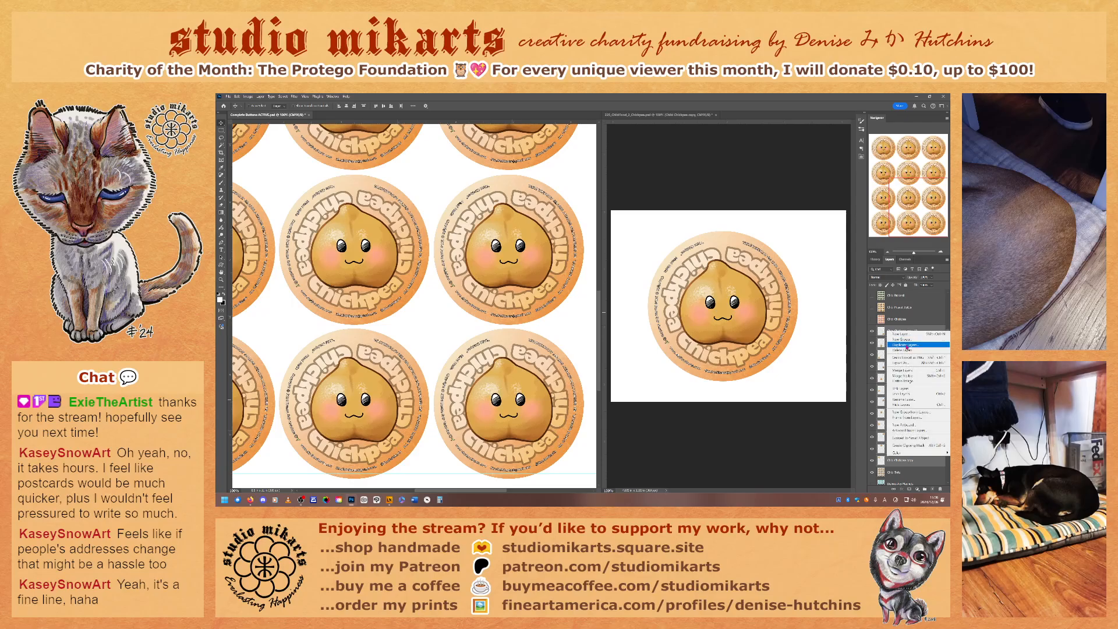
click(904, 381)
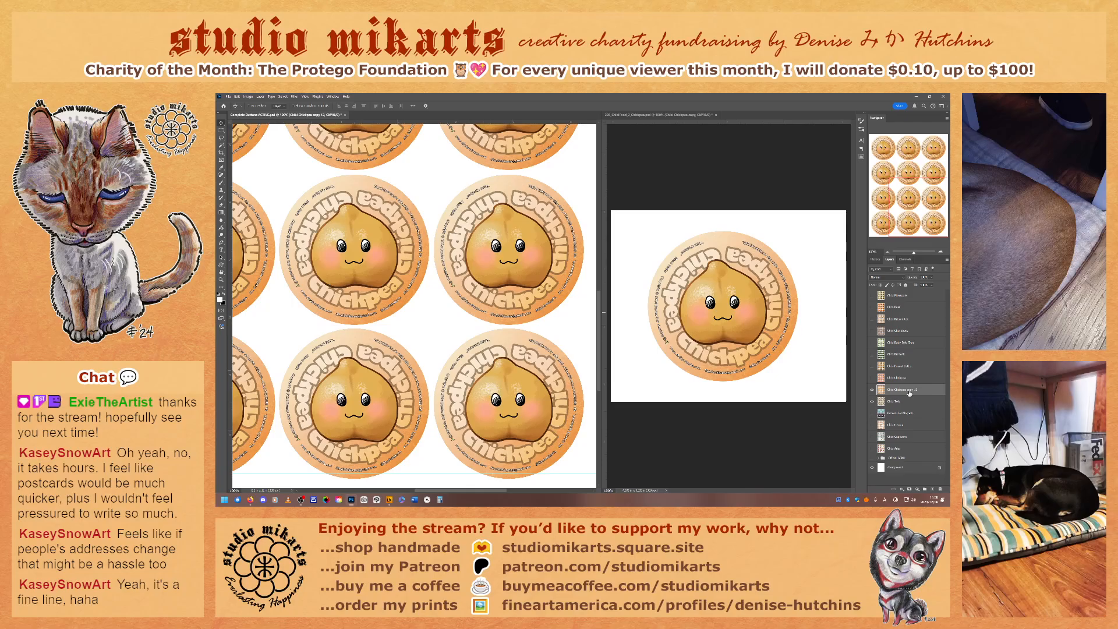
- Rename the merged layer as Chibi Chickpea by removing the copy suffix
double_click(909, 389)
key(BackSpace)
key(BackSpace)
key(BackSpace)
key(BackSpace)
key(BackSpace)
key(BackSpace)
key(BackSpace)
key(BackSpace)
key(Return)
- Open the Peanut Butter label file alongside the Chickpea label document
click(659, 115)
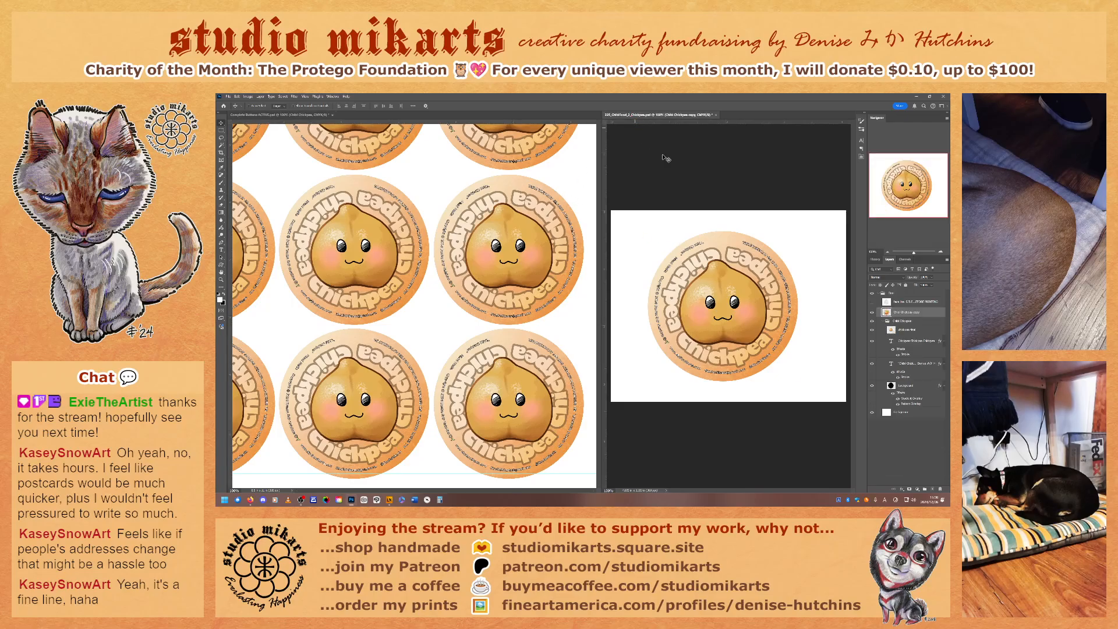
click(228, 97)
click(236, 107)
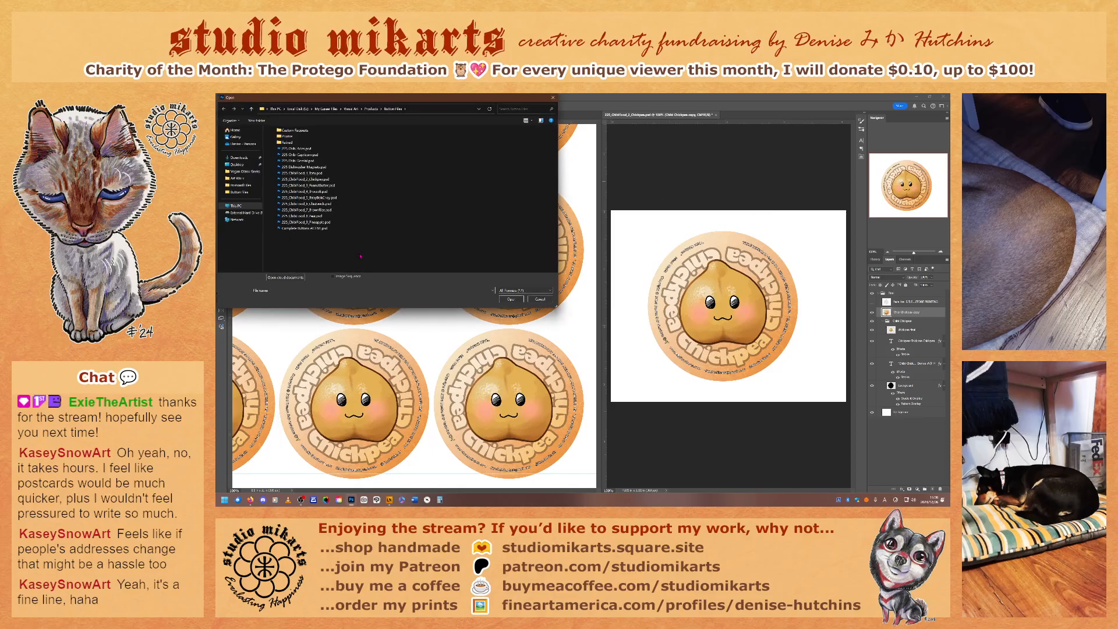
click(307, 185)
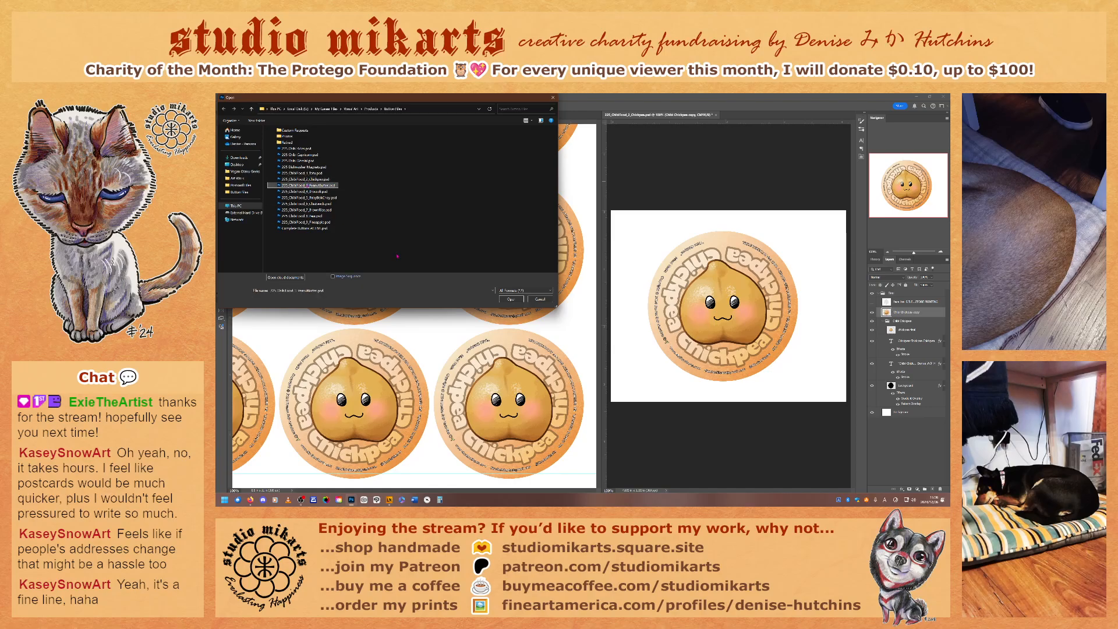
click(511, 299)
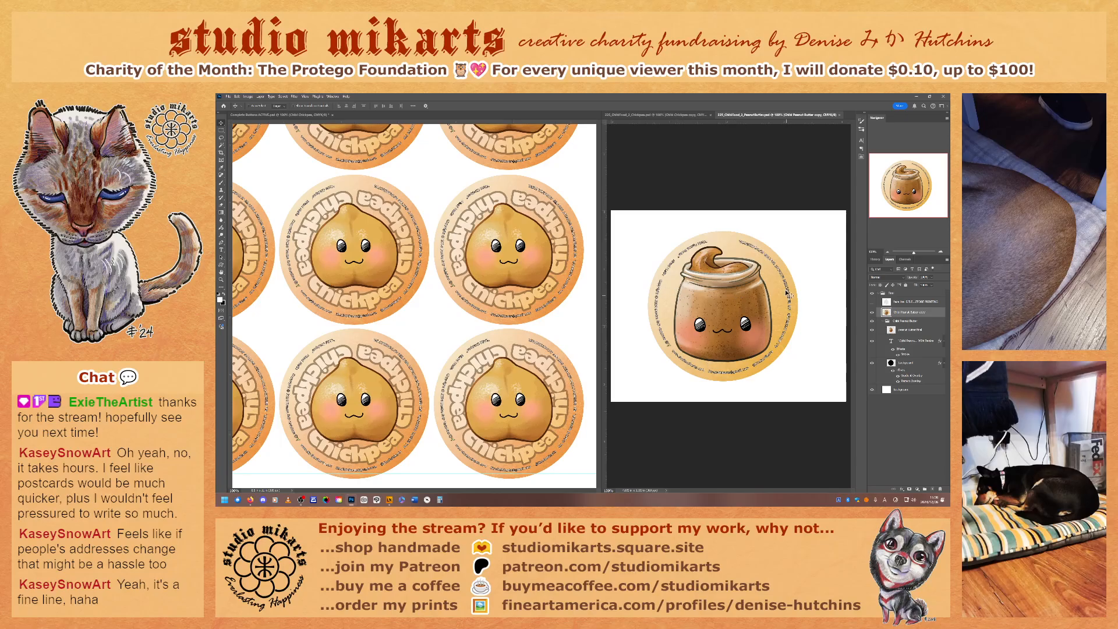
double_click(909, 378)
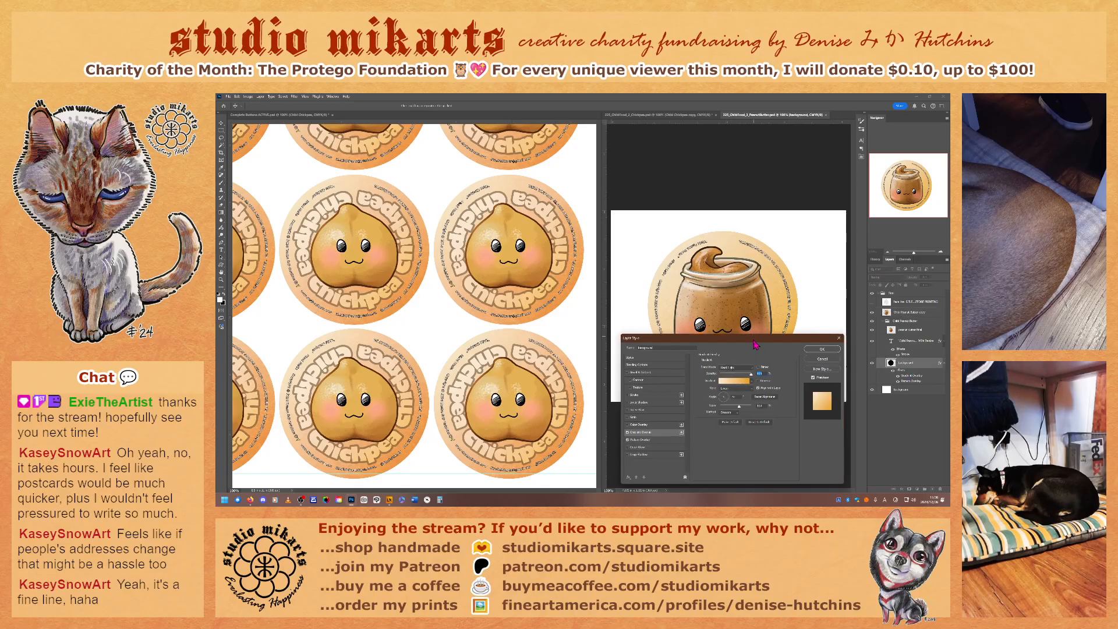
drag(753, 340, 550, 326)
click(541, 367)
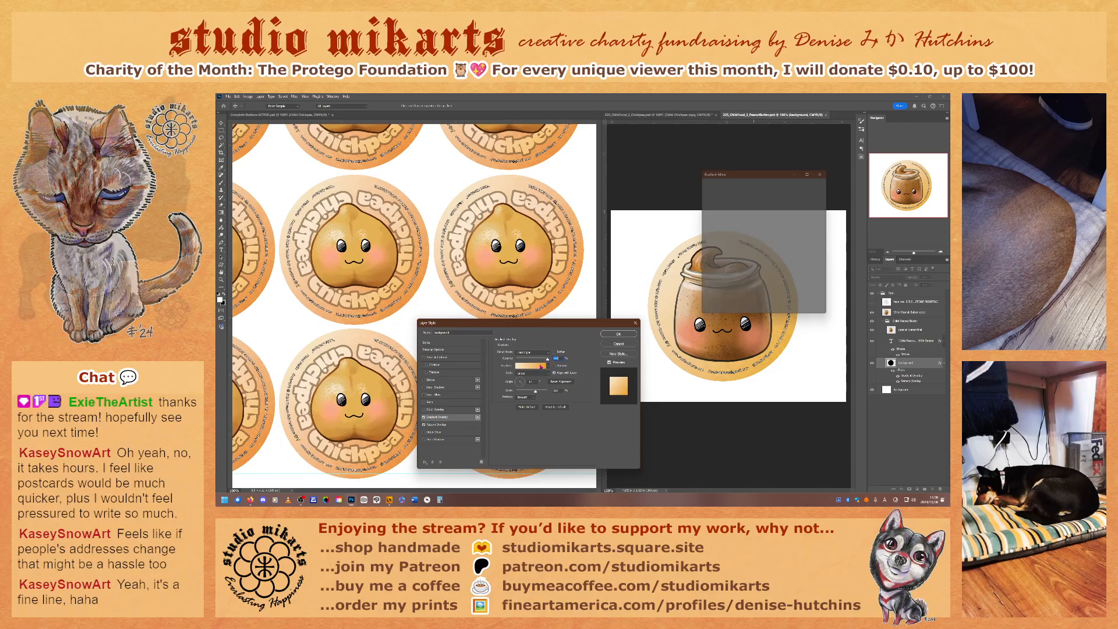
click(823, 279)
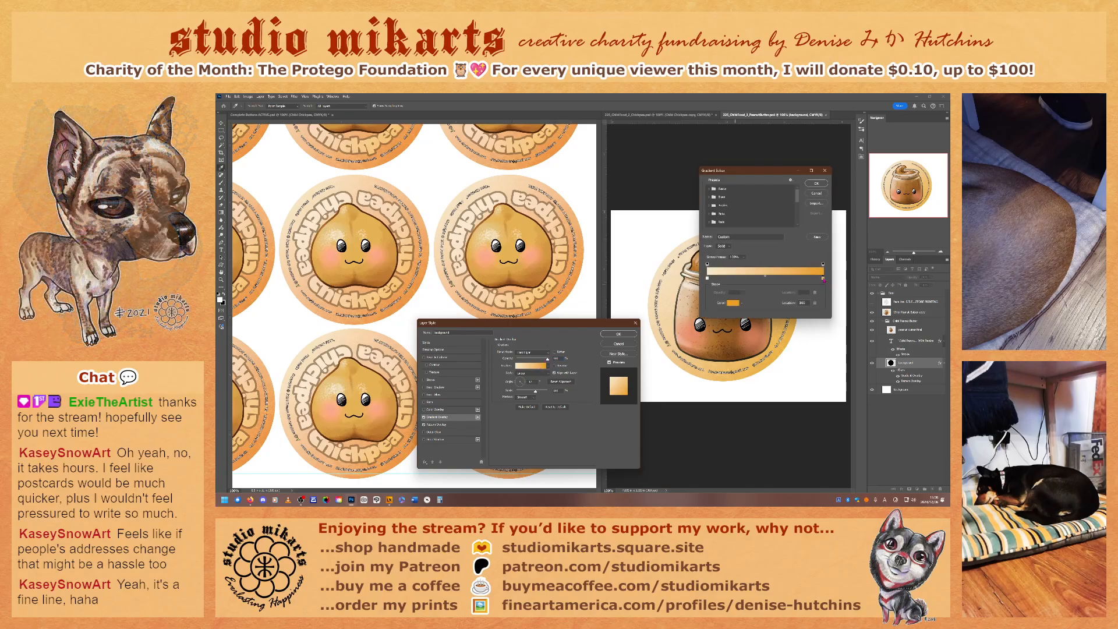
drag(790, 170, 596, 161)
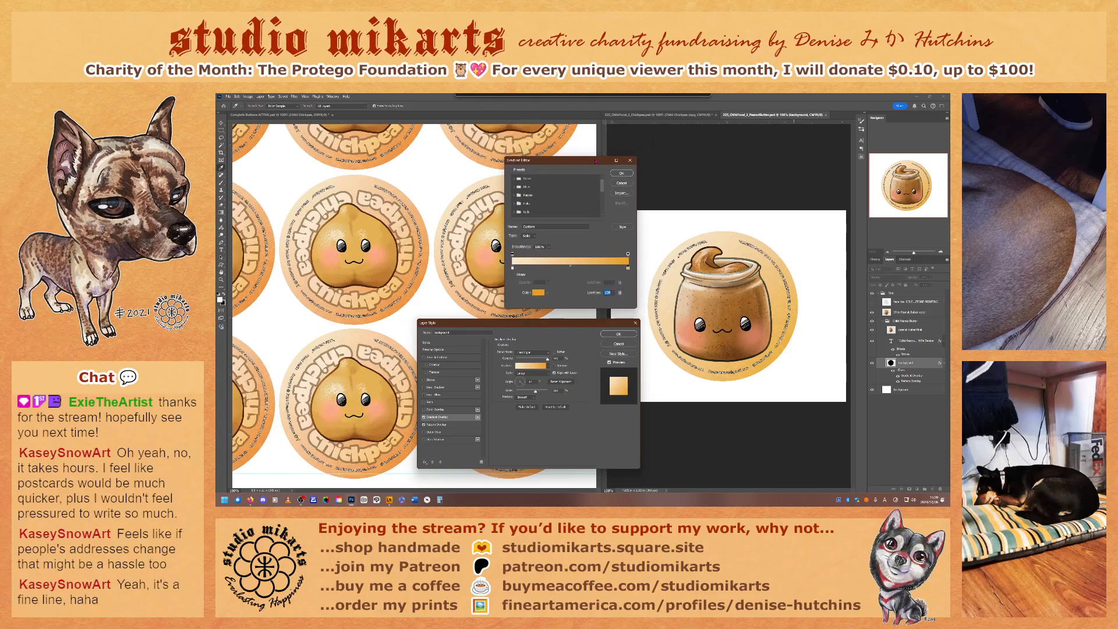
click(537, 293)
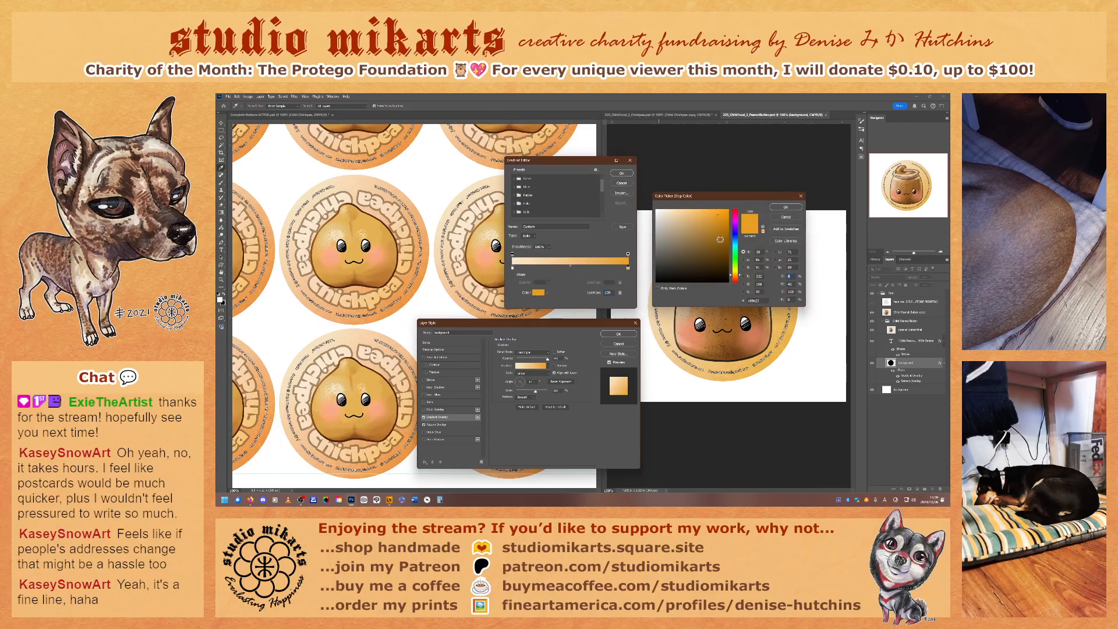
drag(759, 201, 596, 272)
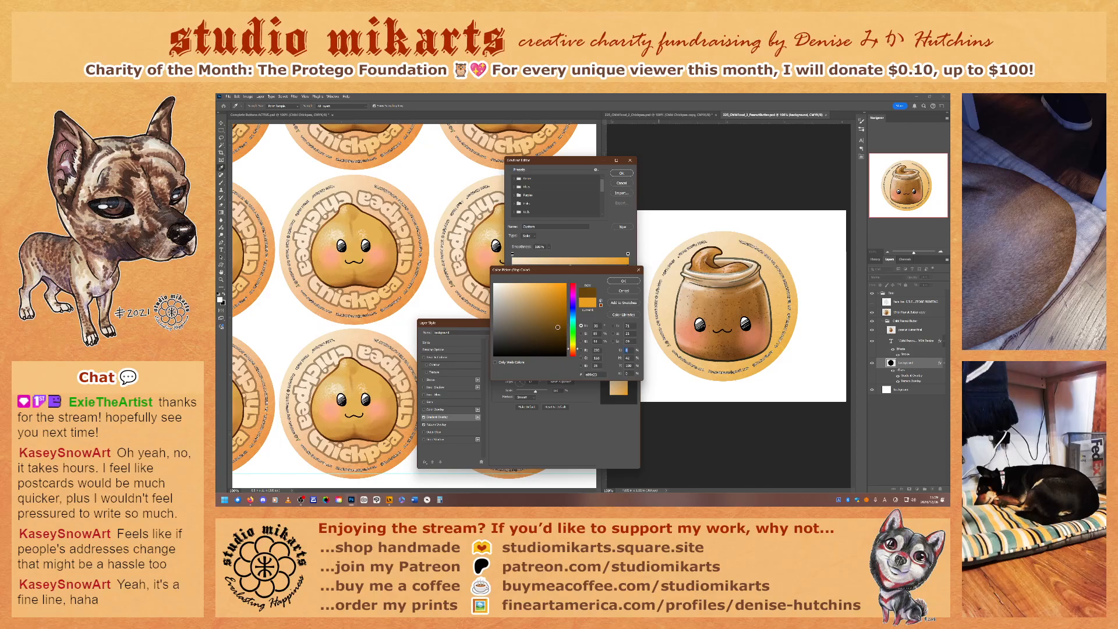
click(558, 327)
drag(557, 313, 560, 321)
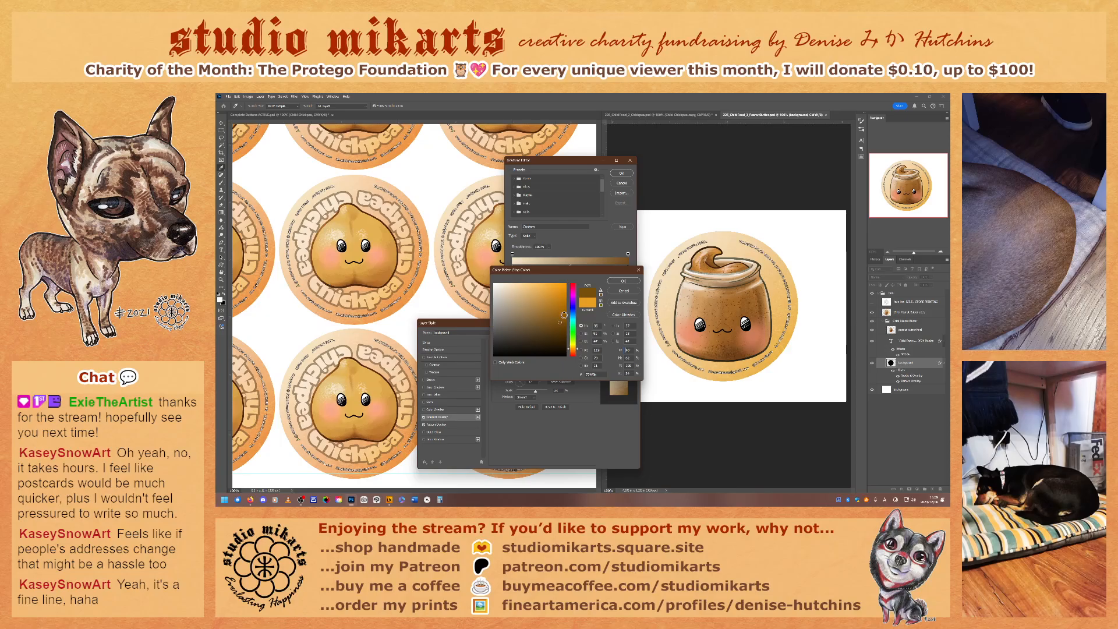
click(624, 290)
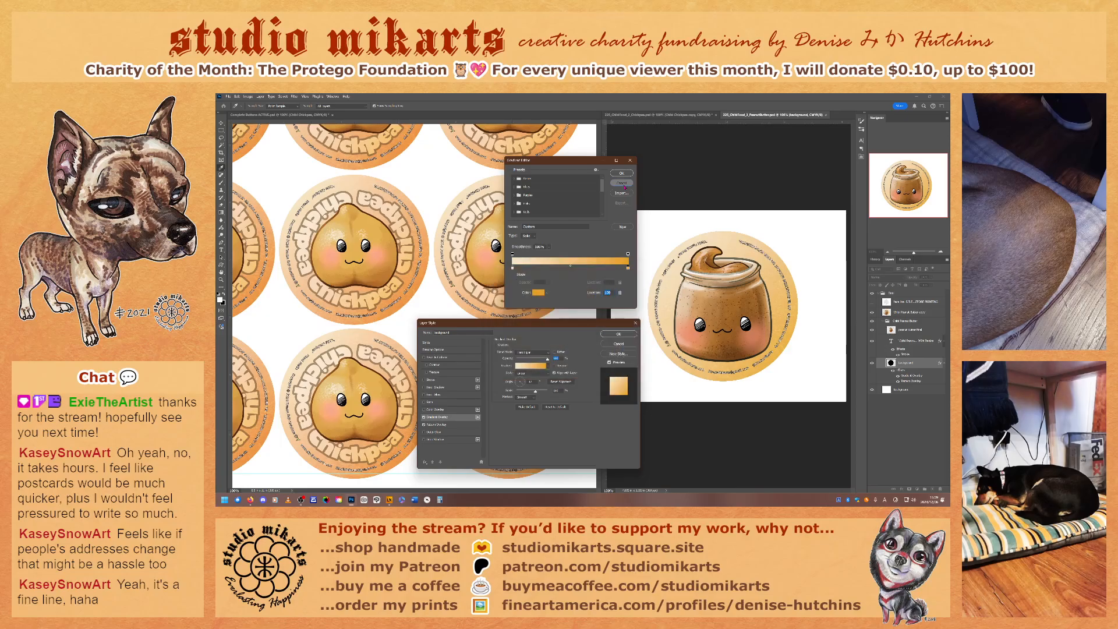
click(622, 183)
click(618, 344)
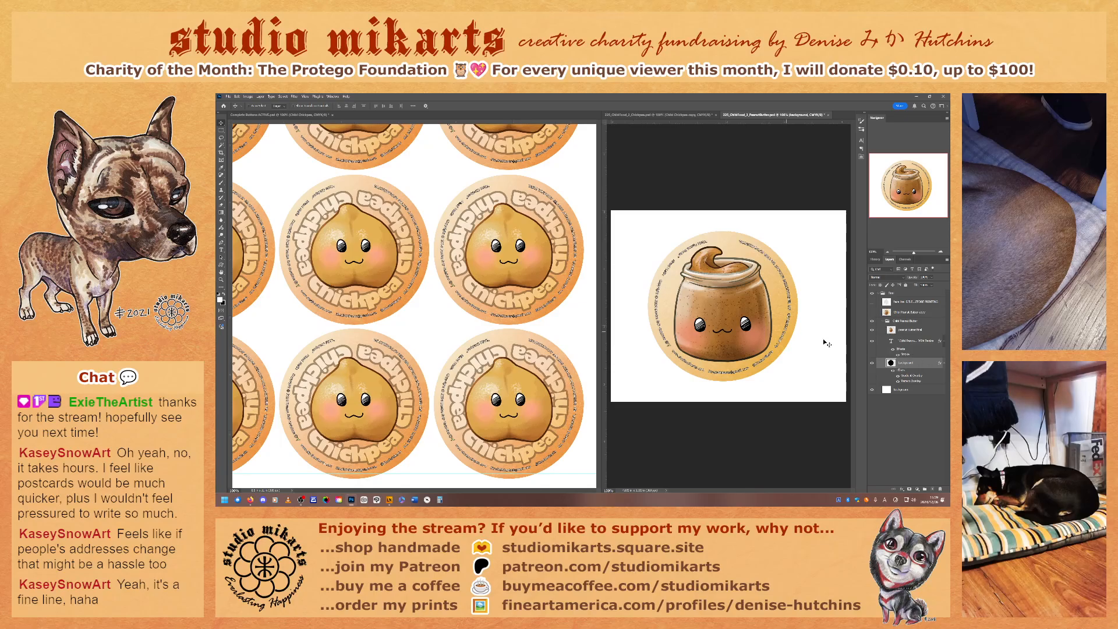
- Recolor the end stop of the Peanut Butter background's gradient overlay from yellow-orange to a dark orange-brown
double_click(909, 377)
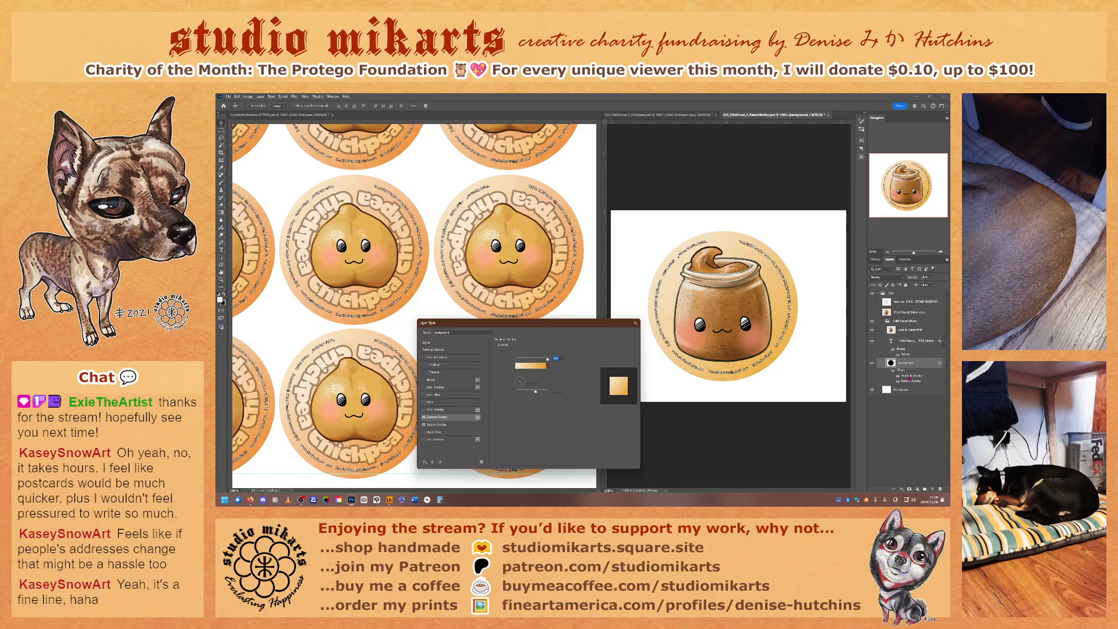
click(541, 367)
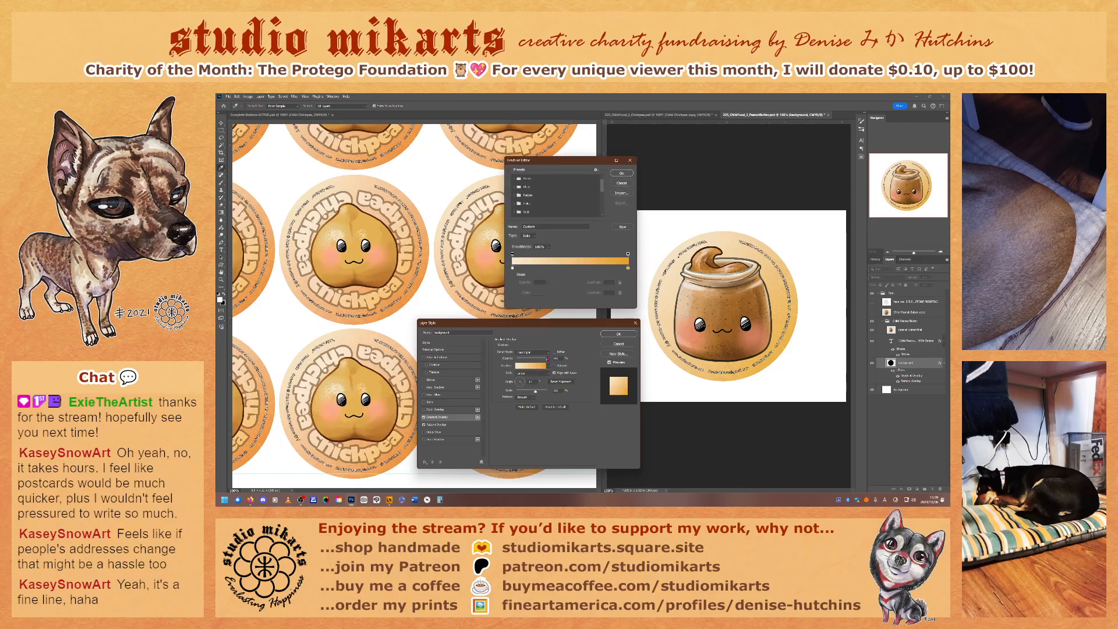
click(628, 269)
click(539, 293)
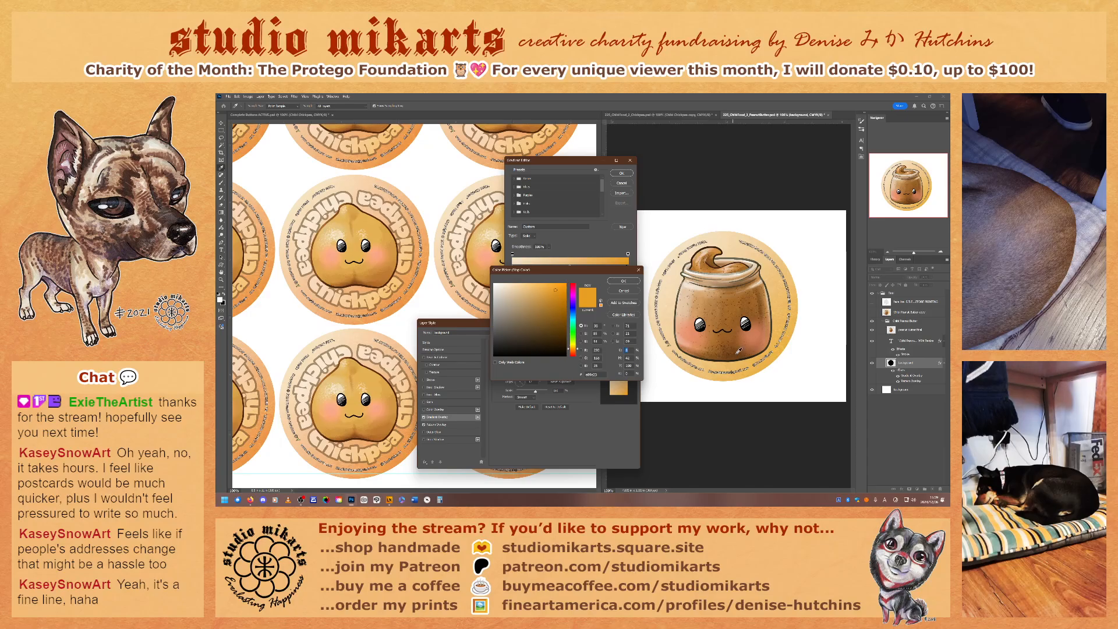
click(666, 335)
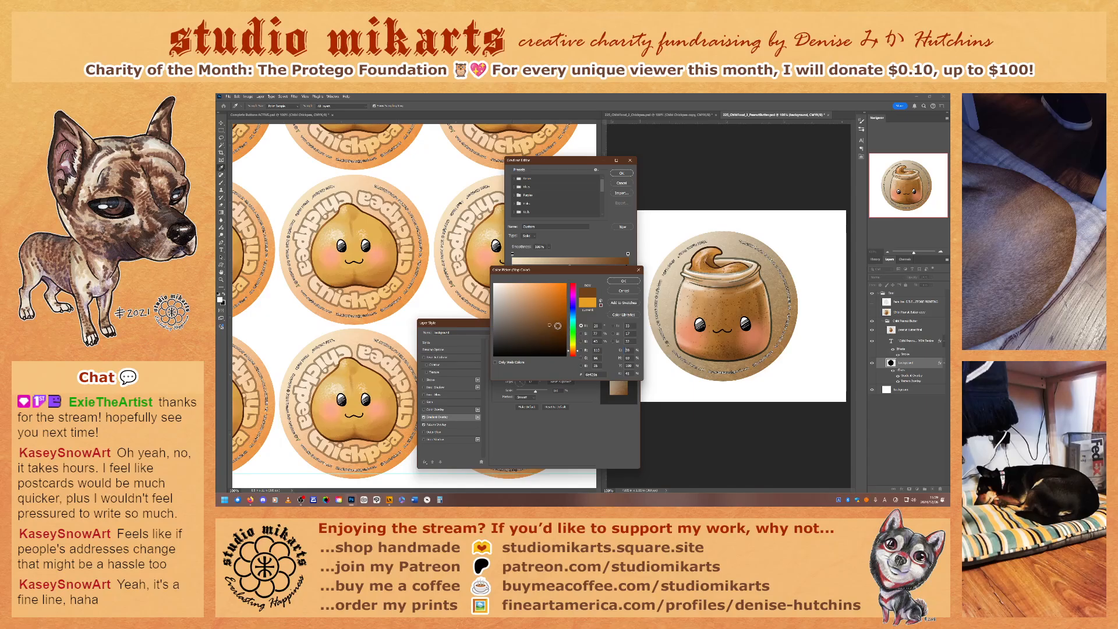
click(558, 326)
click(561, 322)
click(559, 322)
click(563, 331)
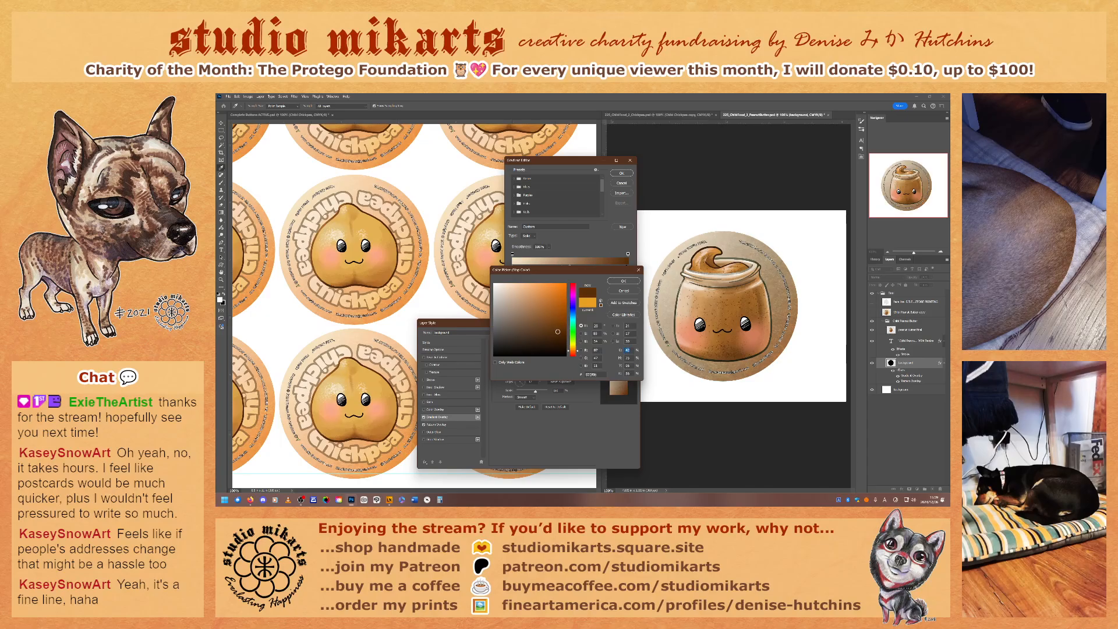
click(566, 324)
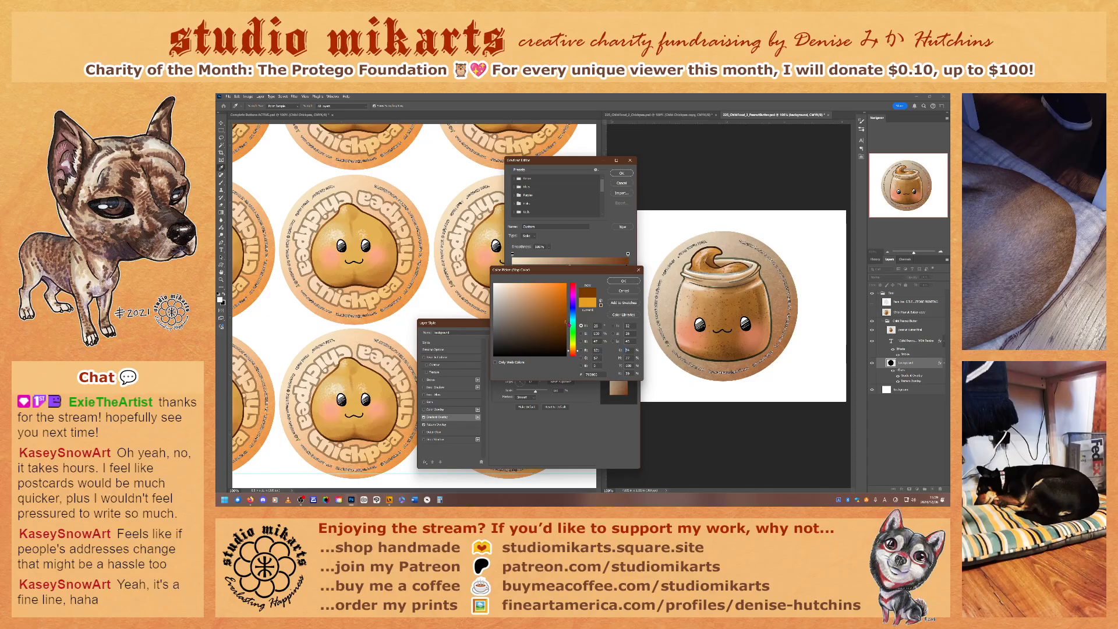
click(566, 329)
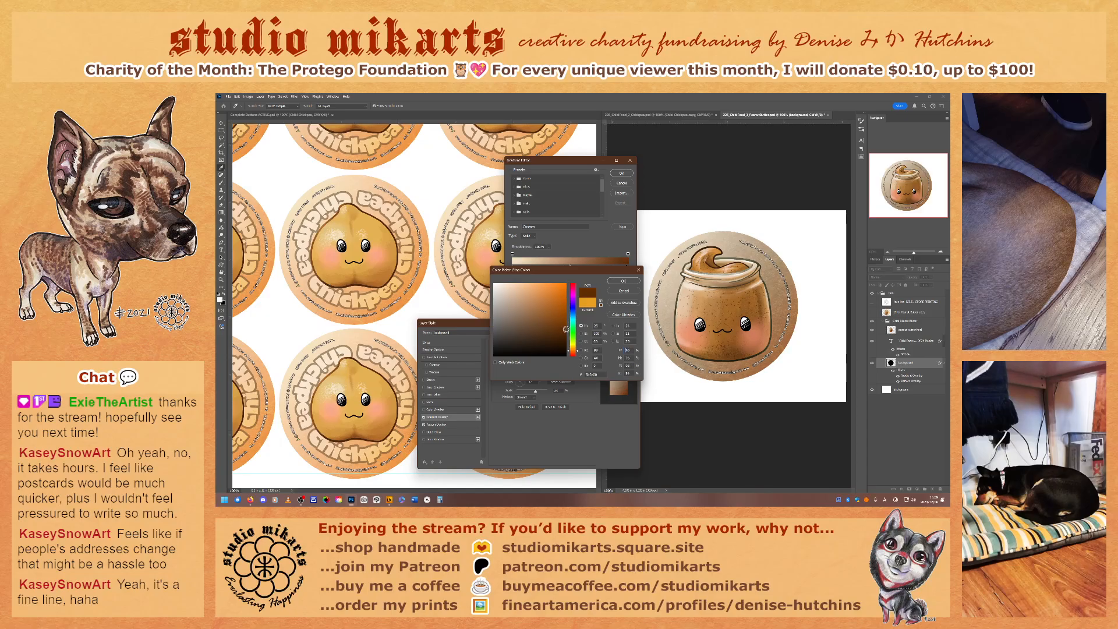
click(561, 323)
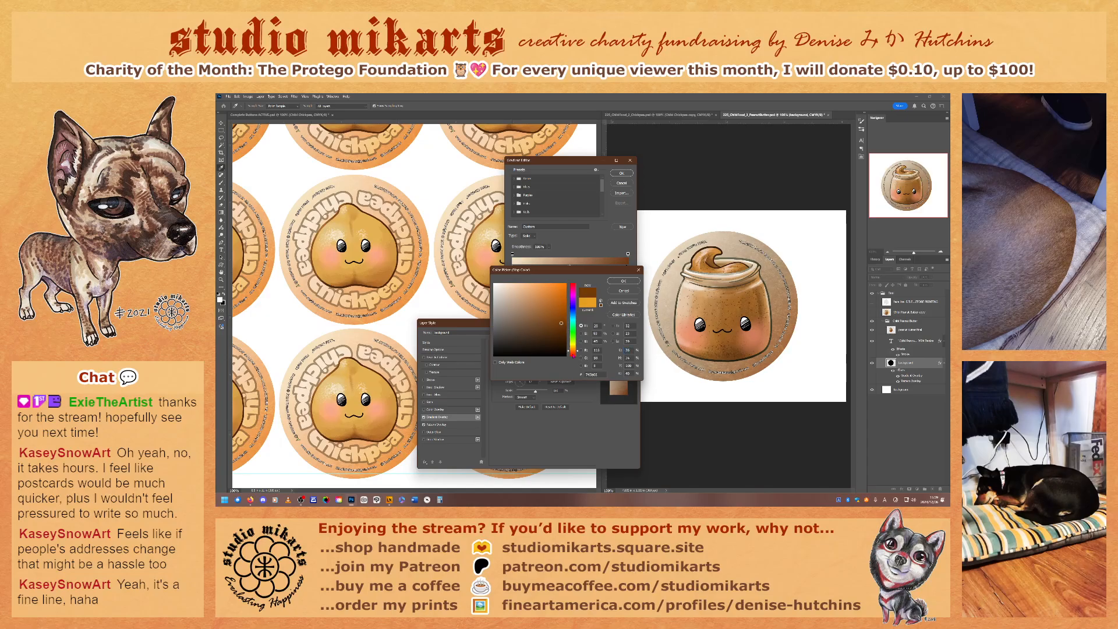
- Keep the gradient end stop's hue orange, lighten it to a medium brown, and apply the gradient to the background layer
click(576, 353)
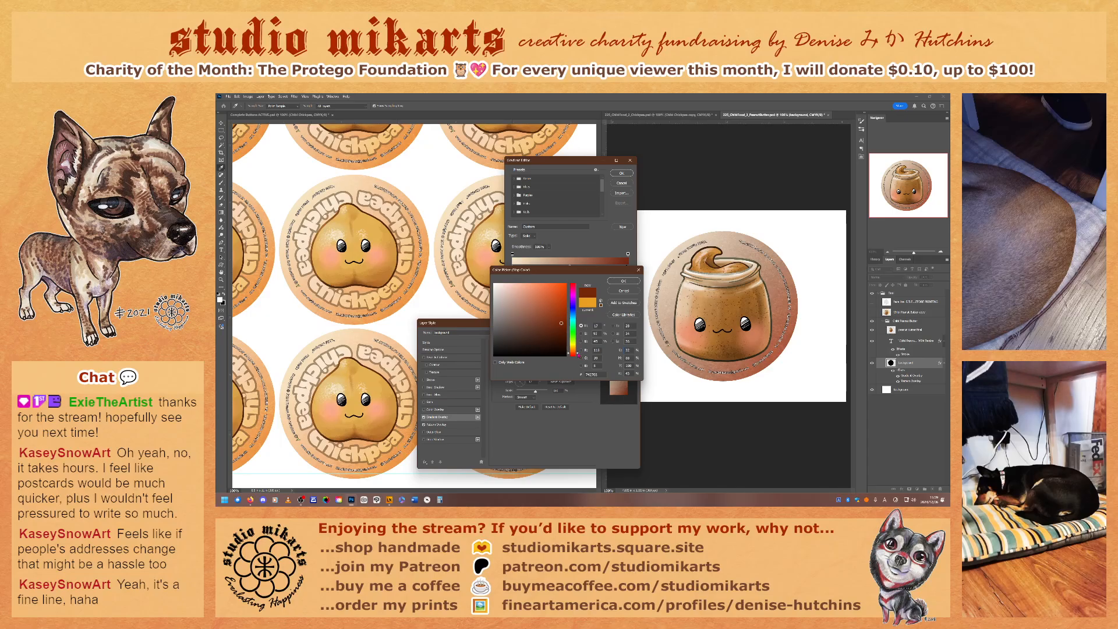
click(578, 352)
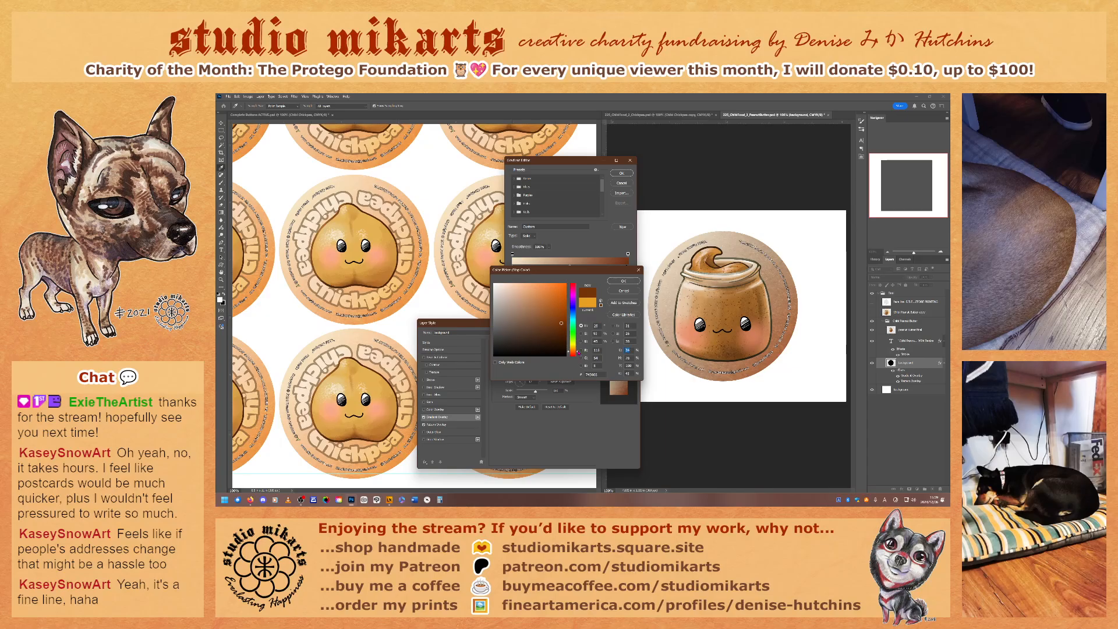
click(578, 353)
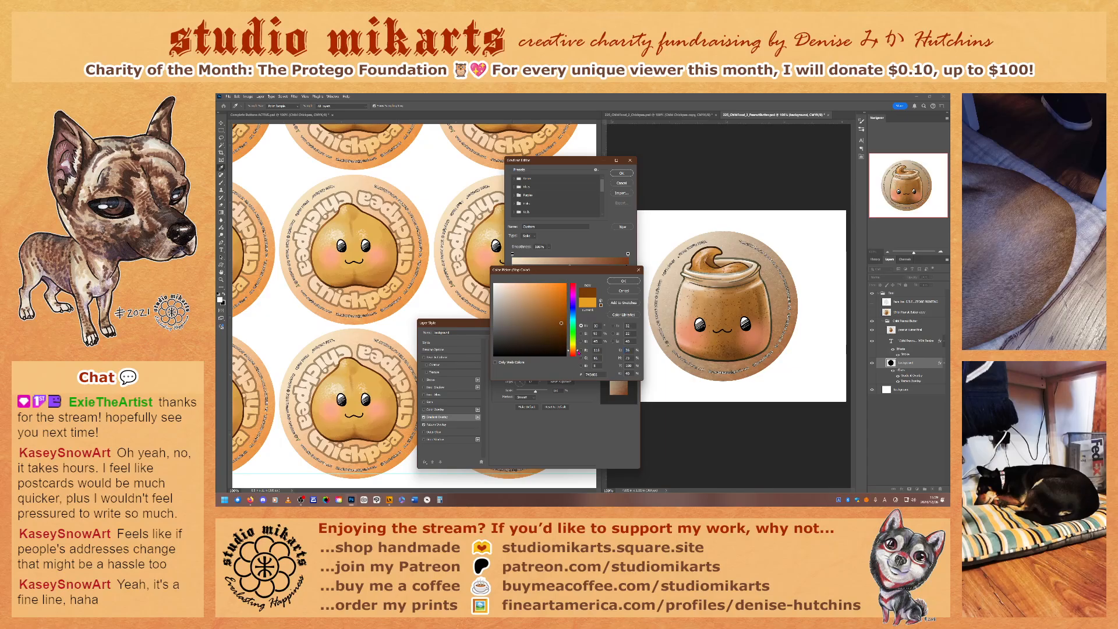
click(559, 308)
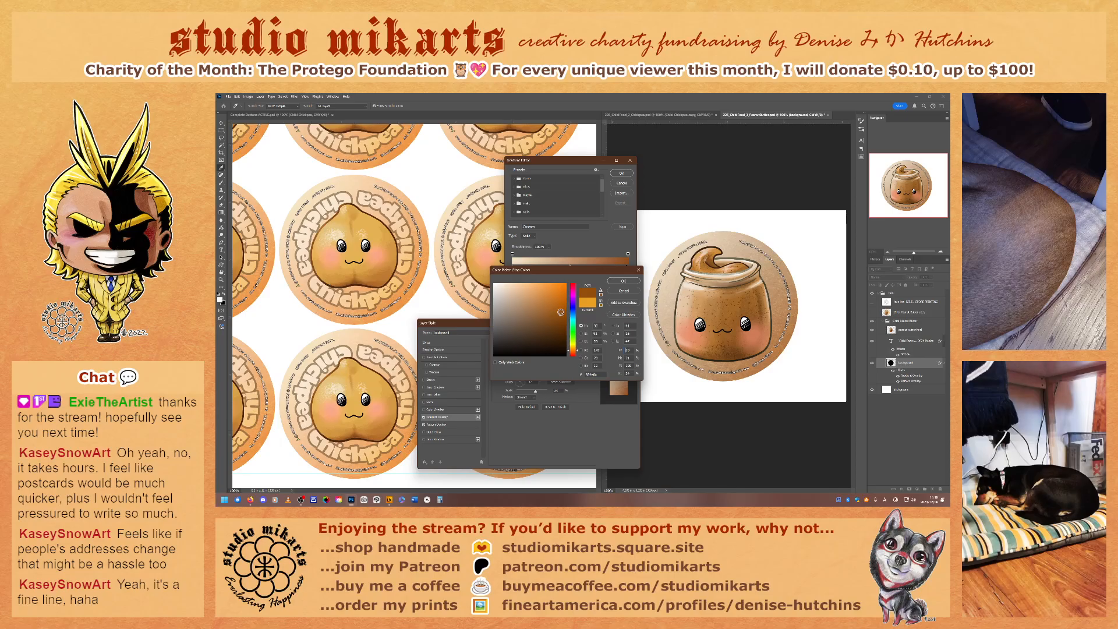
click(623, 281)
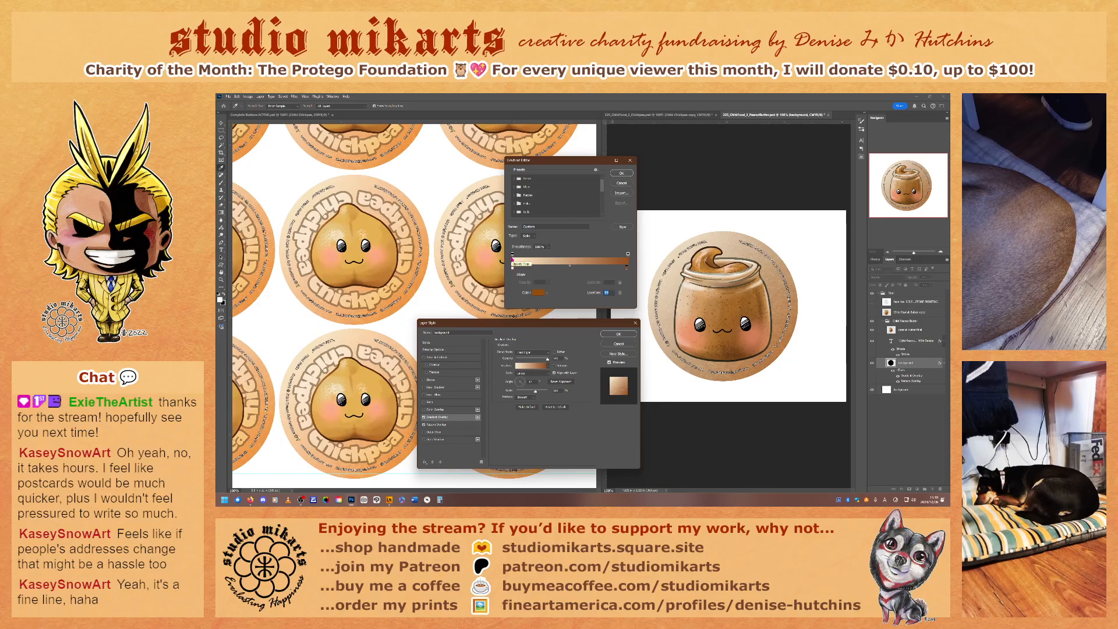
click(621, 173)
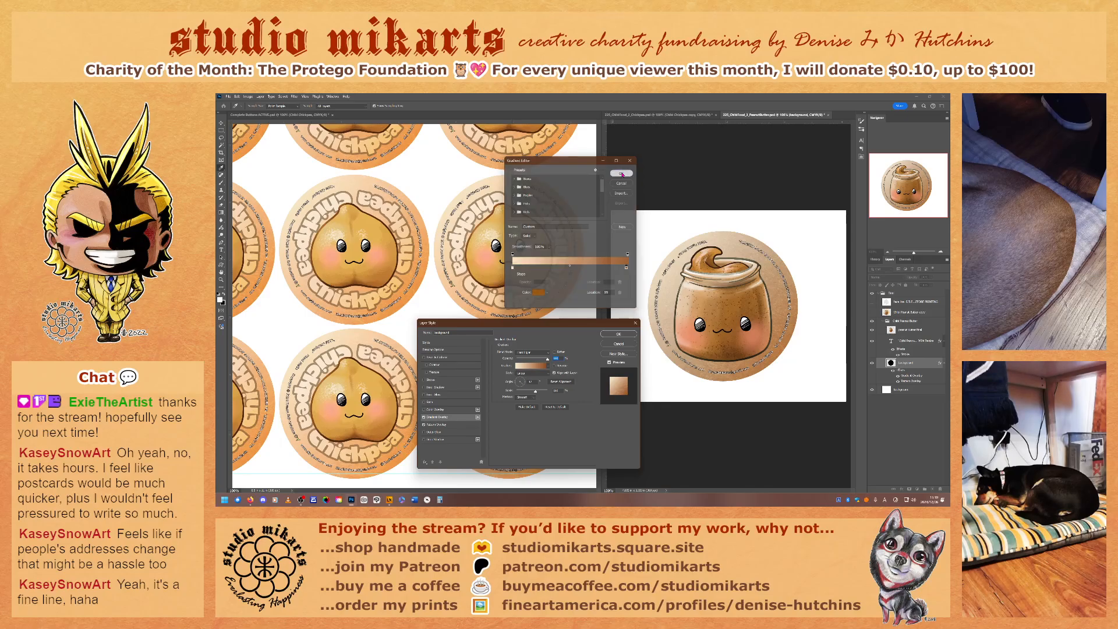
click(612, 335)
- Duplicate the large Chickpea ring text layer from the Chickpea label into the Peanut Butter file, and close the Chickpea label document
click(658, 115)
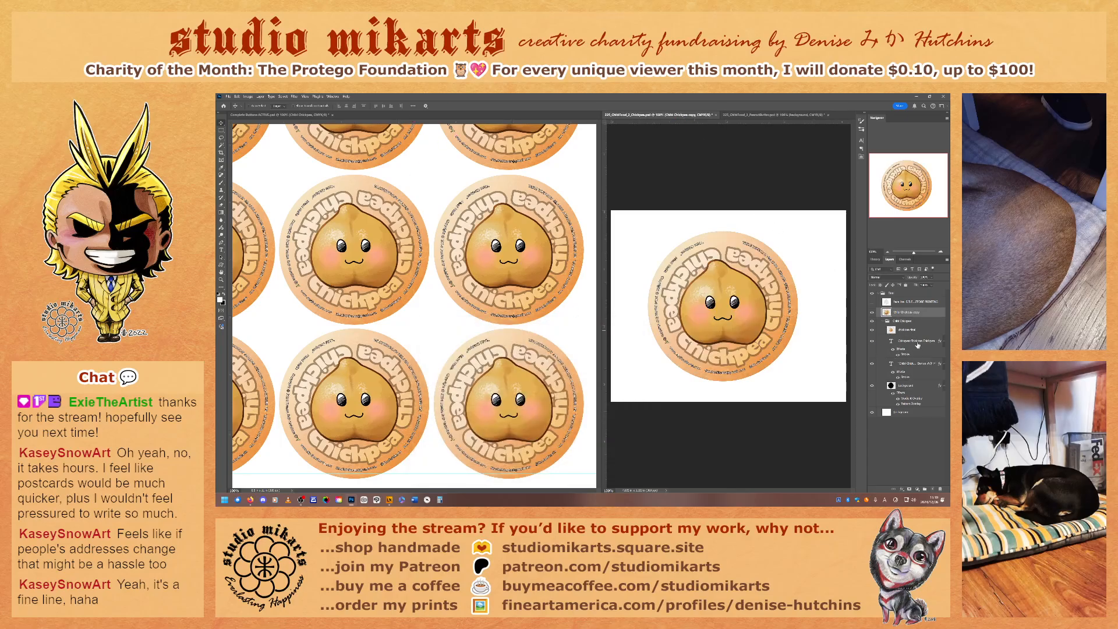
click(917, 342)
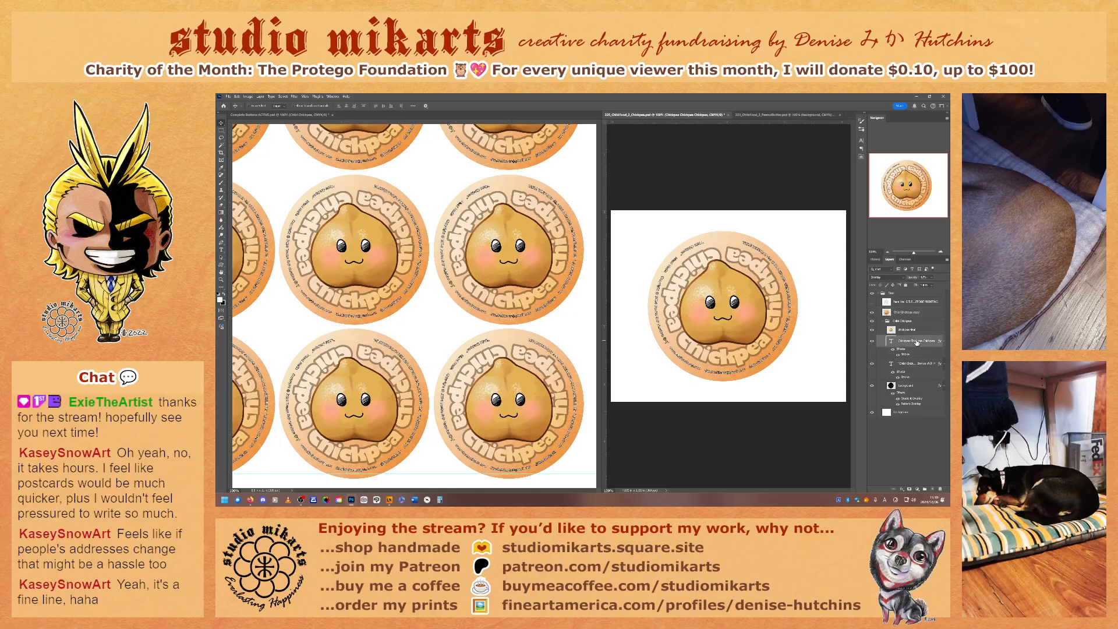
right_click(917, 342)
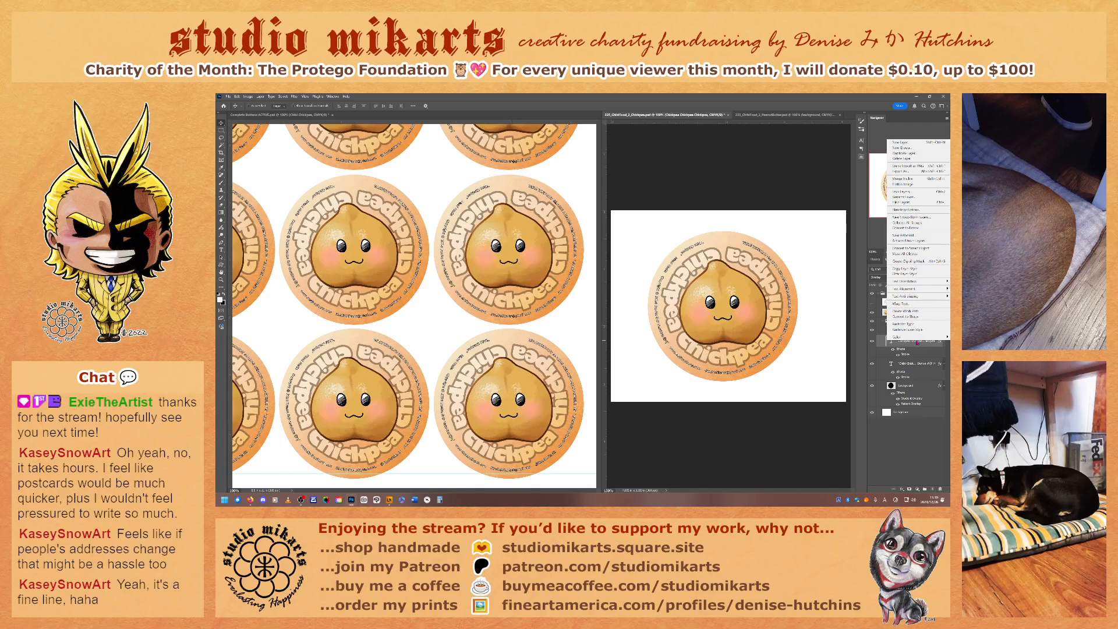
mouse_move(917, 342)
click(898, 153)
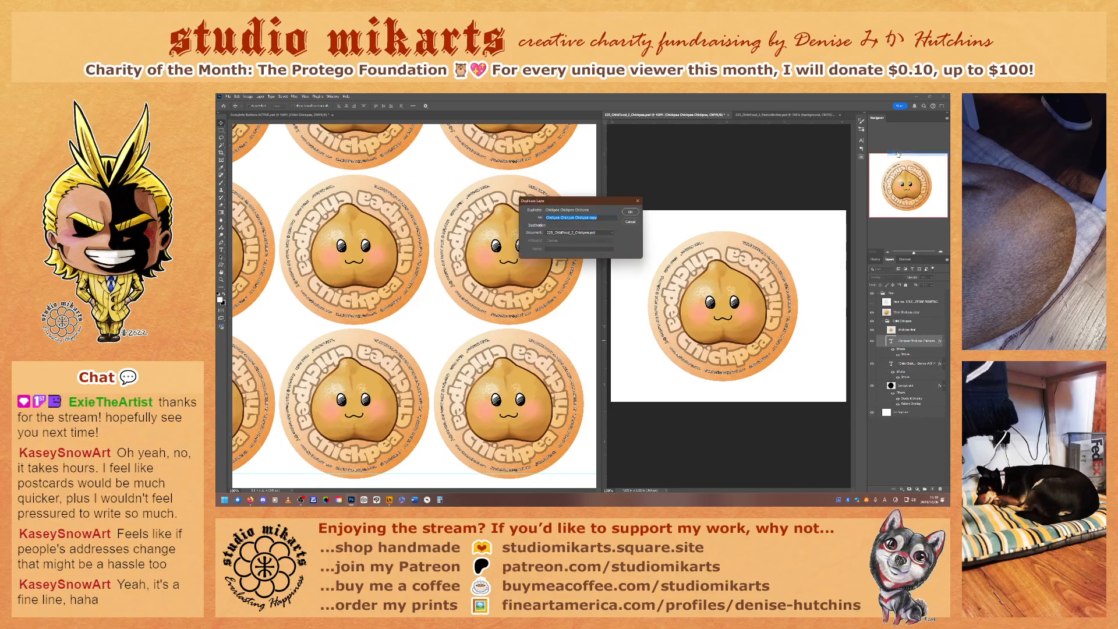
click(612, 234)
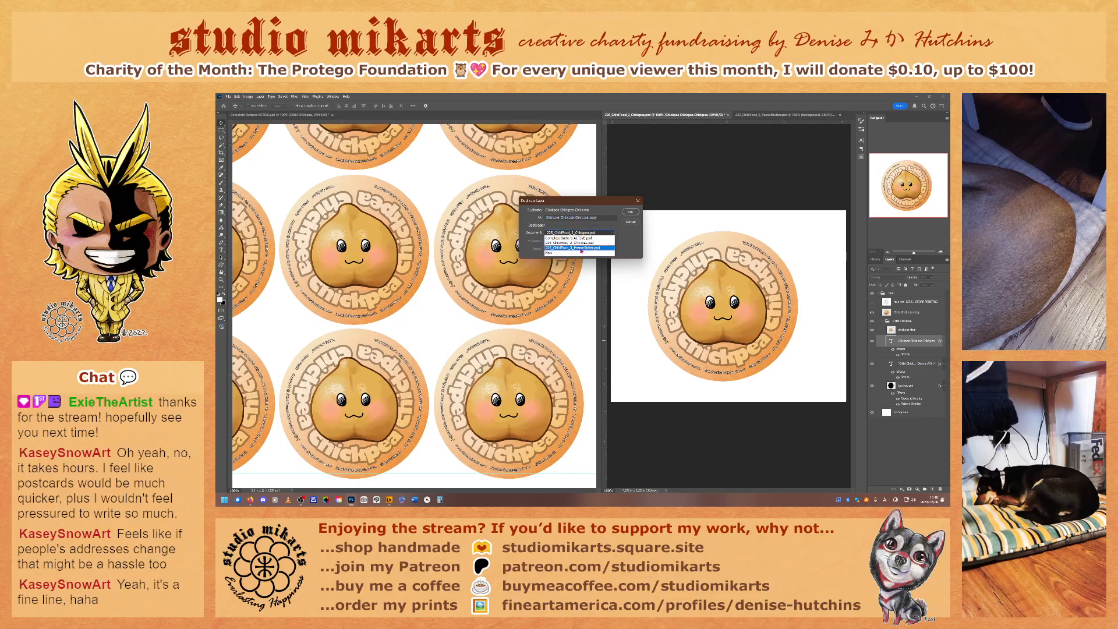
click(581, 248)
click(627, 212)
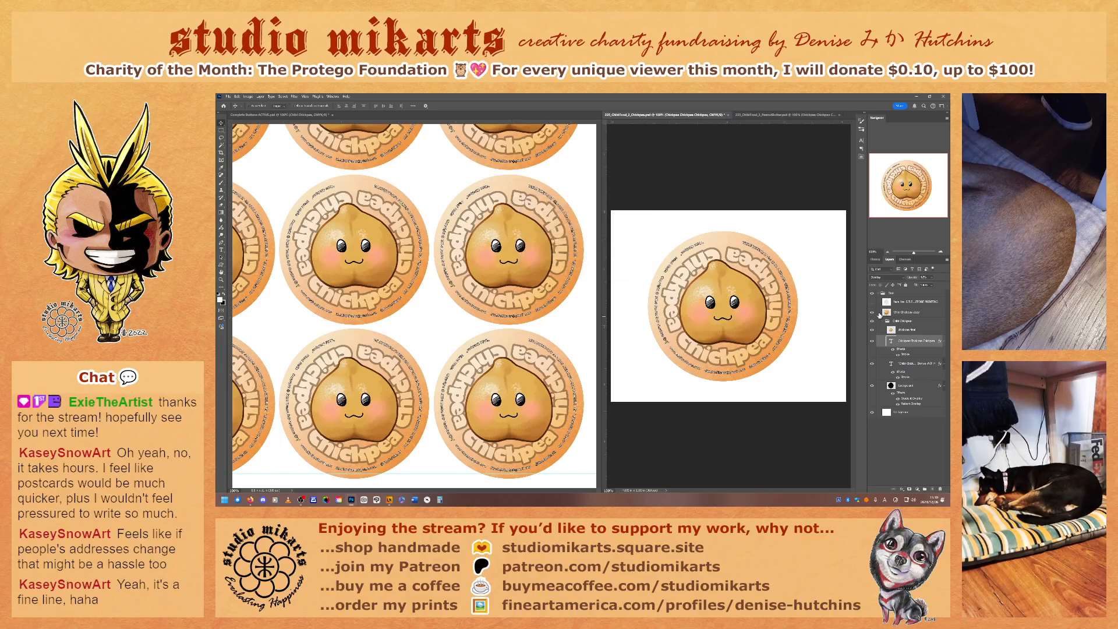
click(908, 312)
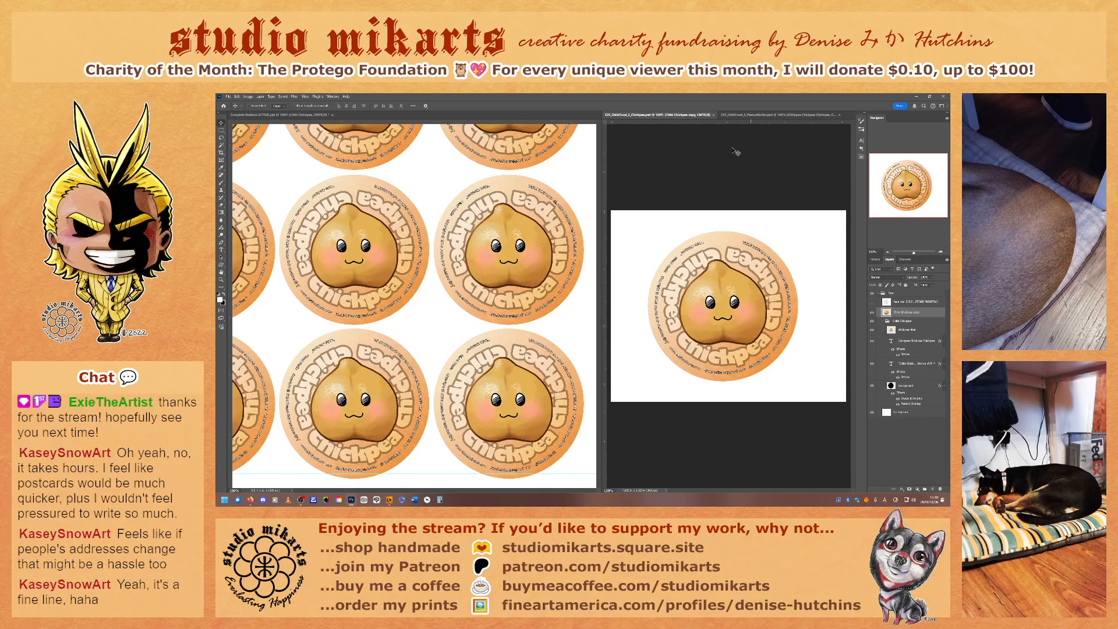
click(714, 115)
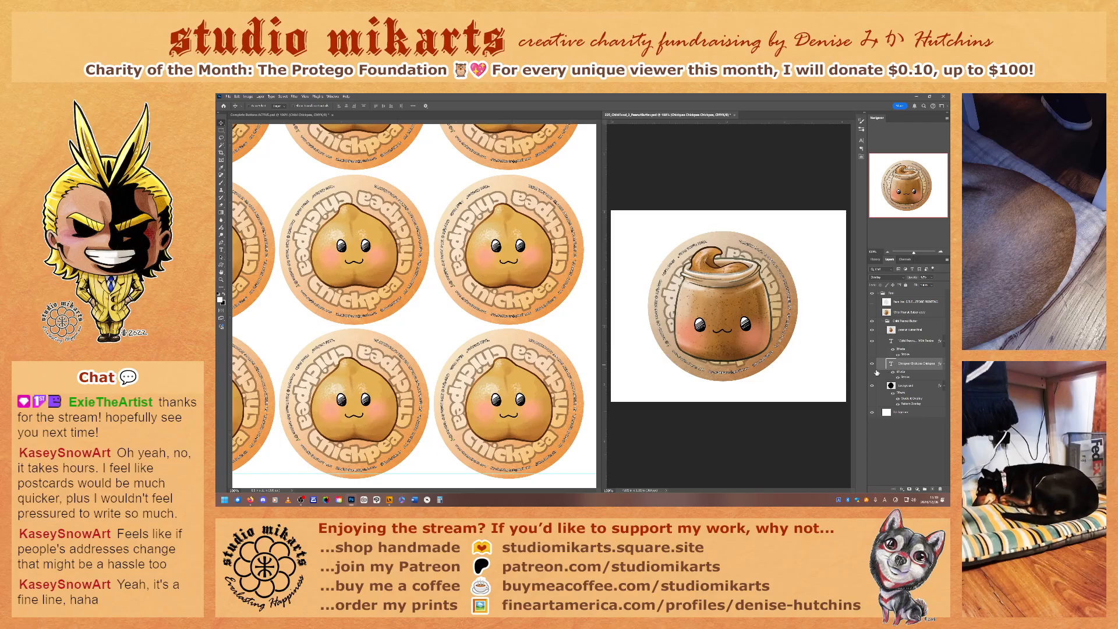
- Hide the peanut butter jar artwork and move the Chickpea ring text layer above the small outer ring text layer
click(873, 330)
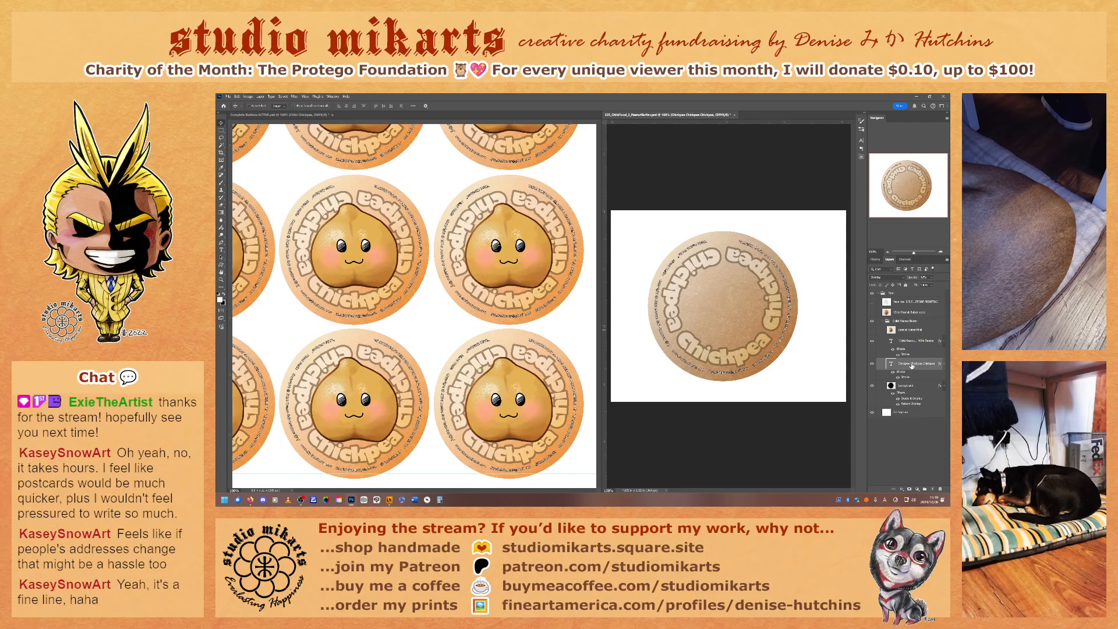
drag(912, 365, 912, 344)
- Replace the large Chickpea ring text with "Peanut Butter Peanut Butter" along its circular path
click(220, 250)
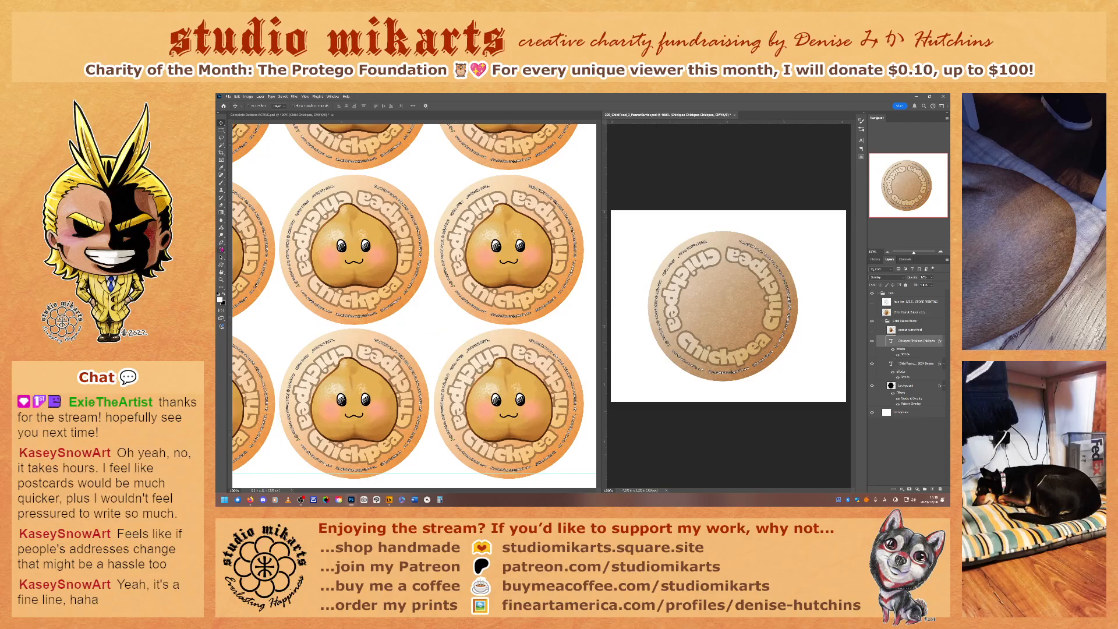
click(722, 358)
key(ctrl+a)
text(P)
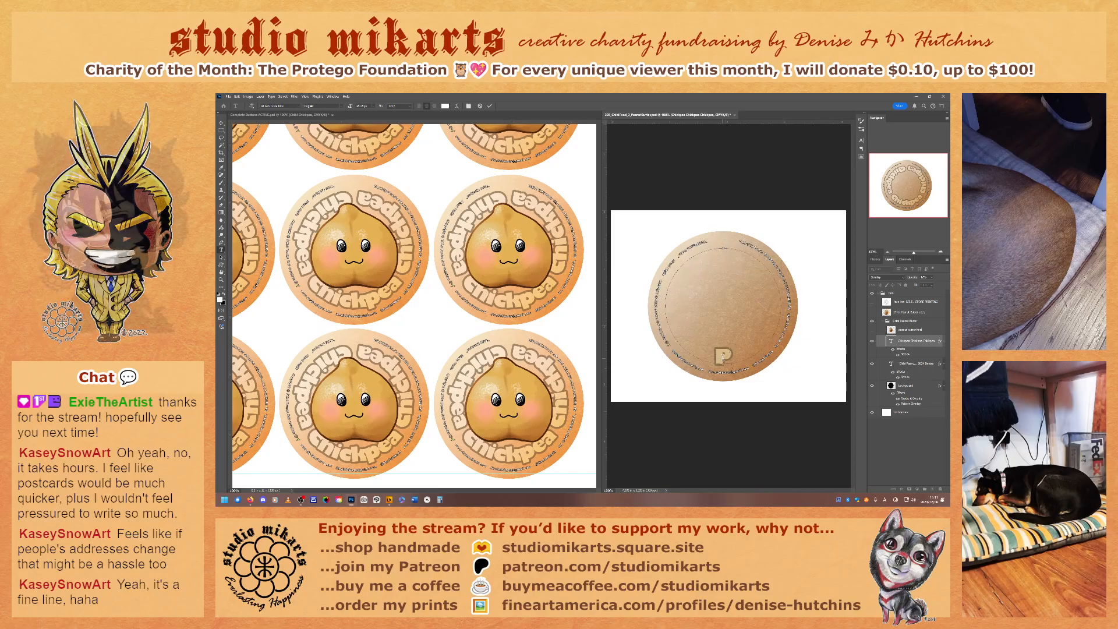
text(eanut Butter)
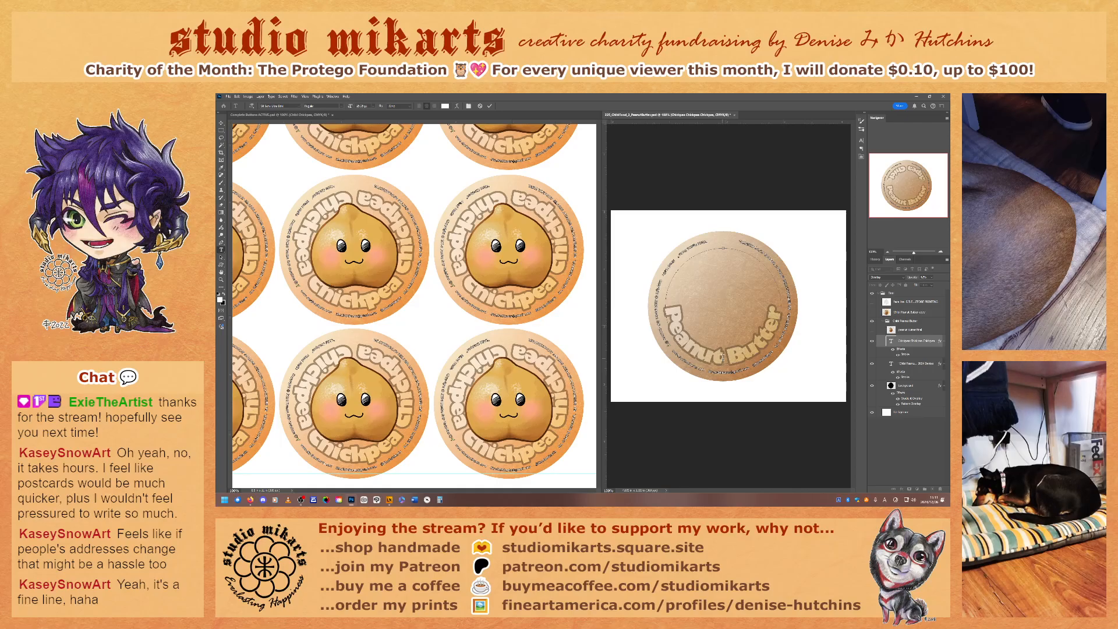
text( Peanut)
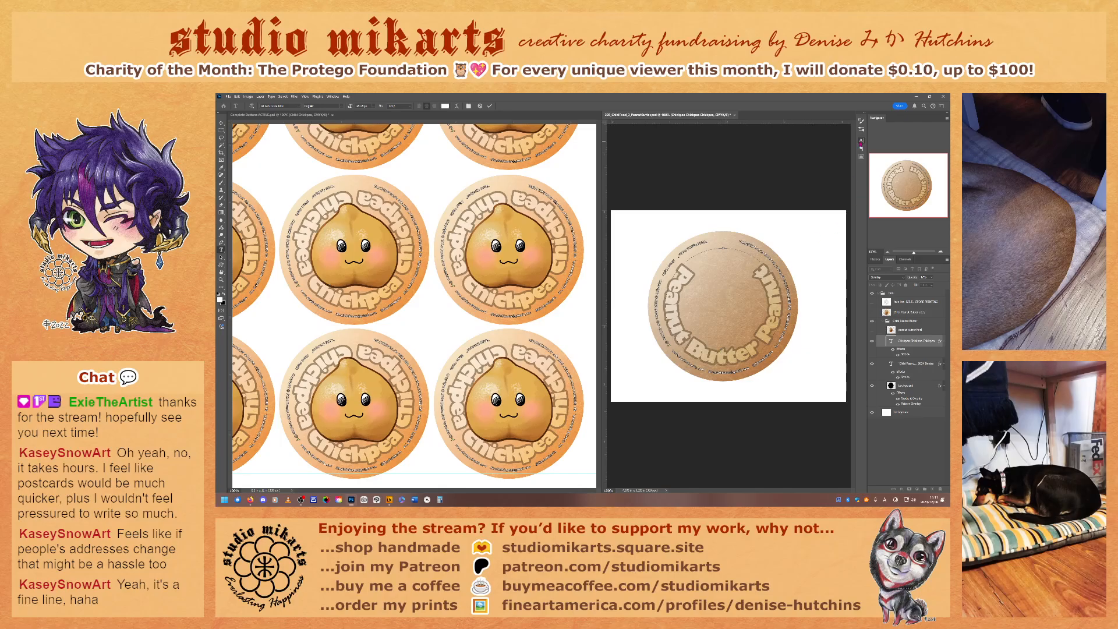
- Resize the Peanut Butter ring text to fit around the circle, trying font sizes 22 and 24 before setting 24.75
click(861, 141)
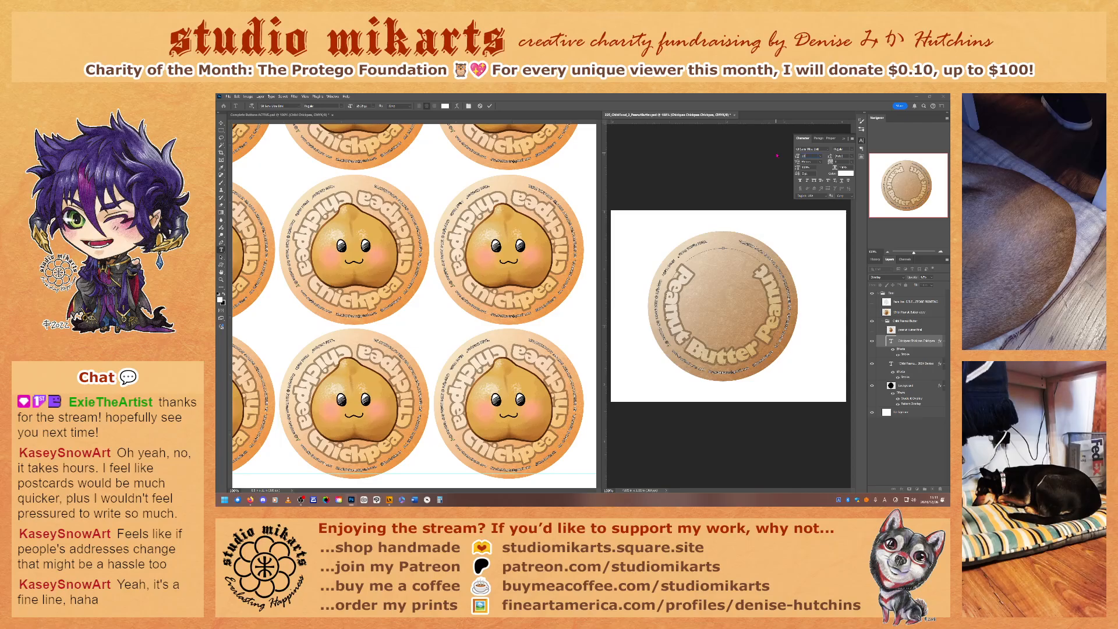
key(Return)
click(913, 343)
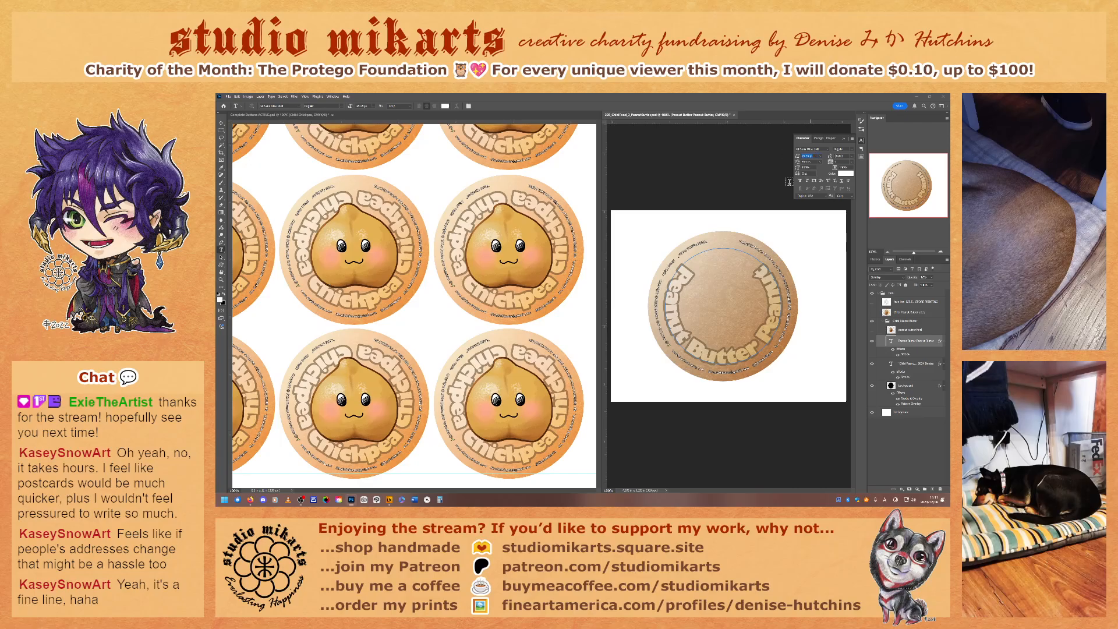
key(Return)
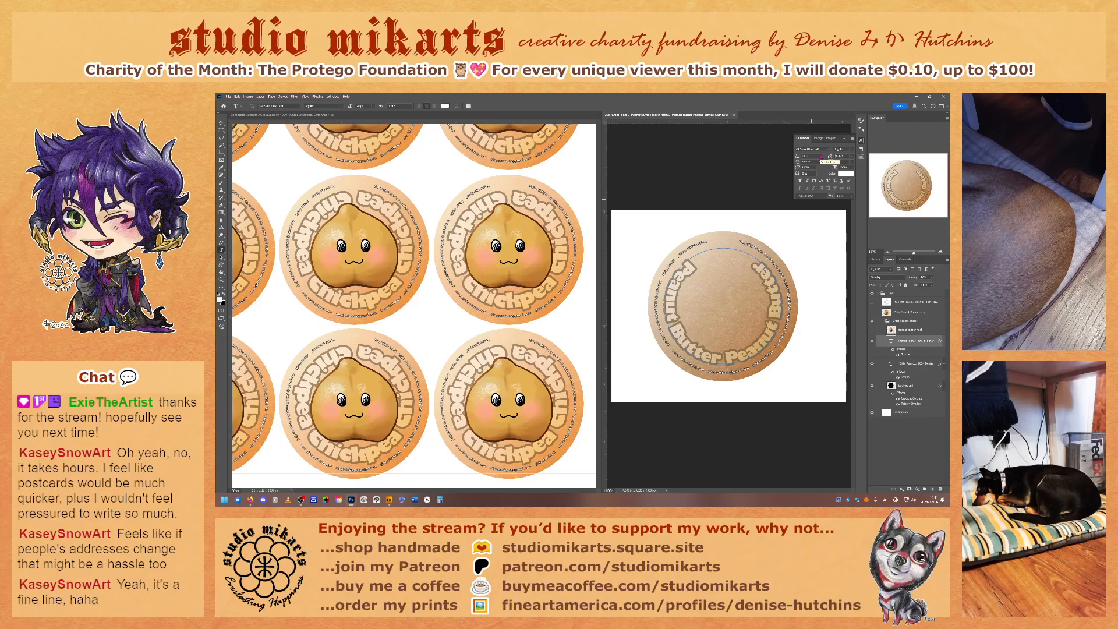
drag(814, 156, 787, 158)
text(22)
key(Return)
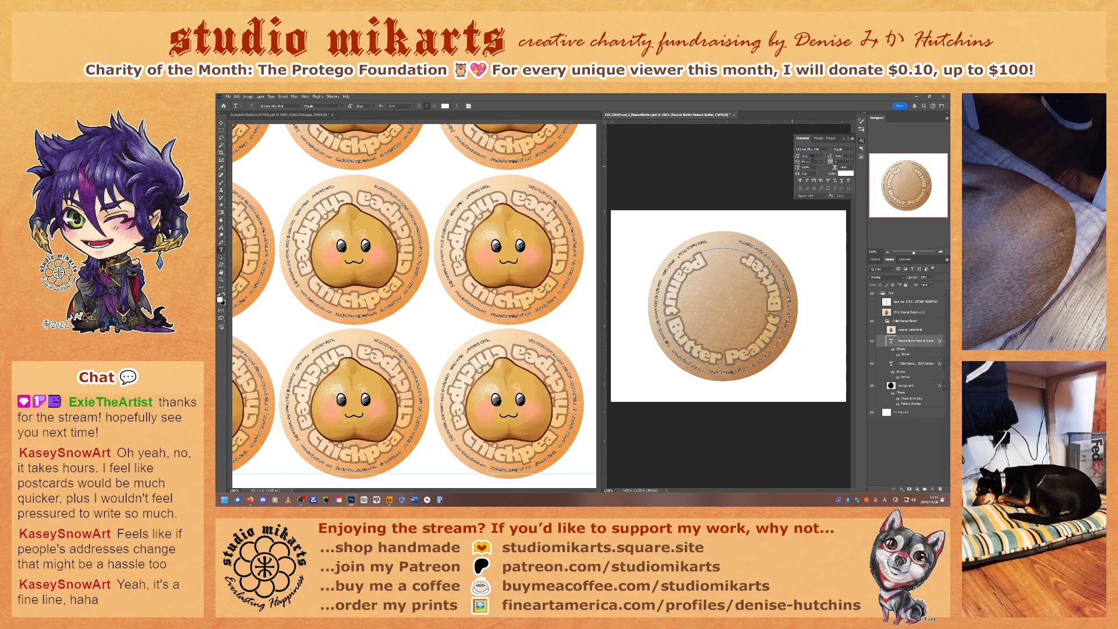
text(24)
key(Return)
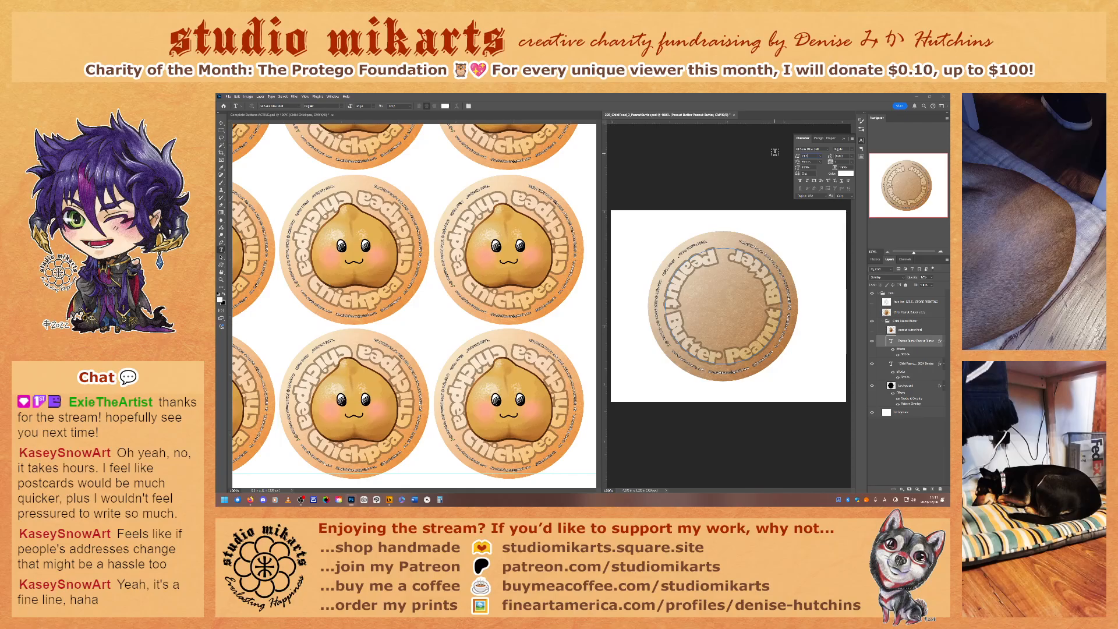
key(Return)
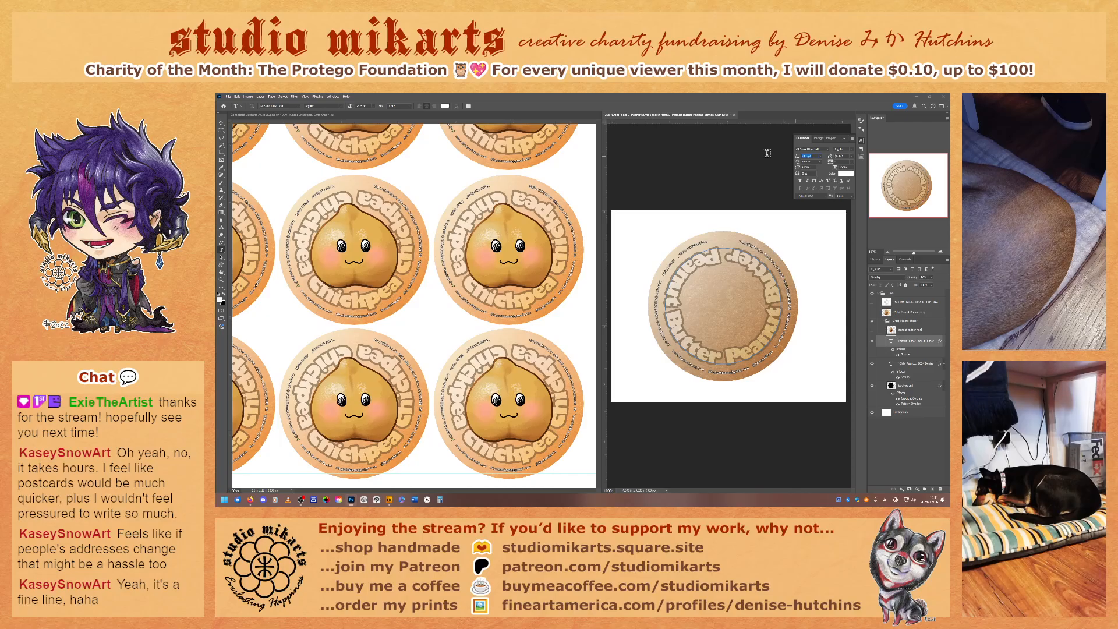
text(24.75)
key(Return)
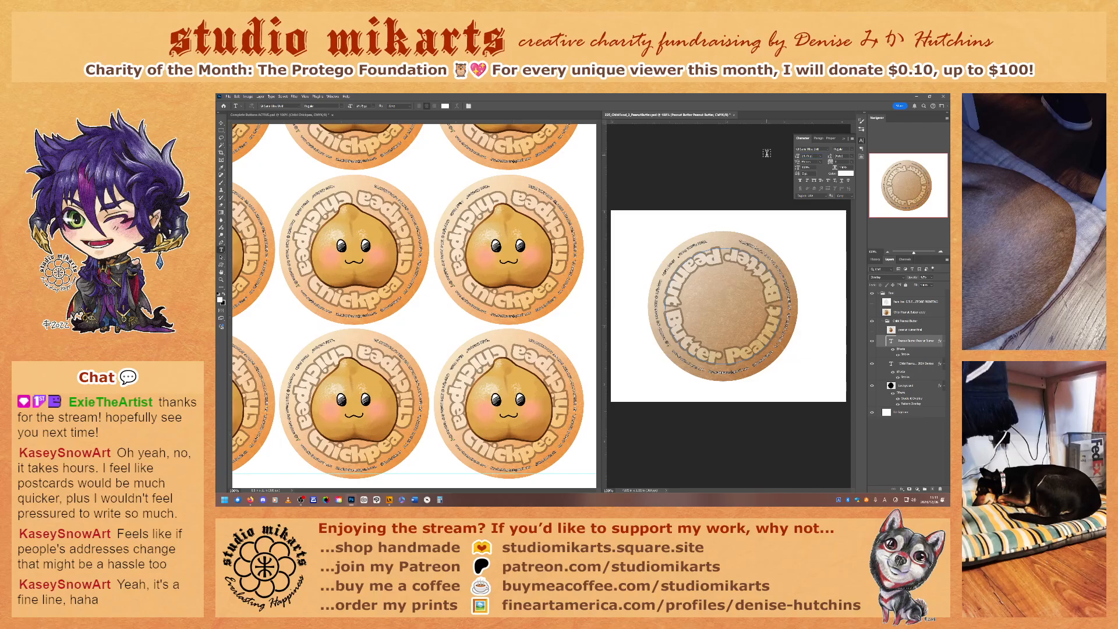
- Fine-tune the ring text's font size, trying 24.65 and settling on 24.7, and close the character settings
click(820, 156)
click(820, 156)
drag(814, 156, 780, 156)
text(24.65)
key(Return)
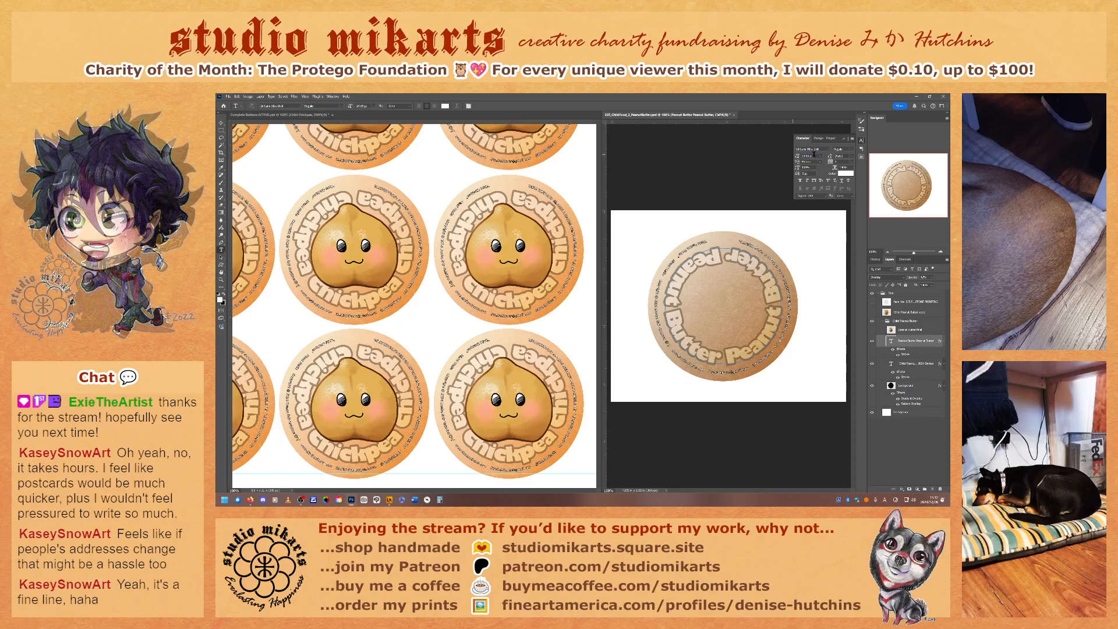
text(24)
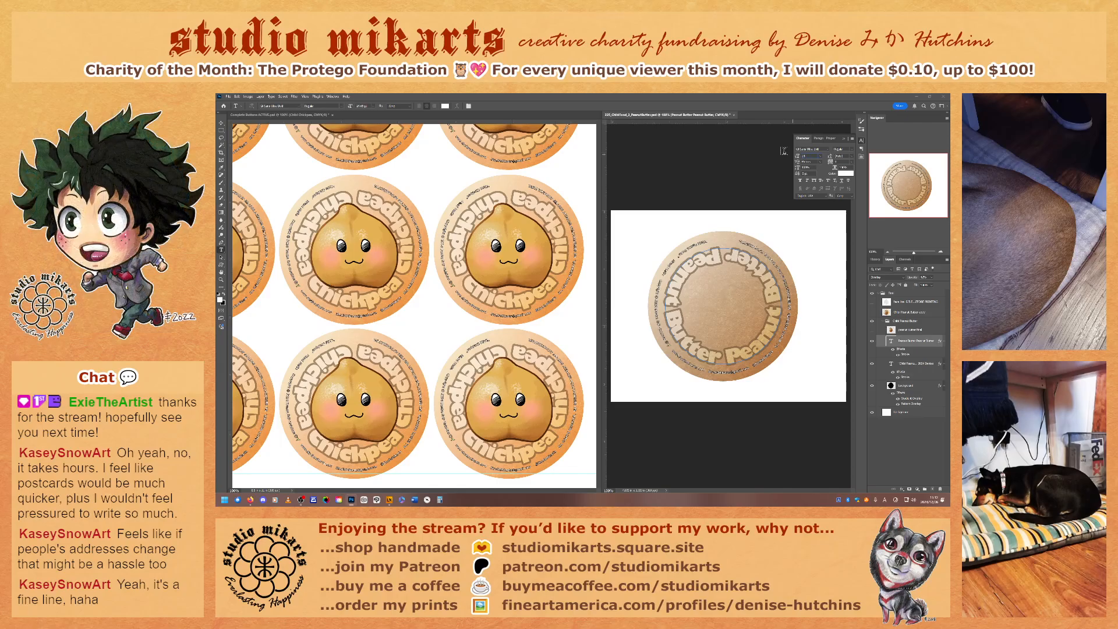
text(.7)
key(Return)
click(862, 140)
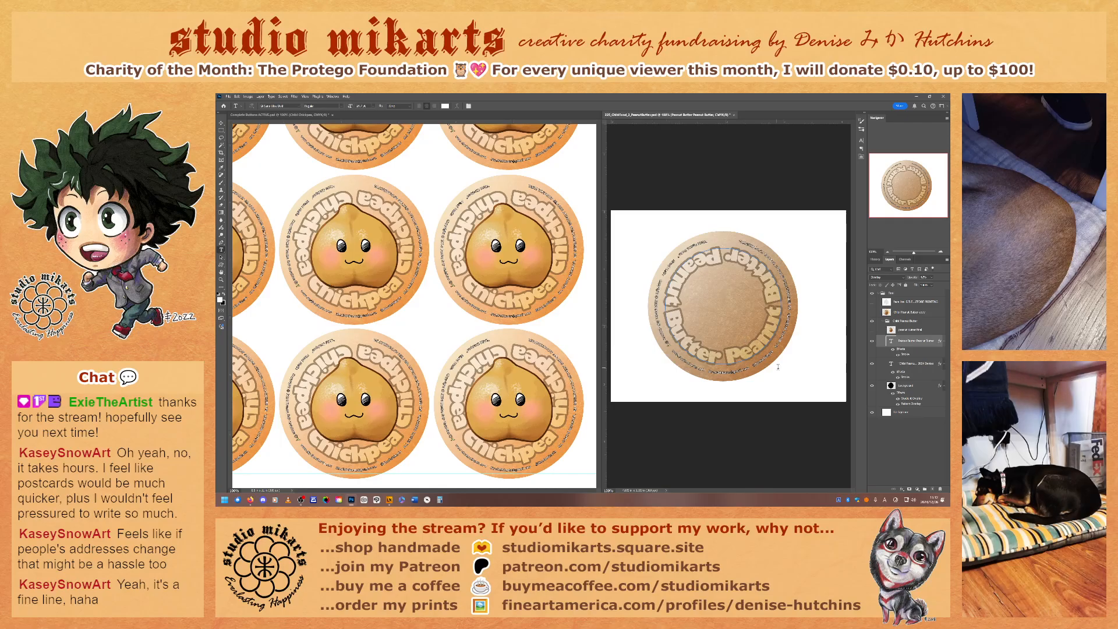
- Replace the entire ring text with the reordered wording "Butter Peanut Butter"
click(674, 319)
key(shift+Right)
key(shift+Right)
key(shift+Right)
key(shift+Right)
key(shift+Right)
key(shift+Right)
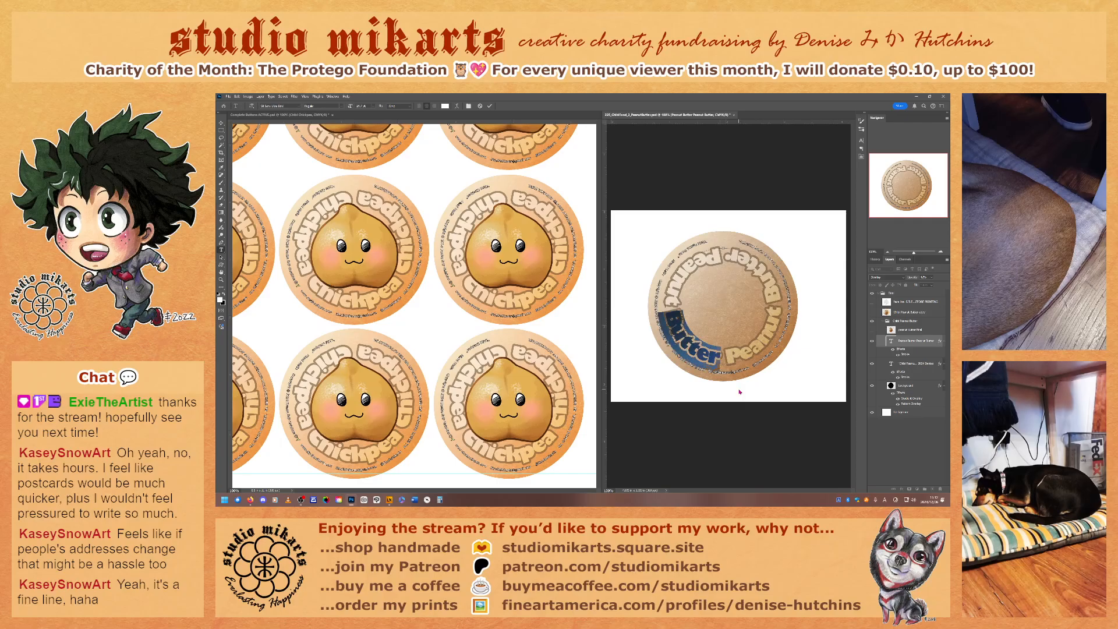
key(Right)
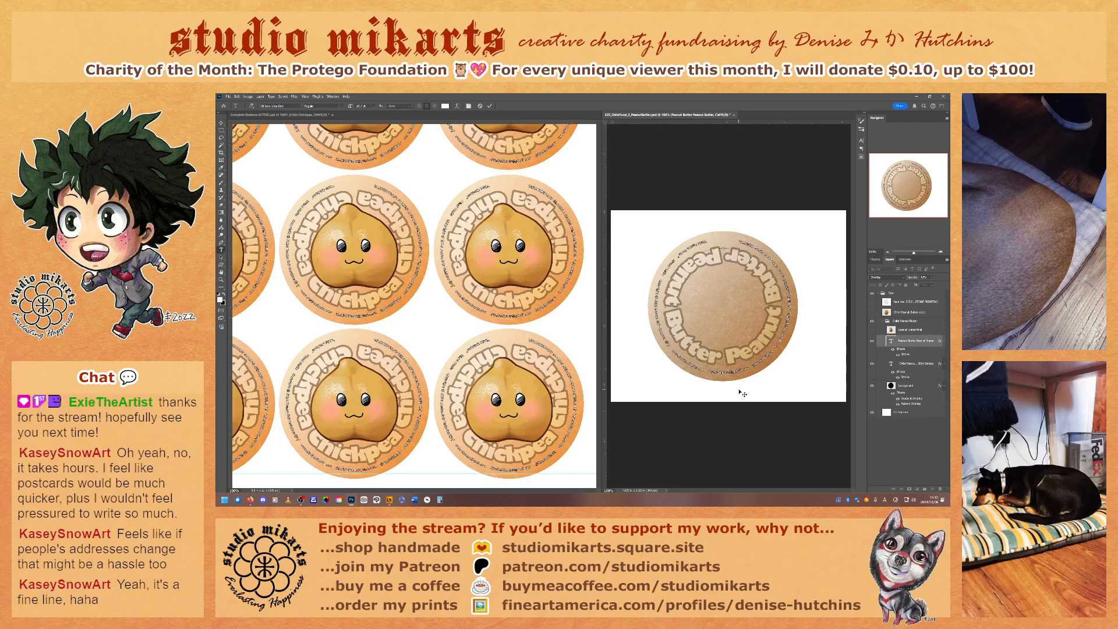
key(ctrl+a)
text(Butter Peanut)
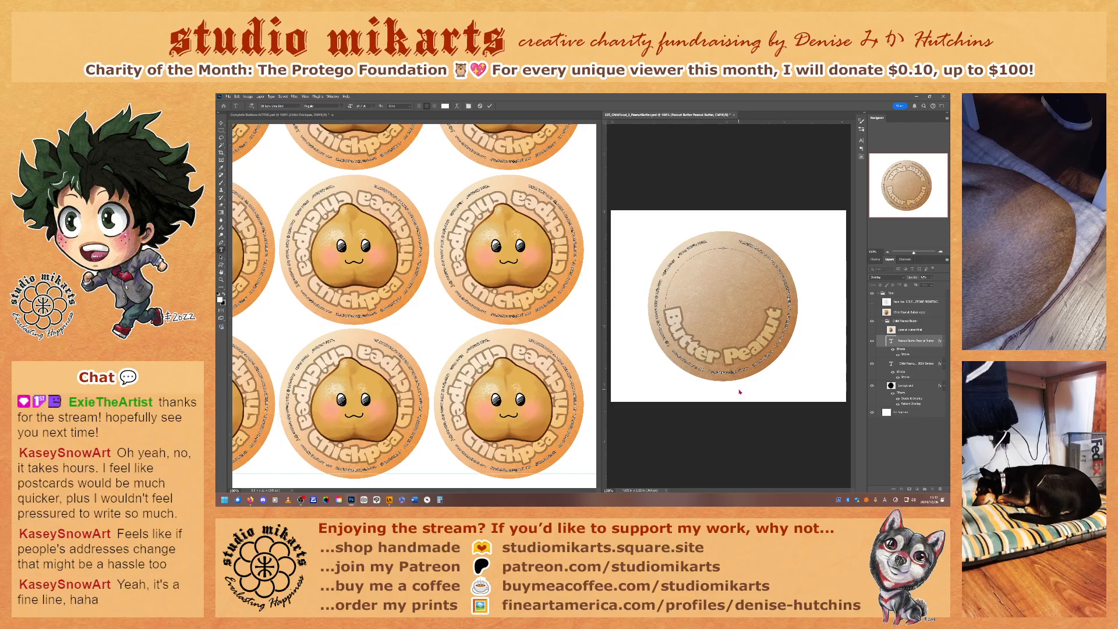
text( Butter)
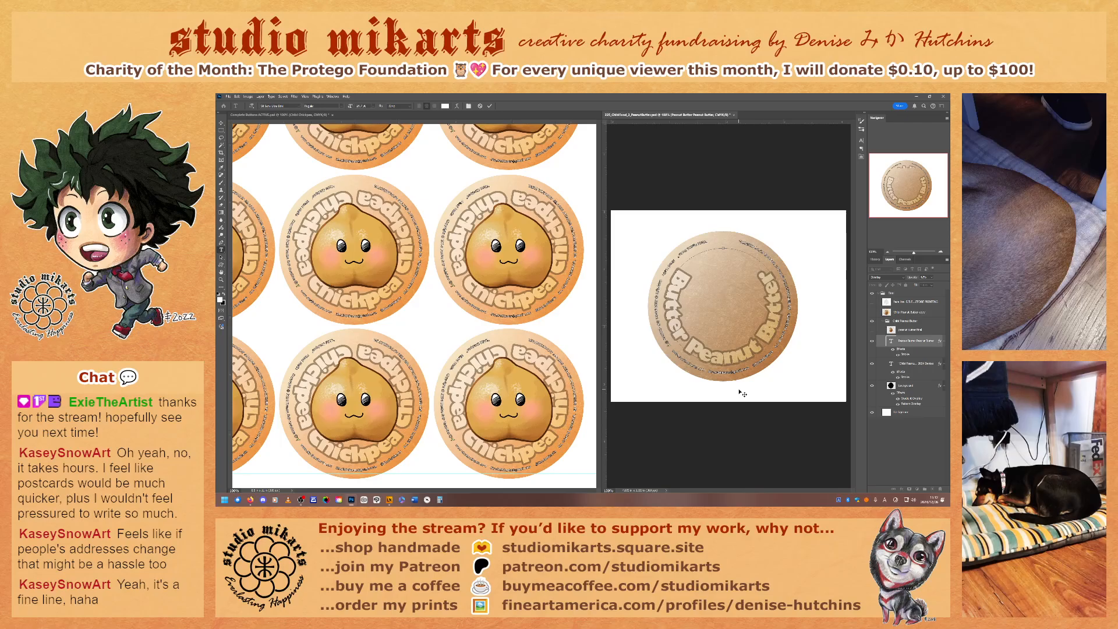
- Complete the ring lettering with another "Peanut Butter" and show the hidden jar artwork layer
text( Peanut Butter)
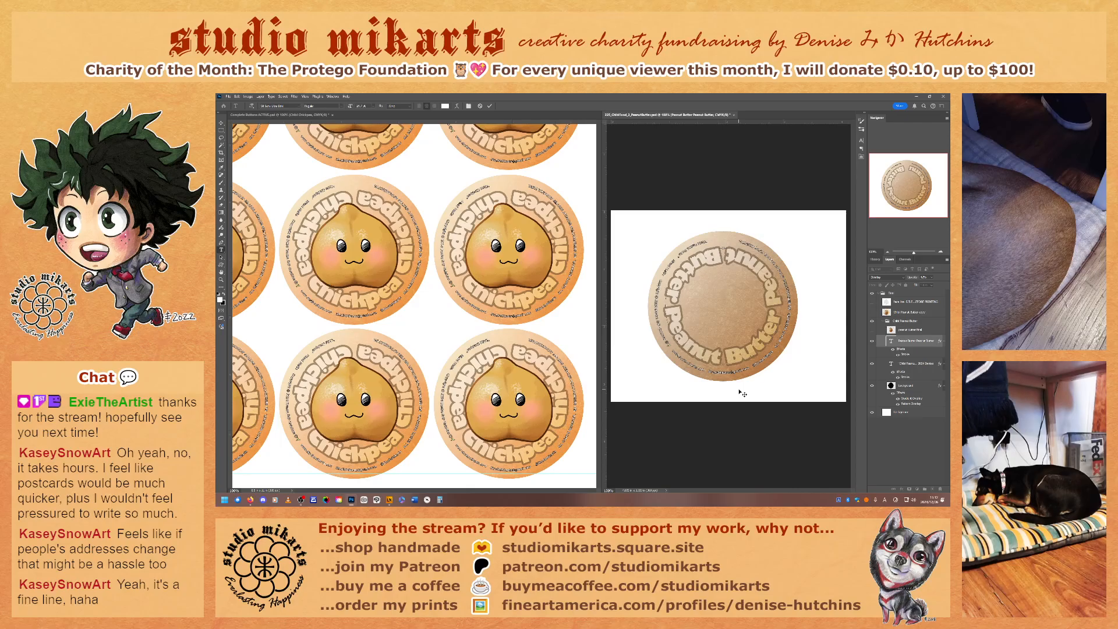
click(919, 343)
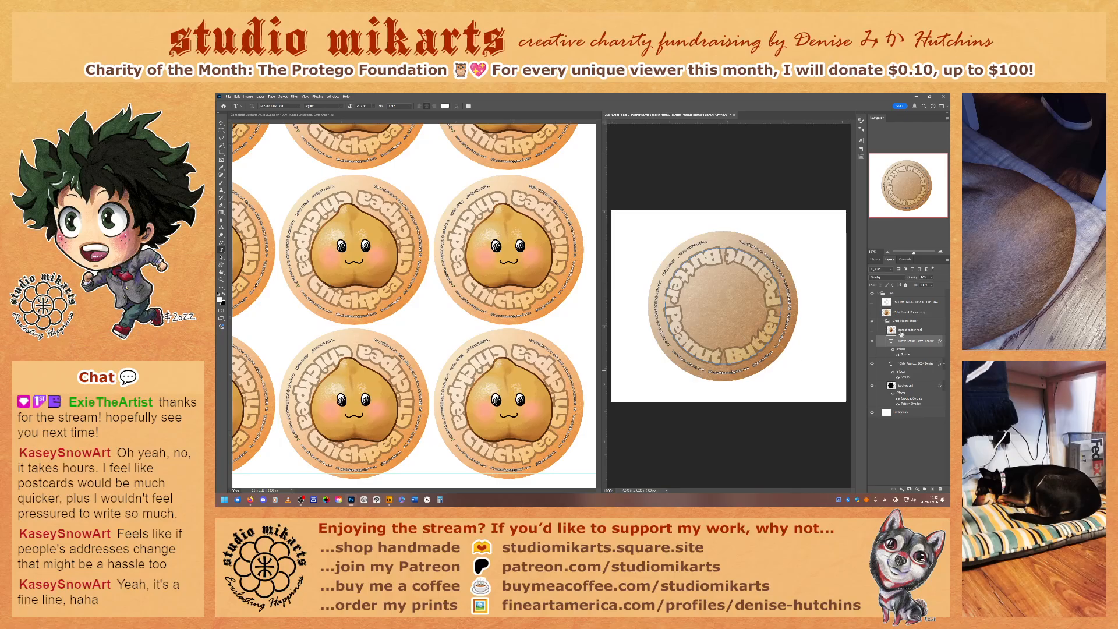
click(872, 330)
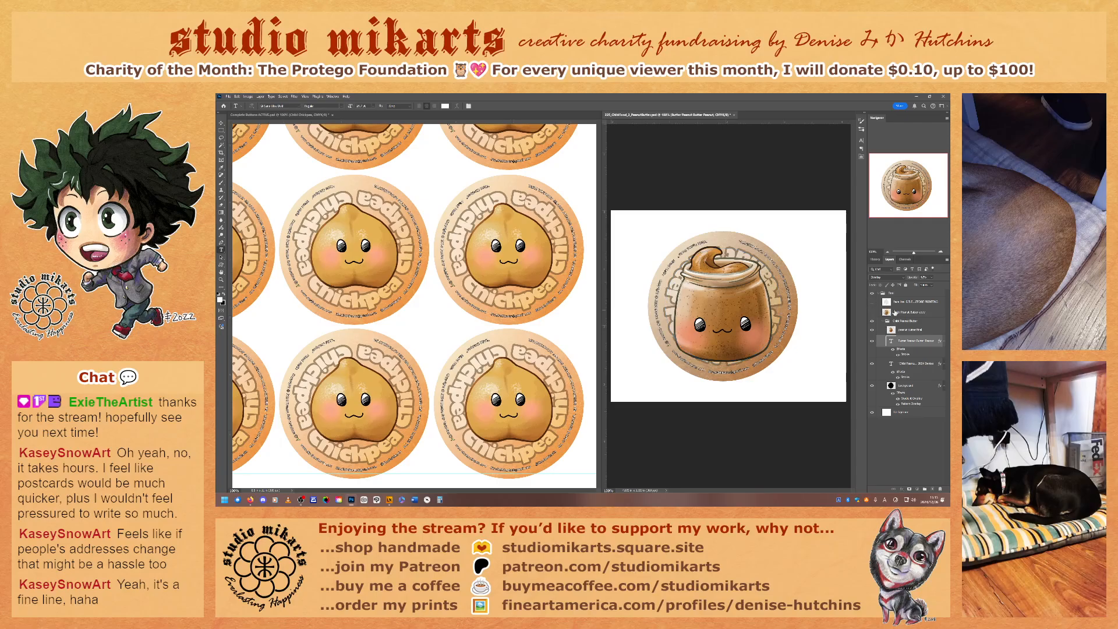
- Delete the old merged peanut butter layer and show the "DELETE BEFORE PRINTING" overlay layer
drag(895, 313, 939, 489)
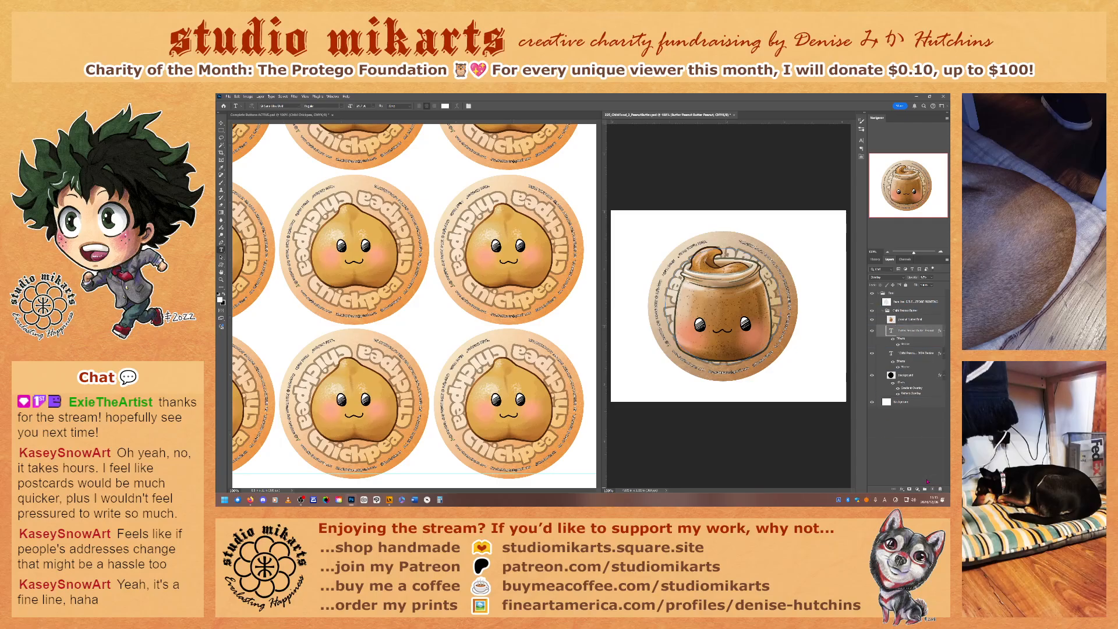
click(897, 304)
click(872, 302)
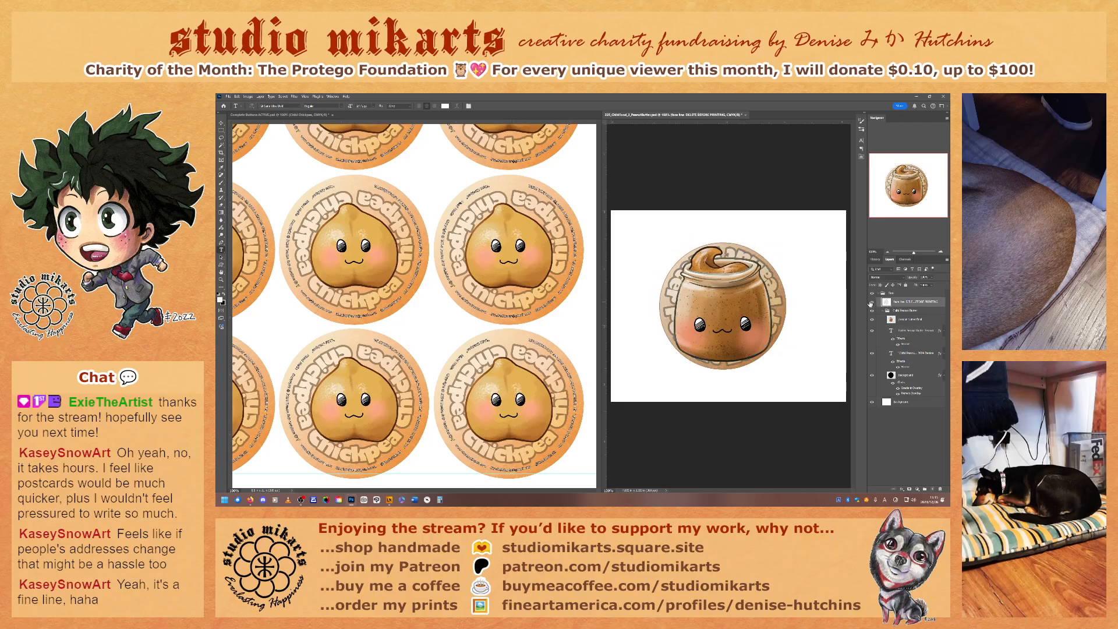
- Scale down the peanut butter jar artwork so it sits inside the ring of lettering on the button
click(911, 321)
key(ctrl+t)
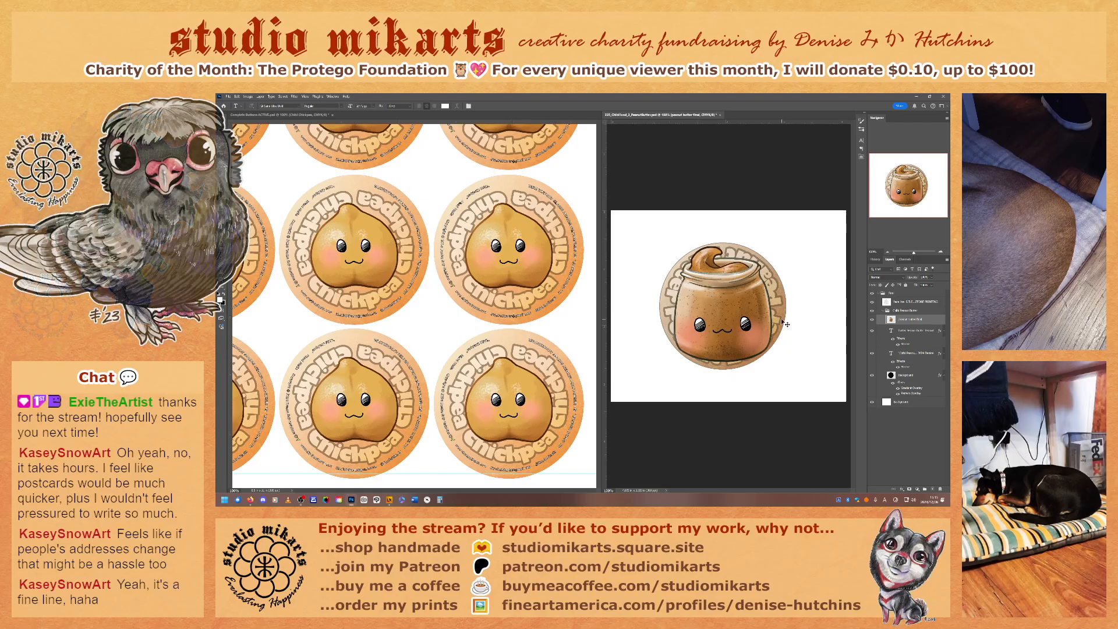
drag(673, 245, 677, 251)
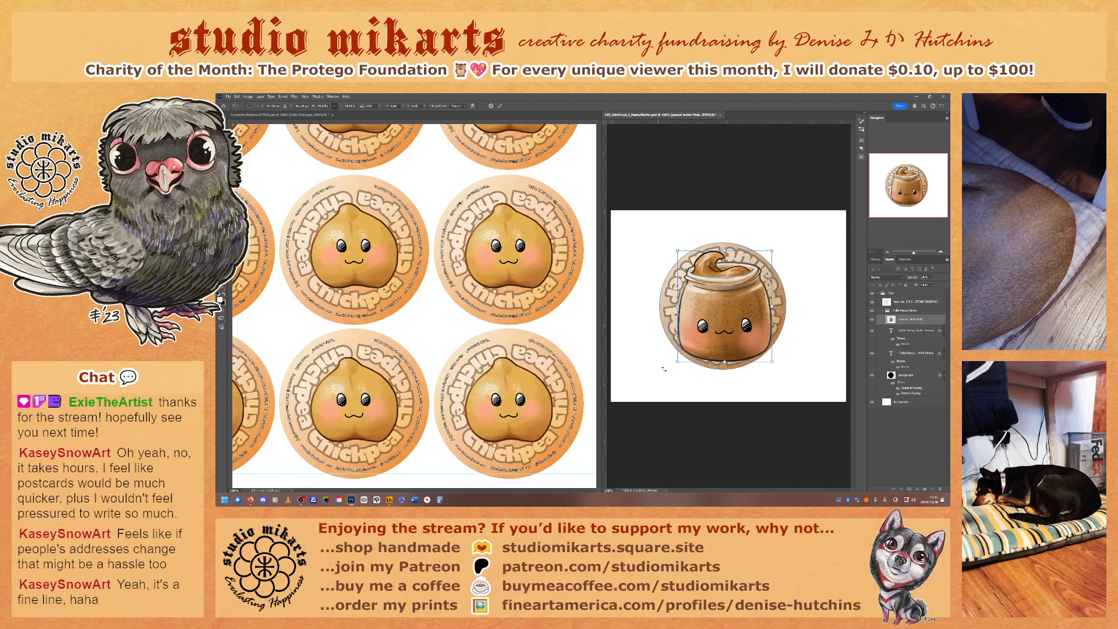
drag(773, 361, 764, 352)
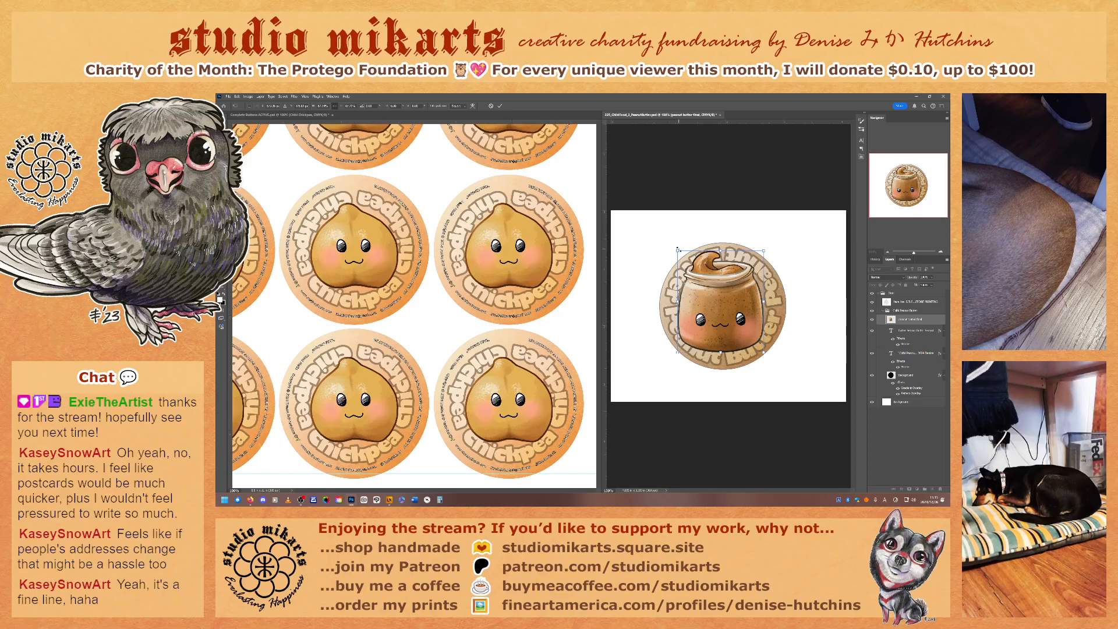
drag(679, 252, 686, 256)
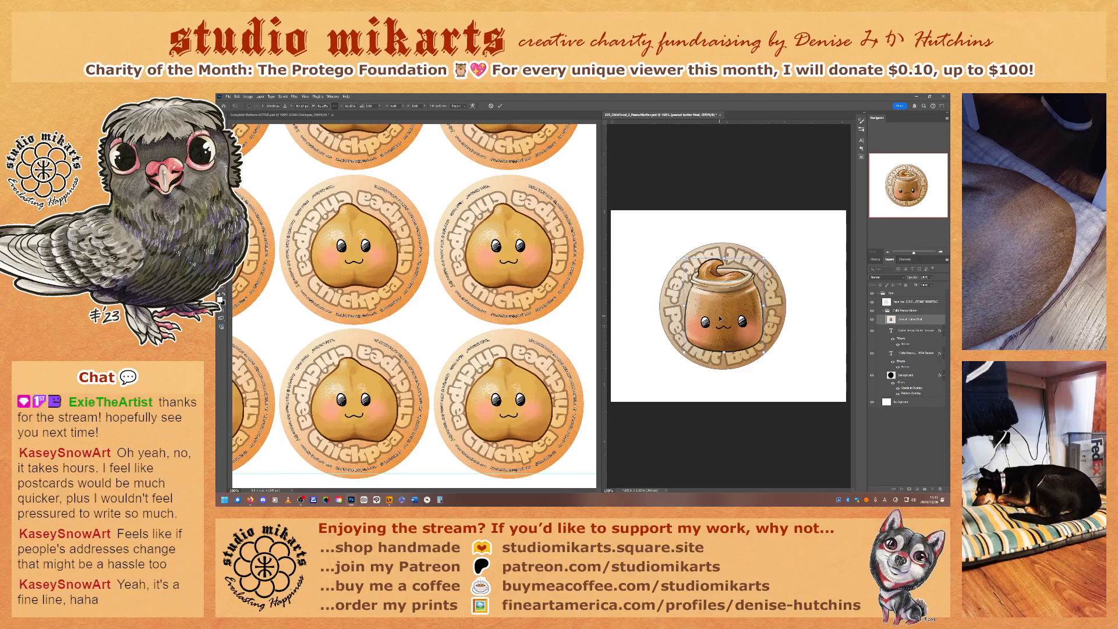
key(Return)
- Duplicate the peanut butter button's layer group and merge the copy into a single layer
key(t)
key(v)
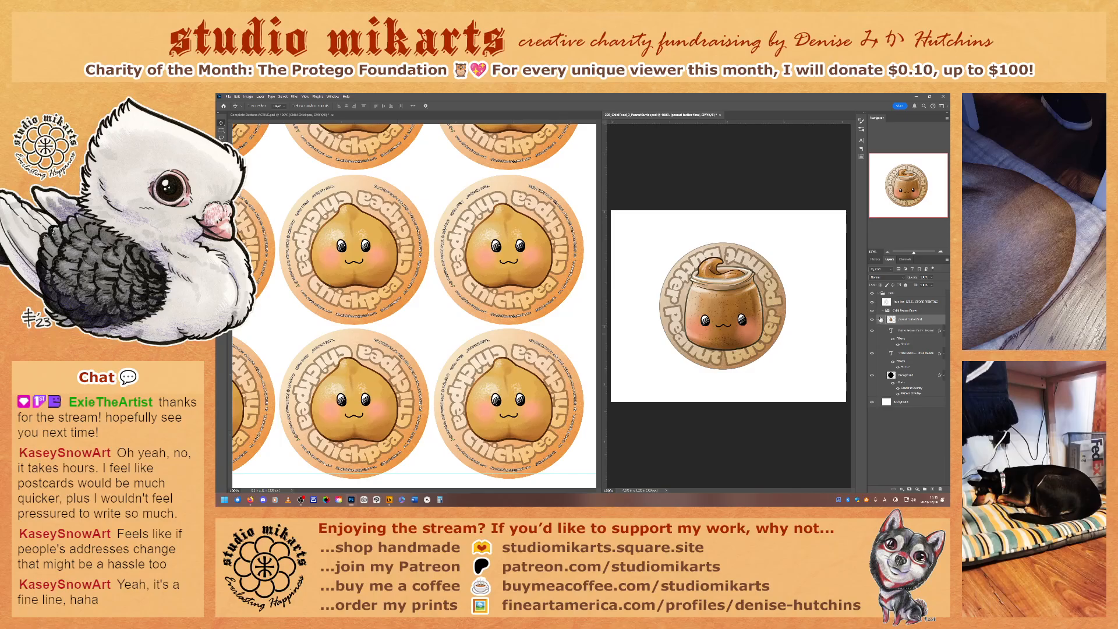
drag(901, 312, 932, 489)
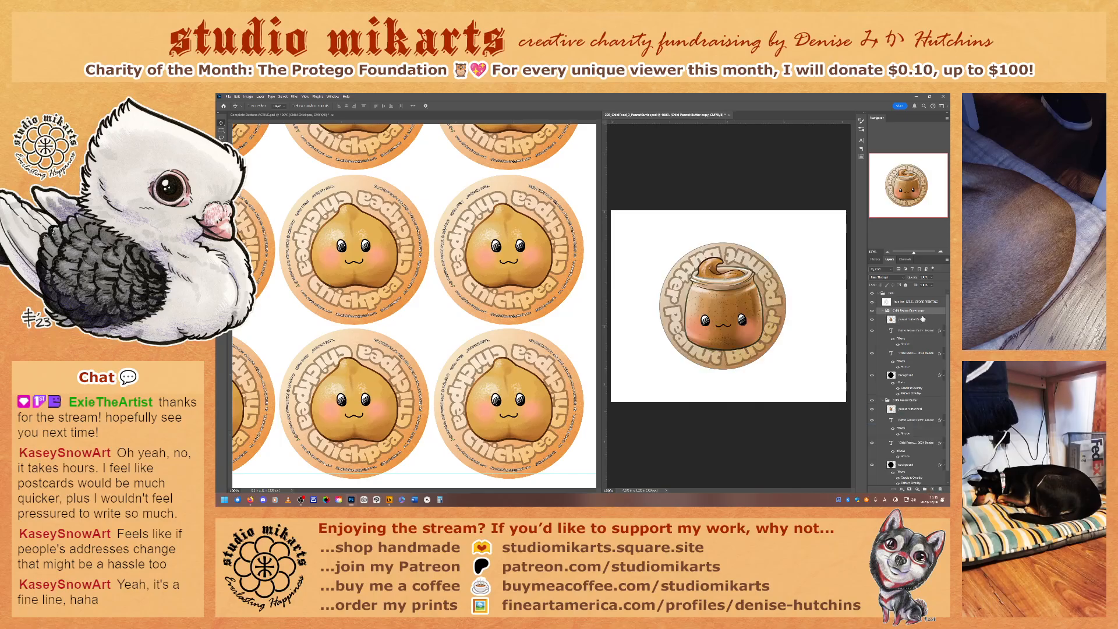
right_click(887, 310)
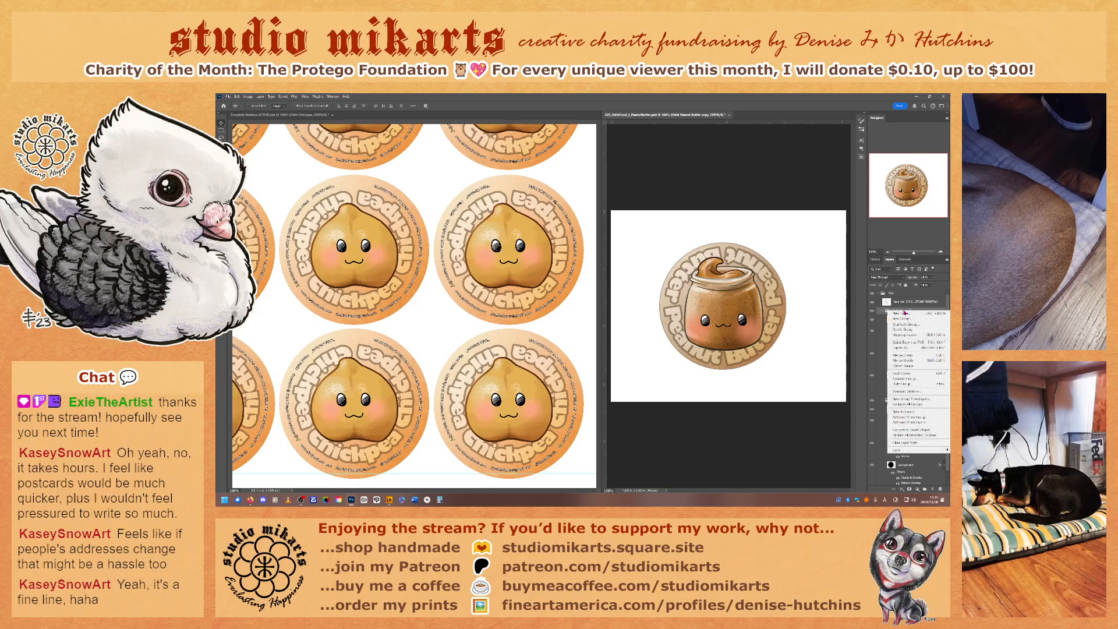
click(906, 355)
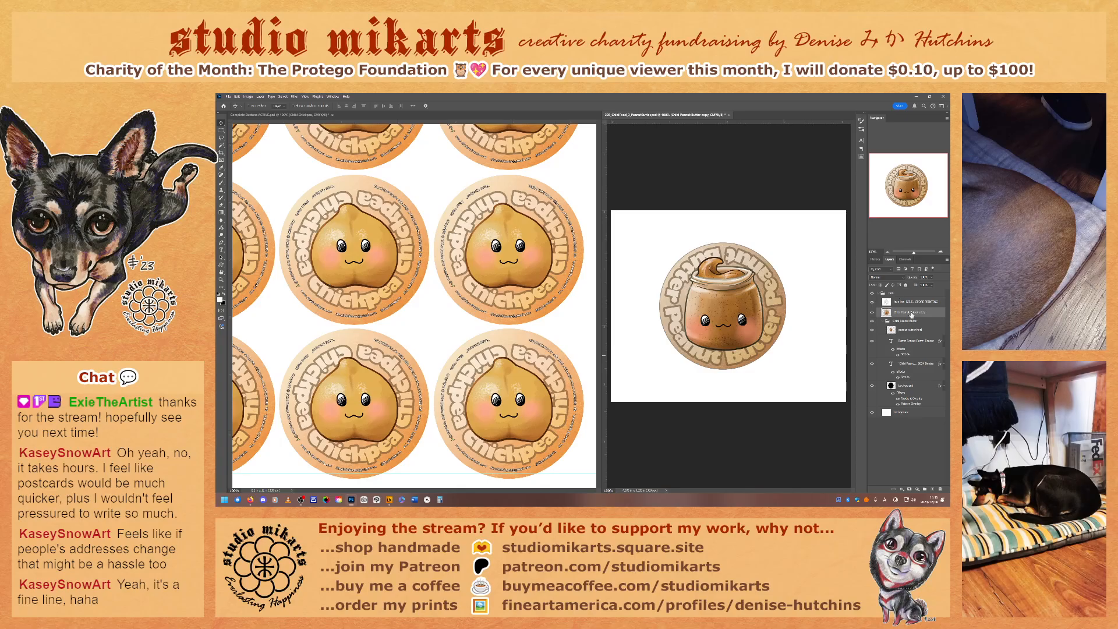
- Copy the merged peanut butter button into the button sheet document and delete the unneeded neighbouring layer there
drag(912, 315, 421, 265)
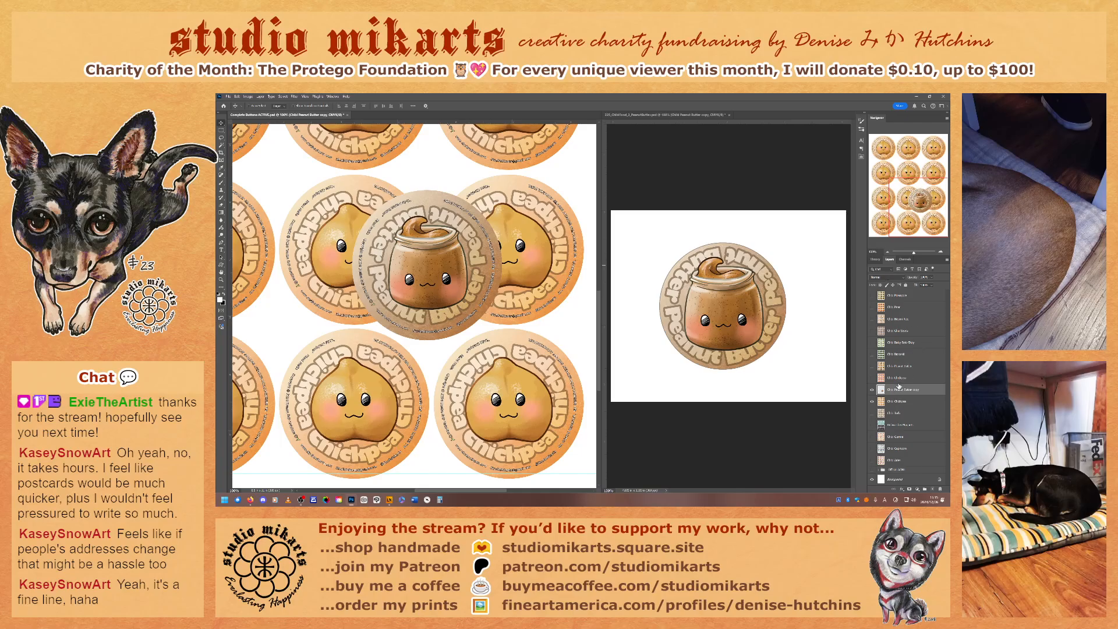
drag(898, 386, 941, 491)
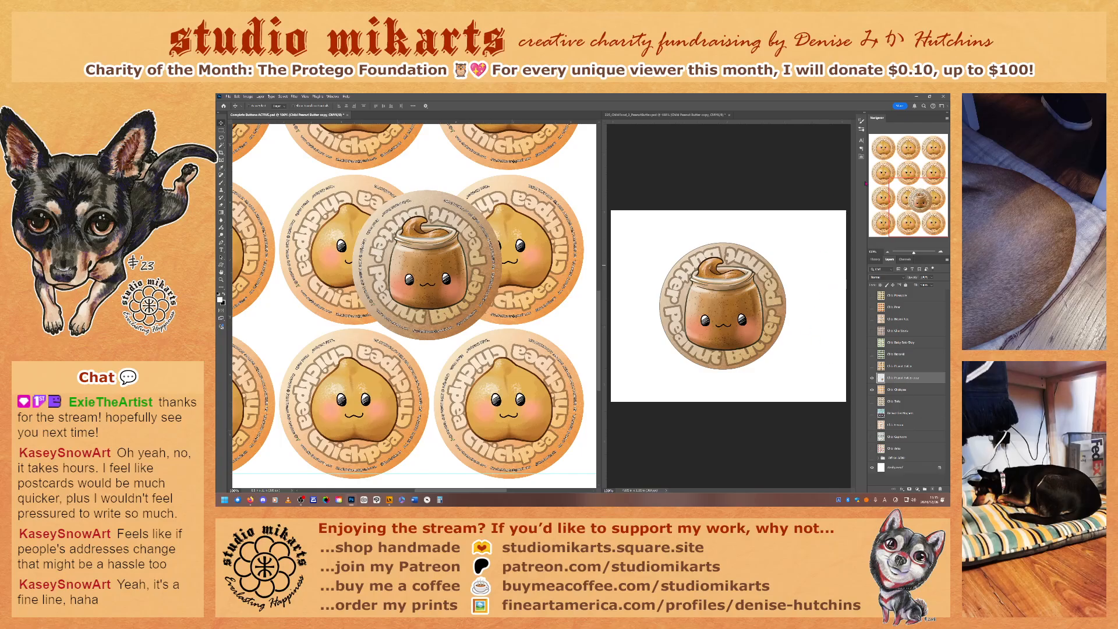
- Position the peanut butter button over the sheet's upper-left chickpea button, nudging it left into alignment, and duplicate its layer
drag(916, 200, 824, 153)
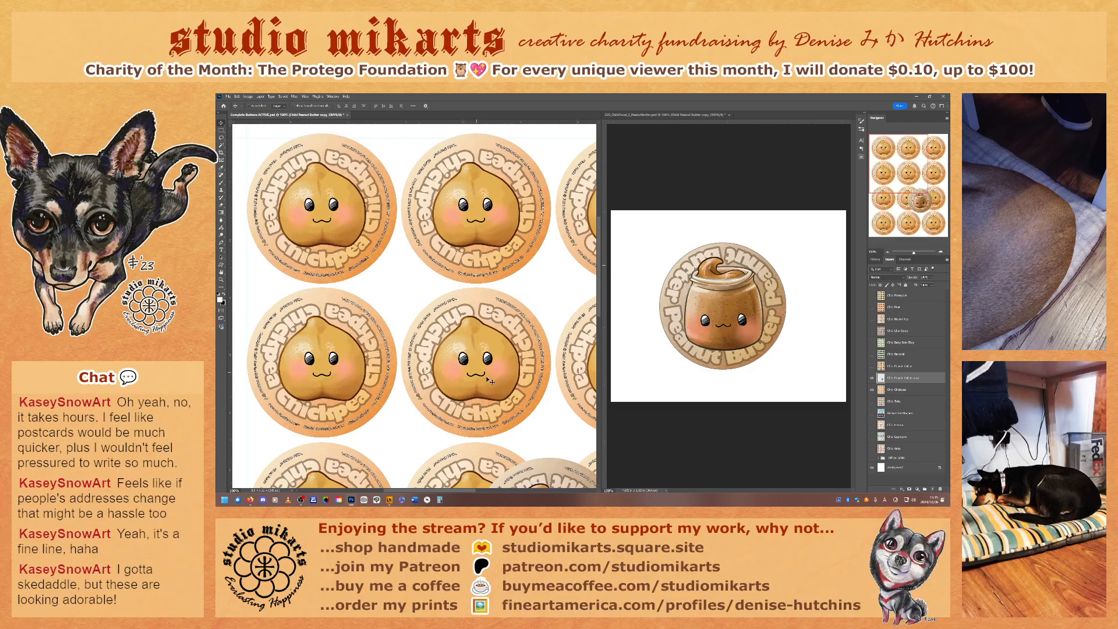
drag(556, 478, 320, 188)
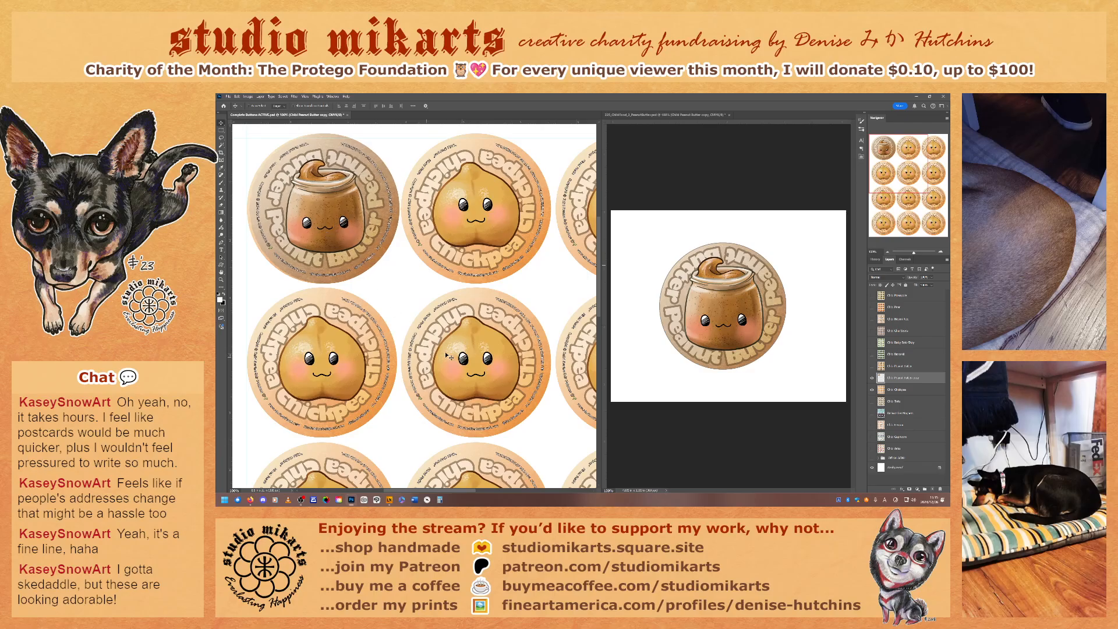
click(940, 253)
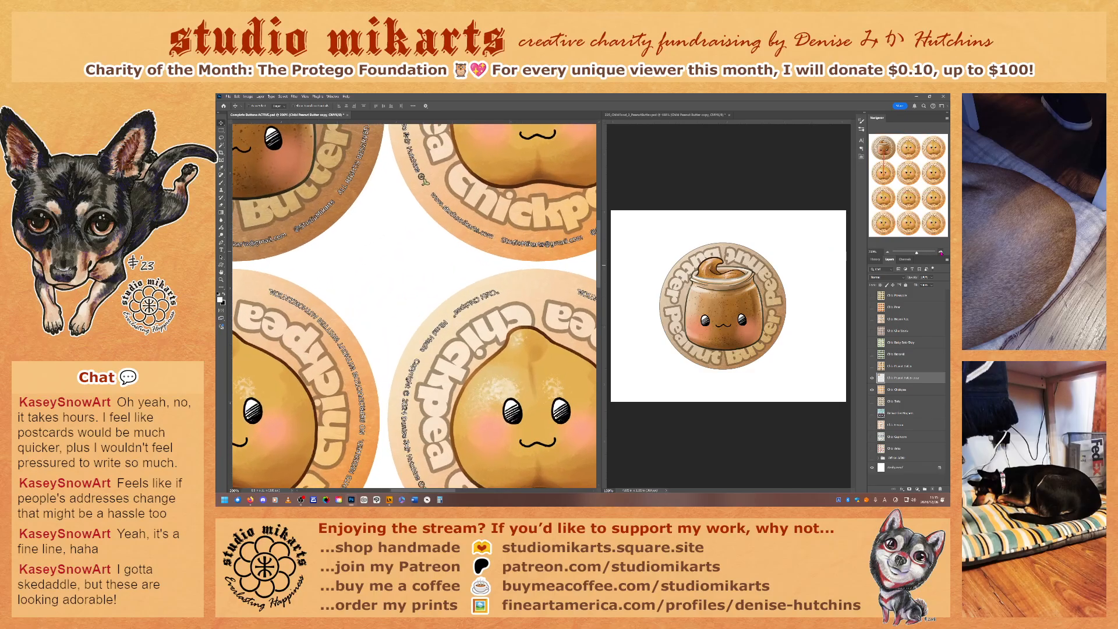
drag(902, 158, 882, 135)
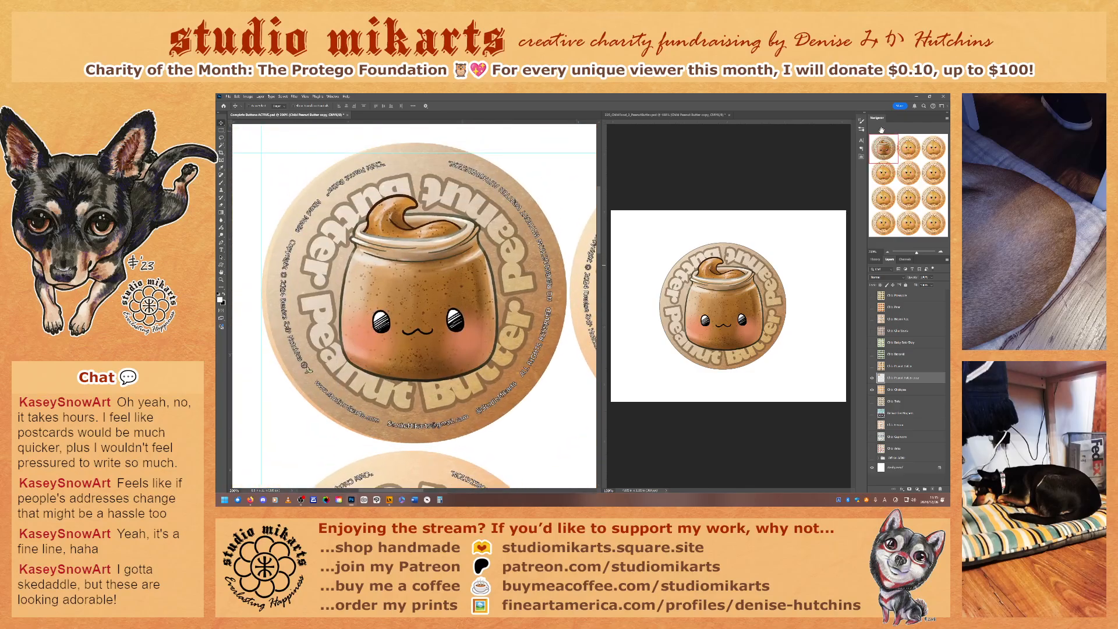
key(Left)
key(Left)
key(Left)
key(Left)
key(Left)
key(Left)
key(Left)
key(Left)
key(Left)
key(Left)
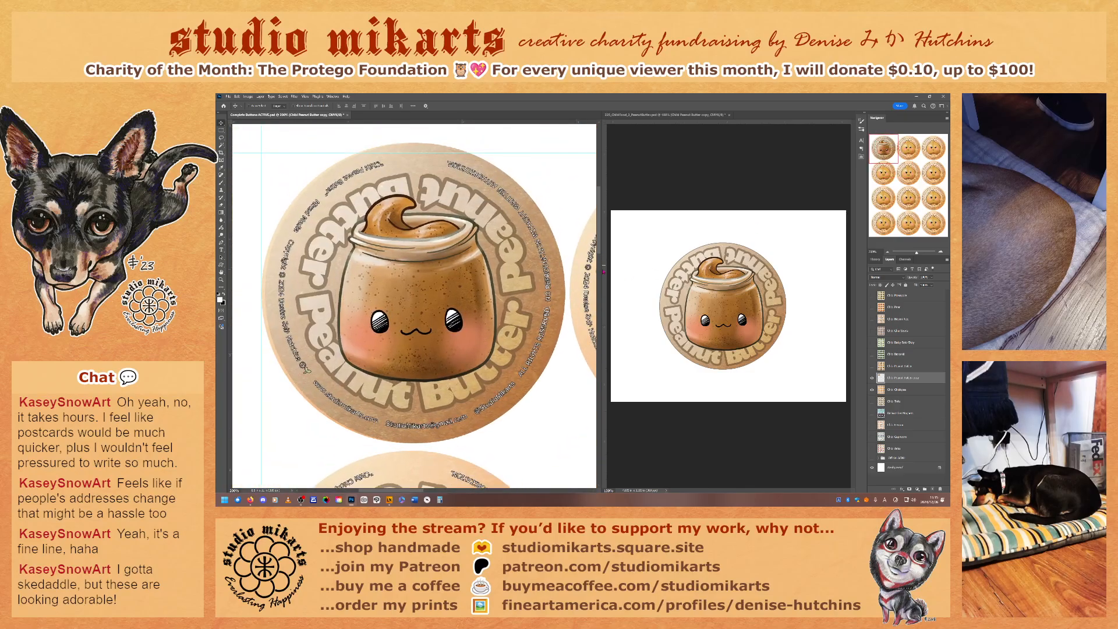
key(Left)
key(Left)
key(Left)
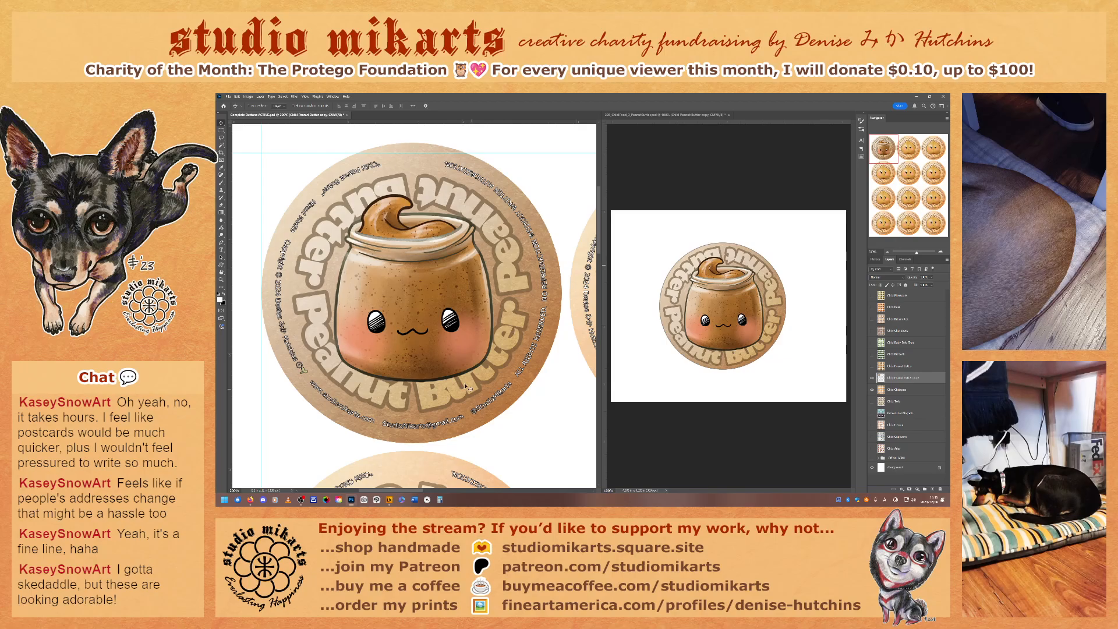
drag(895, 381, 931, 488)
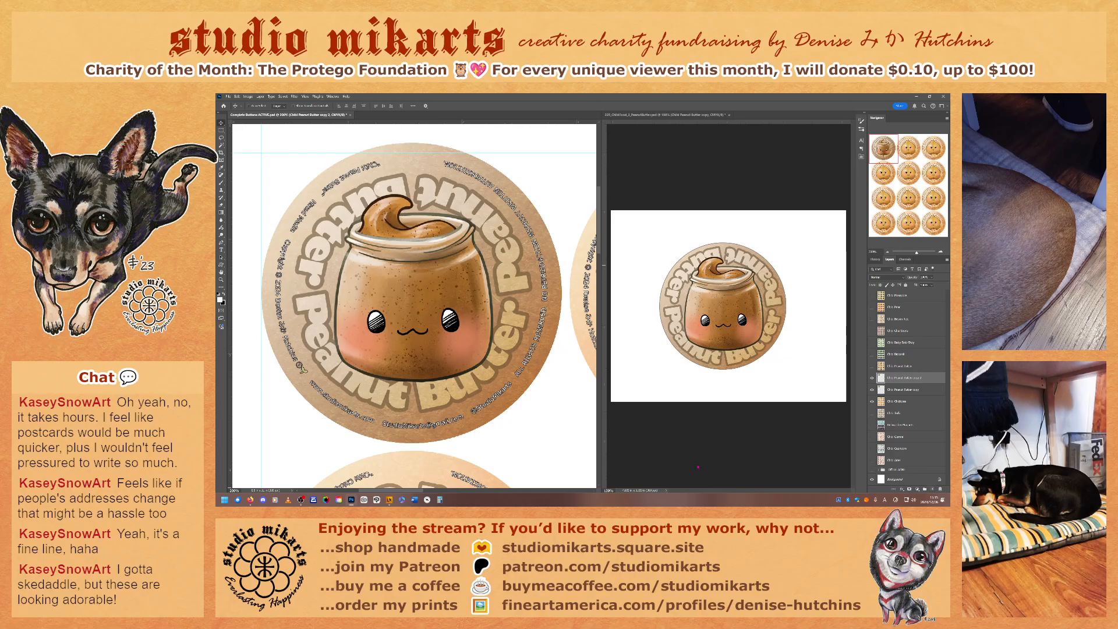
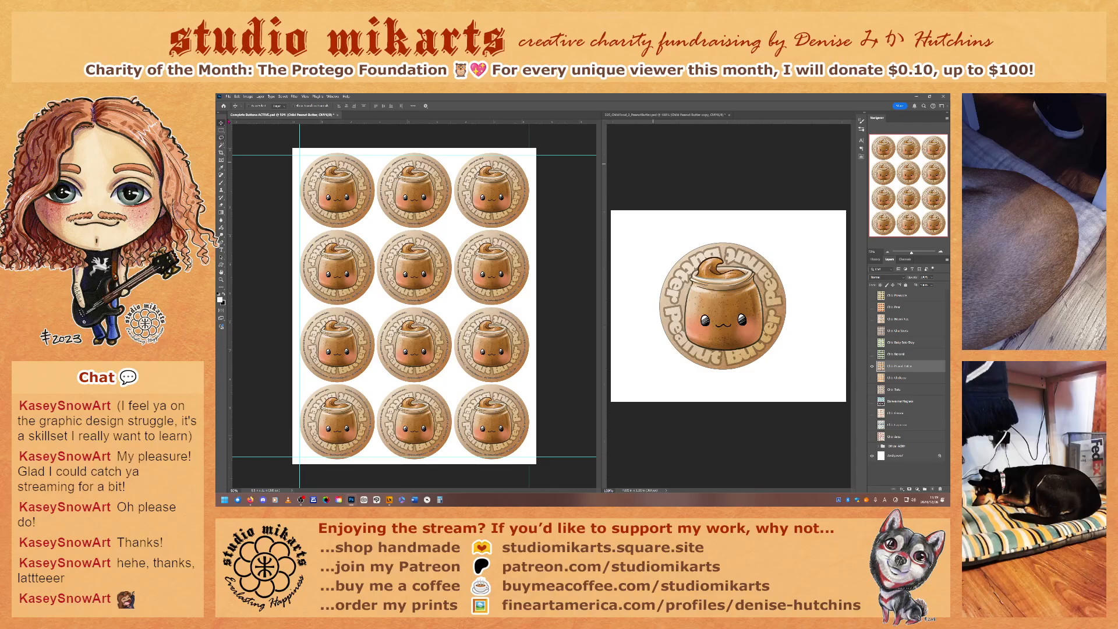
- Open the Broccoli button PSD and dock it in the same window group as the peanut butter document
click(229, 97)
click(235, 108)
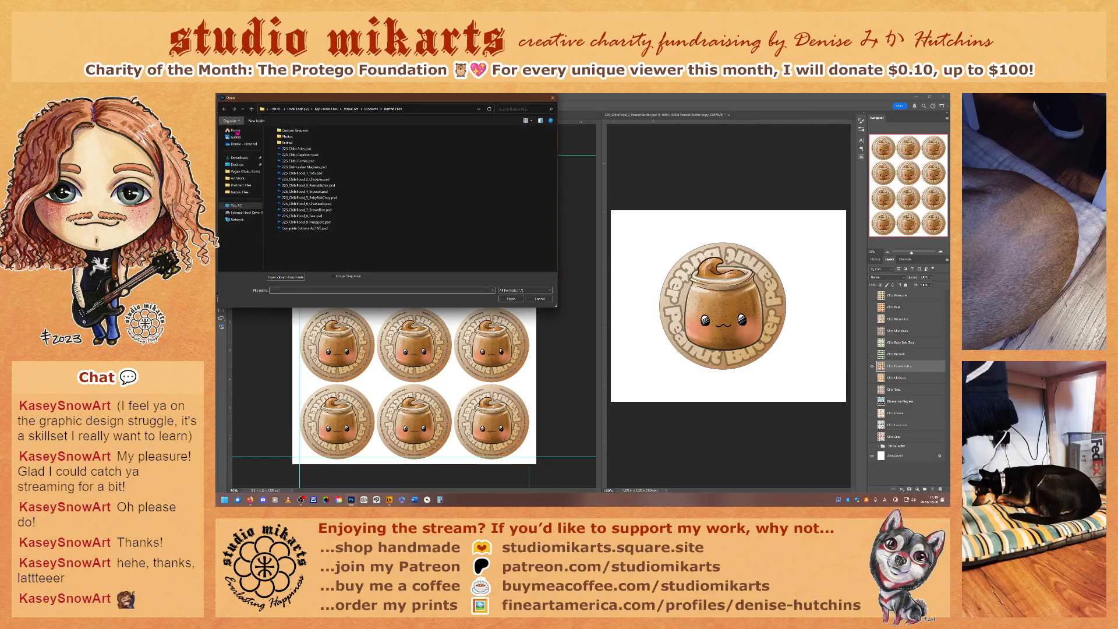
click(306, 191)
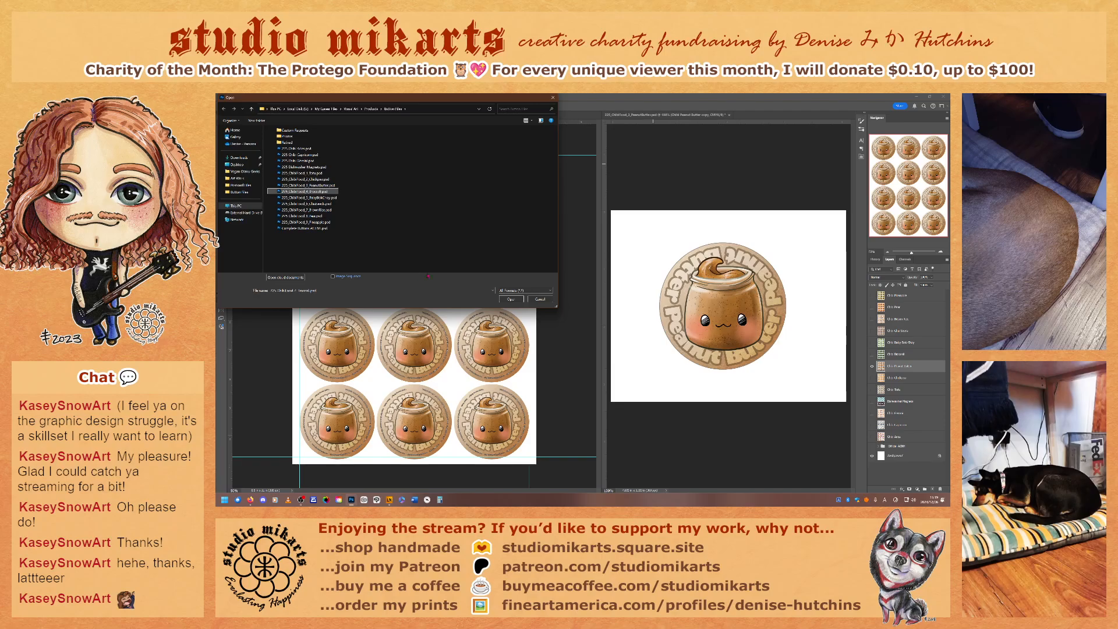
click(510, 300)
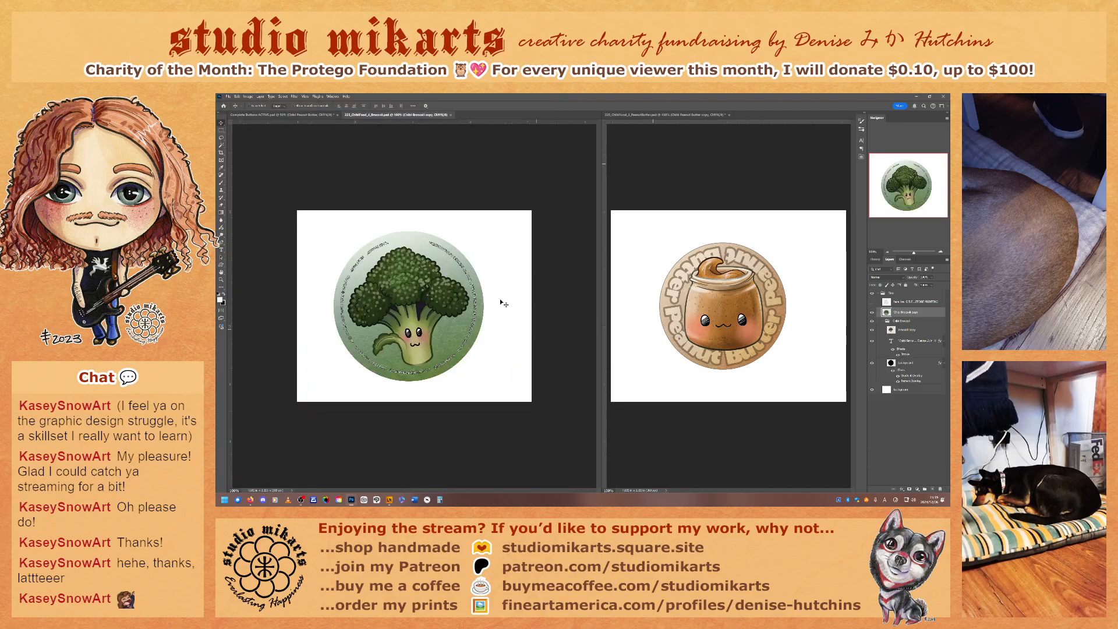
drag(396, 114, 747, 116)
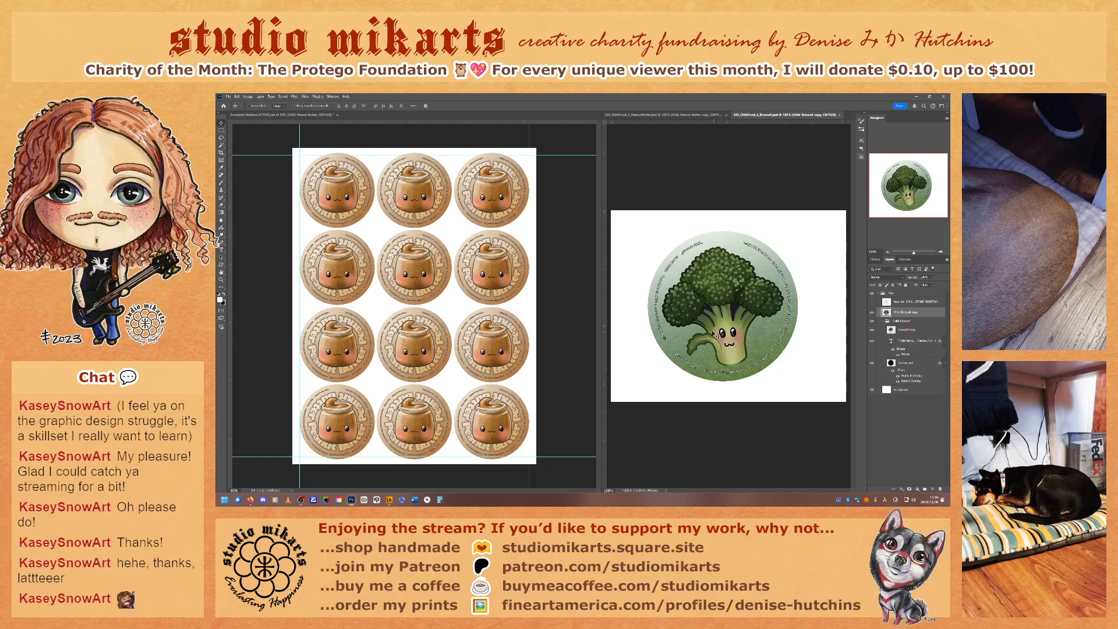
- Duplicate the "Butter Peanut Butter Peanut" text layer from the peanut butter document into the broccoli document
click(653, 117)
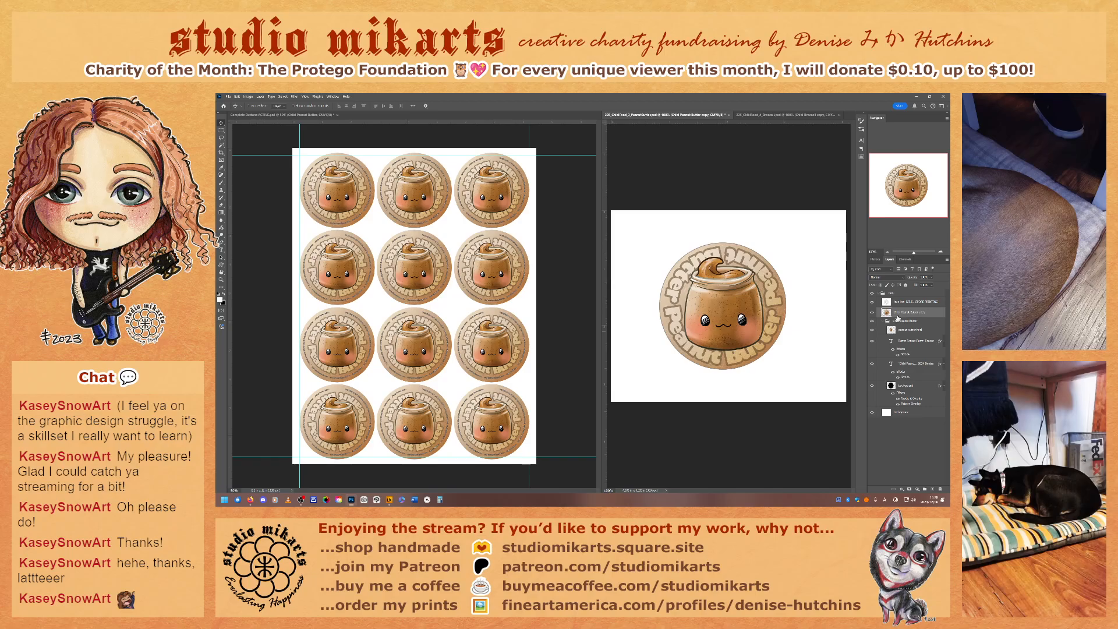
right_click(915, 344)
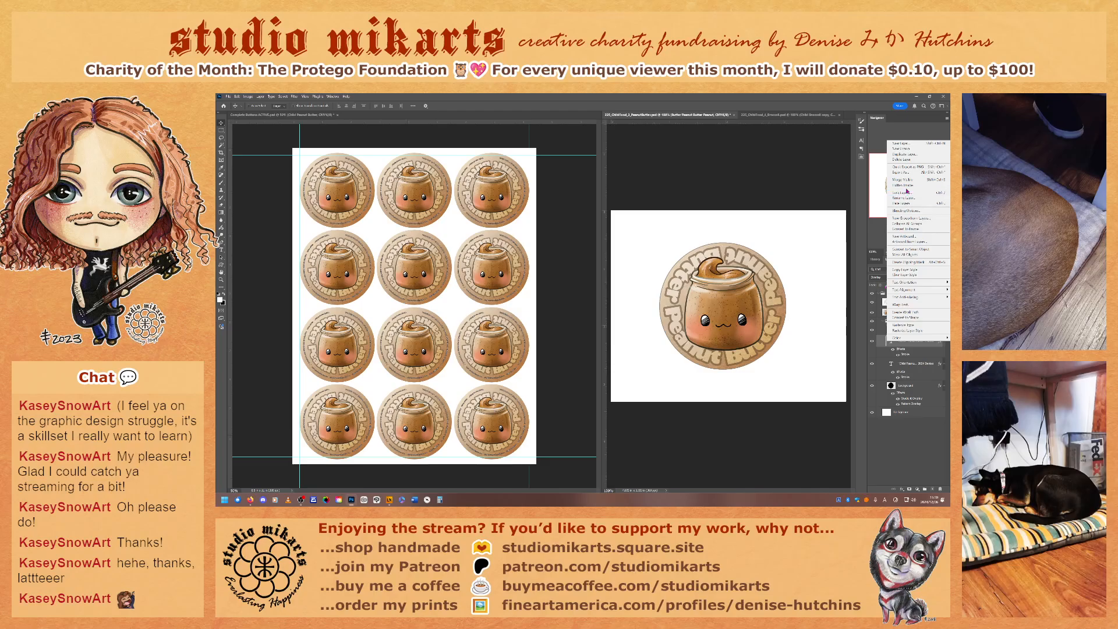
click(904, 155)
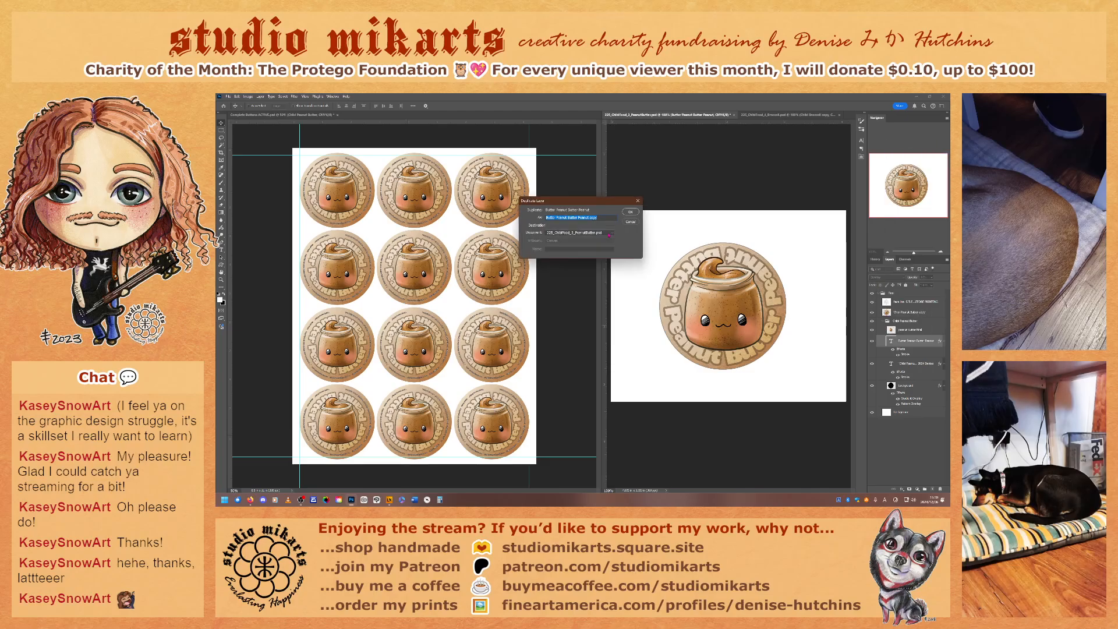
click(579, 233)
click(587, 247)
click(631, 213)
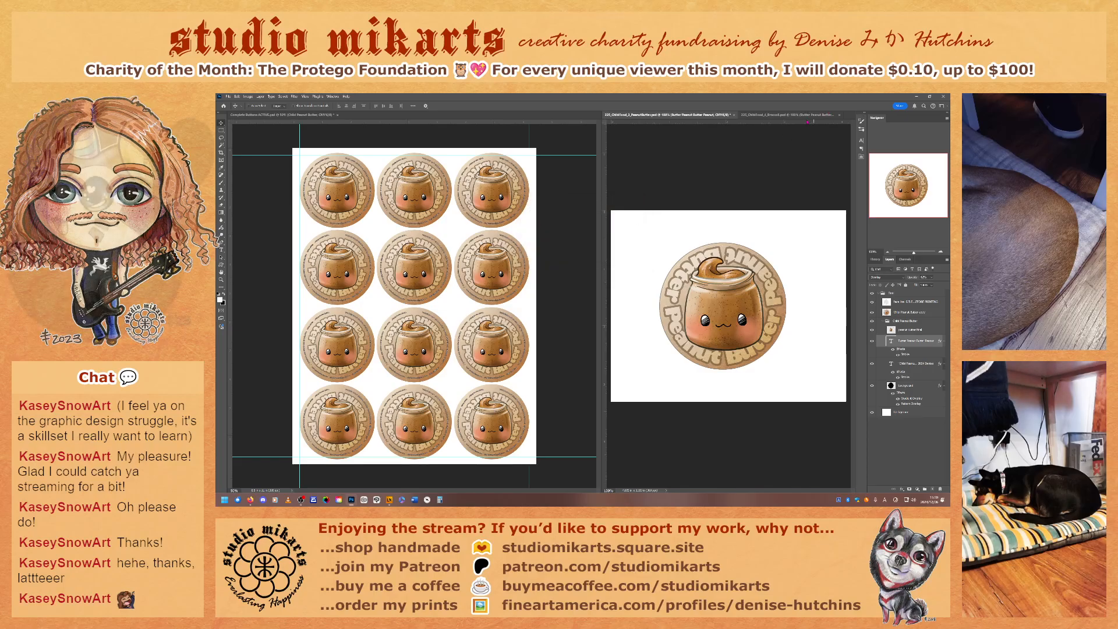
click(786, 115)
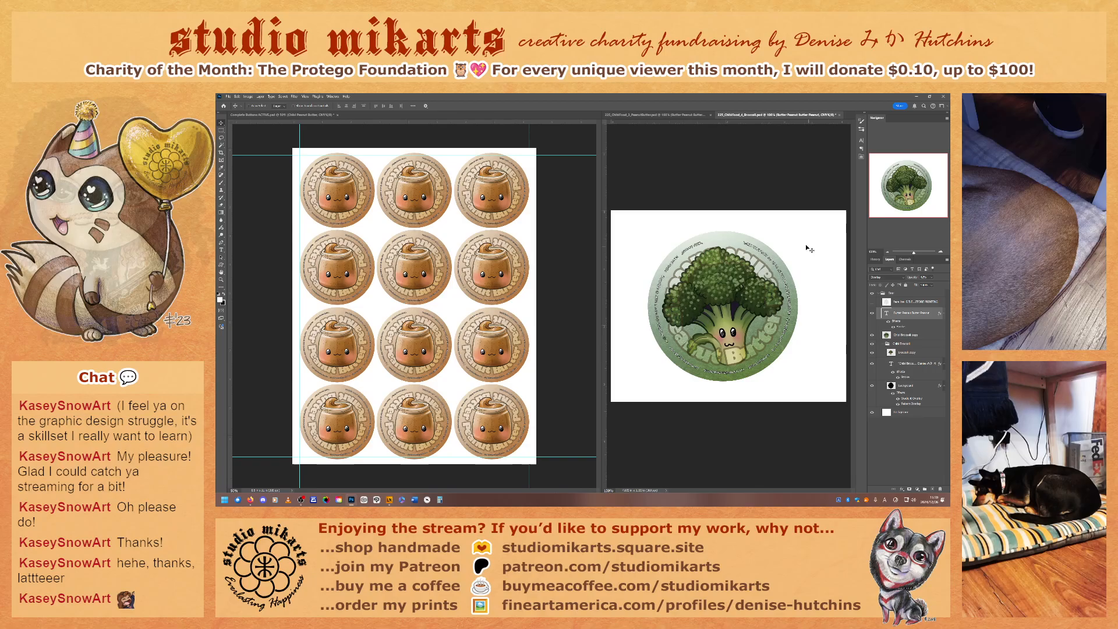
- Hide the "DELETE BEFORE PRINTING" overlay in the peanut butter document, then save and close it
click(656, 115)
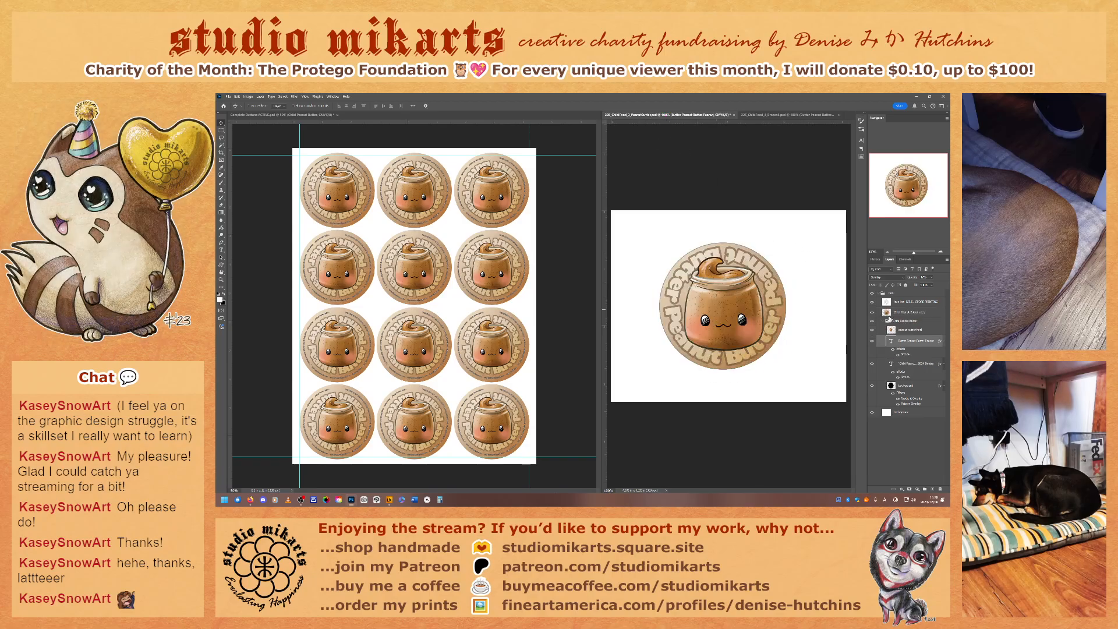
click(872, 302)
click(913, 313)
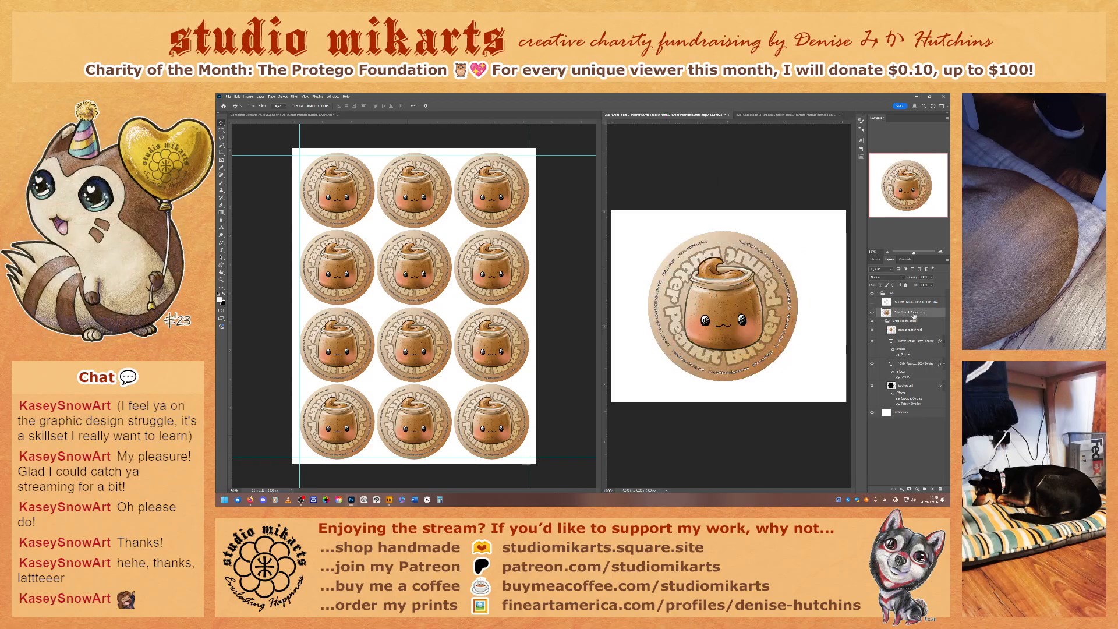
key(ctrl+s)
click(727, 115)
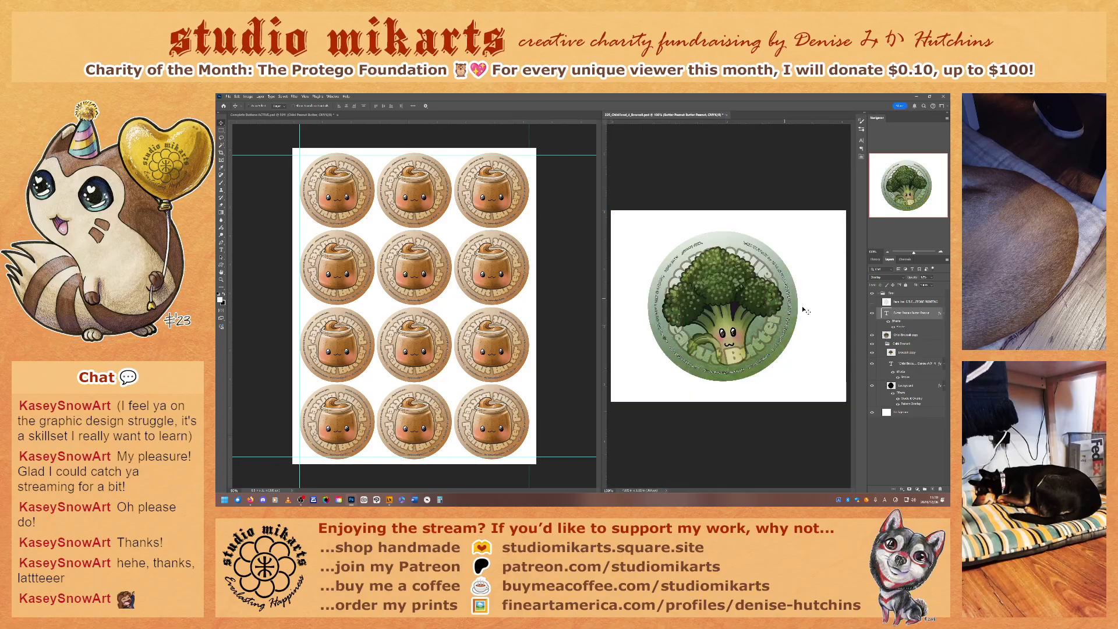
- Move the copied text layer beneath the broccoli artwork in its group, delete the old merged broccoli layer, and hide the artwork
drag(906, 313, 902, 355)
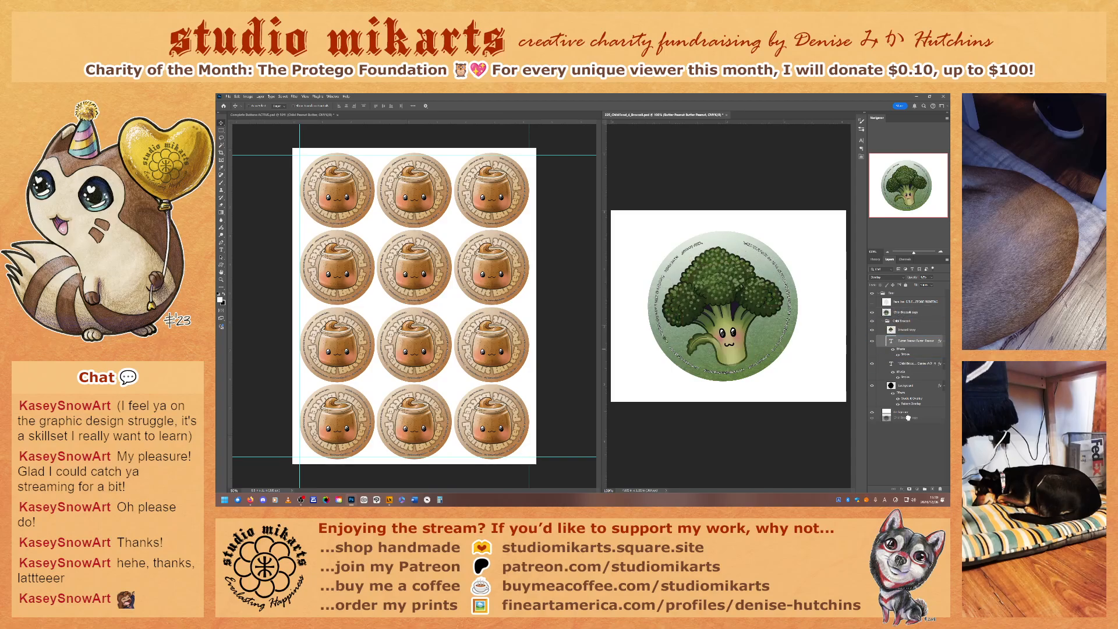
click(942, 489)
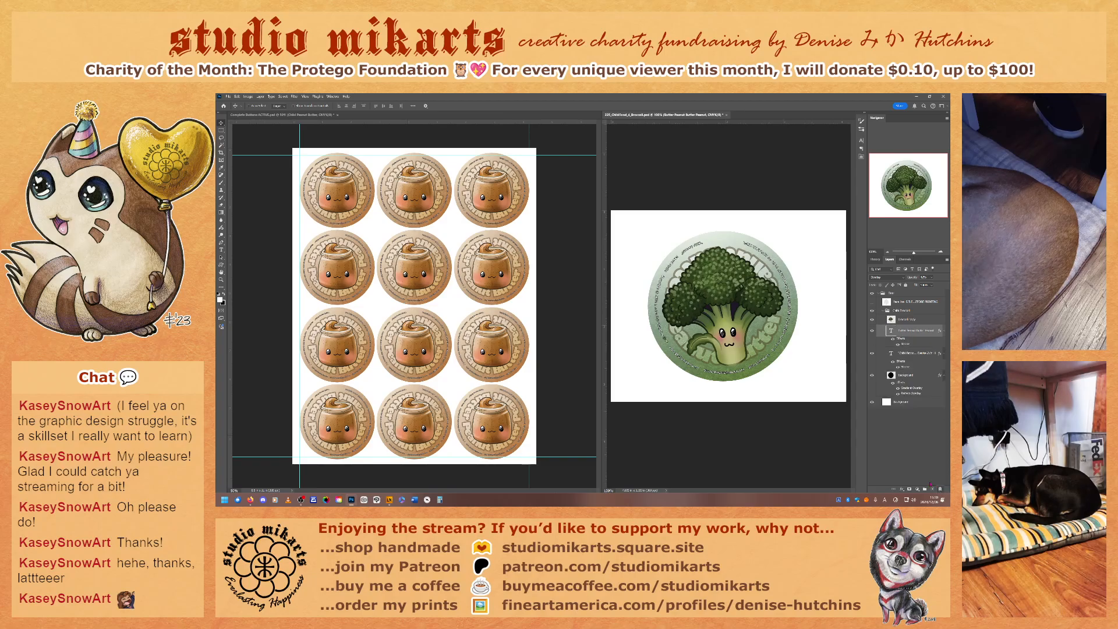
click(871, 319)
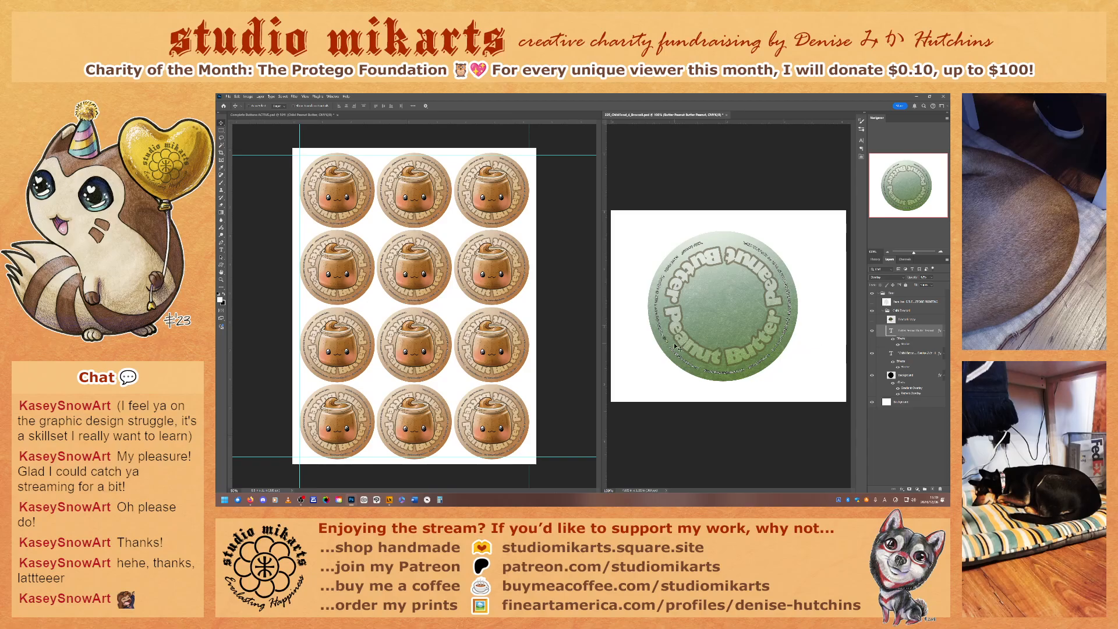
- Replace the peanut butter ring lettering with "Broccoli Broccoli Broccoli"
click(221, 249)
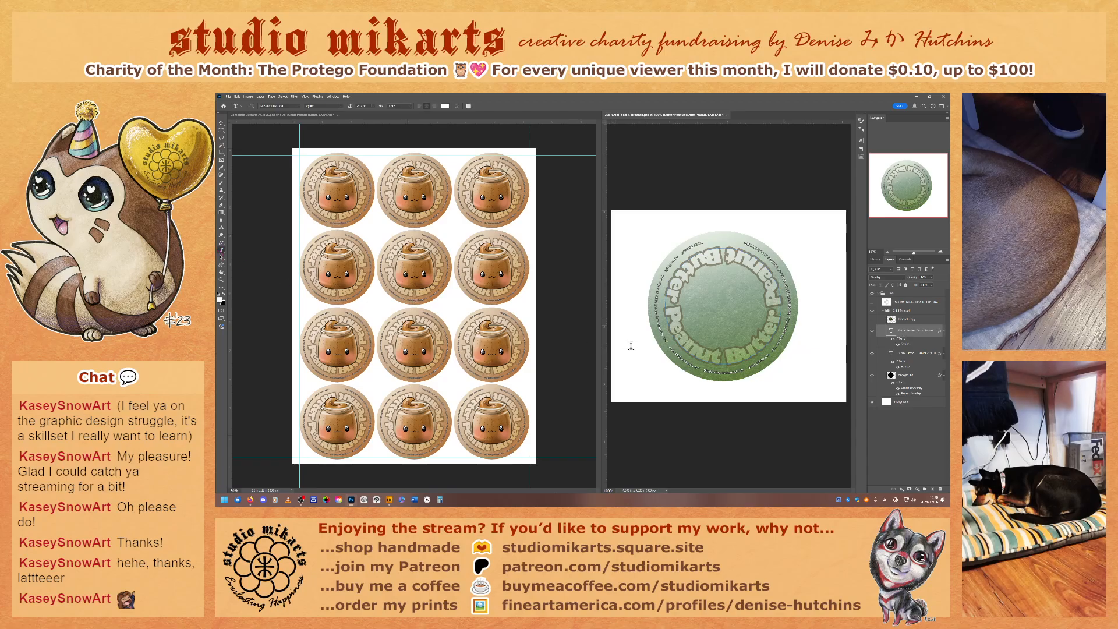
click(739, 367)
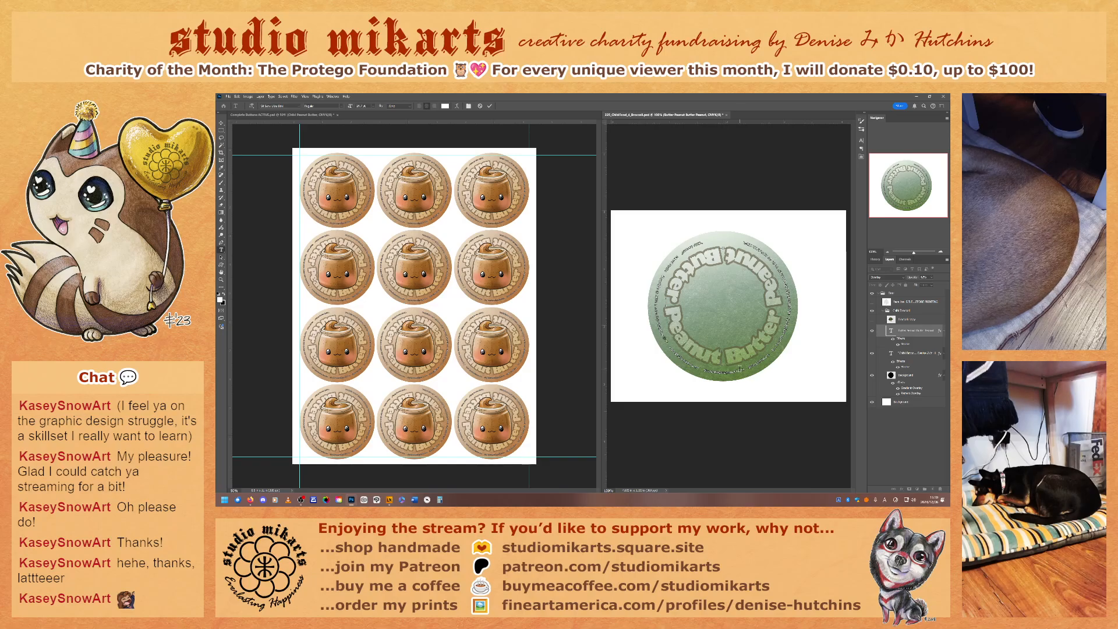
key(ctrl+a)
text(B)
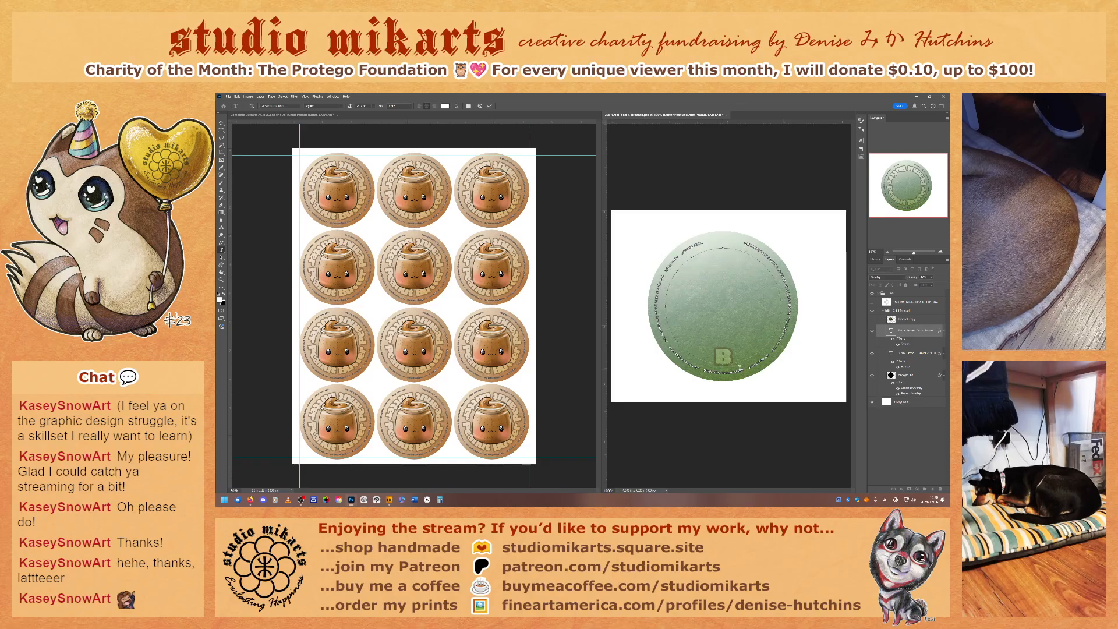
text(roccoli)
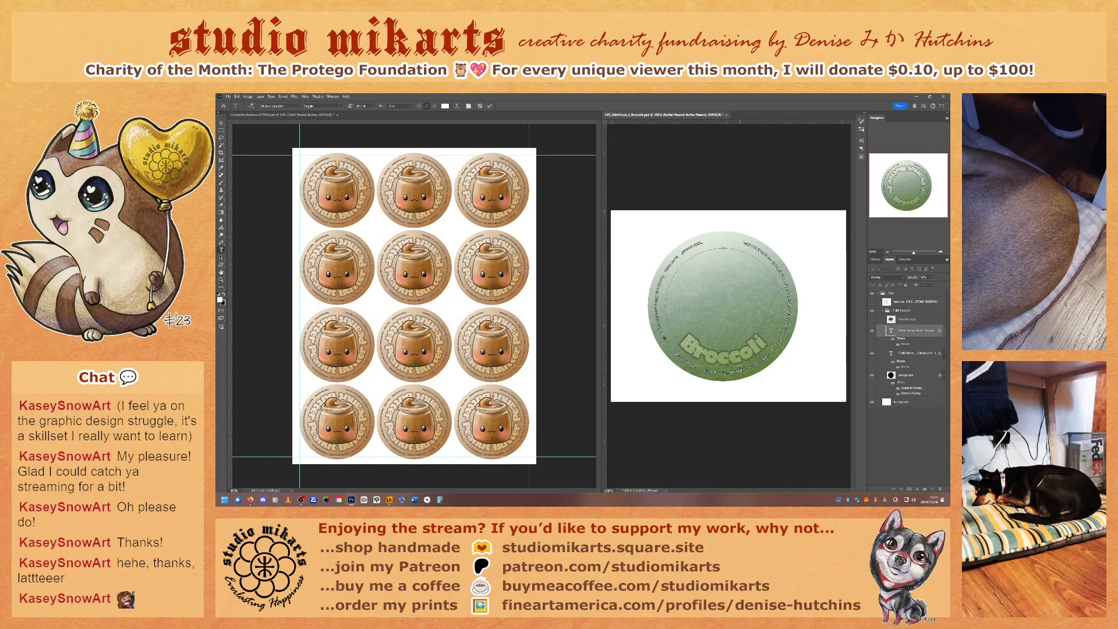
text( Broccoli)
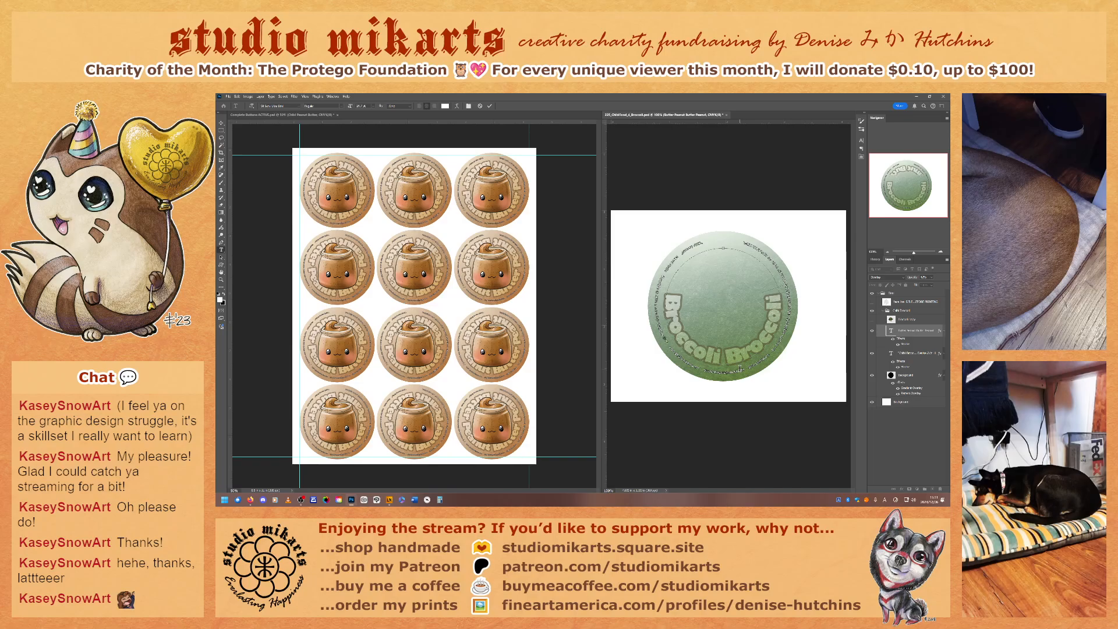
text( Broccoli)
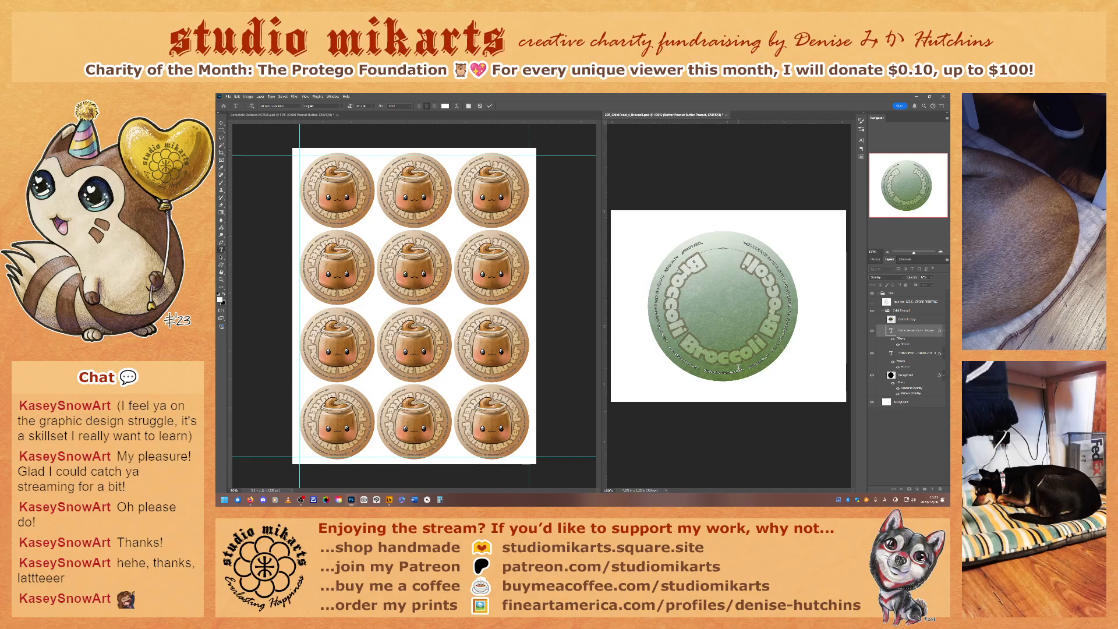
- Set the font size of all the Broccoli ring lettering to 28, after trying 25, and commit the text
key(ctrl+a)
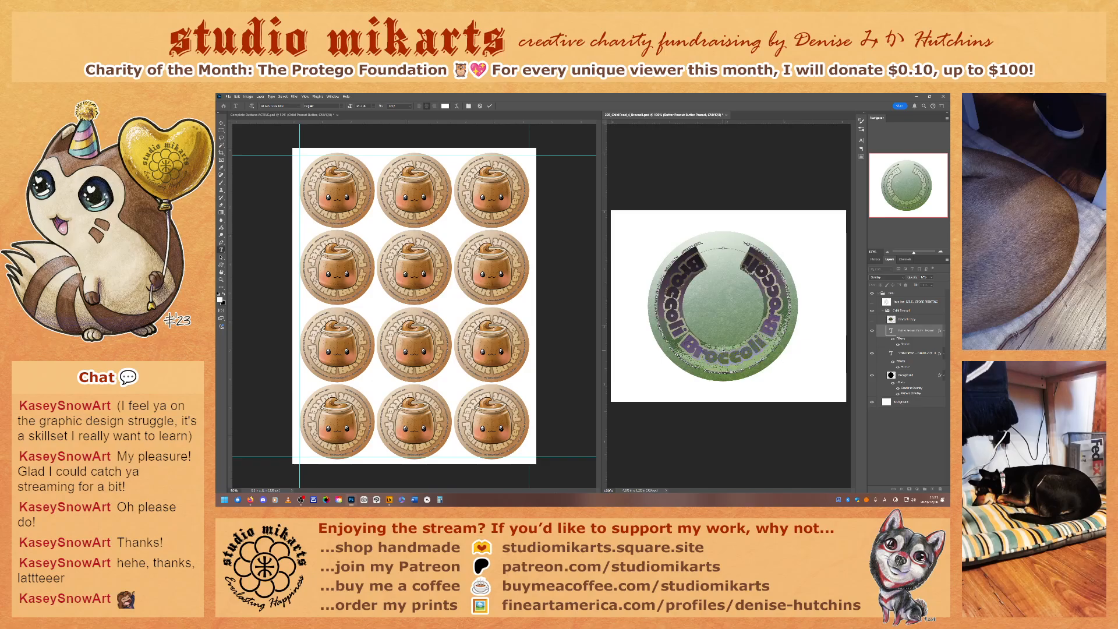
click(862, 140)
click(808, 155)
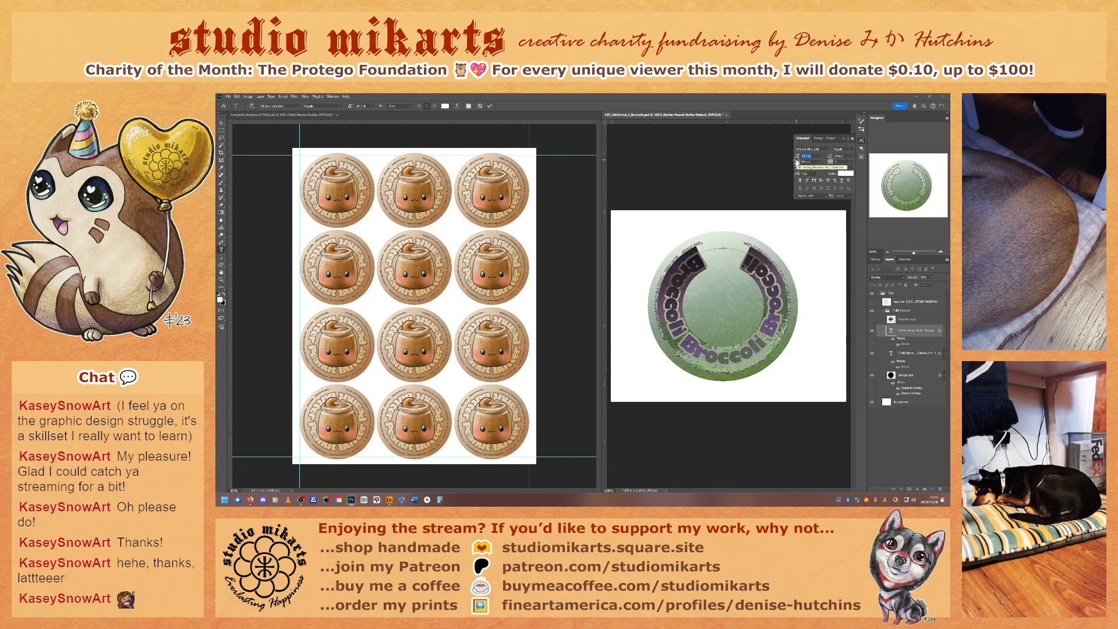
text(25)
key(Return)
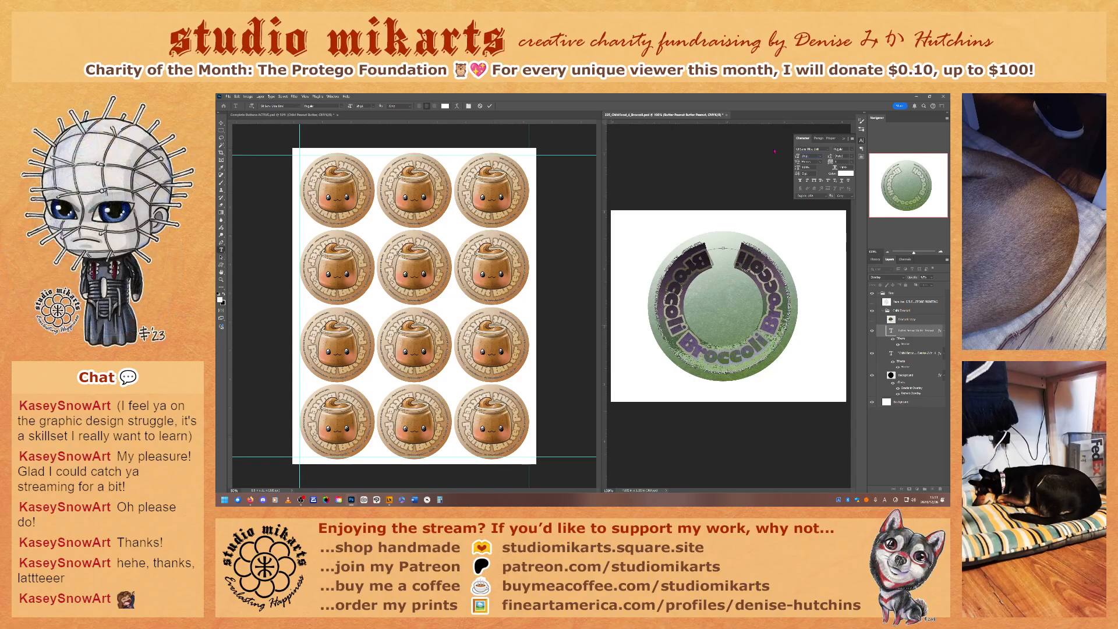
click(806, 156)
text(28)
key(Return)
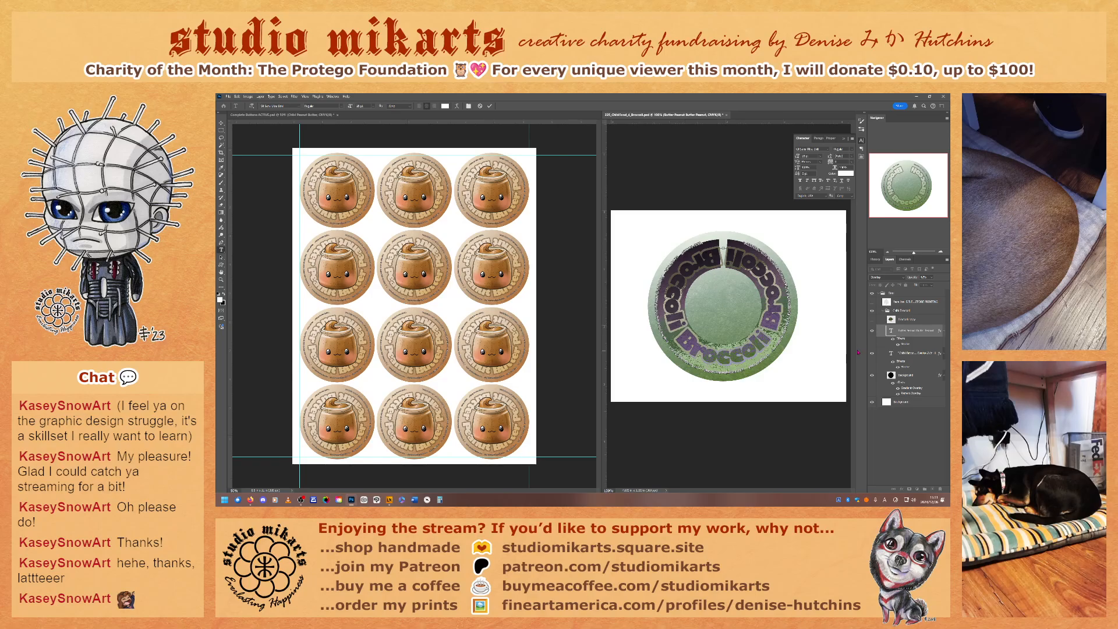
click(920, 339)
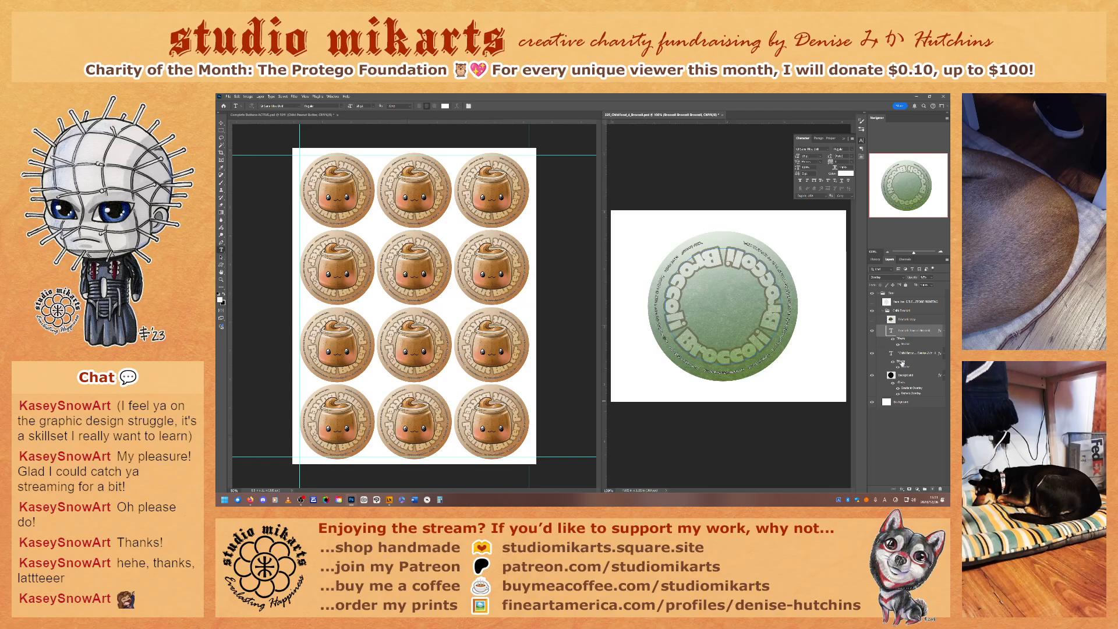
- Show the broccoli artwork layer and the "DELETE BEFORE PRINTING" overlay again, keeping the artwork layer selected
click(905, 321)
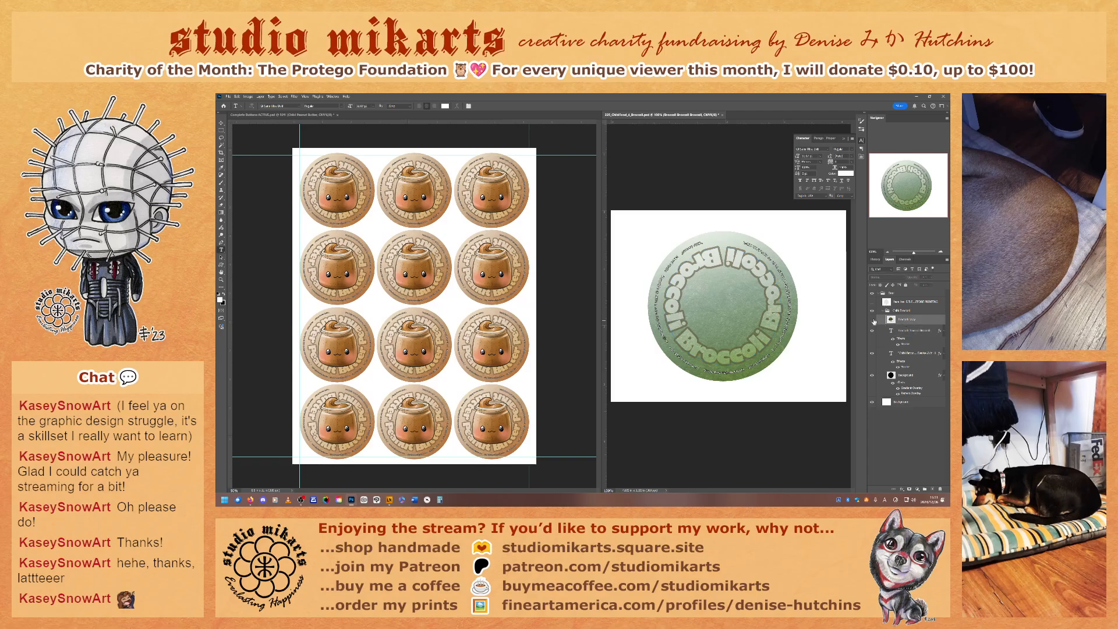
click(872, 319)
click(872, 302)
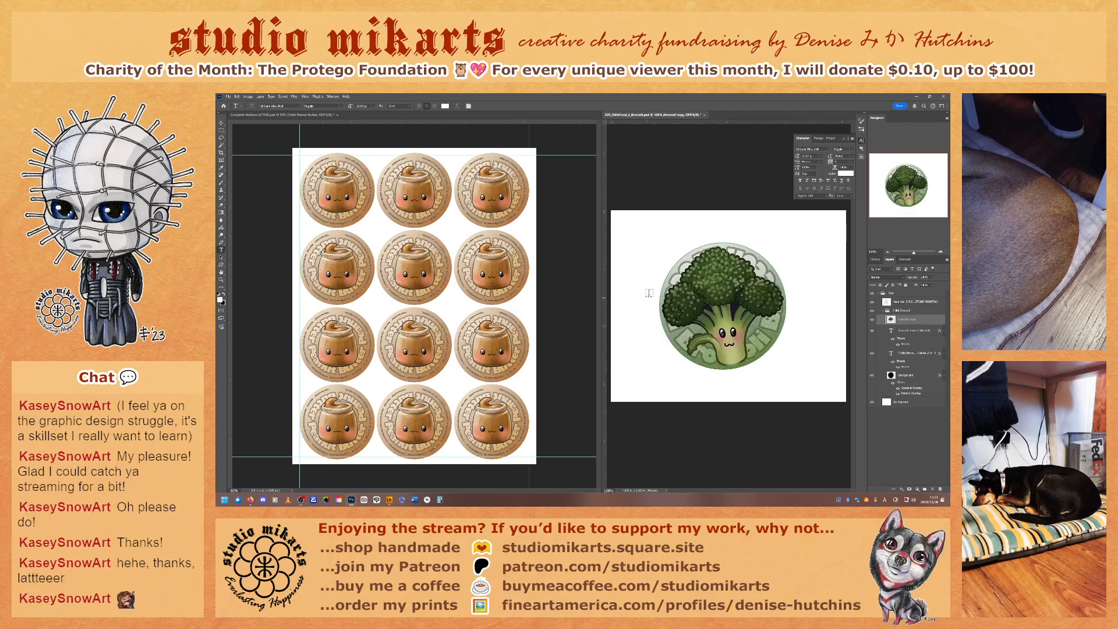
- Scale the broccoli artwork down with Free Transform so the ring lettering shows around it, and apply the transformation
key(ctrl+t)
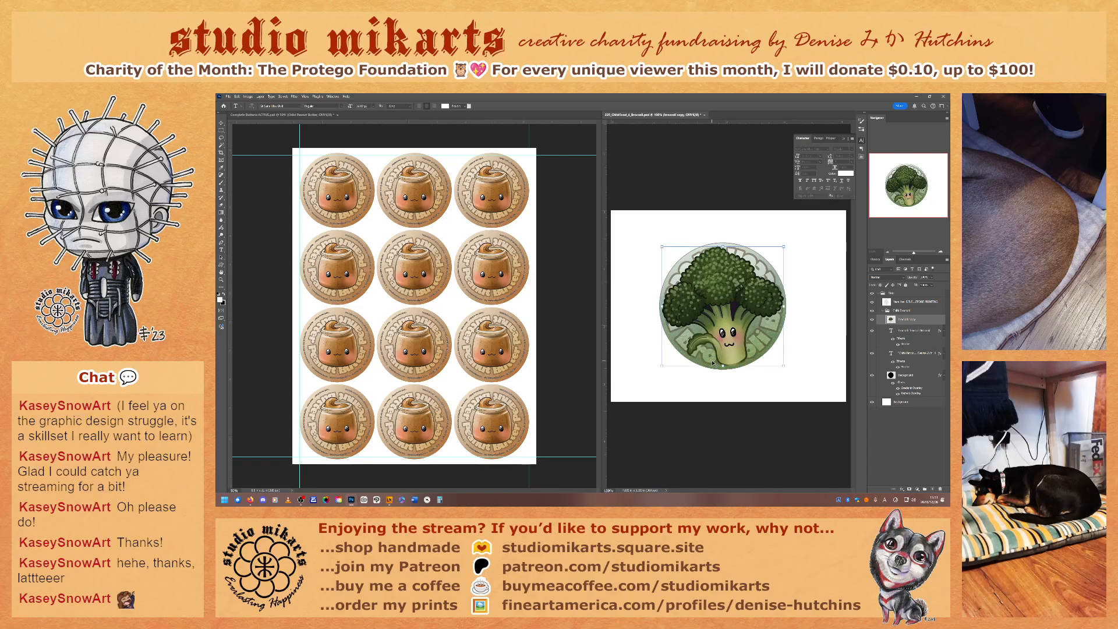
drag(661, 365, 669, 357)
drag(786, 246, 776, 254)
drag(775, 356, 773, 354)
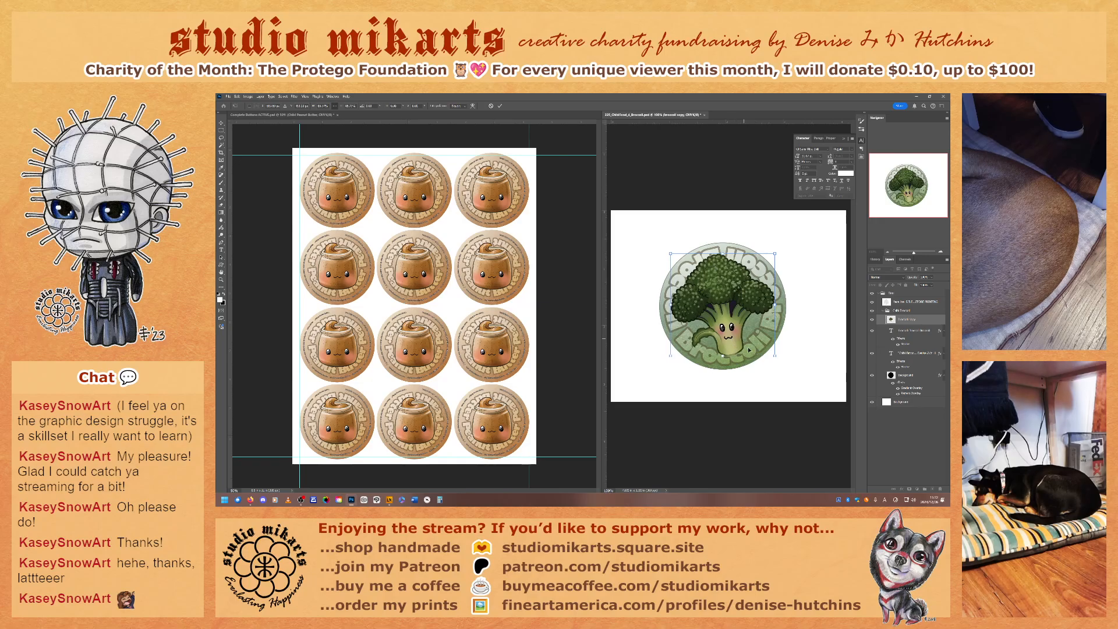
drag(775, 355, 771, 352)
key(Return)
key(t)
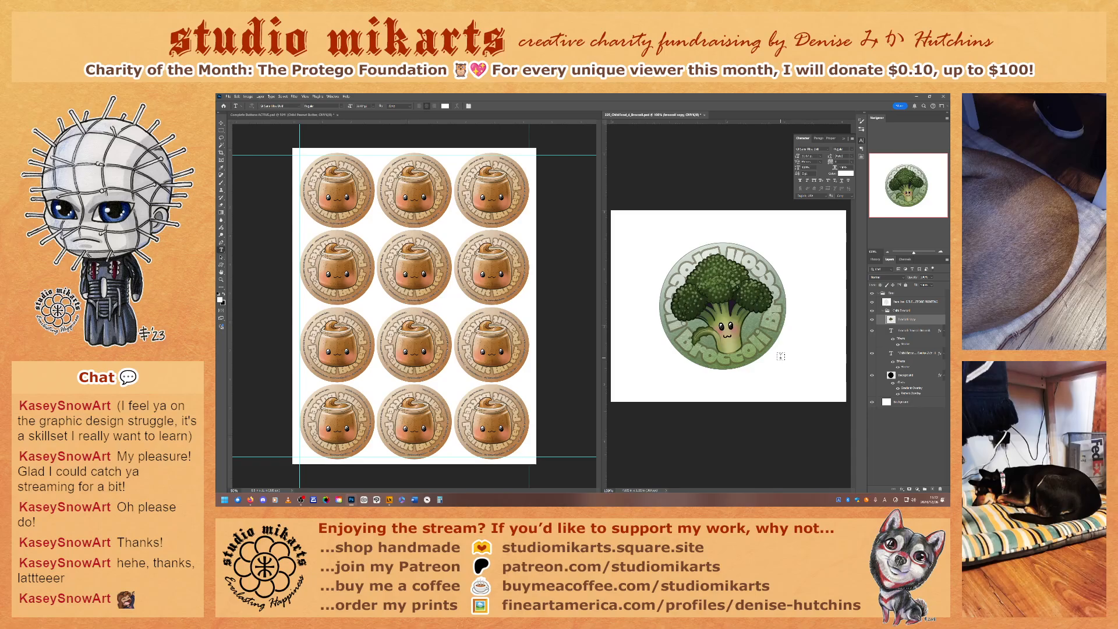
key(v)
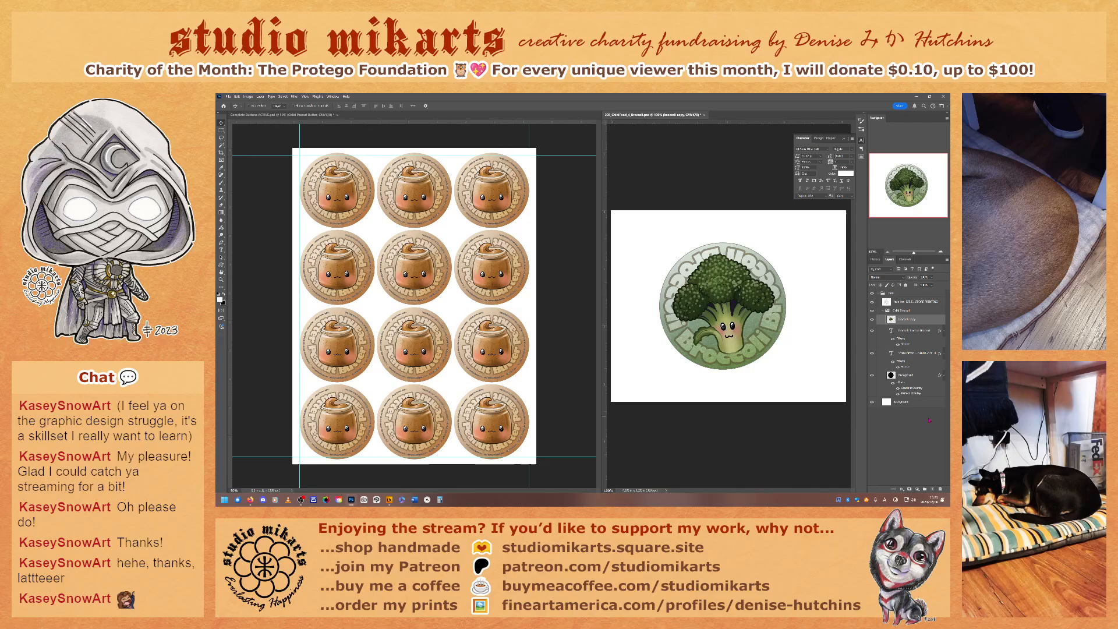
- Duplicate the broccoli button's layer group and merge the copy into a single layer
drag(911, 314, 933, 491)
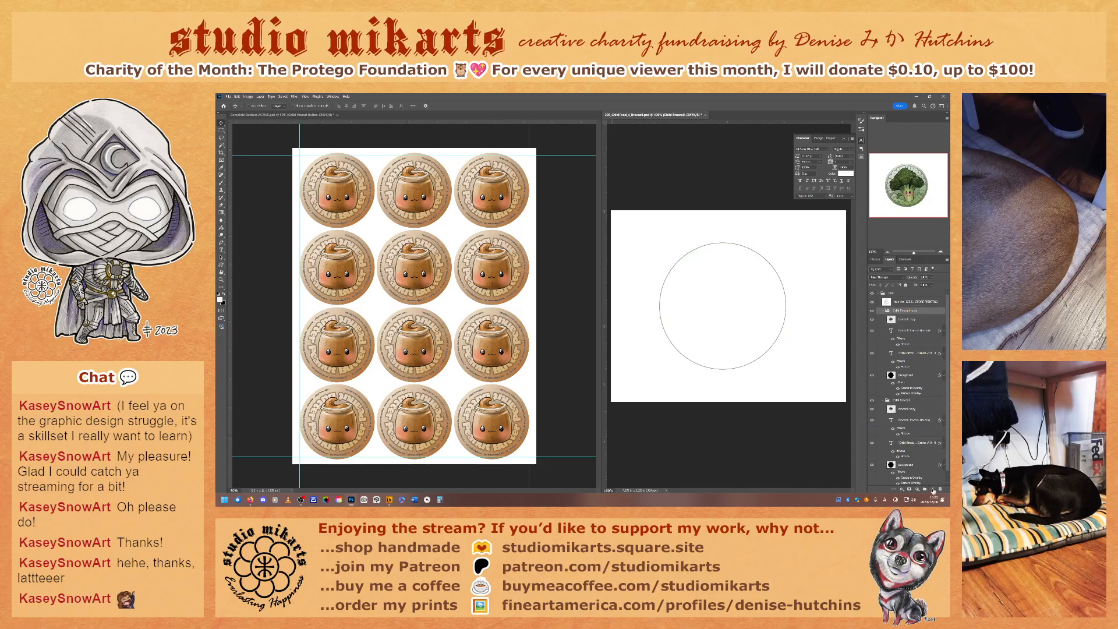
right_click(903, 312)
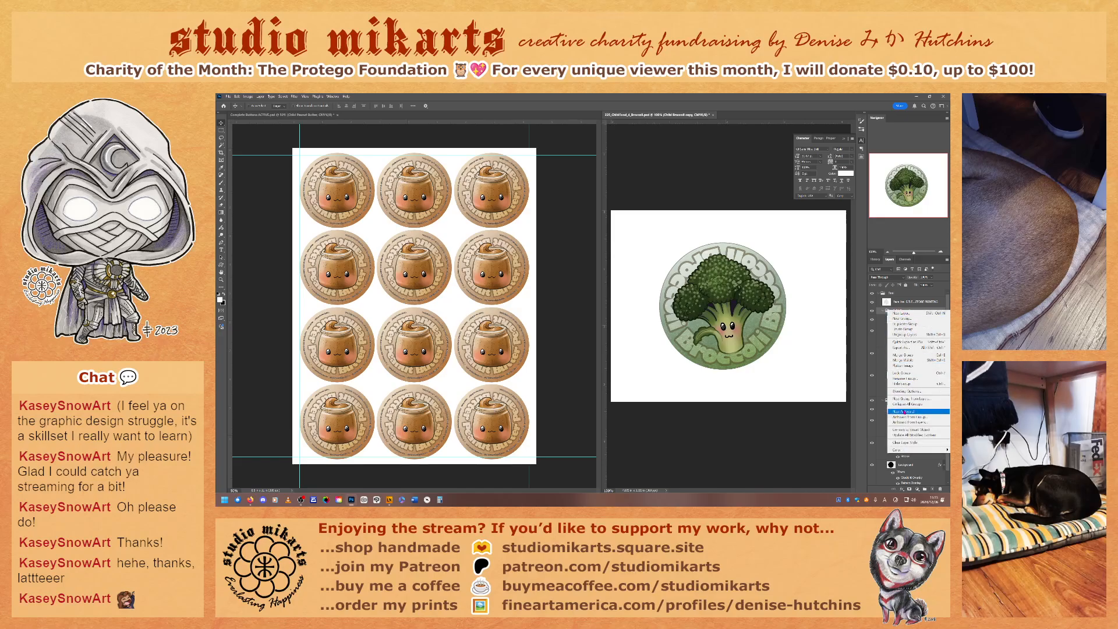
click(903, 355)
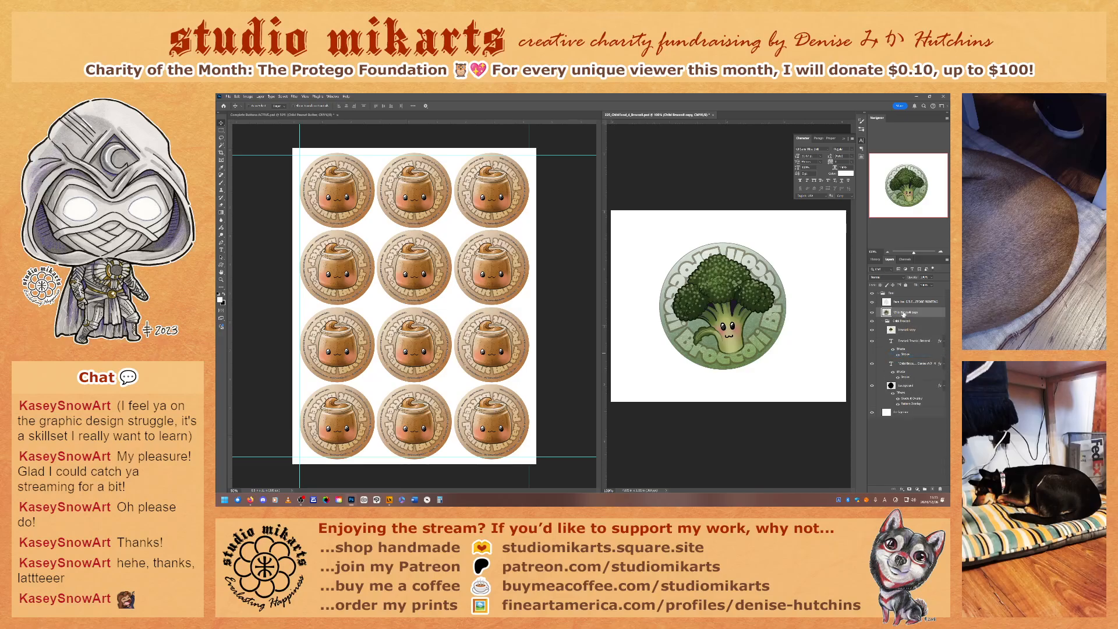
- Copy the merged broccoli button into the print sheet and align it over the upper-left peanut butter button
drag(903, 313, 337, 213)
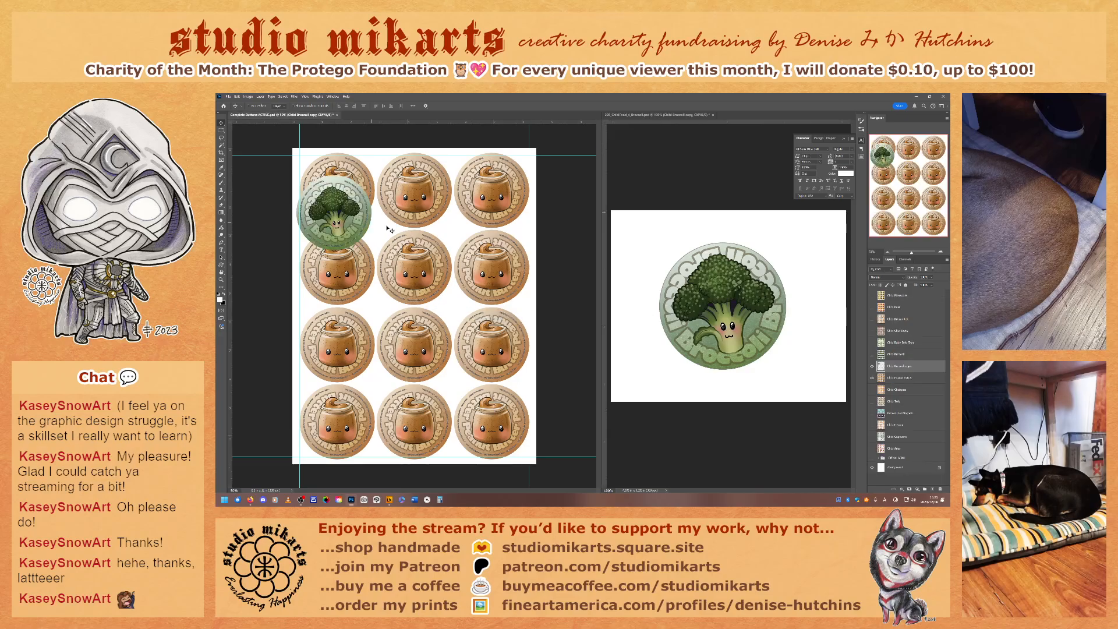
click(940, 252)
click(940, 252)
drag(891, 171, 879, 140)
click(940, 252)
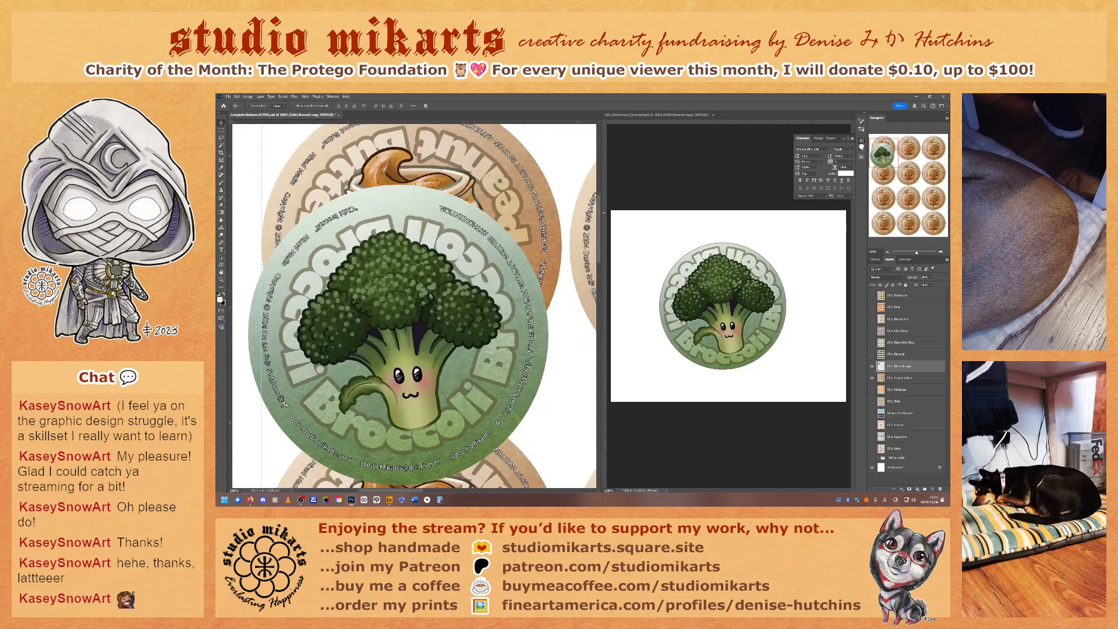
drag(458, 378, 493, 313)
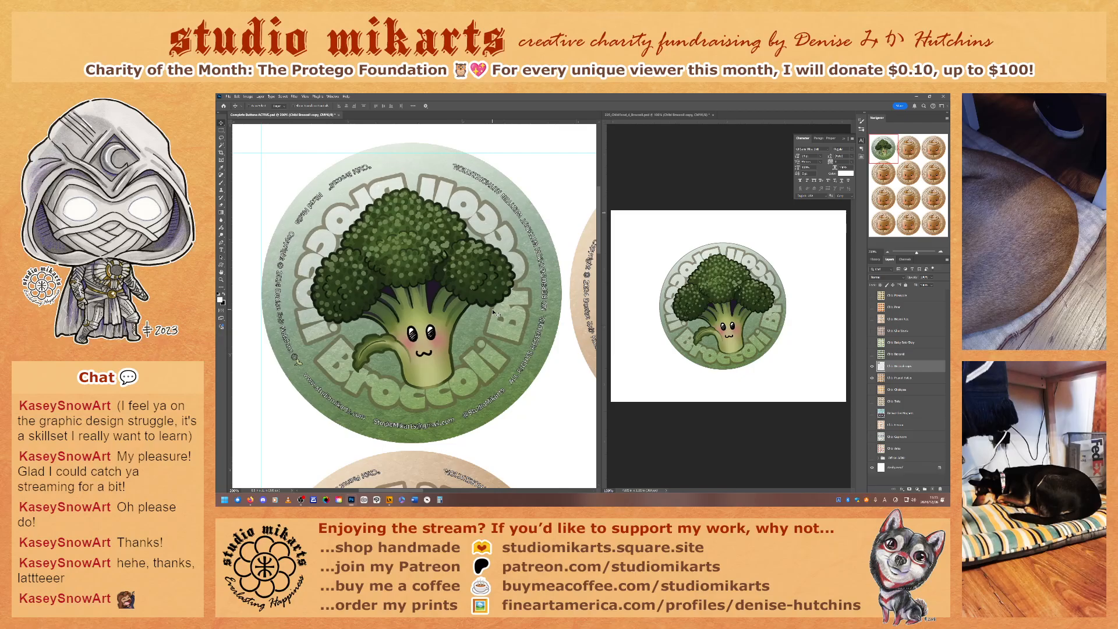
- Duplicate the broccoli button layer and place the copy over the middle peanut butter button in the first row
drag(900, 367, 932, 490)
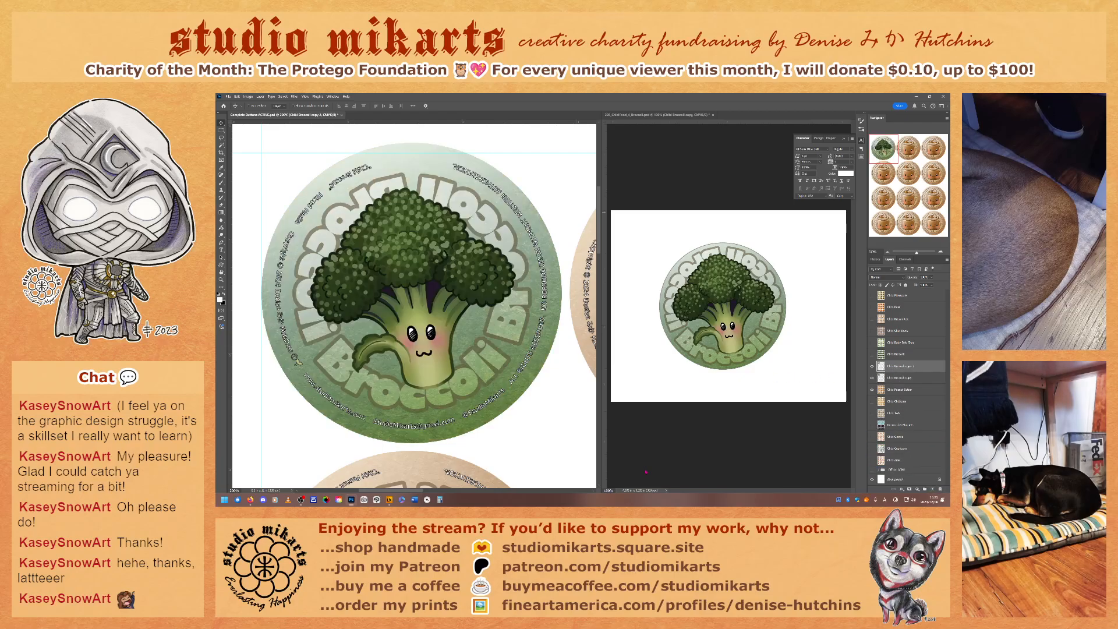
click(485, 491)
drag(486, 491, 472, 491)
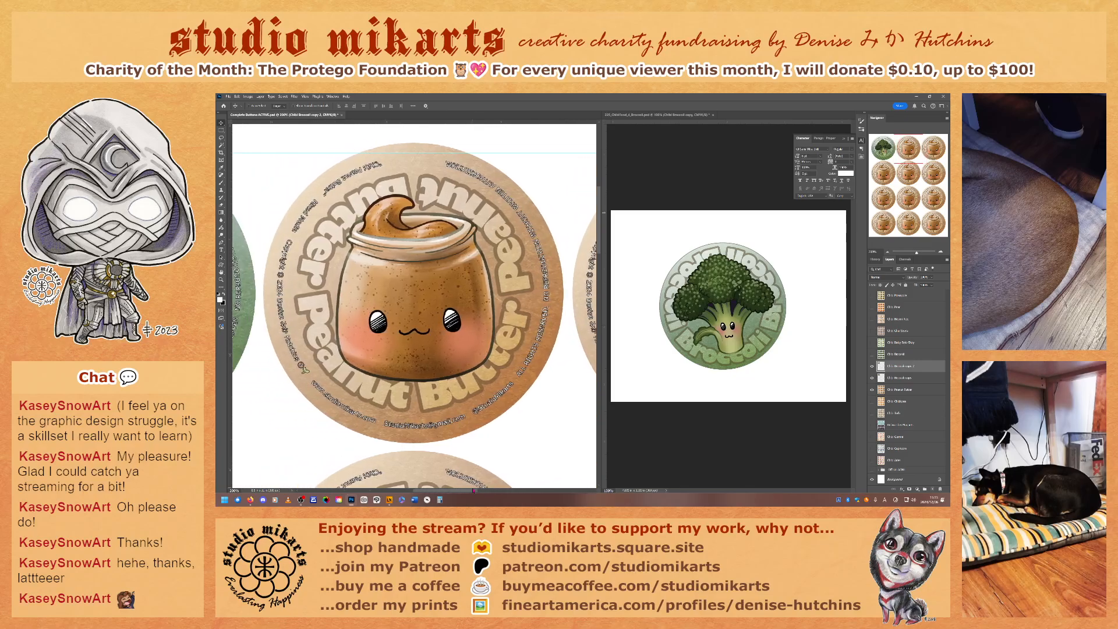
drag(322, 286, 544, 321)
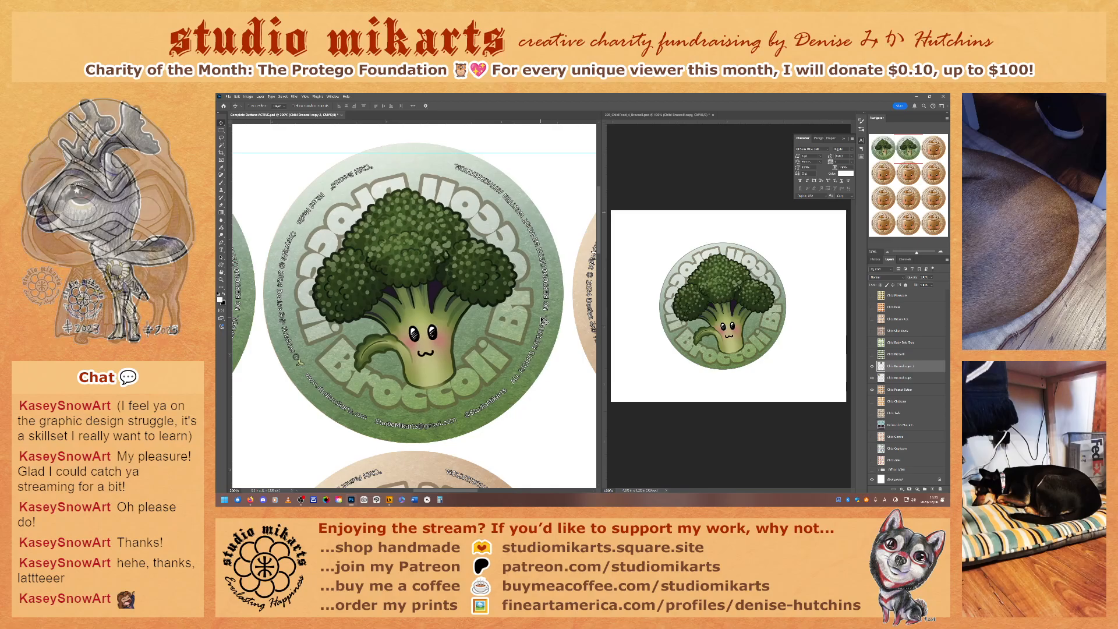
- Duplicate the middle broccoli button and place the copy over the last peanut butter button in the first row
drag(896, 368, 933, 489)
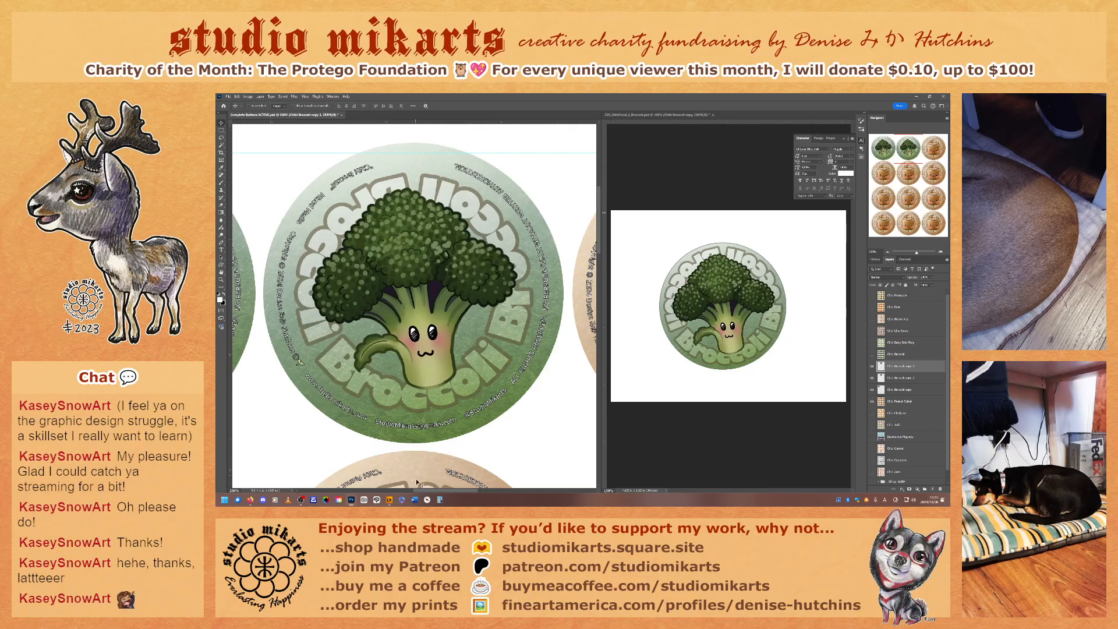
drag(423, 491, 476, 492)
drag(346, 322, 542, 346)
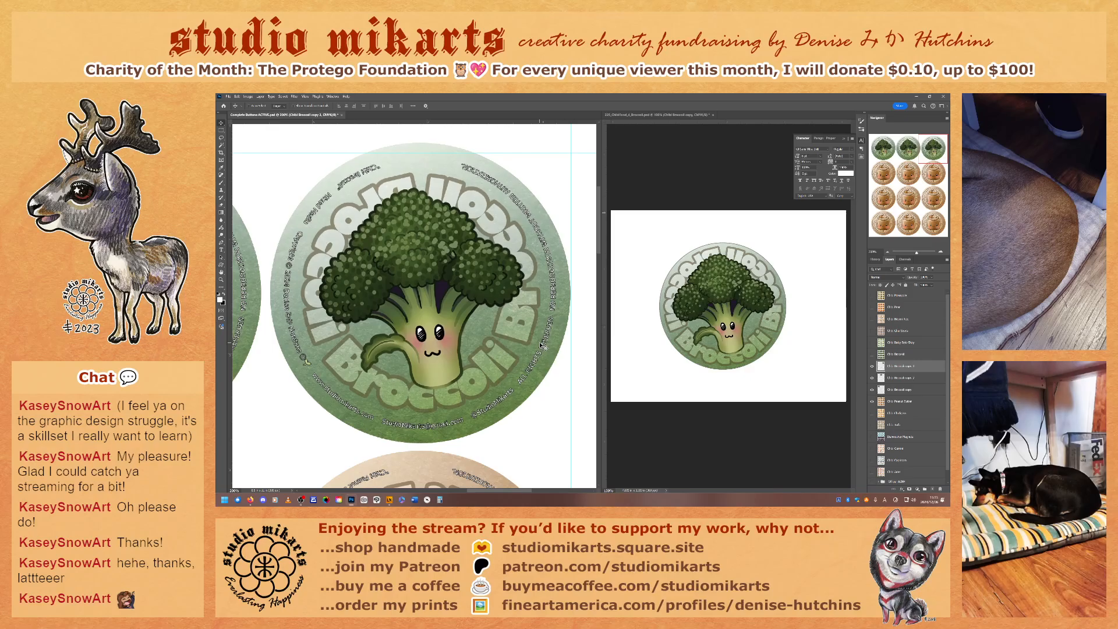
- Duplicate the three first-row broccoli buttons together and place the copies over the second row, nudging them down into alignment
shift+click(907, 391)
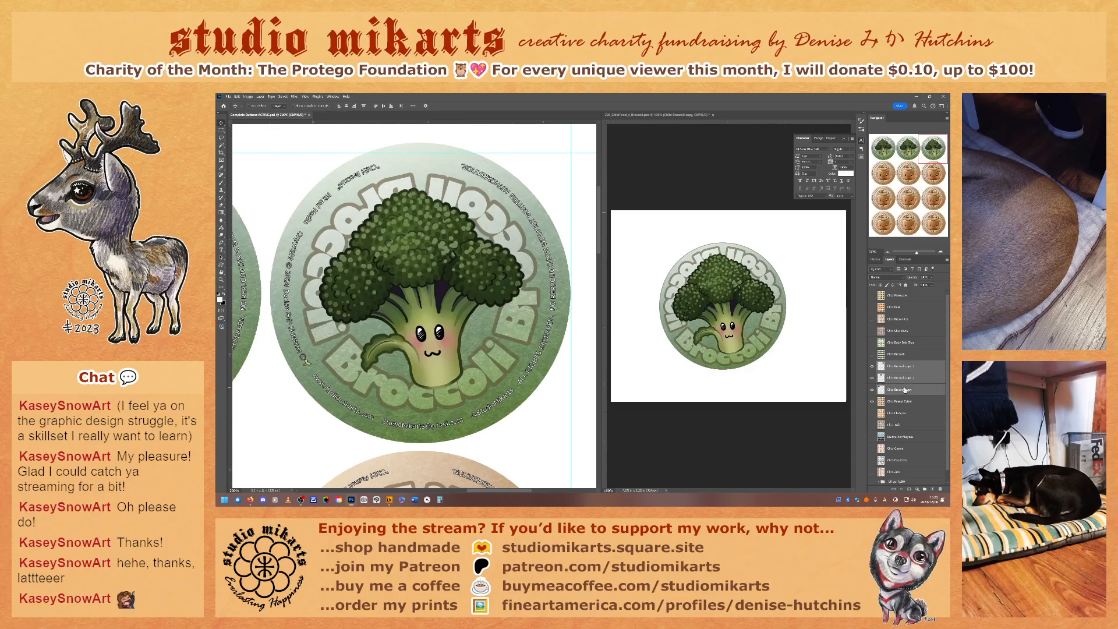
key(ctrl+j)
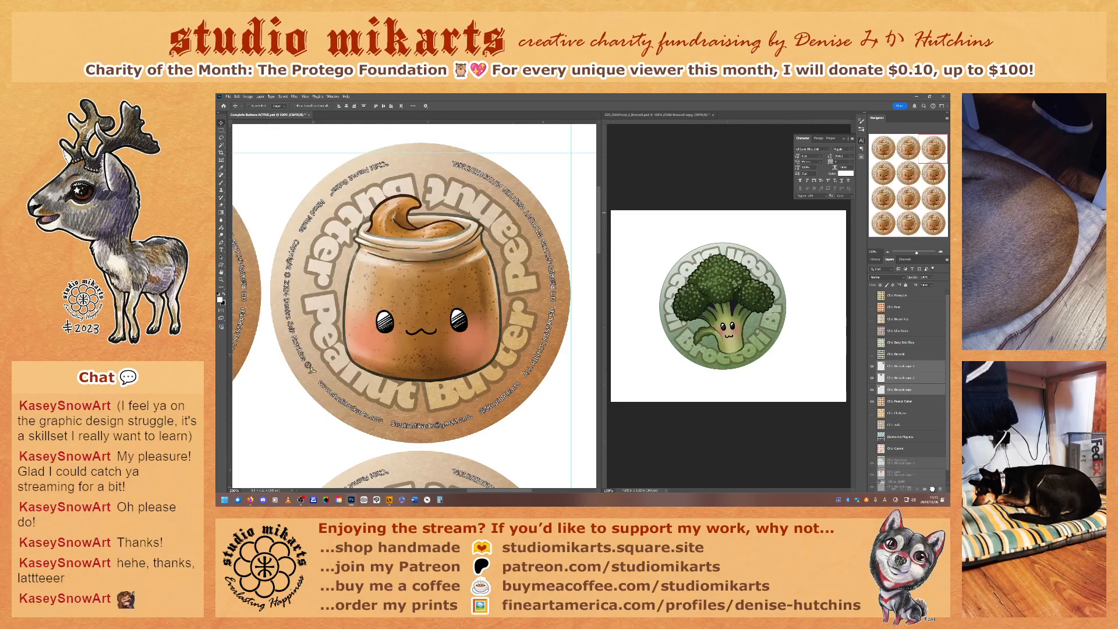
drag(939, 140, 940, 170)
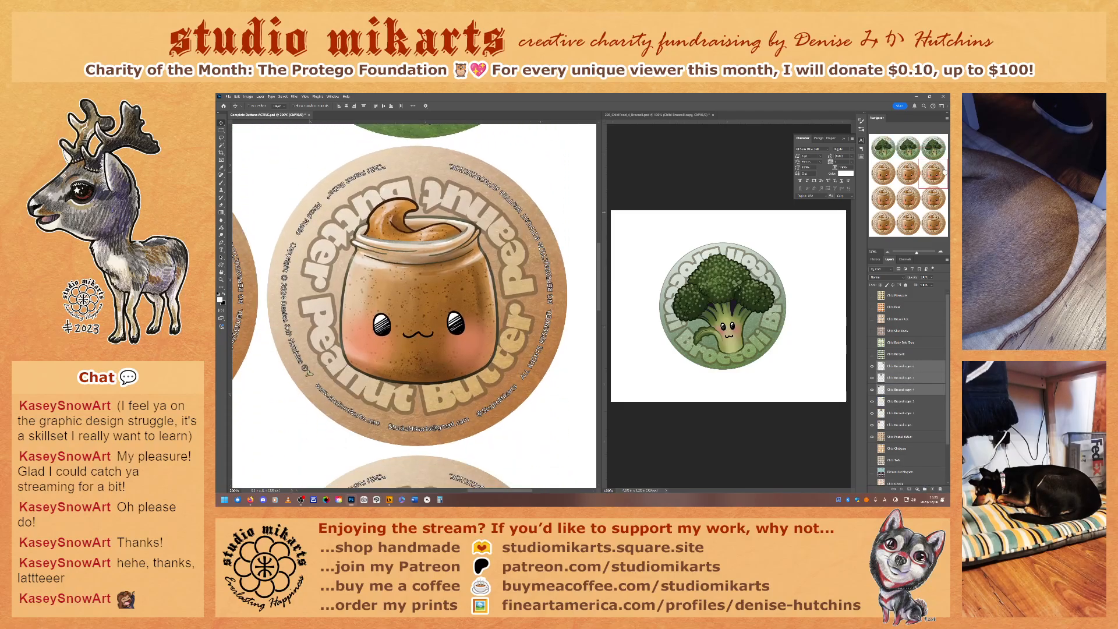
drag(476, 226, 512, 338)
key(Down)
key(Down)
key(Down)
key(Down)
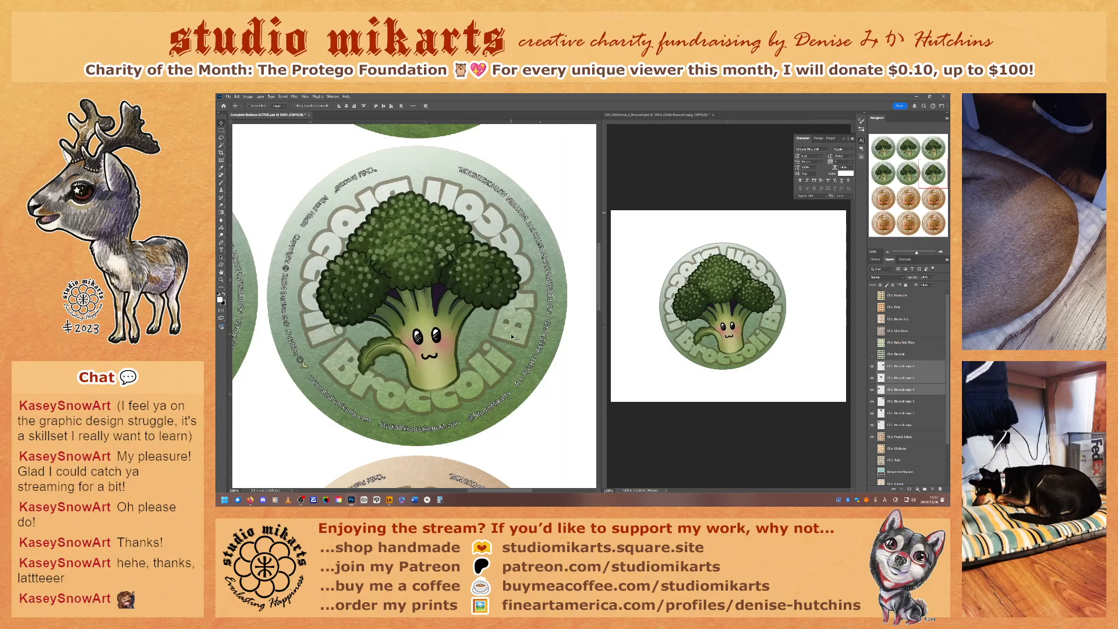
- Duplicate the six broccoli button layers from the first two rows together
key(Up)
key(Down)
shift+click(901, 427)
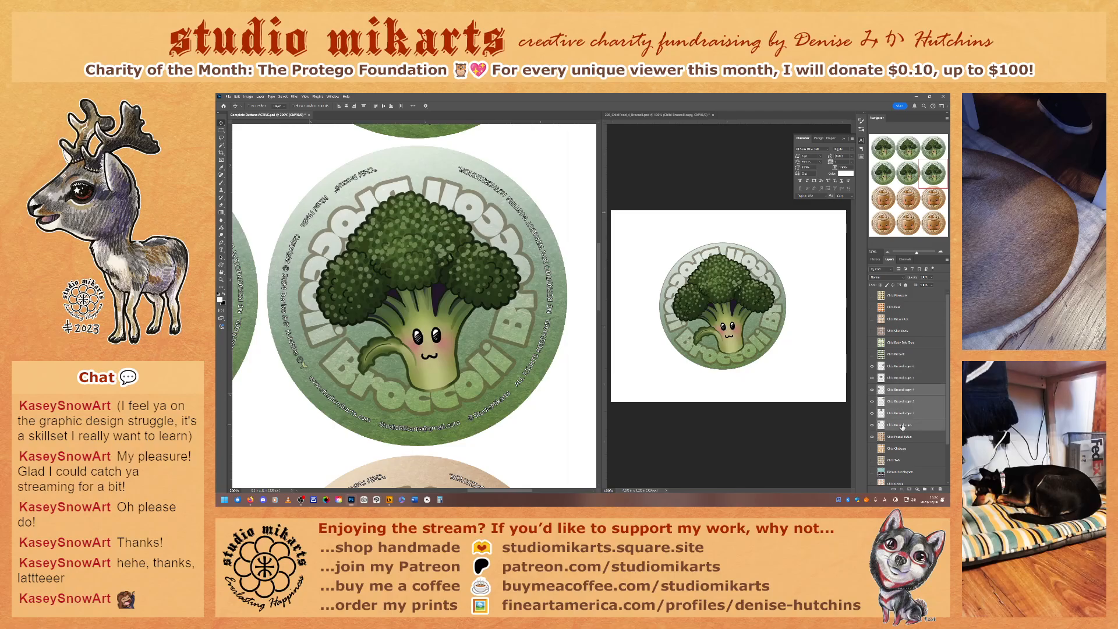
click(903, 367)
shift+click(906, 429)
drag(905, 429, 933, 490)
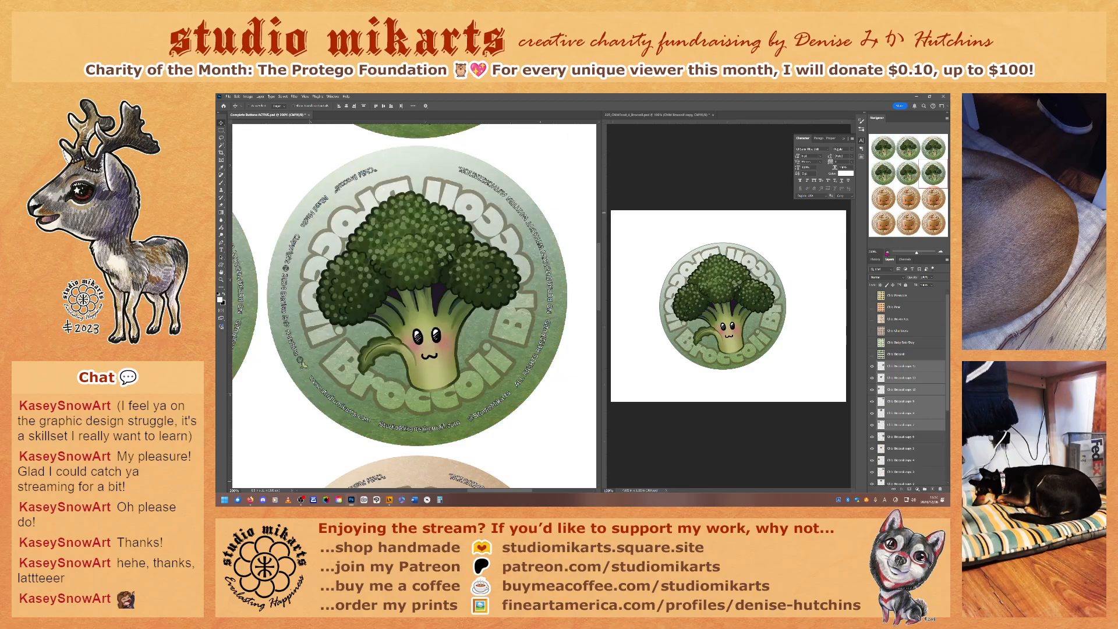
- Place the six duplicated broccoli buttons over the peanut butter buttons in the third and fourth rows, nudging them down into alignment
click(887, 253)
click(887, 253)
click(887, 253)
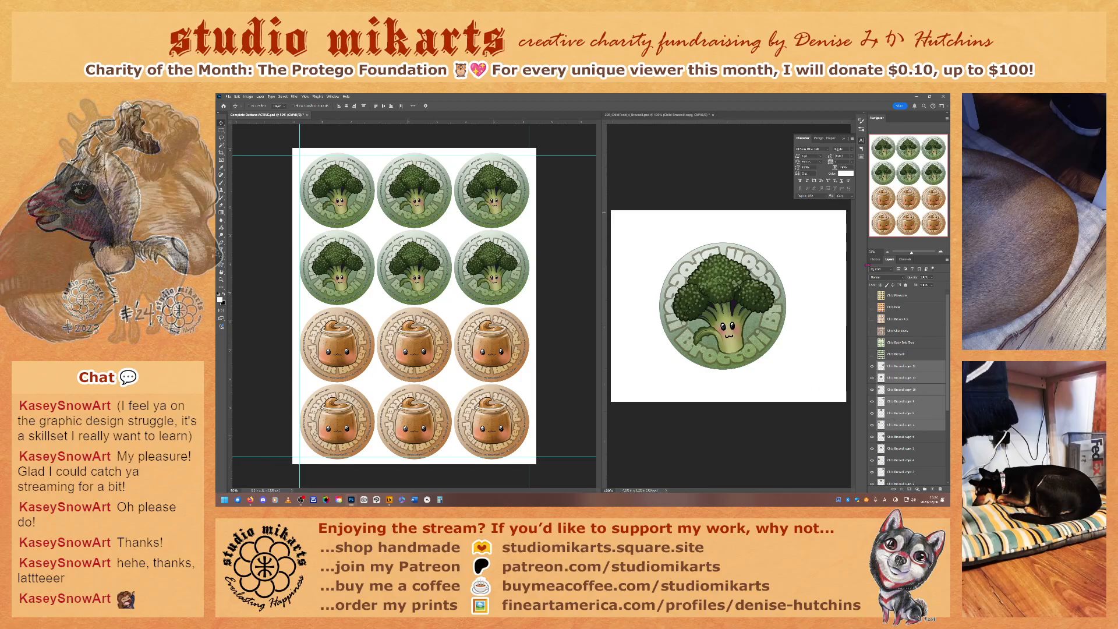
click(940, 252)
click(940, 252)
click(940, 252)
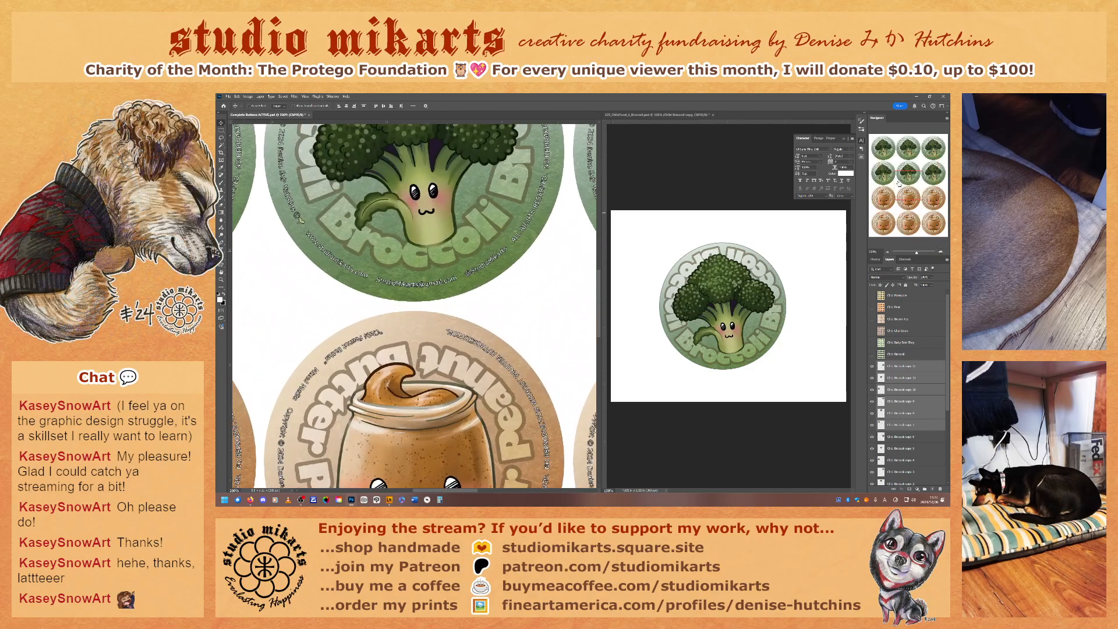
drag(899, 185, 928, 223)
drag(440, 236, 451, 377)
drag(447, 232, 451, 373)
drag(448, 230, 445, 361)
drag(445, 294, 446, 348)
key(Down)
key(Down)
key(Down)
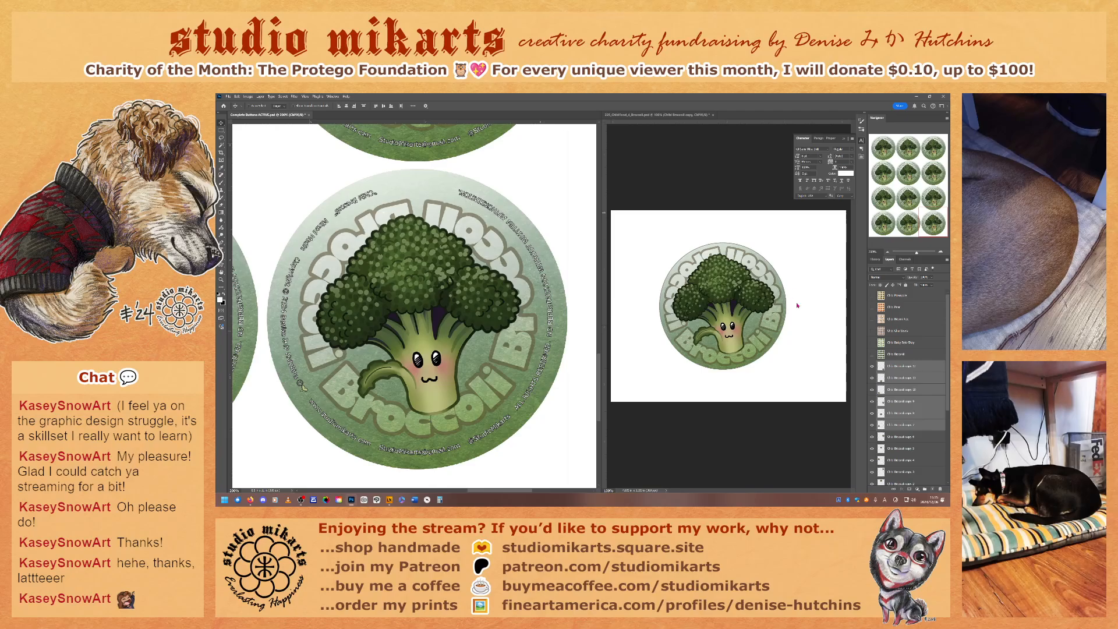
- Merge all twelve broccoli button layers on the print sheet into one layer
click(900, 365)
scroll(897, 362, down, 2)
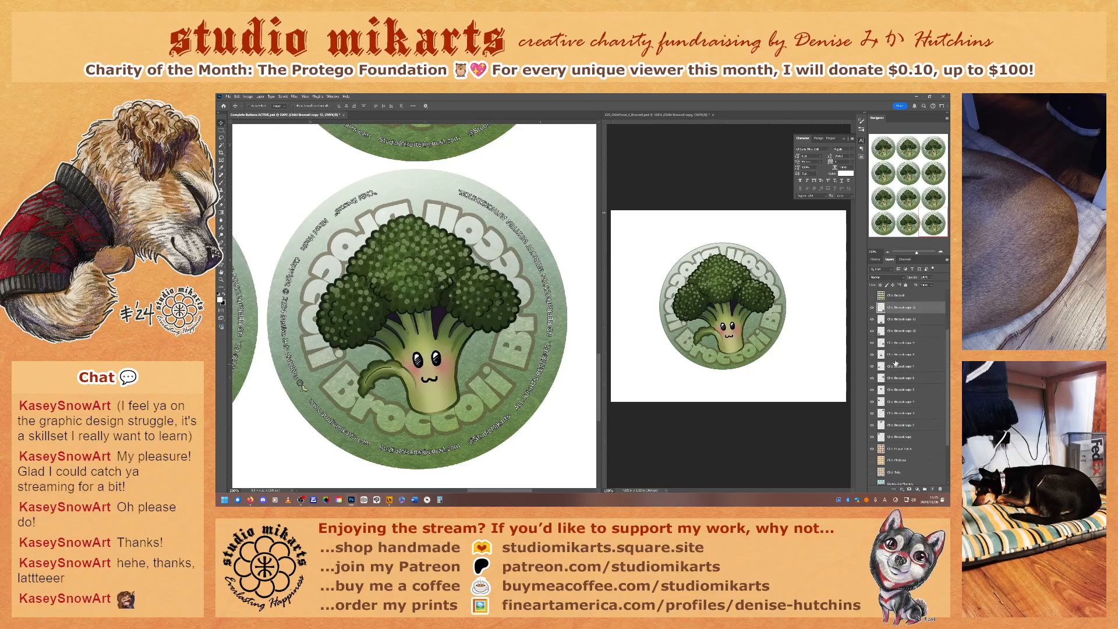
shift+click(904, 438)
right_click(903, 376)
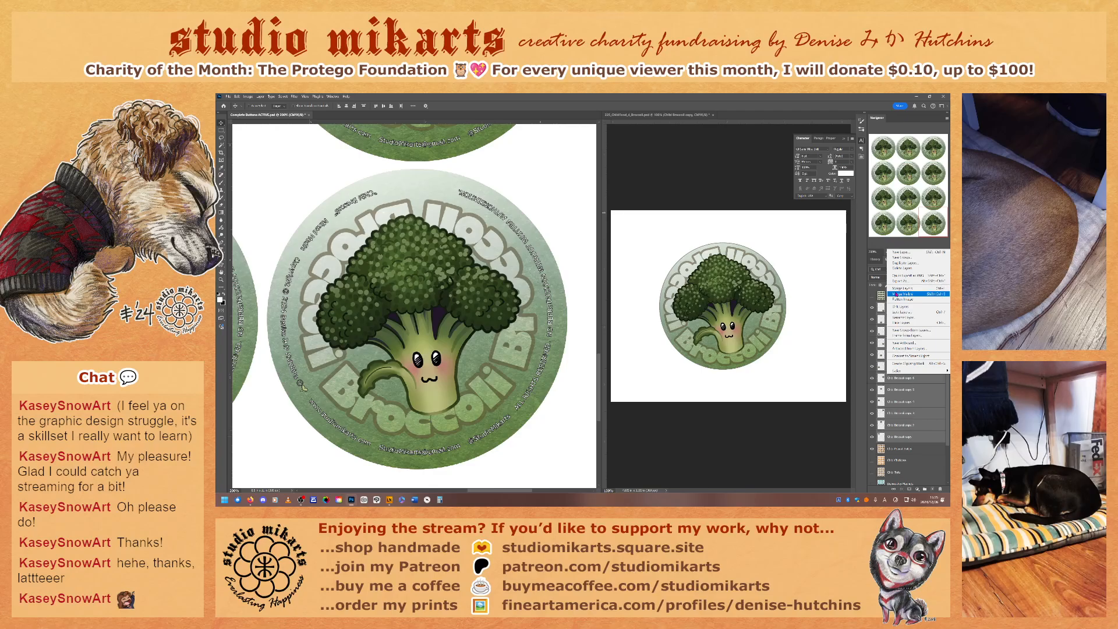
click(896, 289)
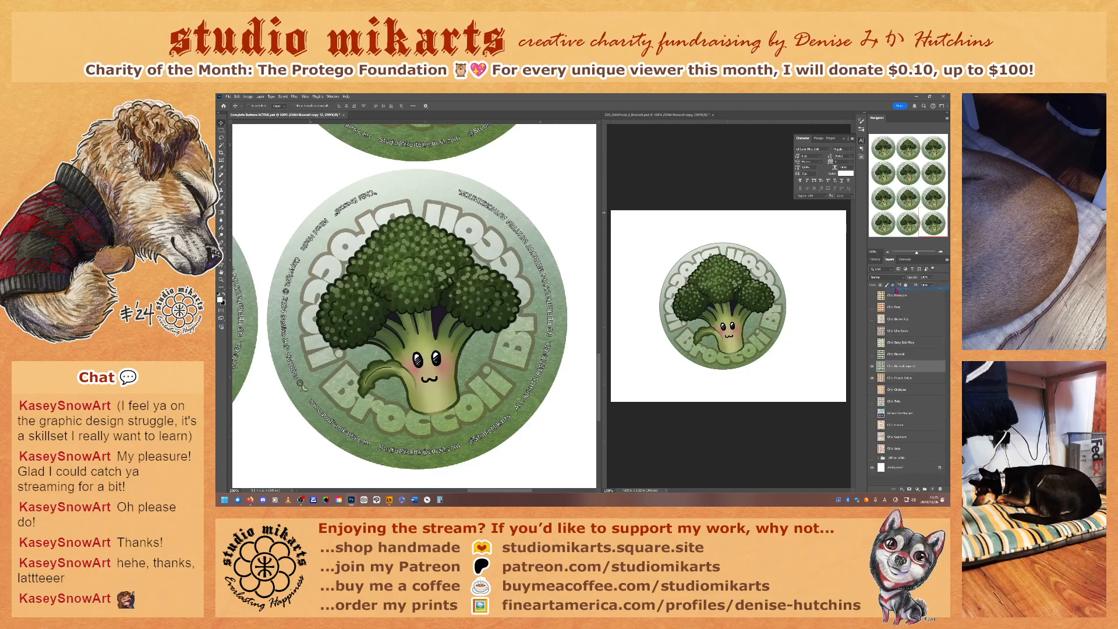
- Delete the older hidden Chibi Broccoli layer and rename the merged layer by removing its copy suffix
drag(894, 355, 940, 489)
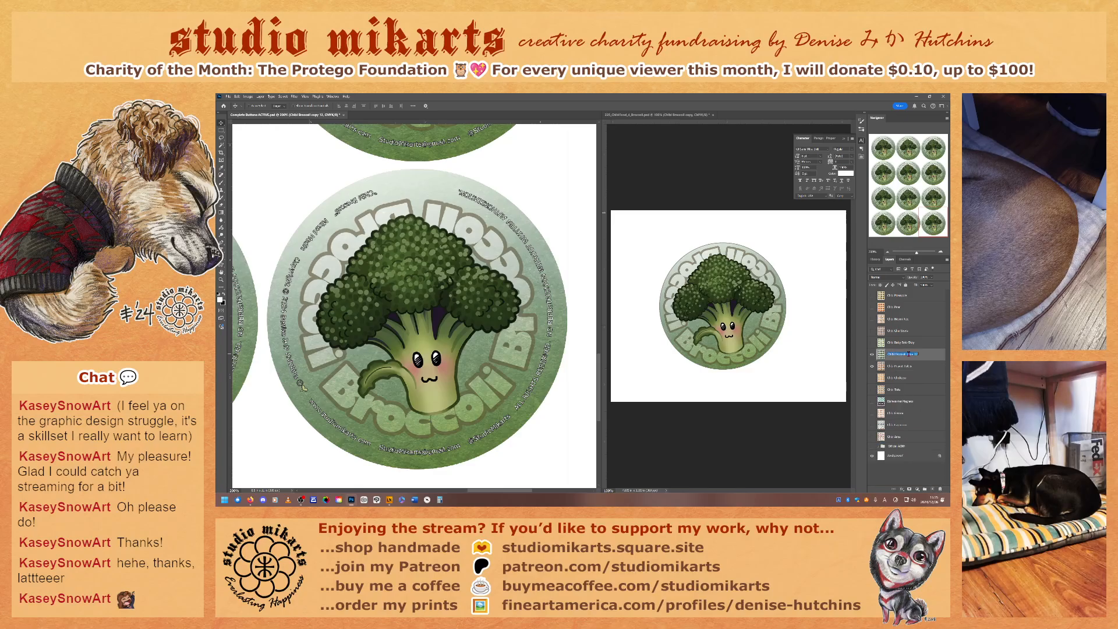
key(End)
key(BackSpace)
key(BackSpace)
key(BackSpace)
key(Return)
click(888, 253)
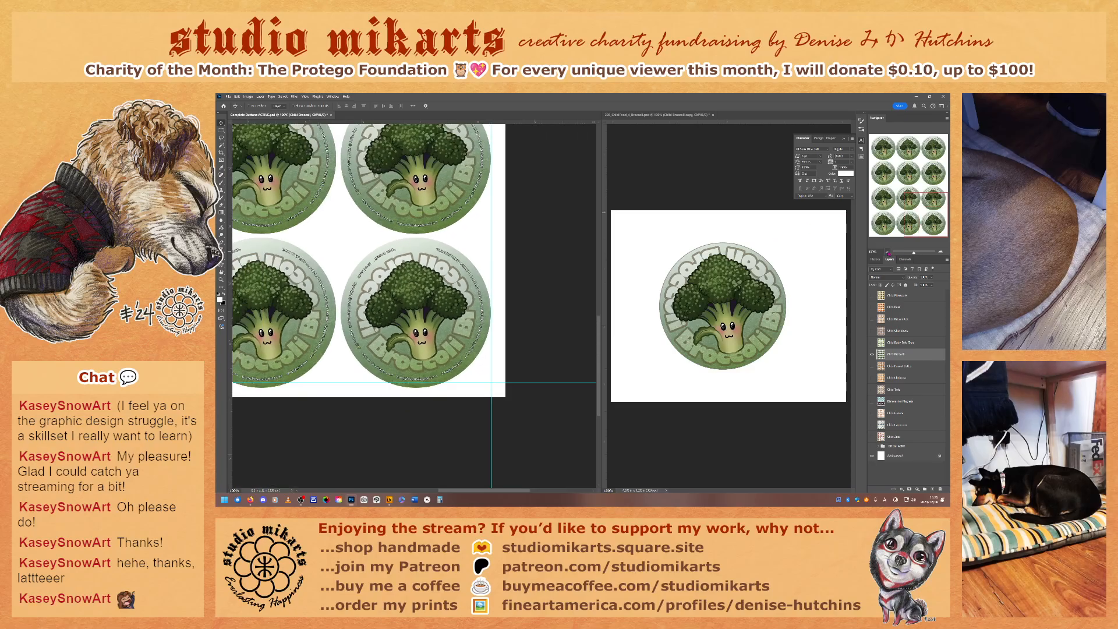
click(888, 253)
click(888, 253)
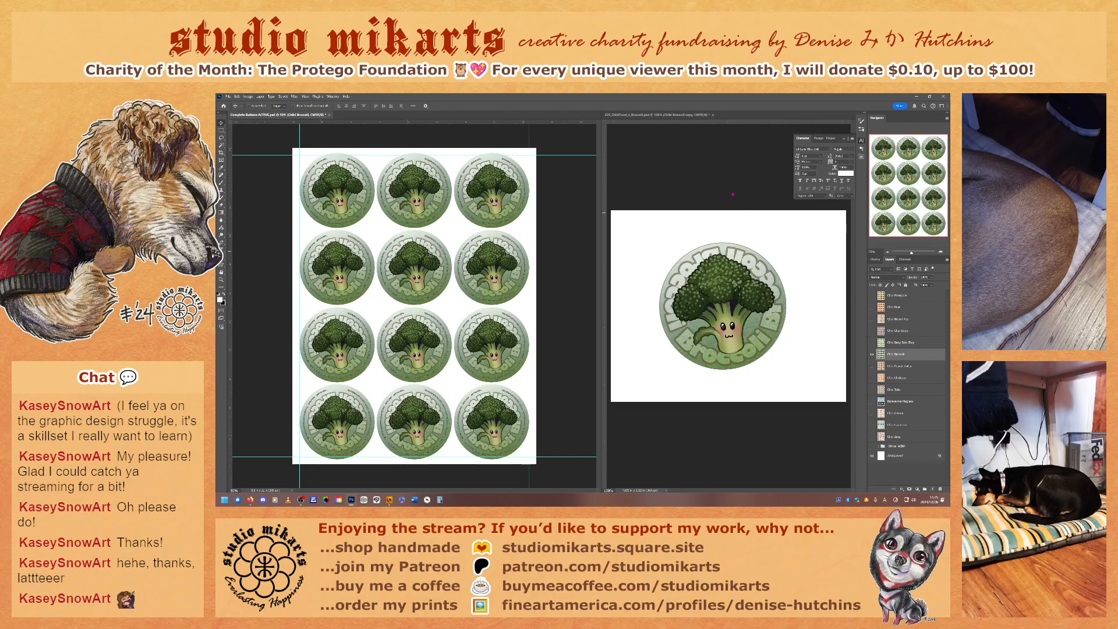
- Hide the white template overlay around the button in the broccoli file and save the file
click(716, 148)
click(863, 140)
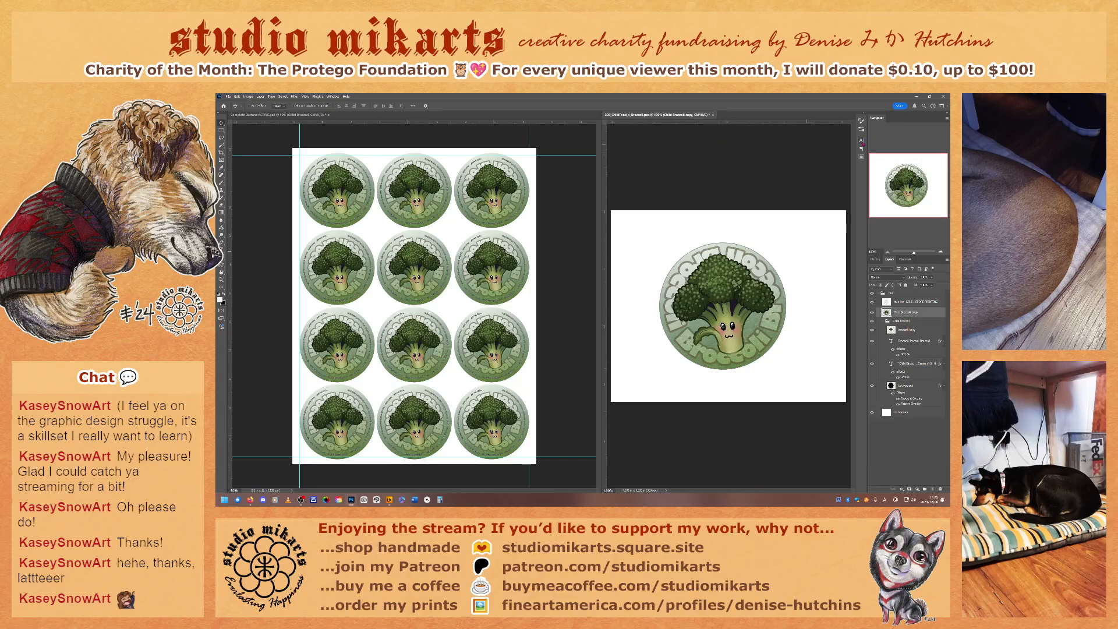
click(872, 302)
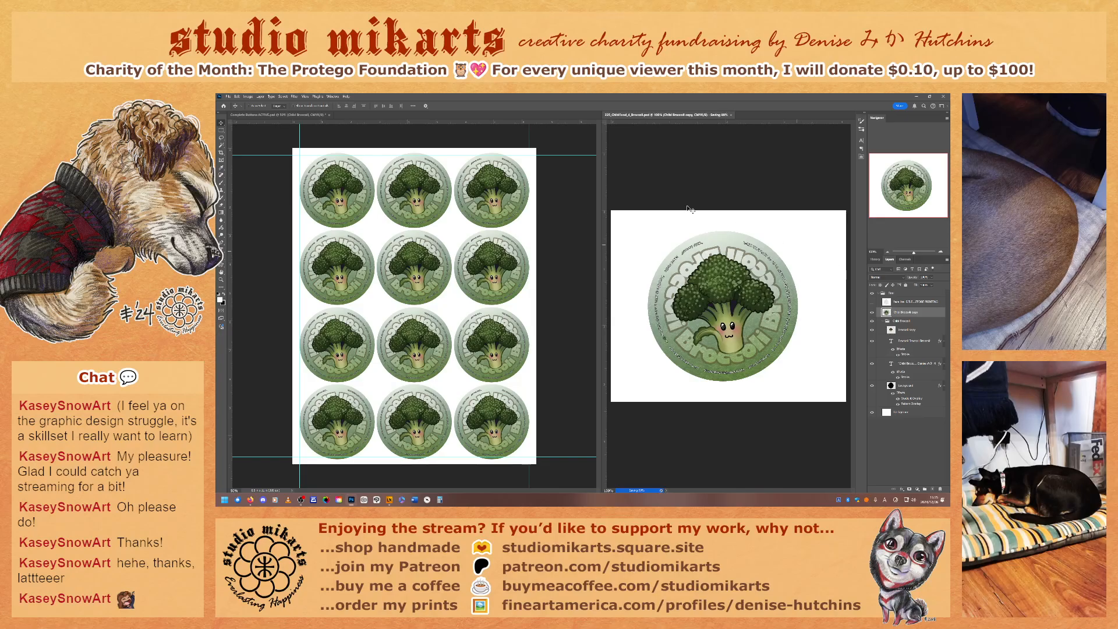
- Open the chia seeds button file from the button artwork folder
click(227, 96)
click(234, 108)
click(304, 204)
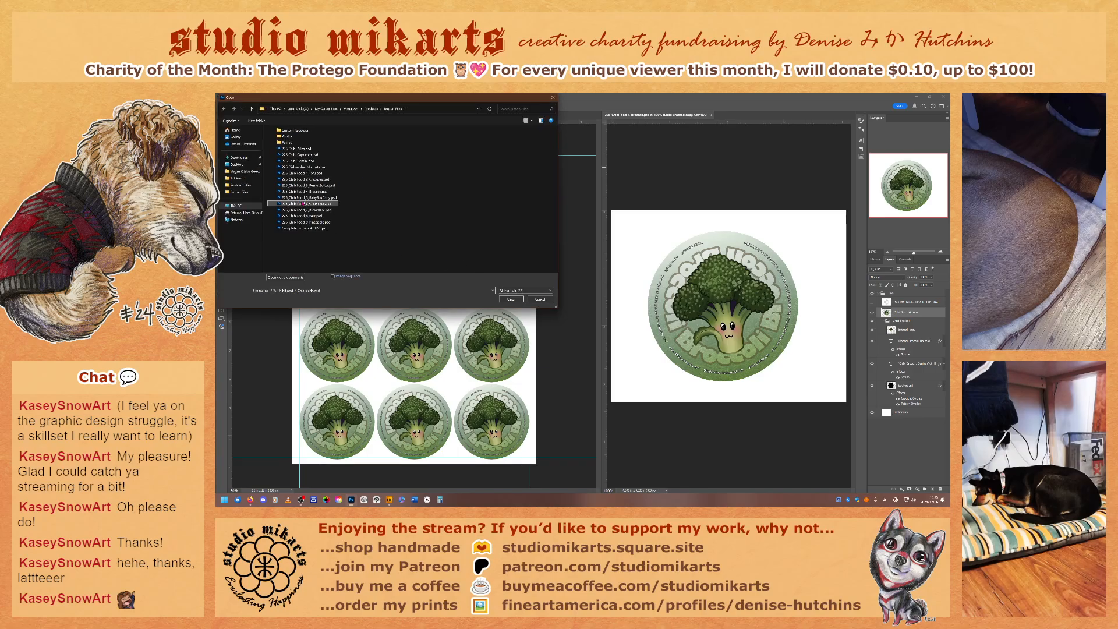
click(510, 299)
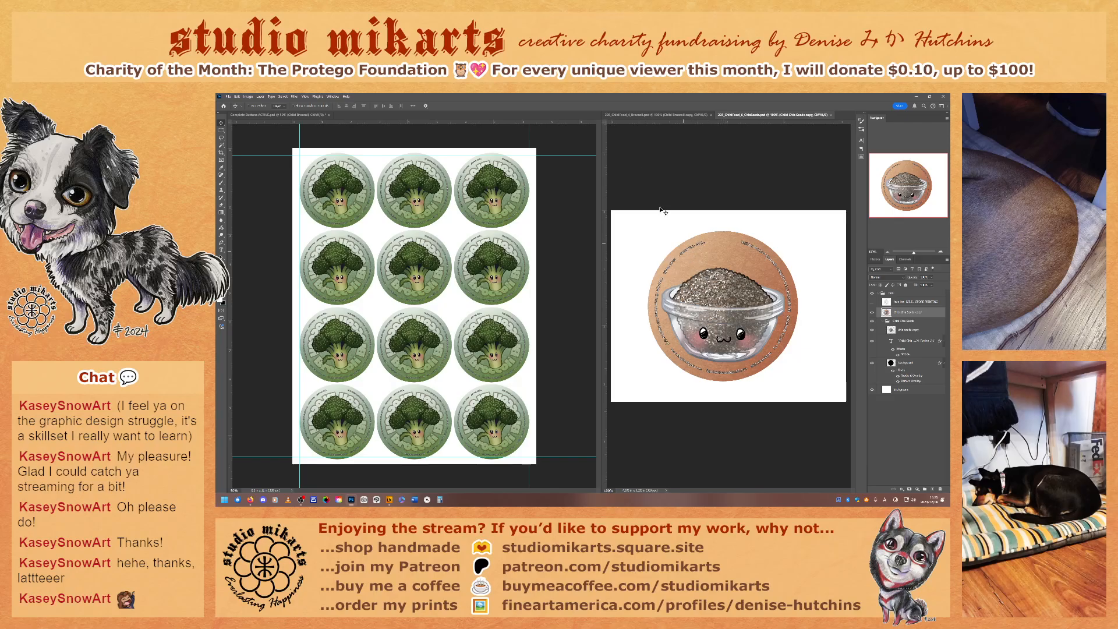
- Duplicate the broccoli ring text layer into the chia seeds file and place it beneath the bowl artwork inside the group
click(623, 115)
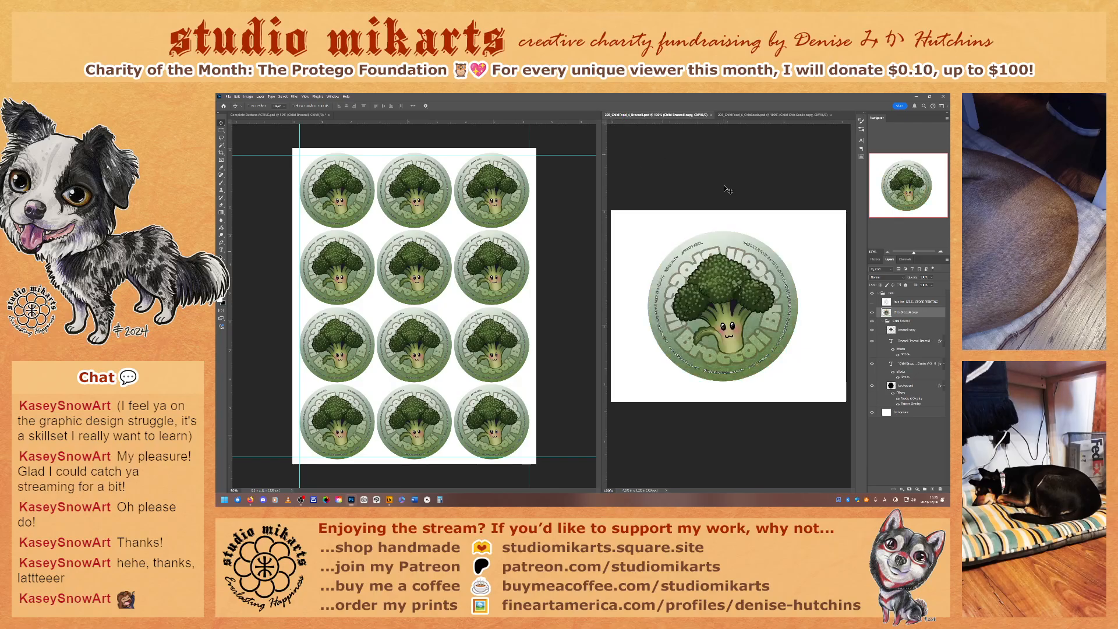
right_click(907, 345)
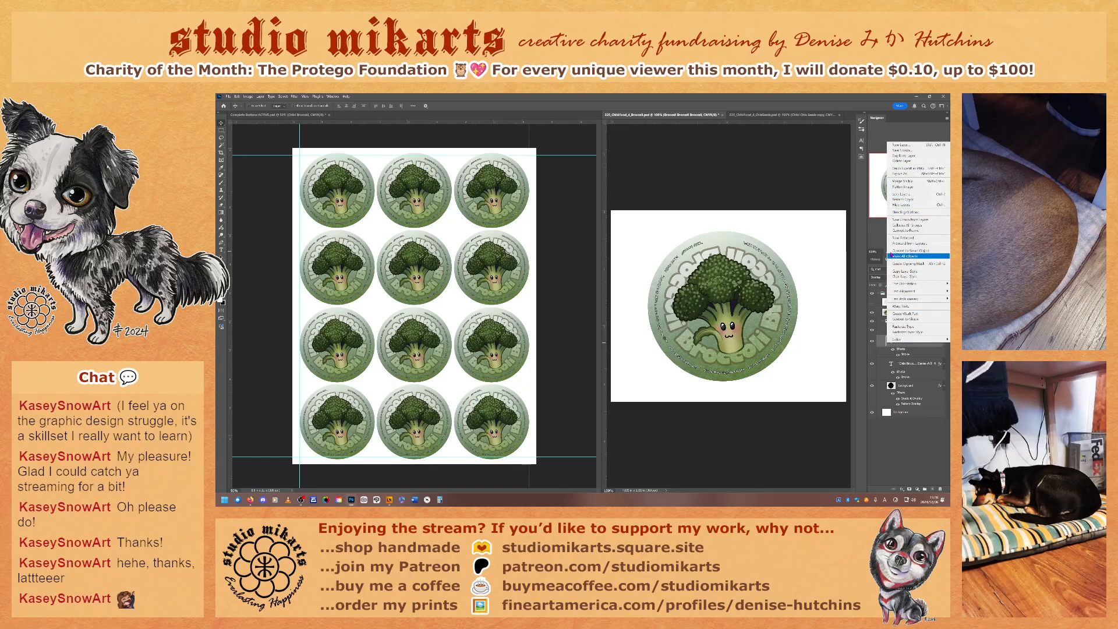
click(903, 156)
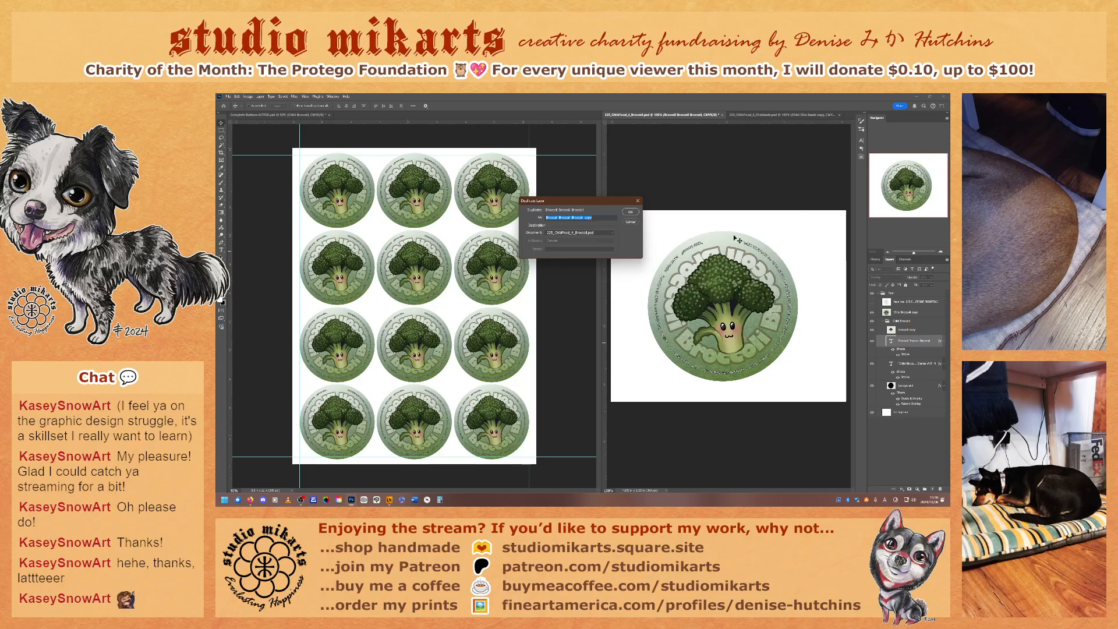
click(589, 234)
click(577, 249)
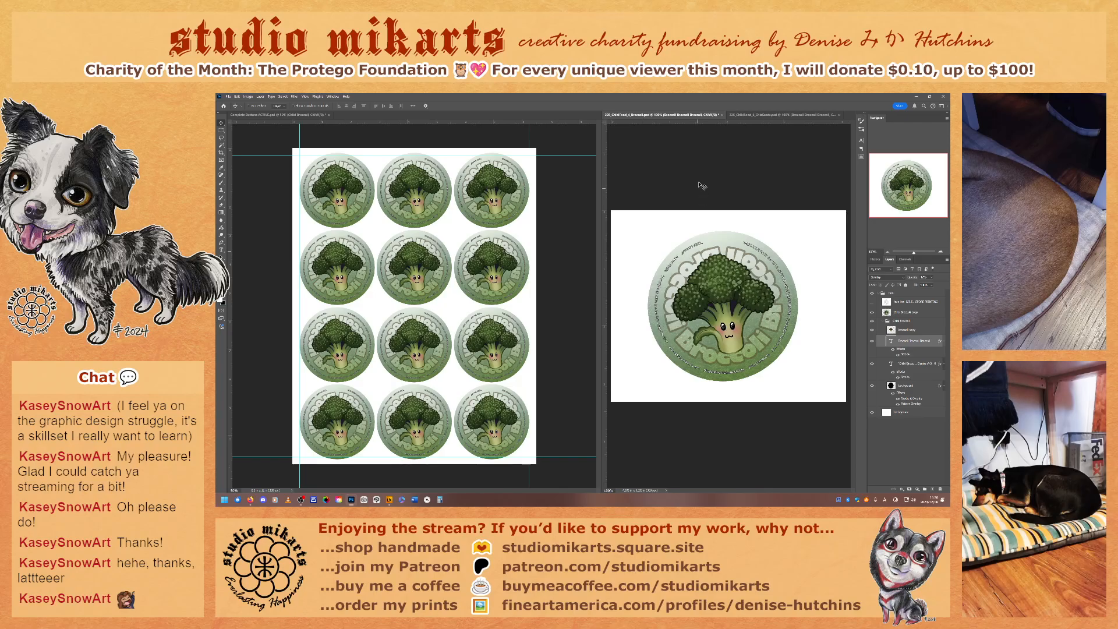
click(745, 116)
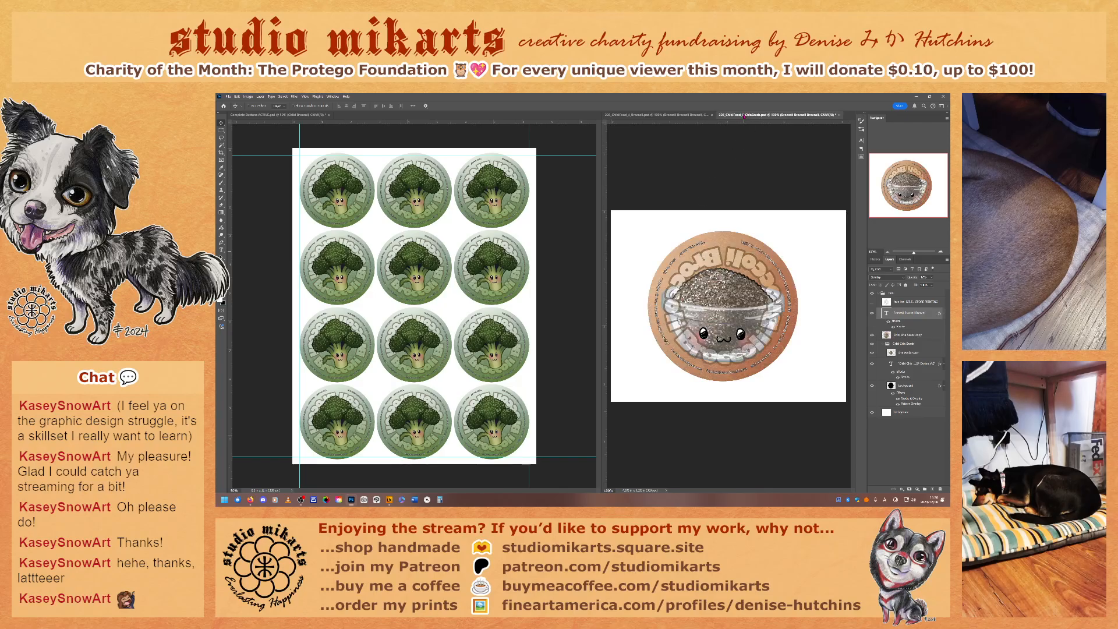
drag(912, 315, 905, 338)
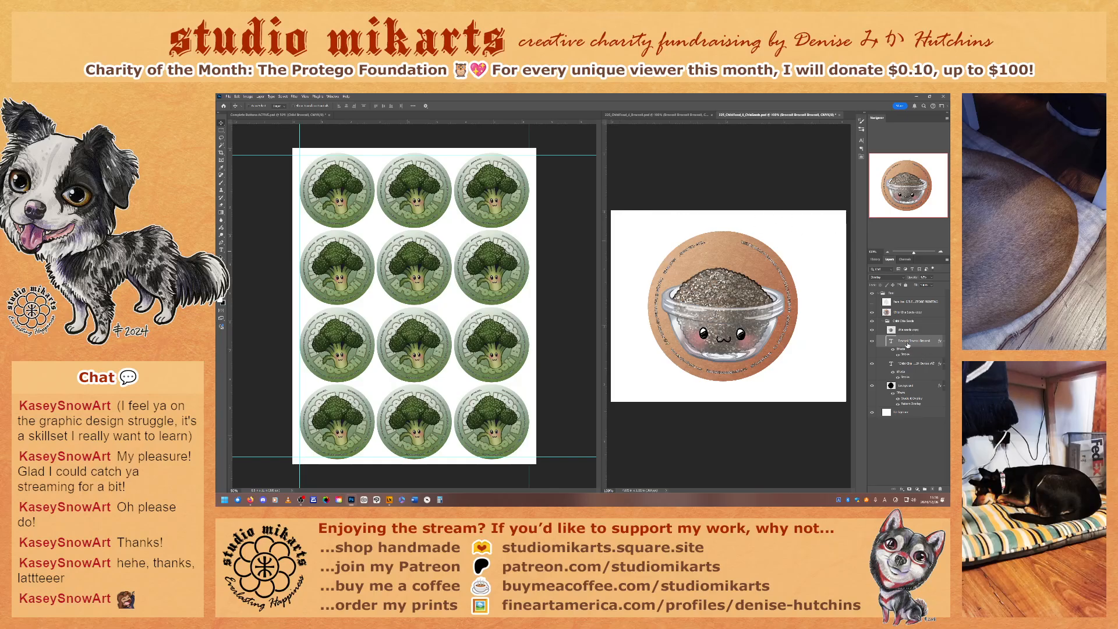
- Delete the merged chia seeds copy layer and hide the copied broccoli ring text
drag(906, 314, 938, 488)
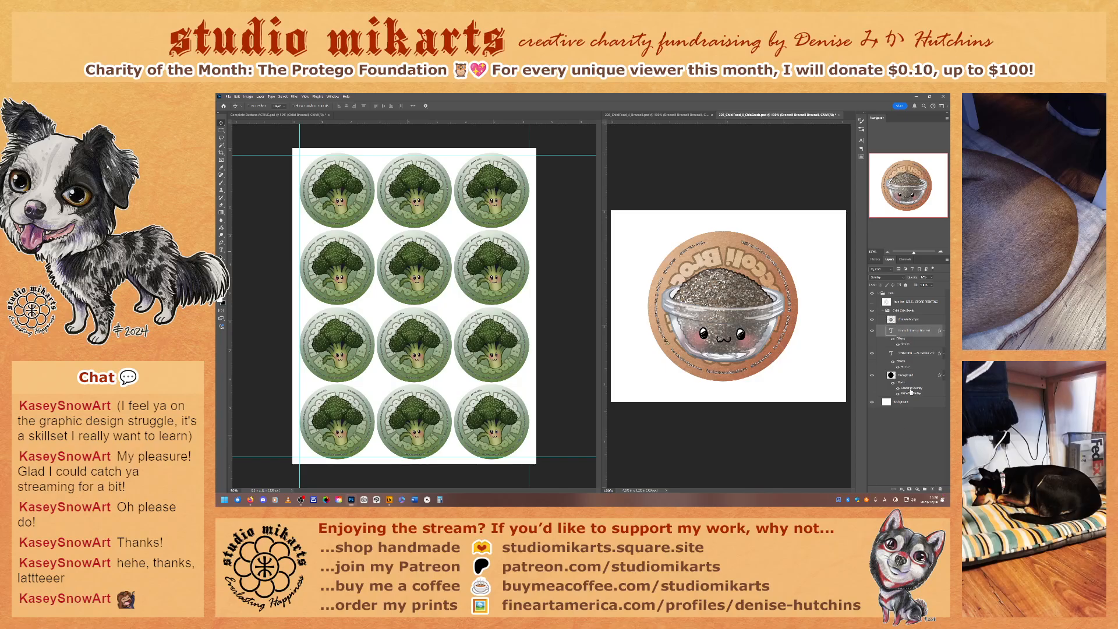
click(872, 330)
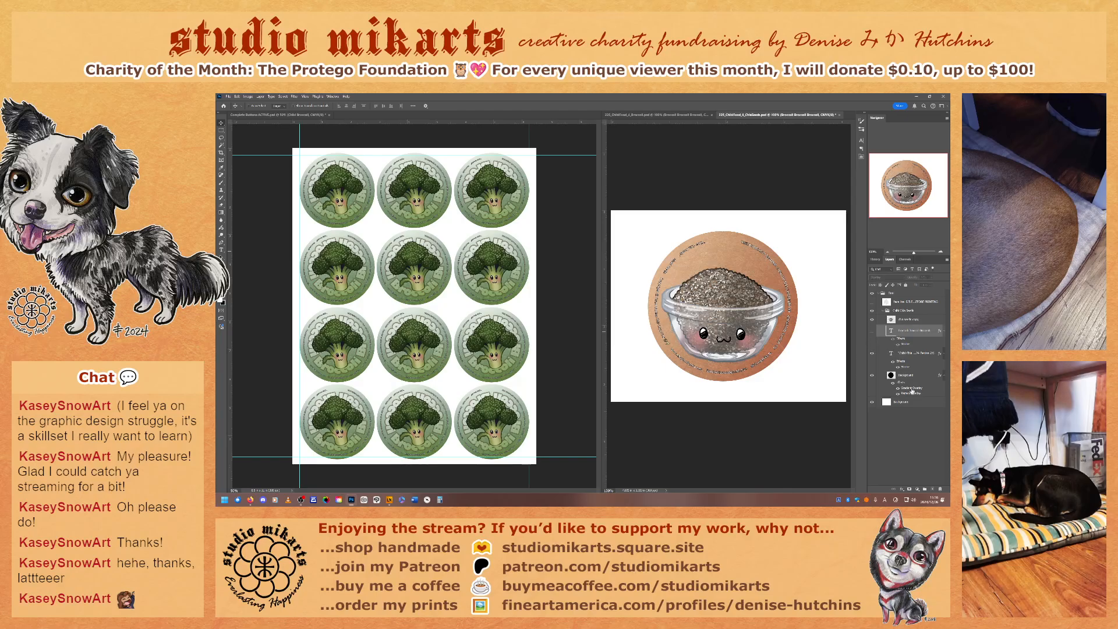
- Set the dark end of the chia seeds background's gradient overlay to a greyish brown sampled from the seeds
double_click(912, 389)
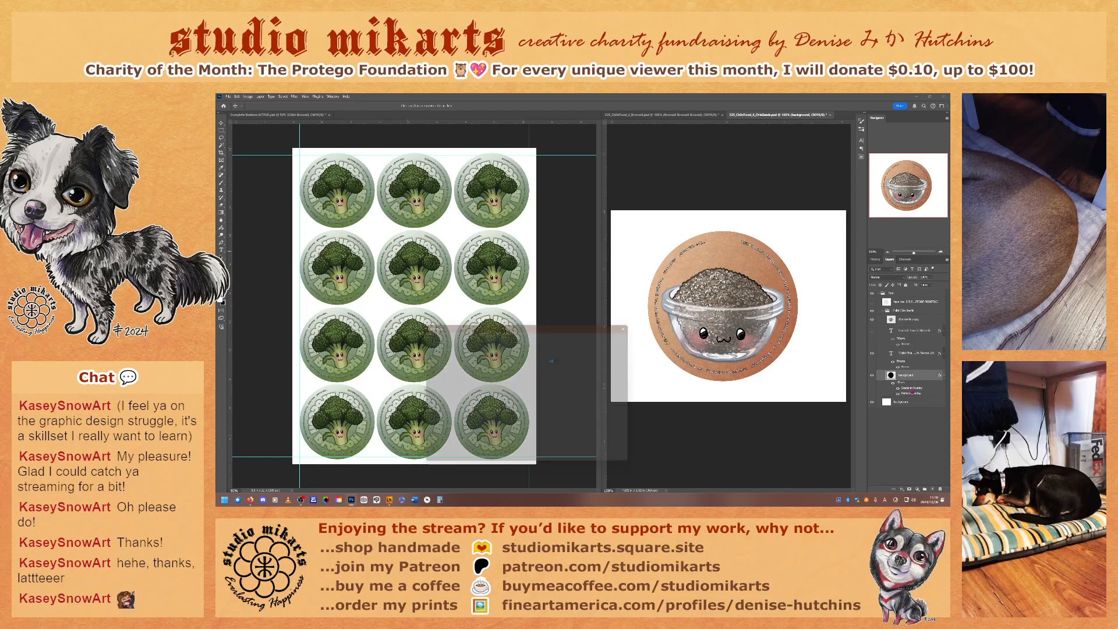
click(548, 367)
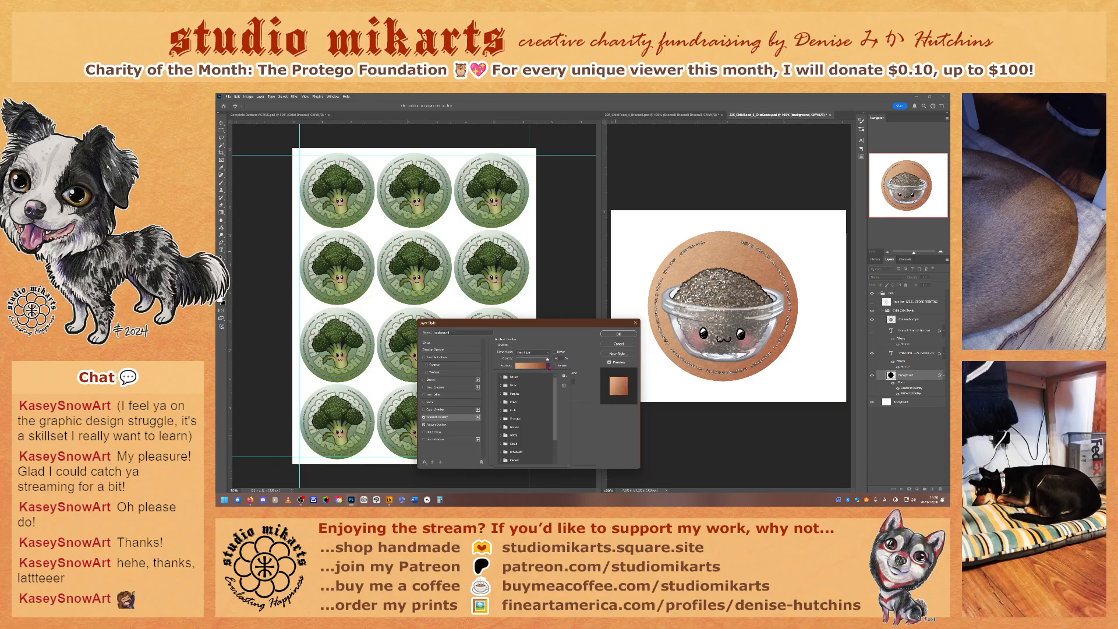
click(584, 365)
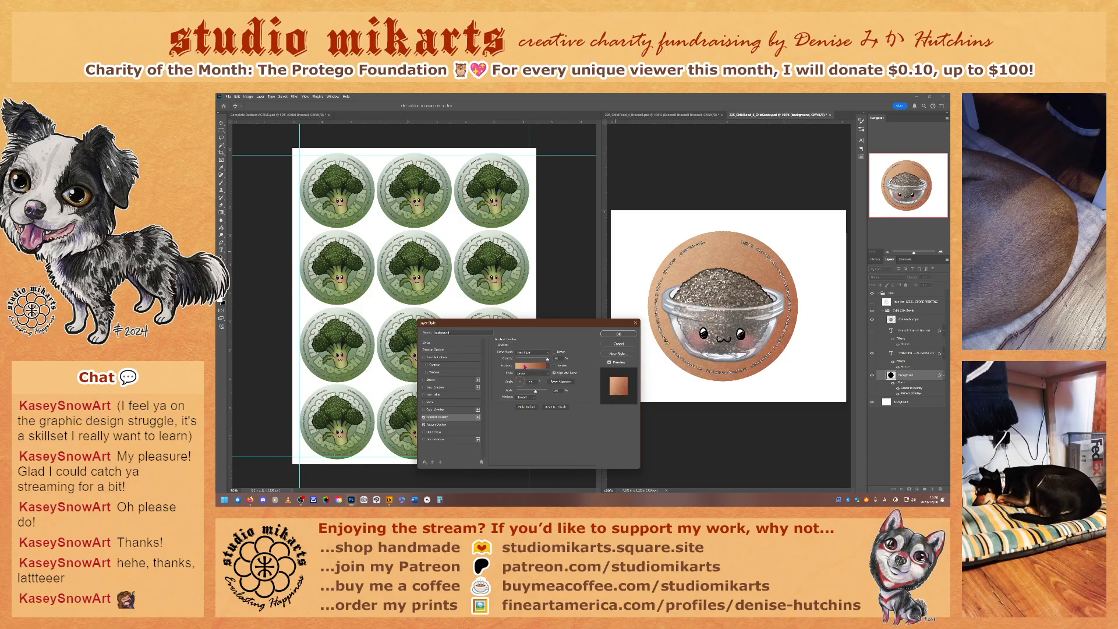
click(524, 367)
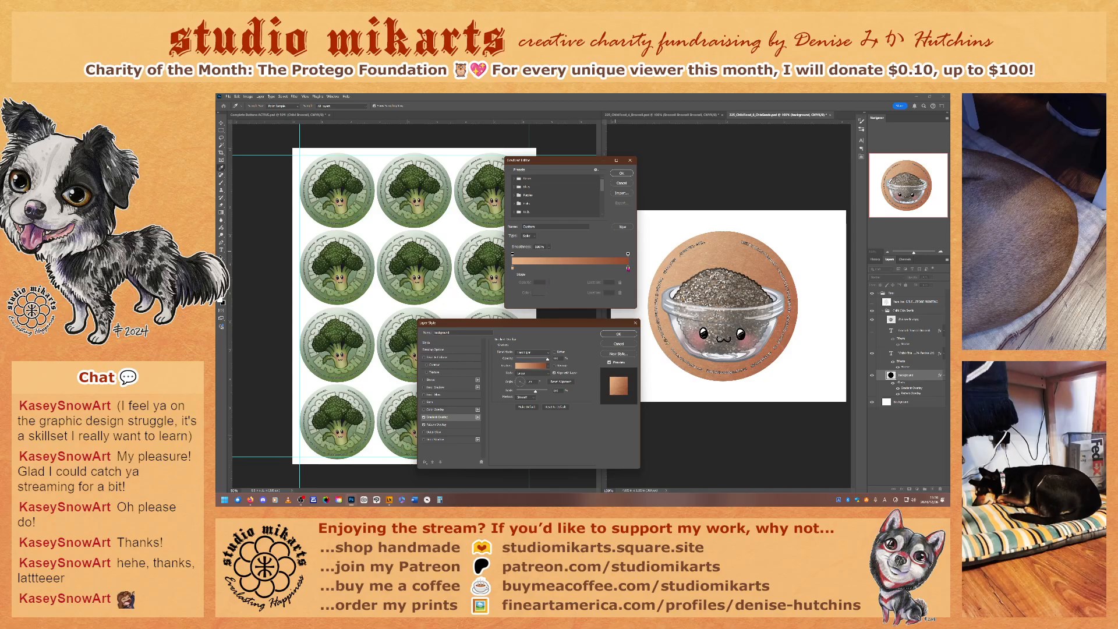
click(531, 293)
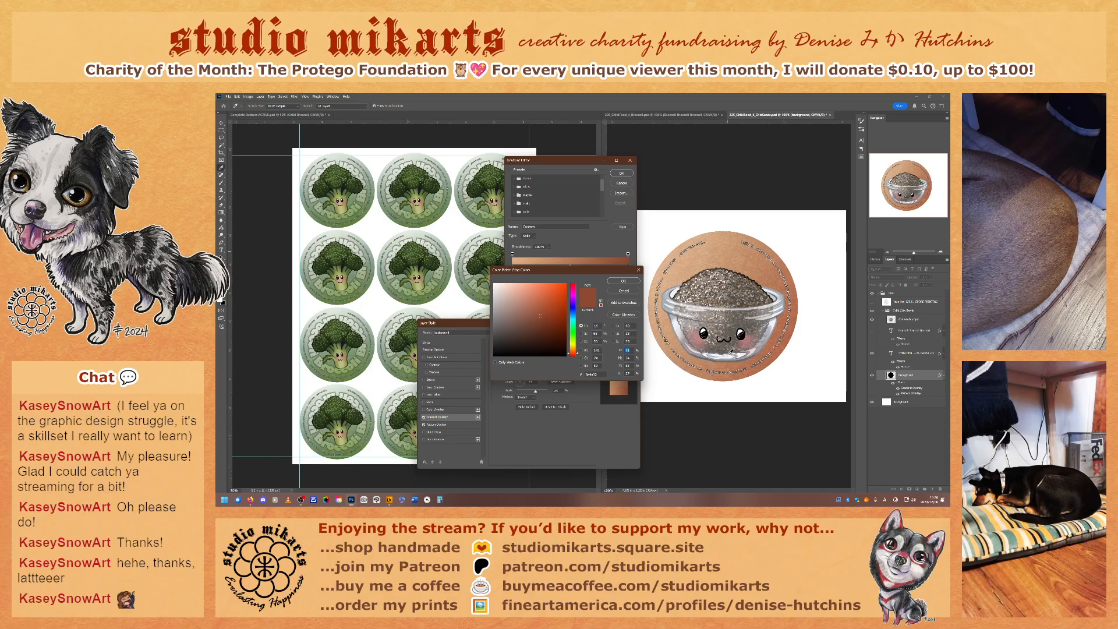
click(734, 299)
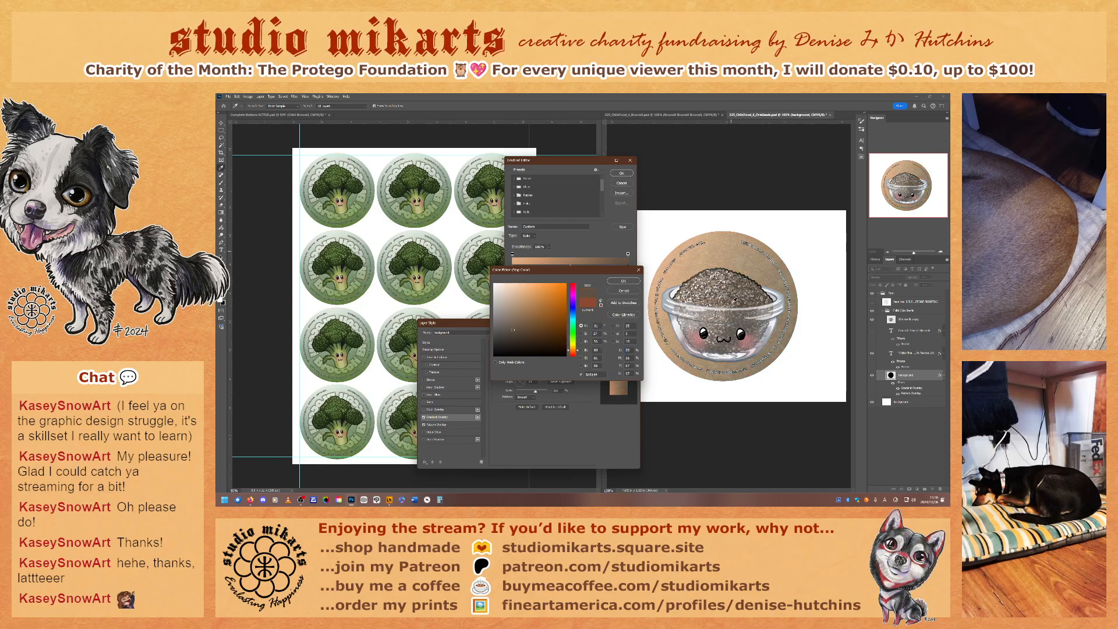
click(624, 281)
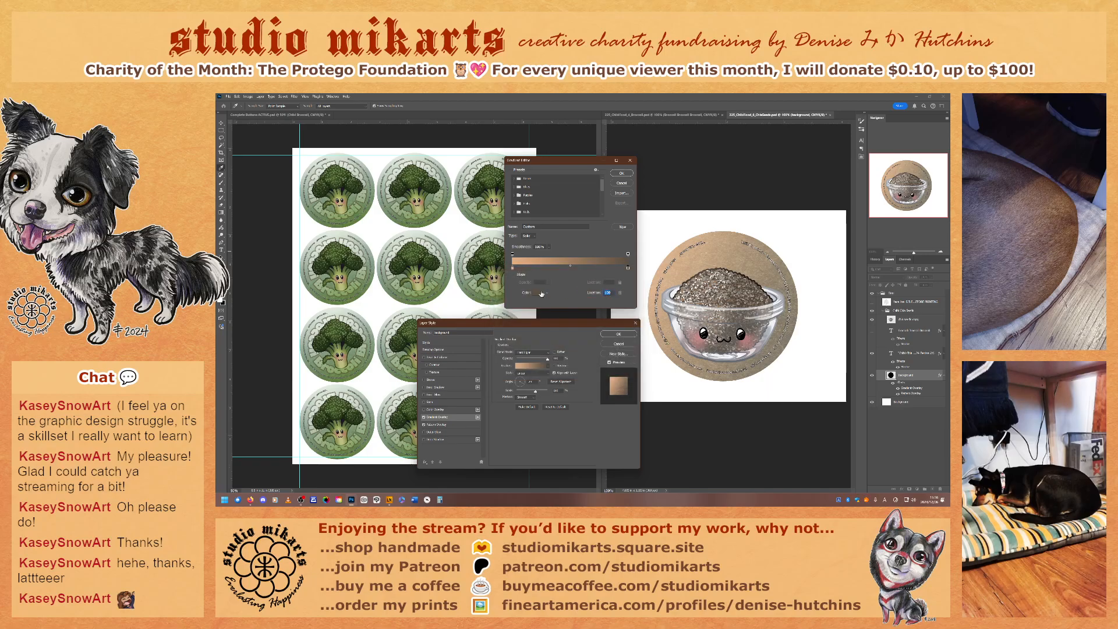
- Set the light end of the background gradient to a near-white grey sampled from the artwork and apply the gradient overlay
click(512, 268)
click(536, 292)
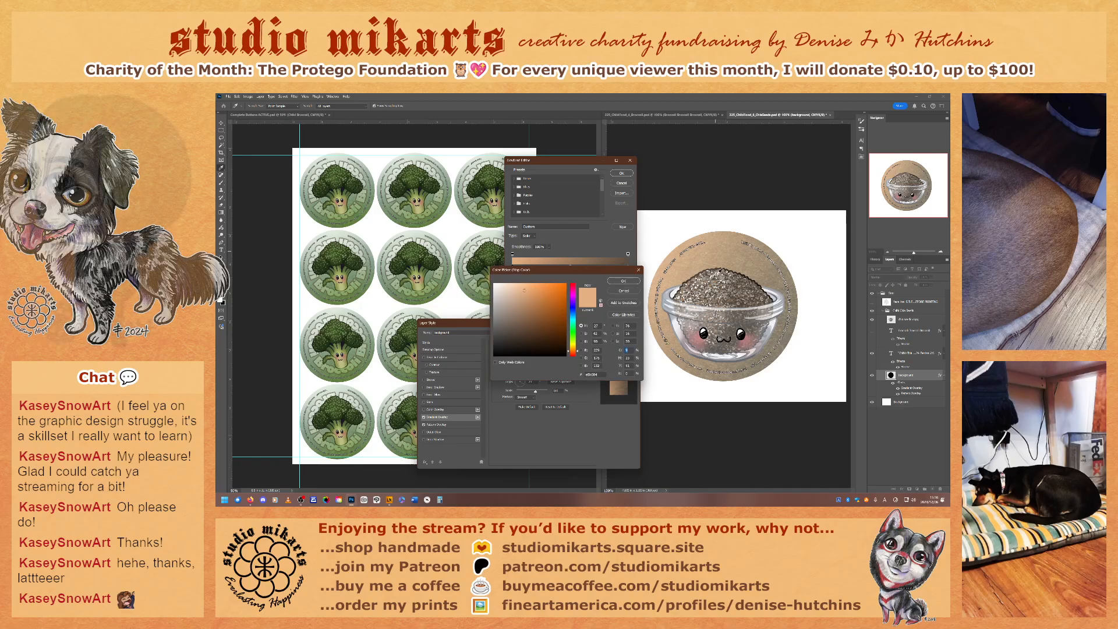
click(706, 280)
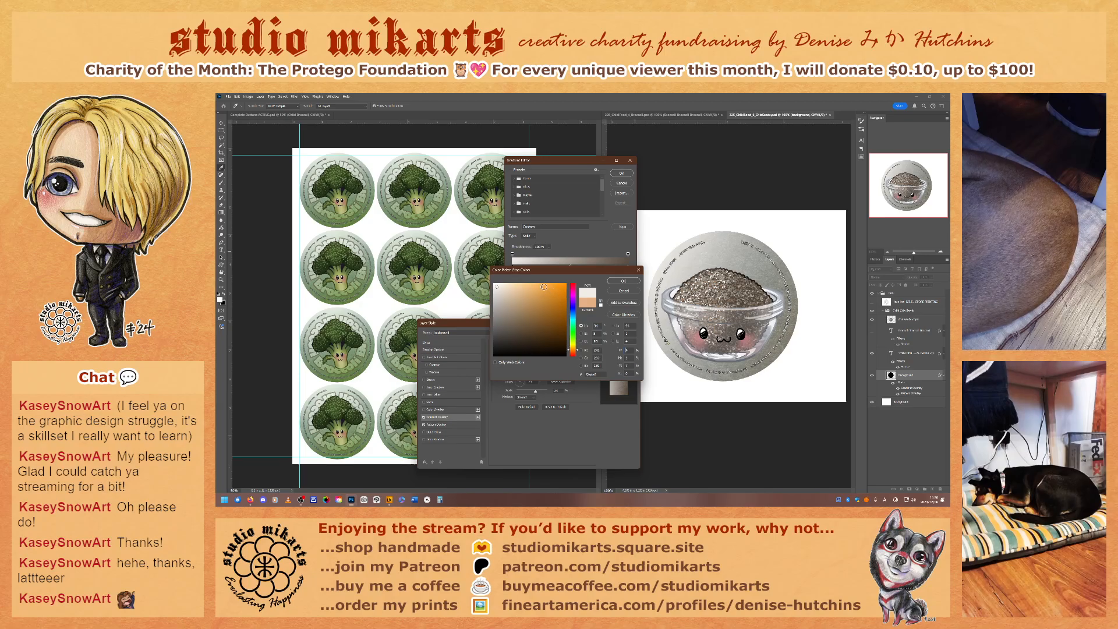
click(630, 282)
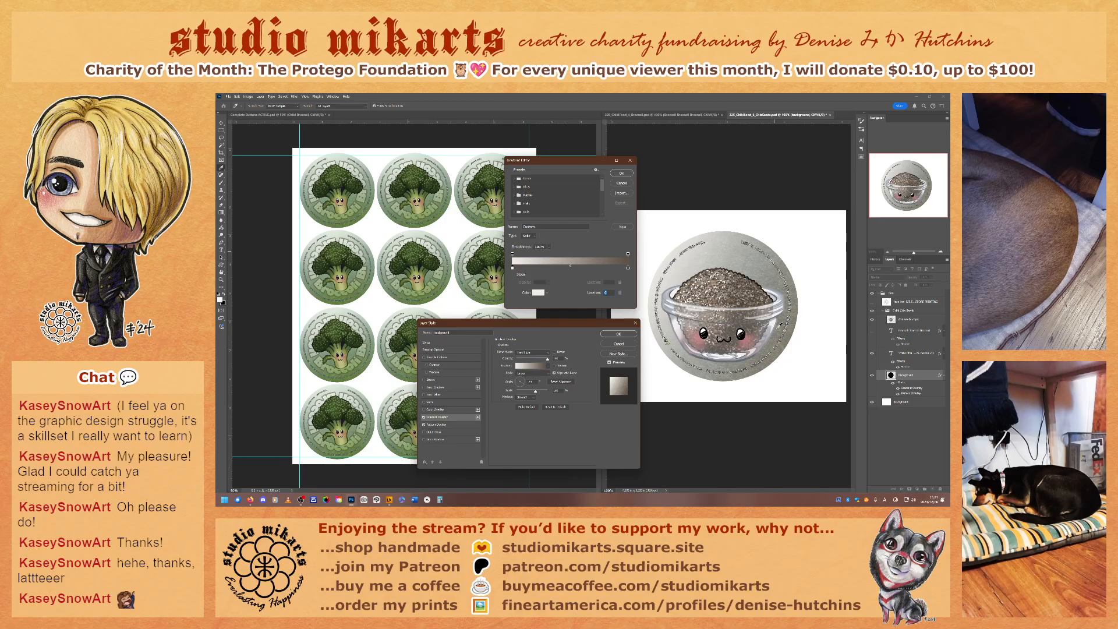
click(622, 174)
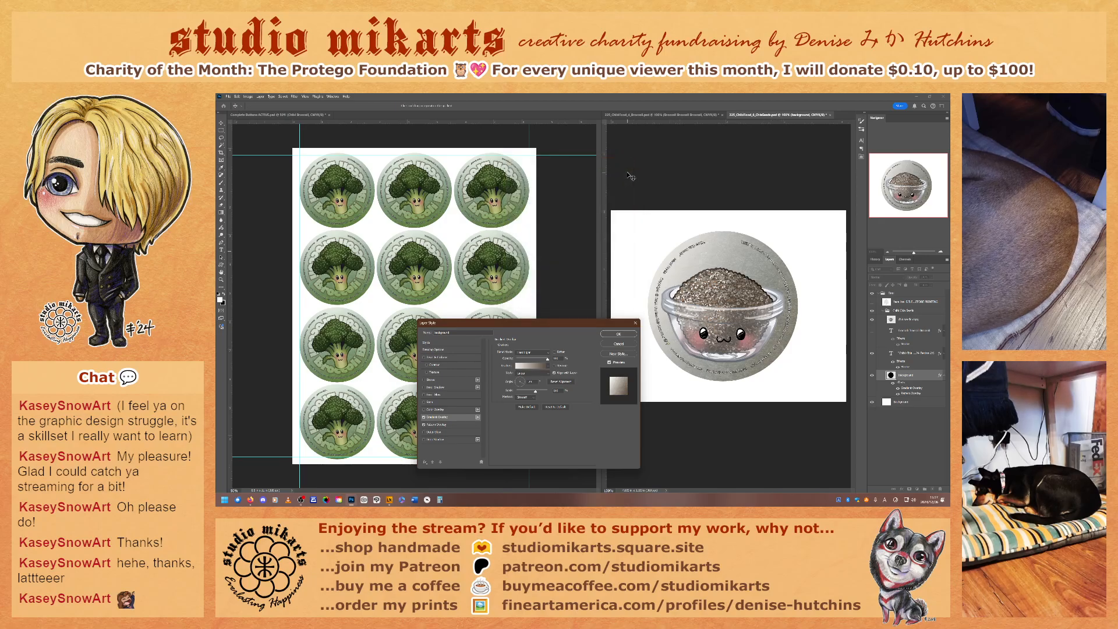
click(612, 334)
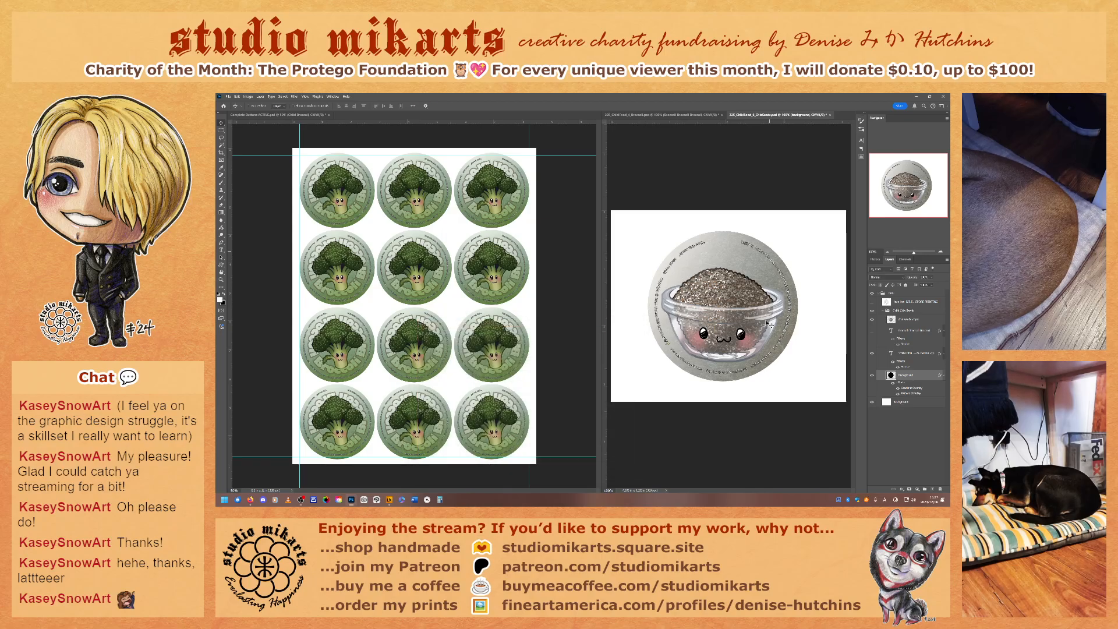
- Rotate the chia seeds bowl artwork slightly counterclockwise on the button
key(ctrl+t)
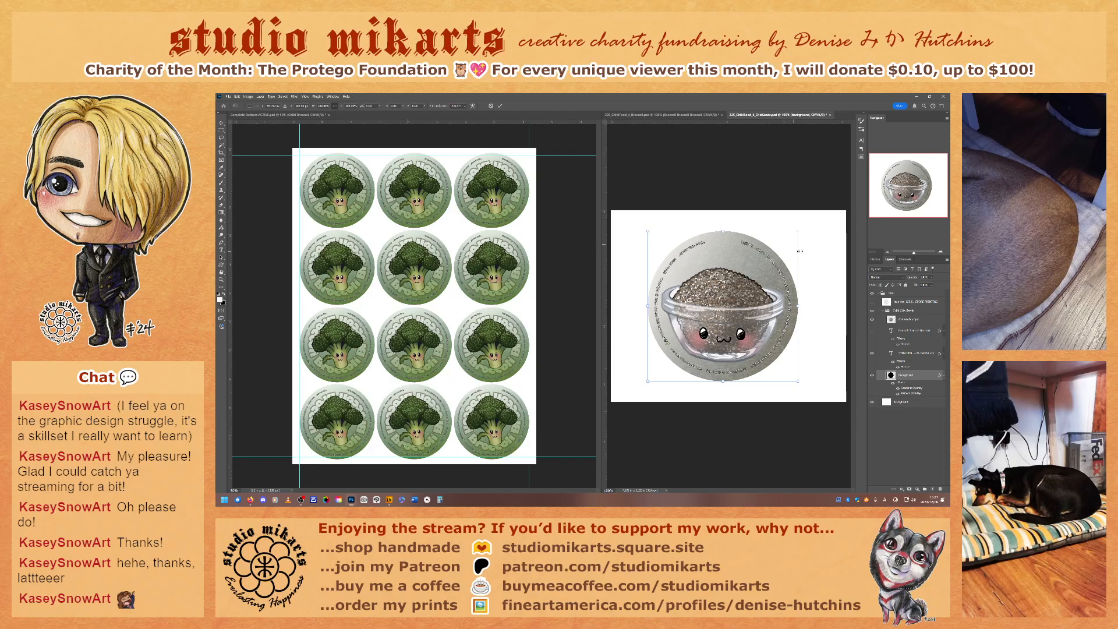
key(Escape)
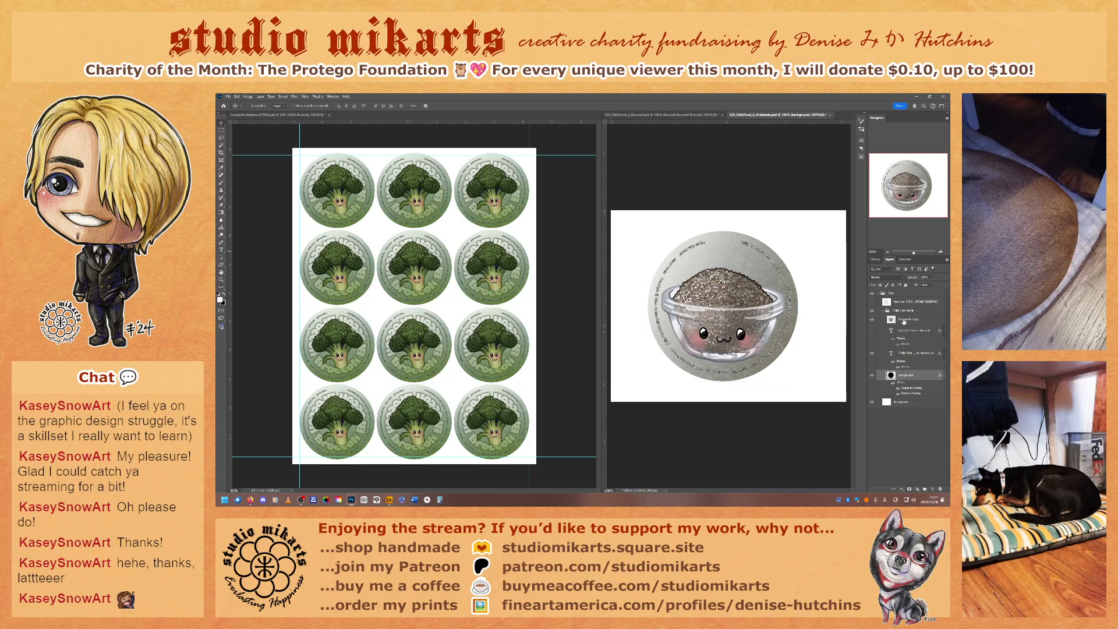
click(911, 319)
key(ctrl+t)
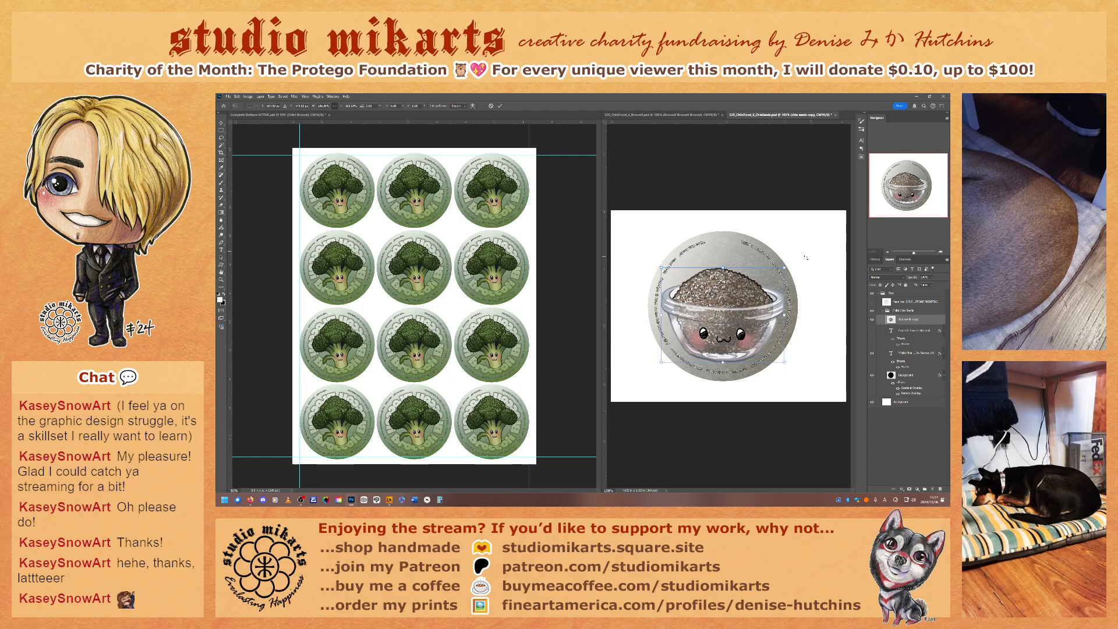
drag(808, 256, 797, 256)
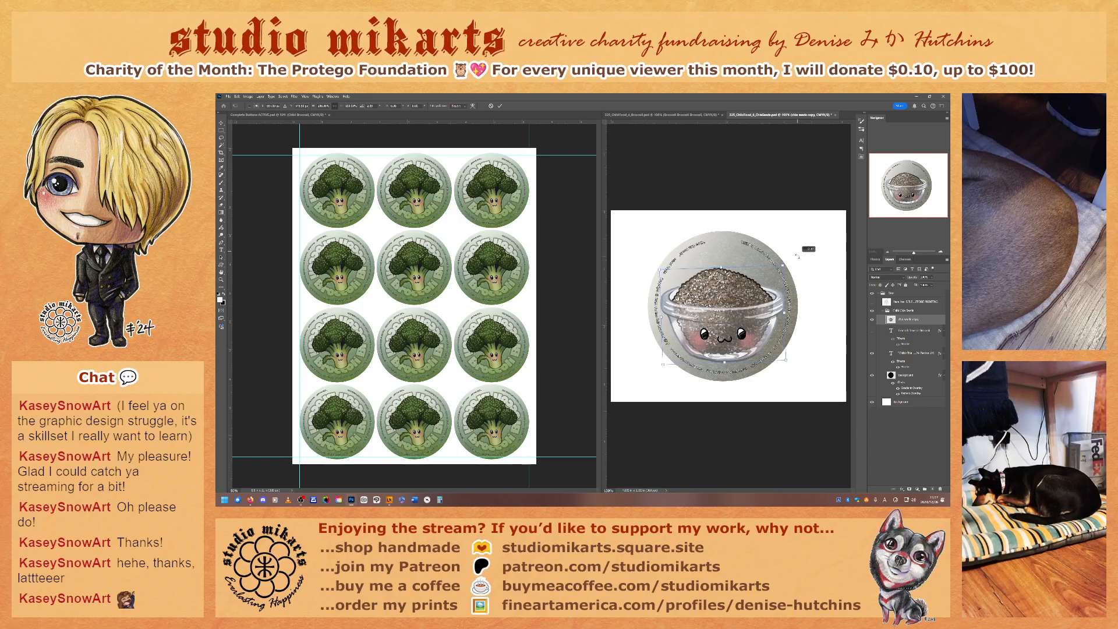
key(Return)
- Hide the bowl artwork and show the copied broccoli ring text layer
click(872, 319)
click(912, 330)
click(872, 330)
- Replace the broccoli wording of the ring text with "Chia Seeds" repeated three times around the circle
key(t)
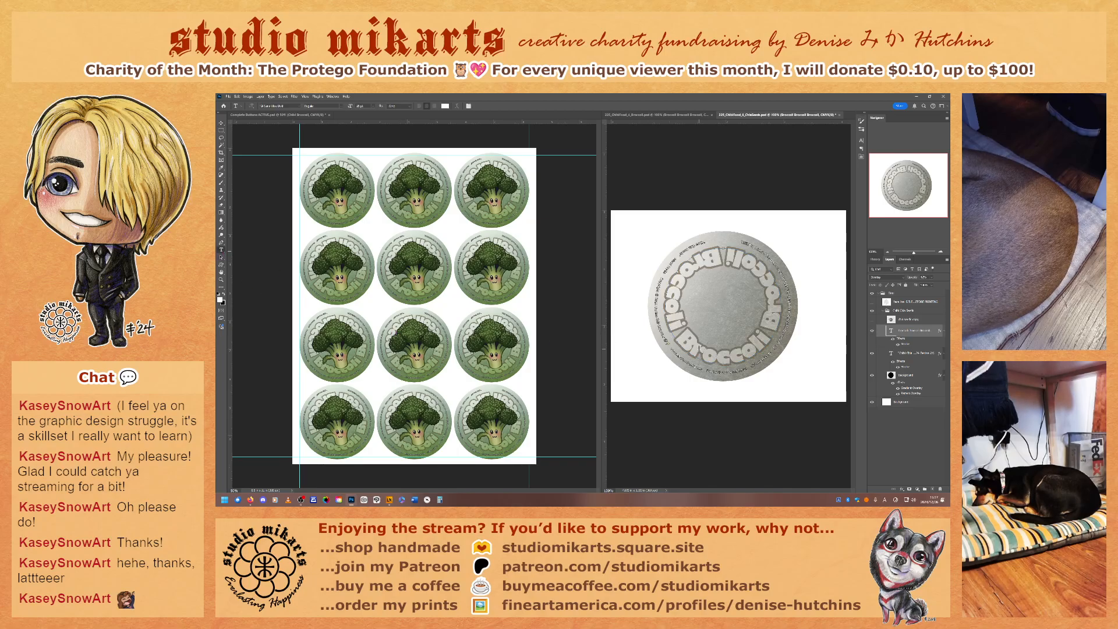
key(Return)
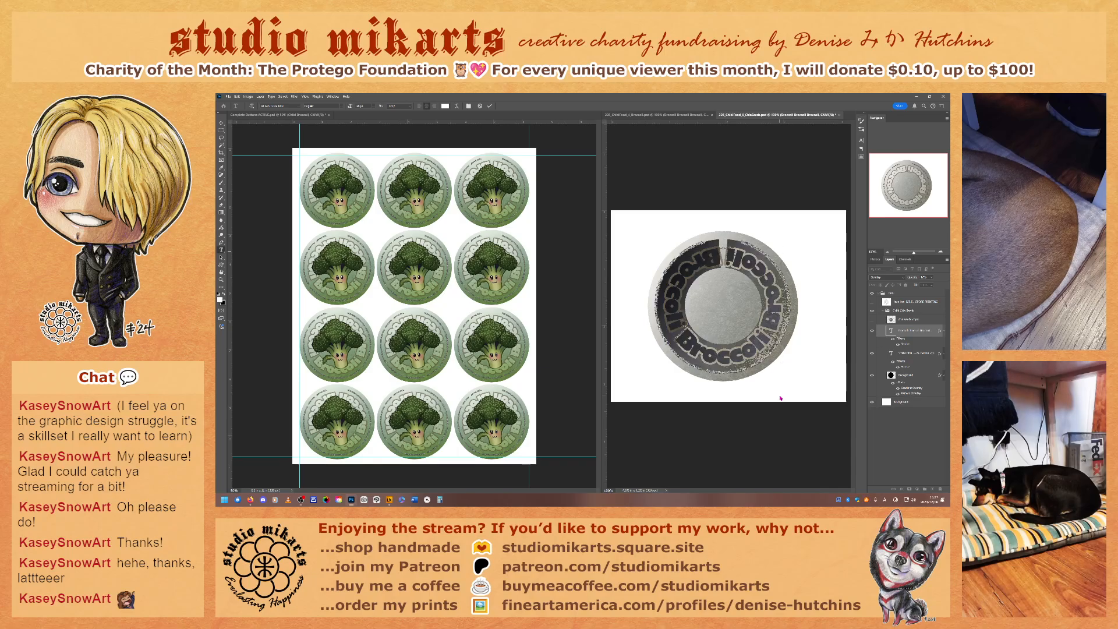
key(BackSpace)
text(Chia Se)
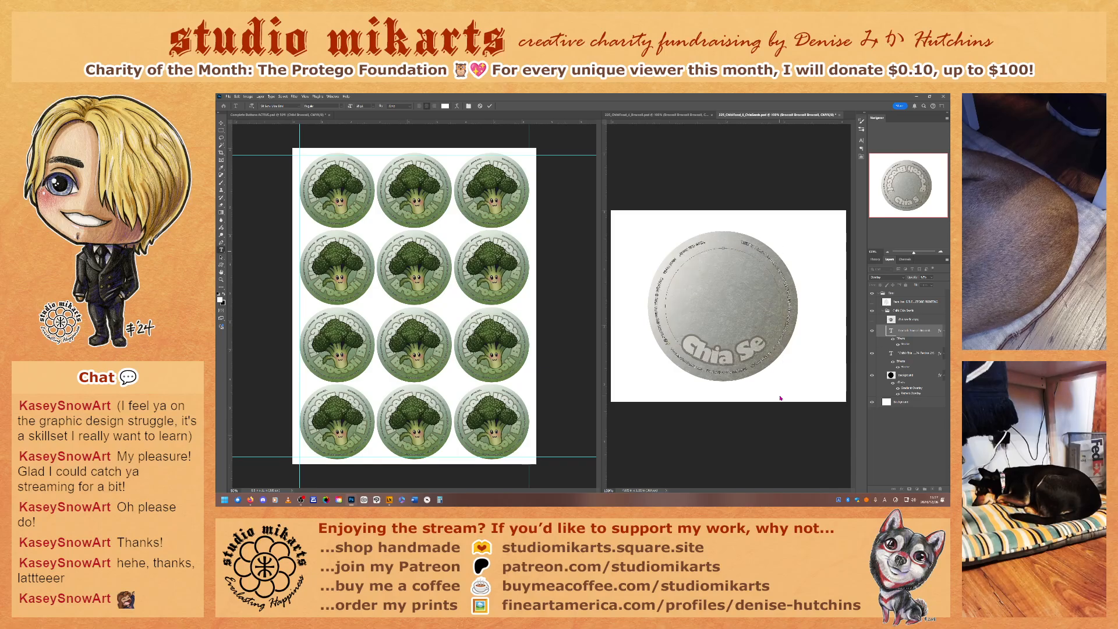
text(eds)
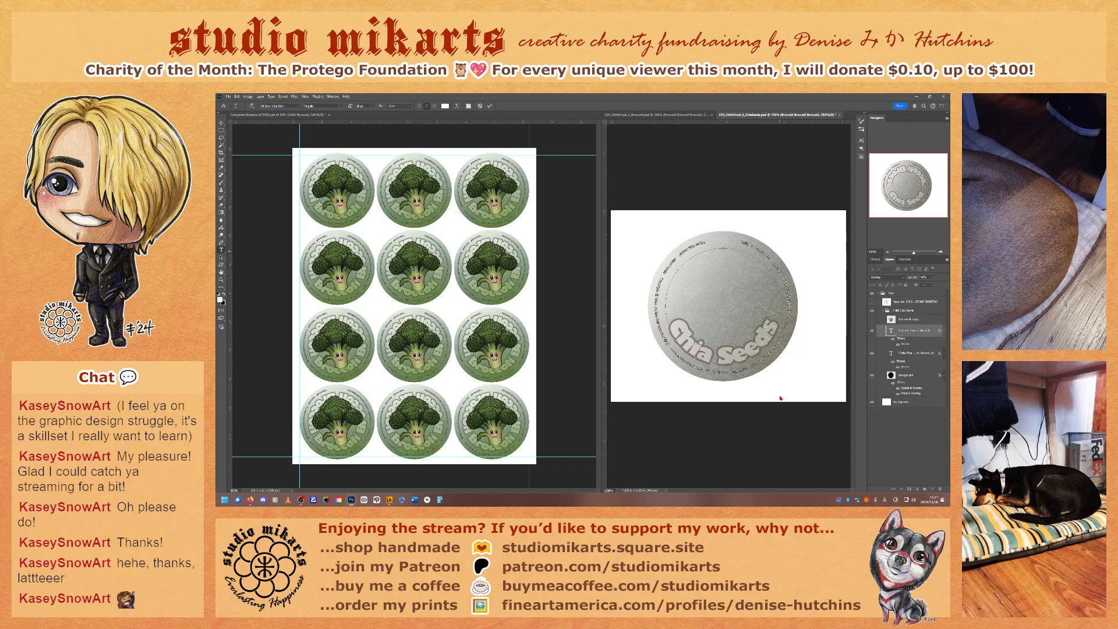
text( Chia)
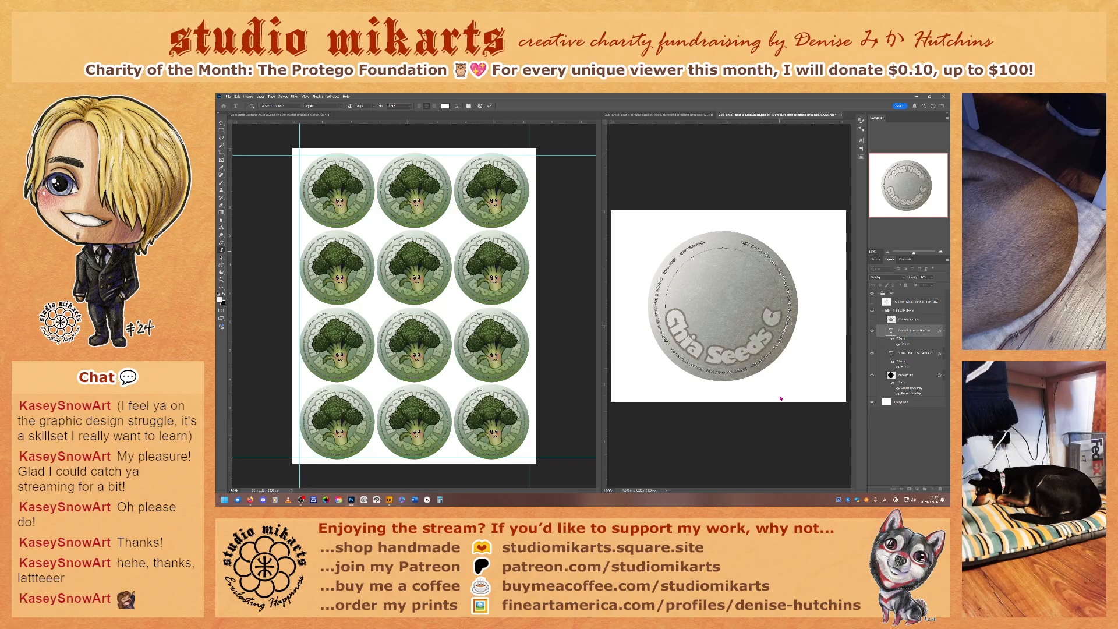
text( Seeds)
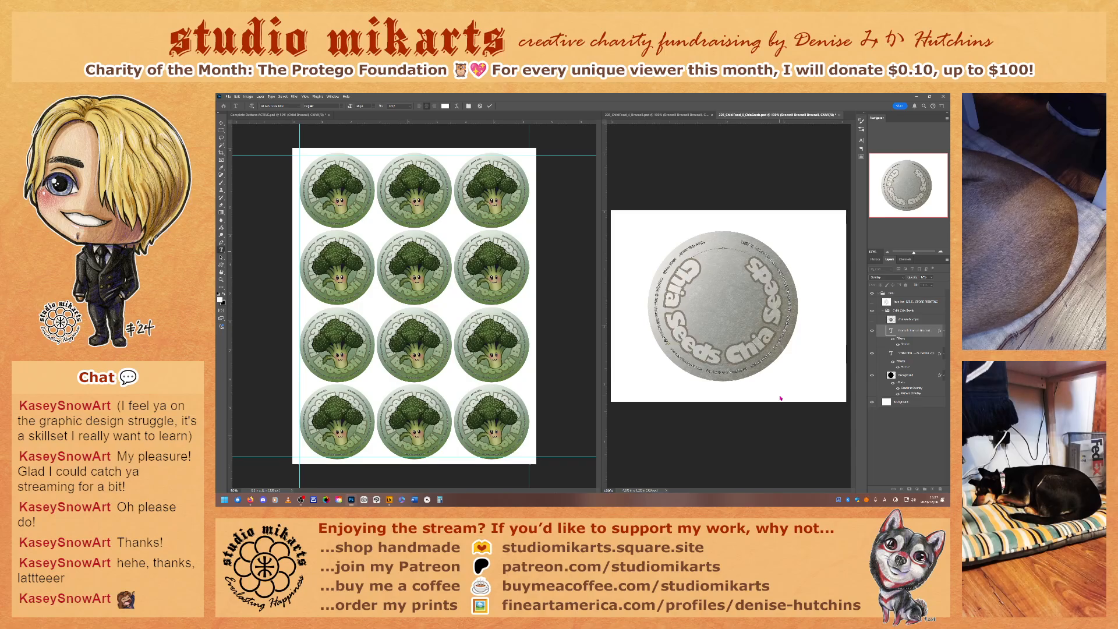
- Select all the Chia Seeds ring lettering and try font sizes of 24, 22 and 28 pt
key(ctrl+a)
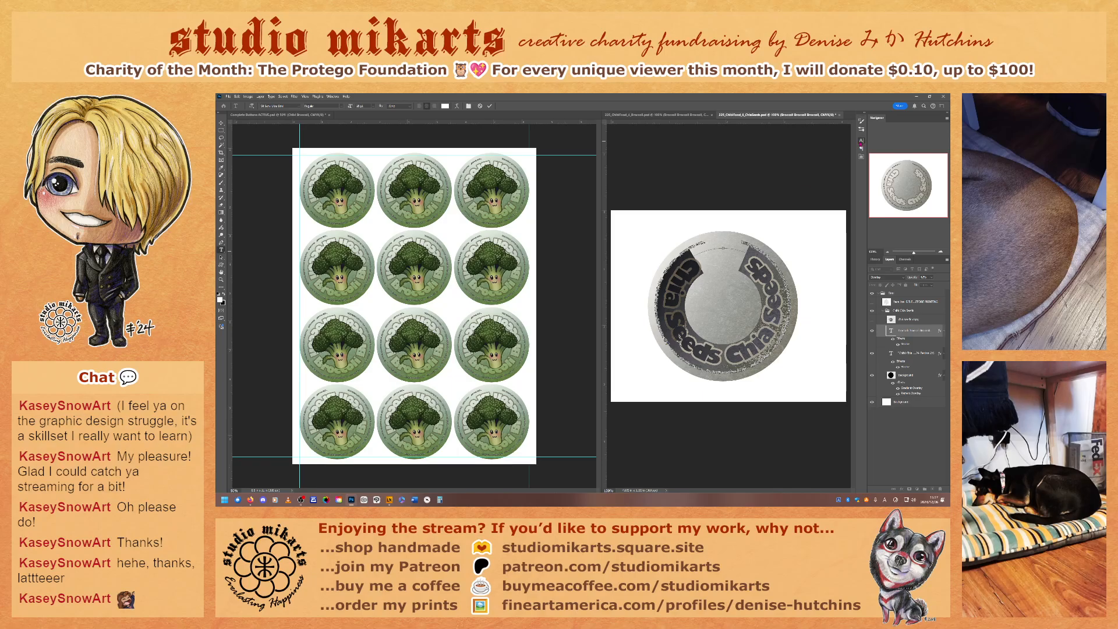
click(861, 140)
click(819, 156)
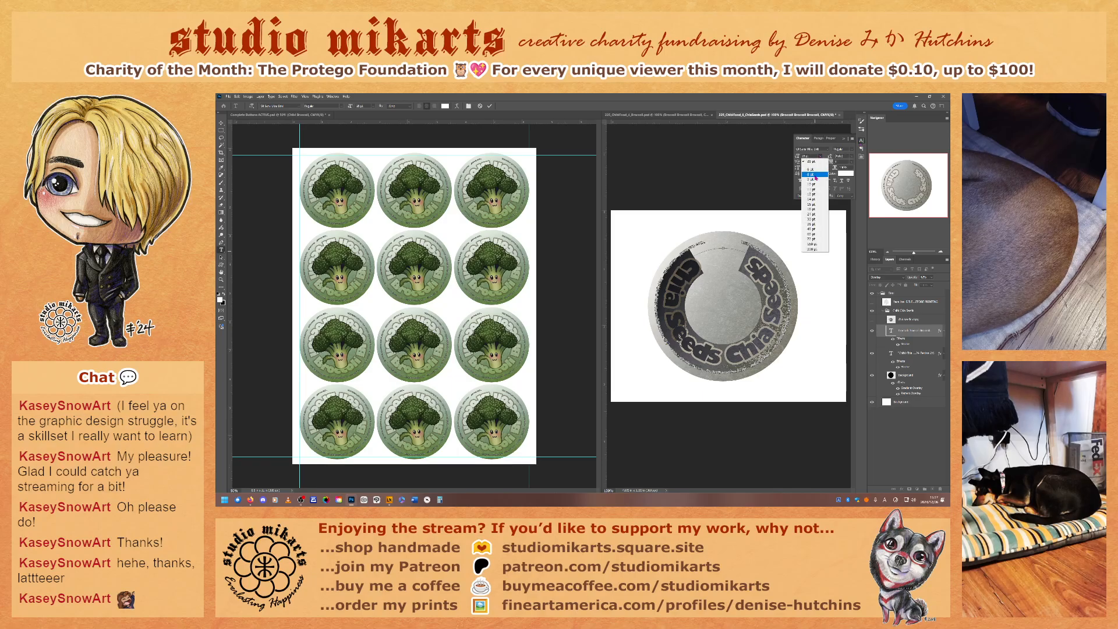
click(815, 174)
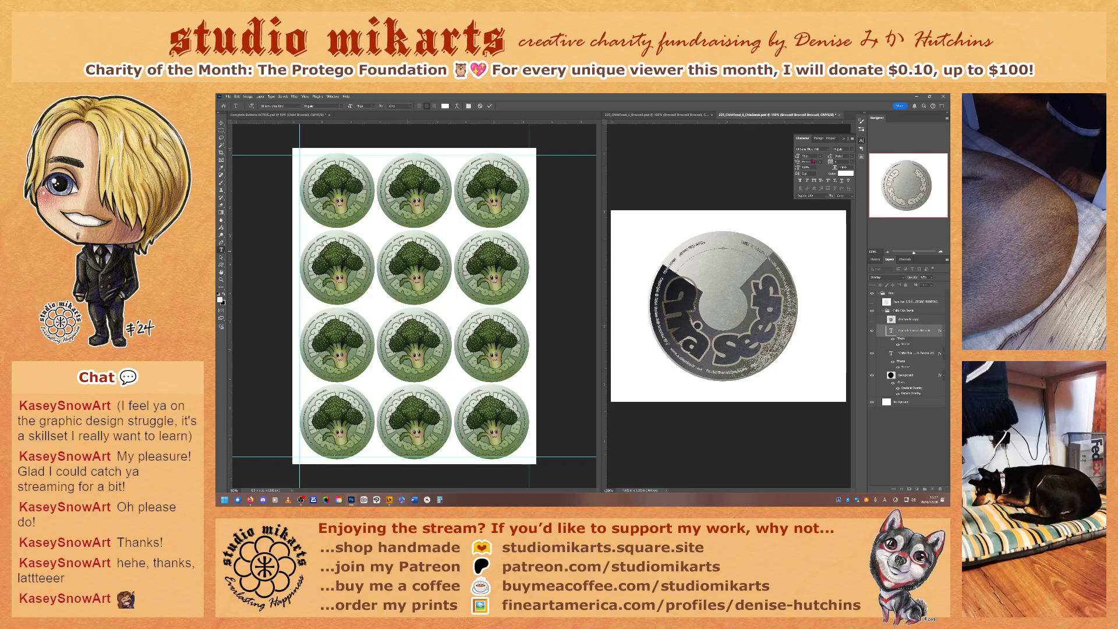
text(24)
key(Return)
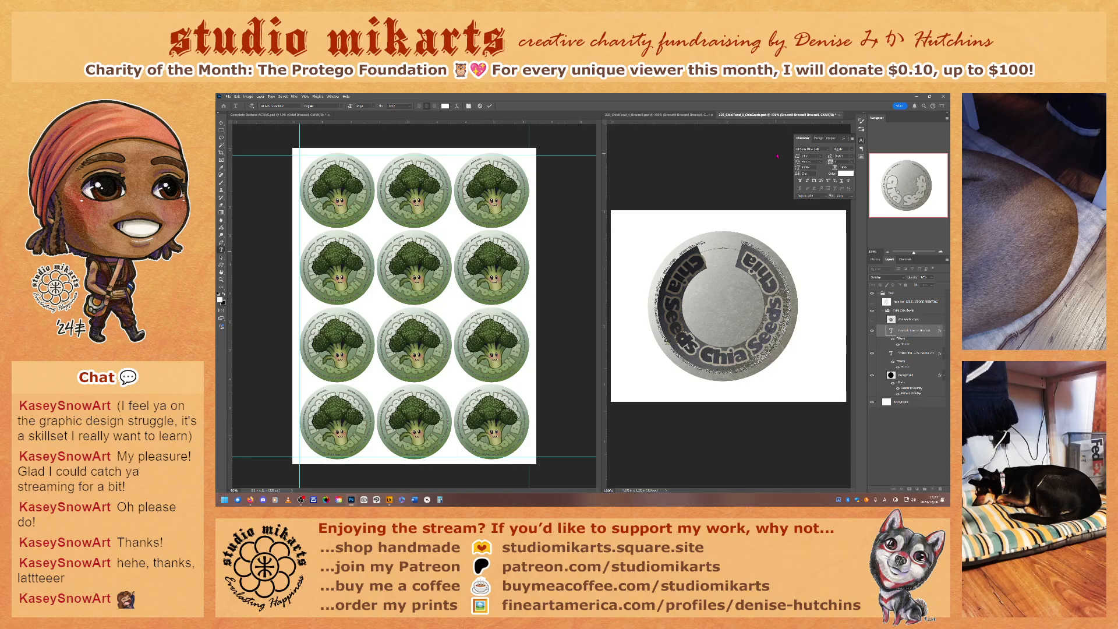
drag(811, 156, 788, 163)
text(22)
key(Return)
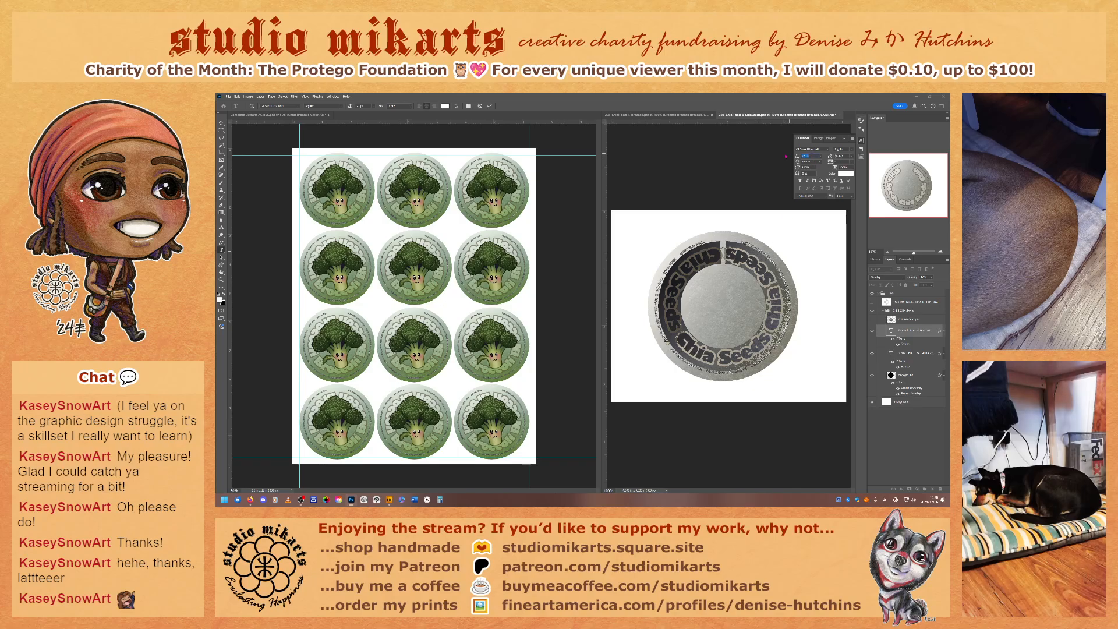
text(28)
key(Return)
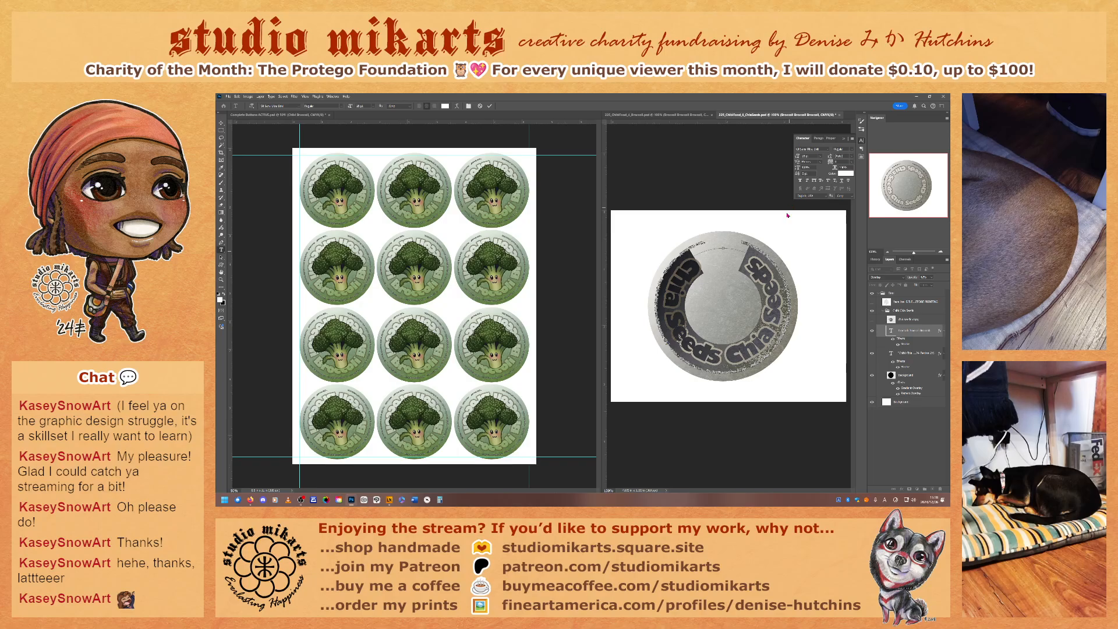
- Try font sizes from 30 pt upwards on the ring lettering, ending back at the previous size
text(30)
key(Return)
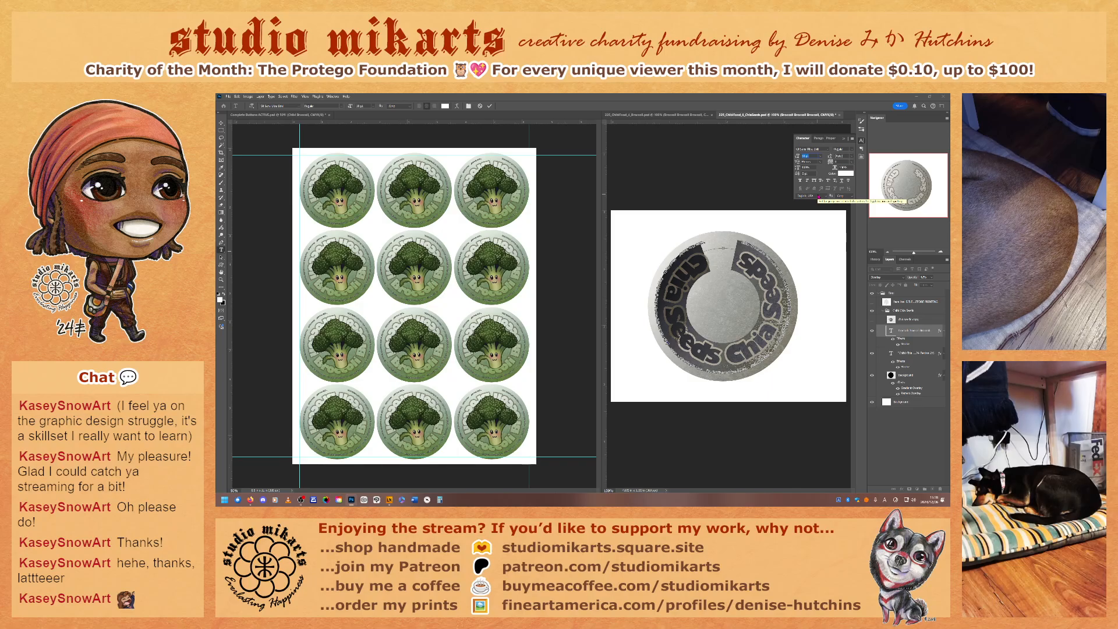
key(Up)
key(Up)
key(Up)
key(Up)
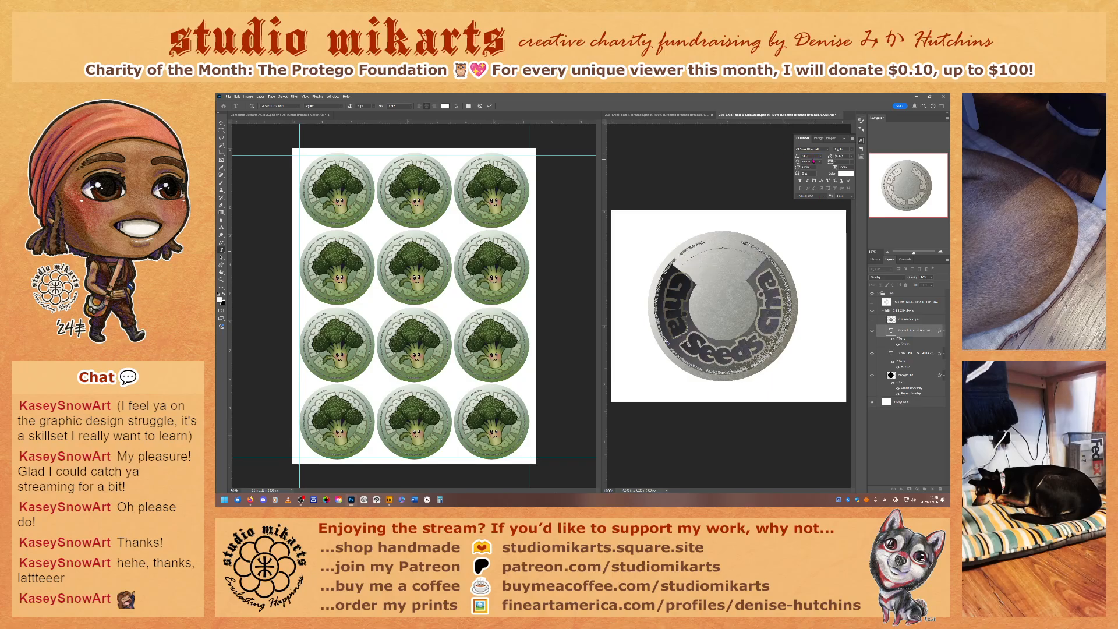
drag(797, 156, 779, 164)
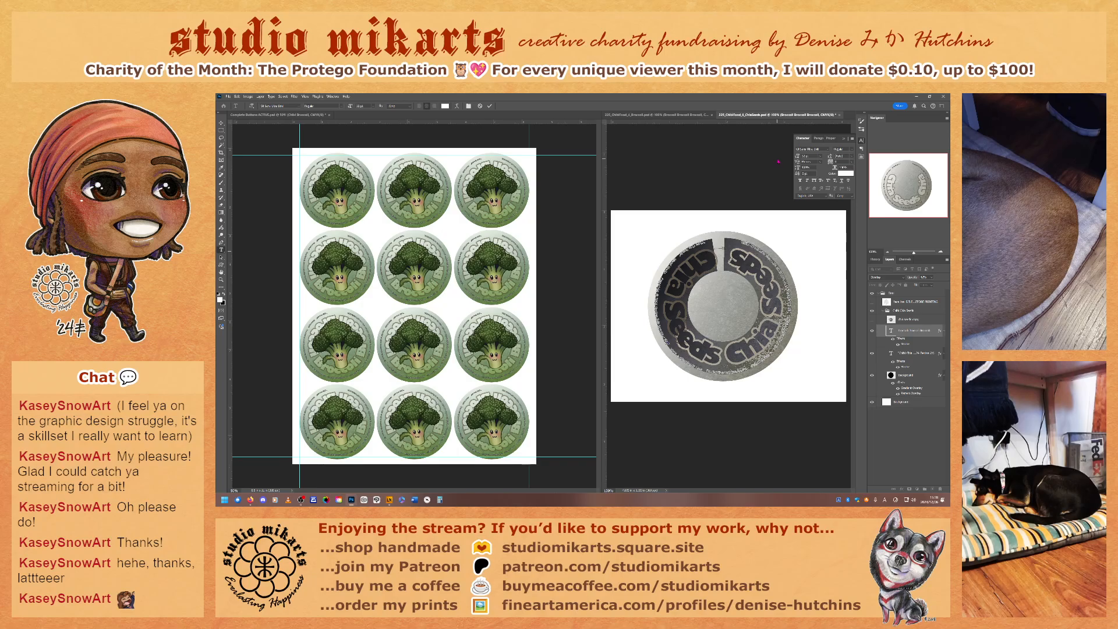
drag(813, 156, 790, 163)
key(Return)
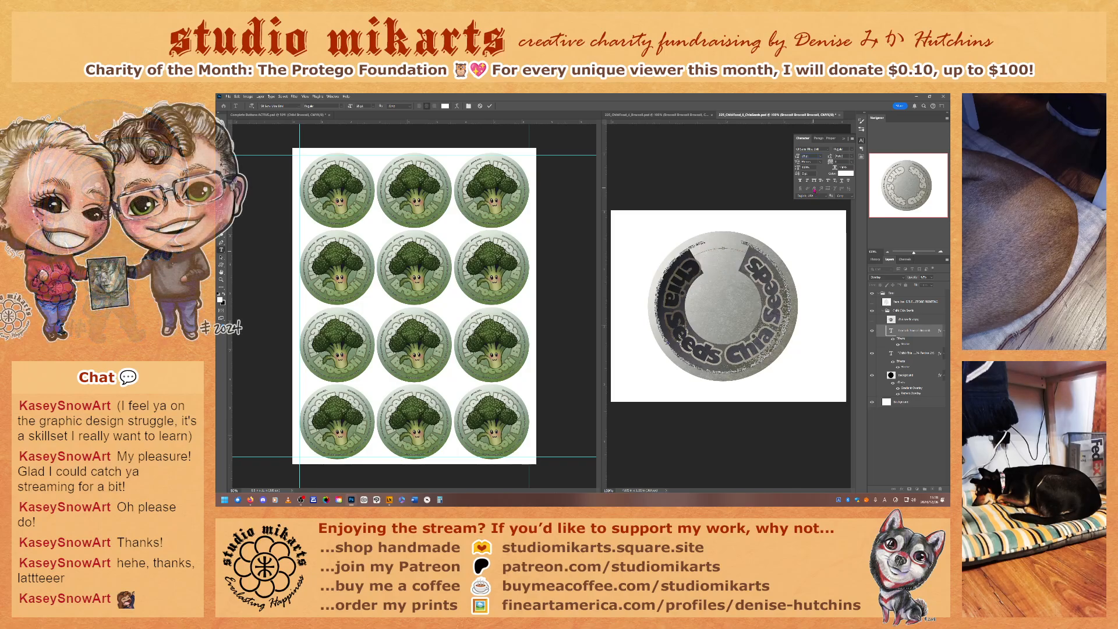
- Commit the wording change on the Chia Seeds ring text layer and close the character settings
click(228, 96)
mouse_move(245, 129)
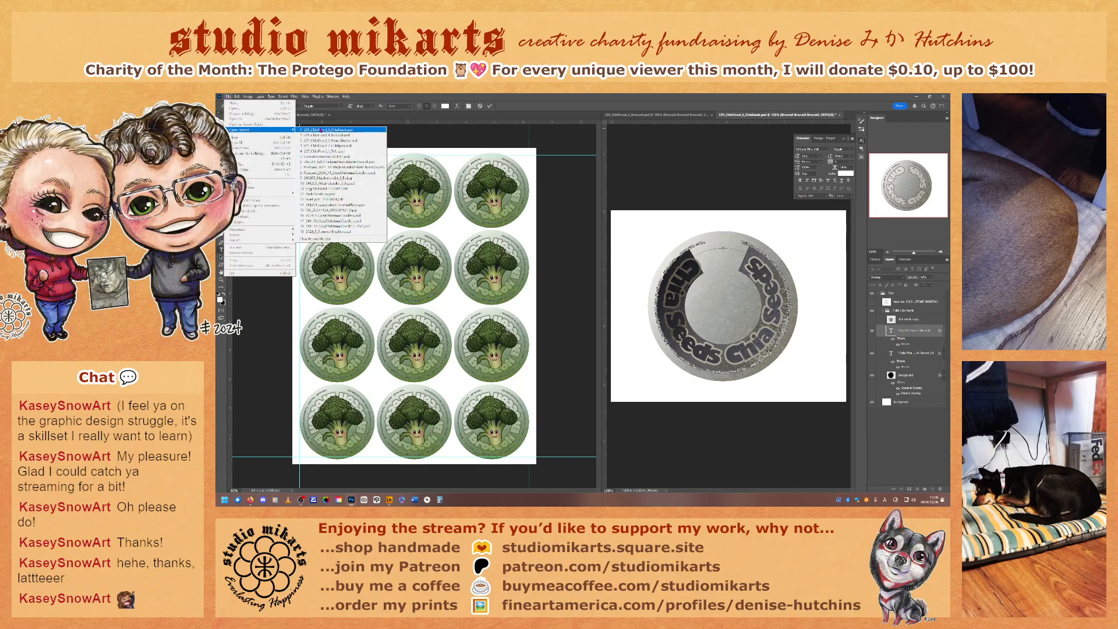
click(333, 154)
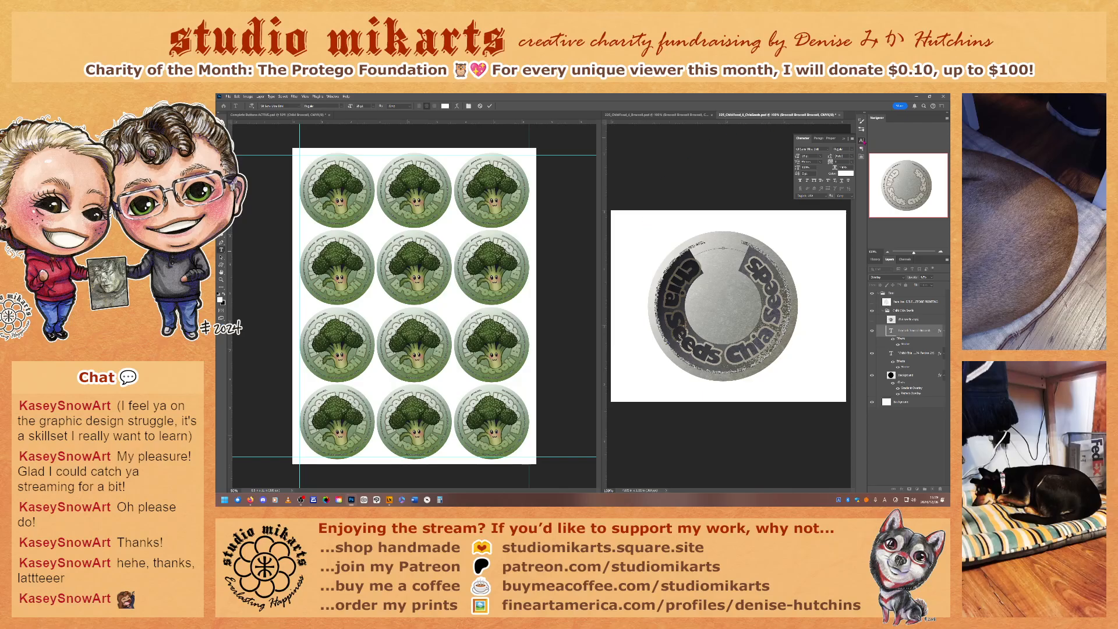
click(861, 140)
click(915, 331)
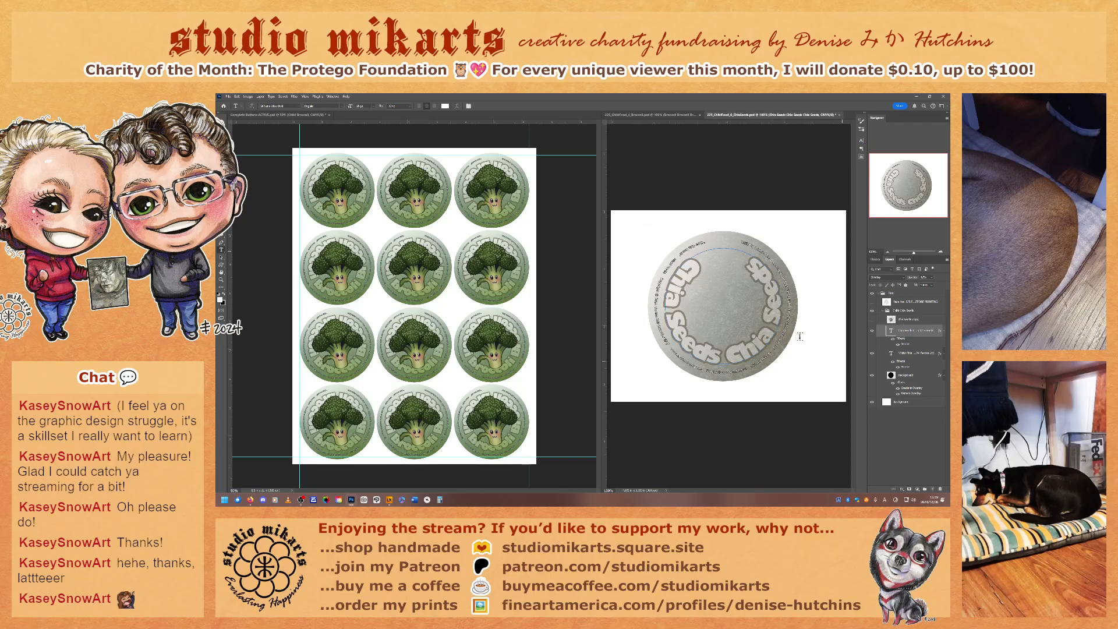
- Open the recent tofu button file, compare its ring text's character settings with the broccoli button's, and close the tofu file
click(228, 96)
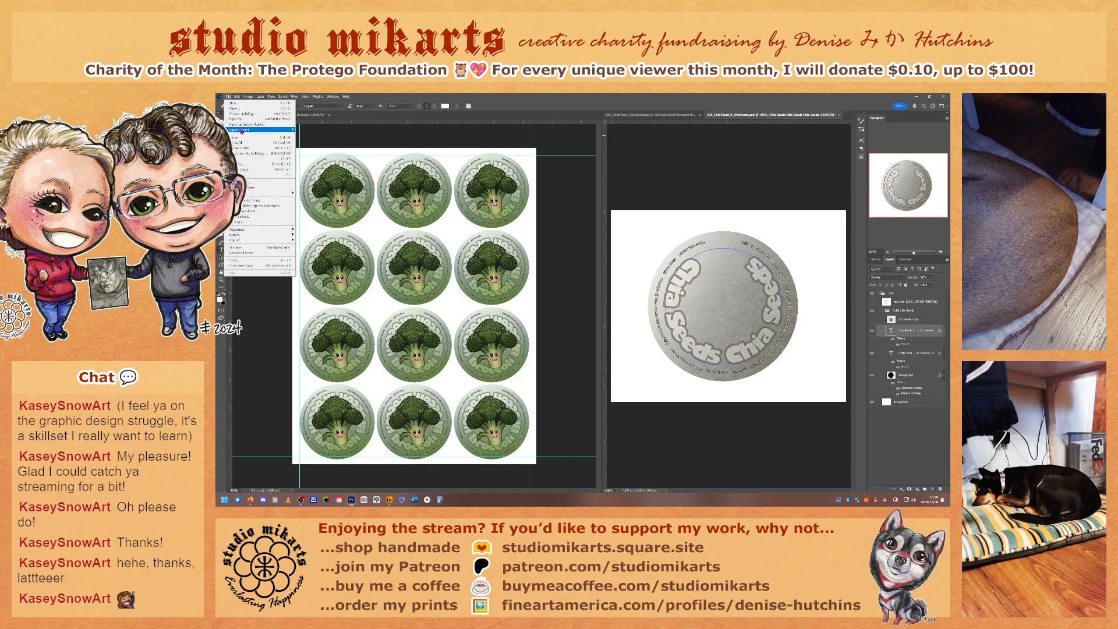
mouse_move(256, 130)
click(324, 151)
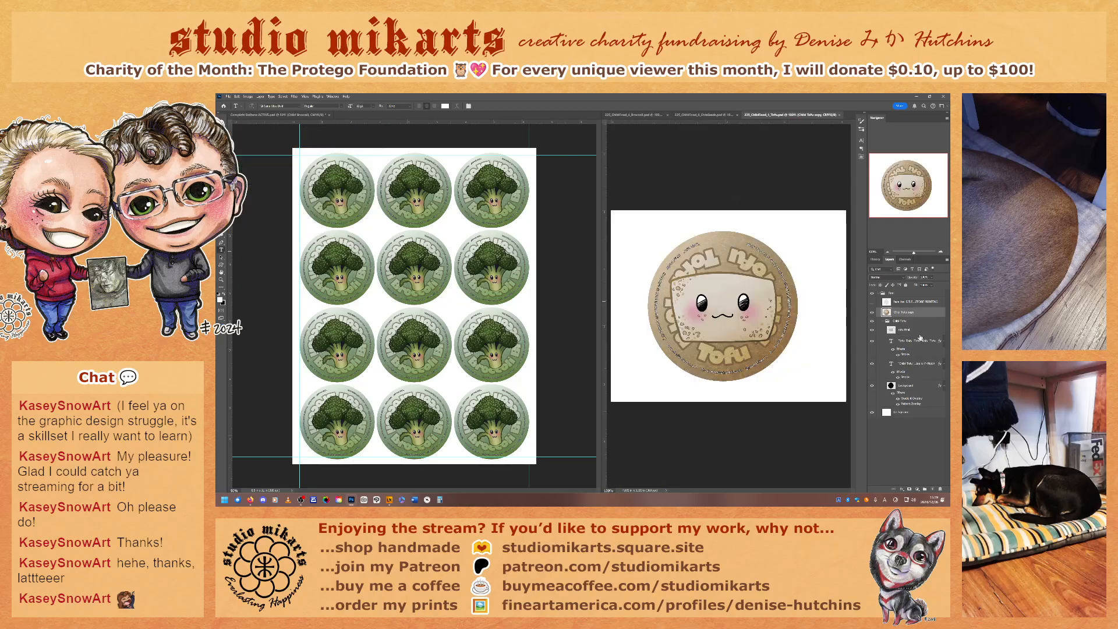
click(914, 341)
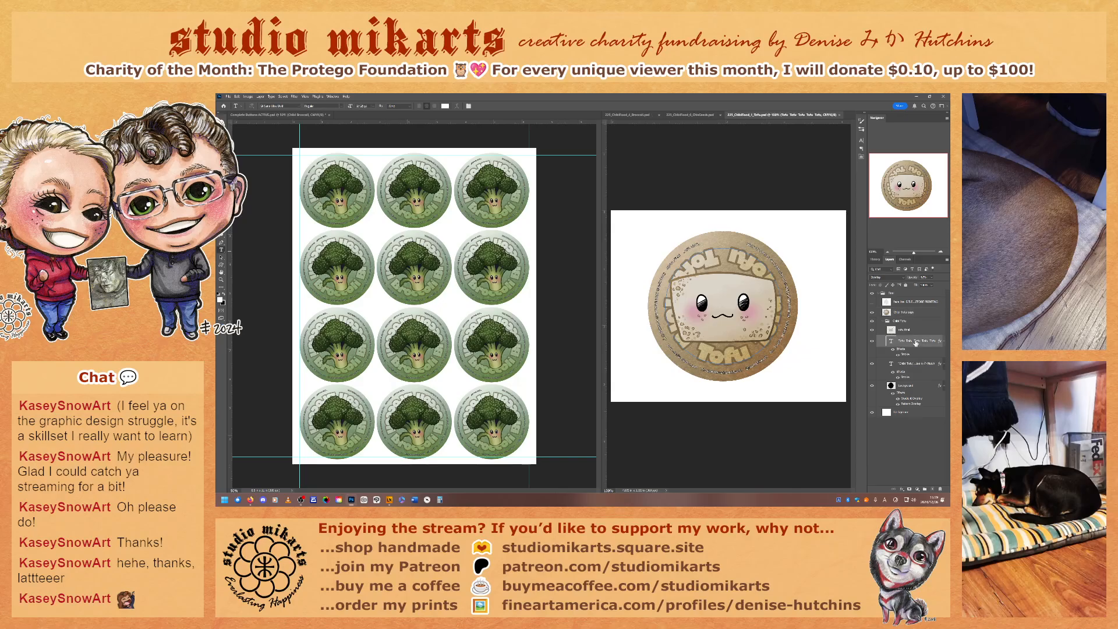
click(861, 141)
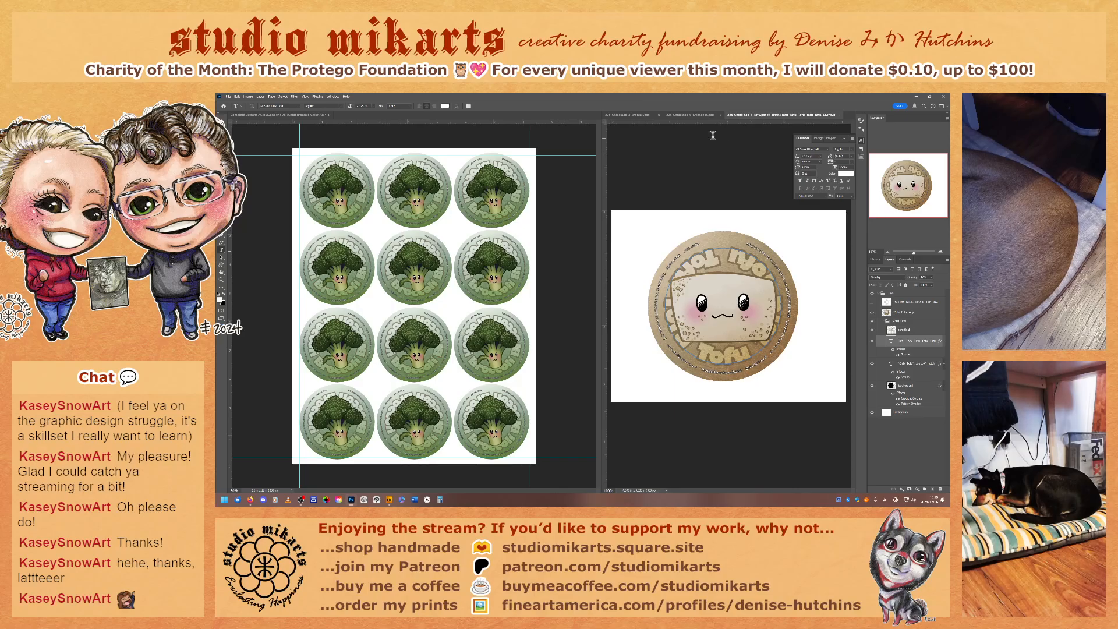
click(621, 115)
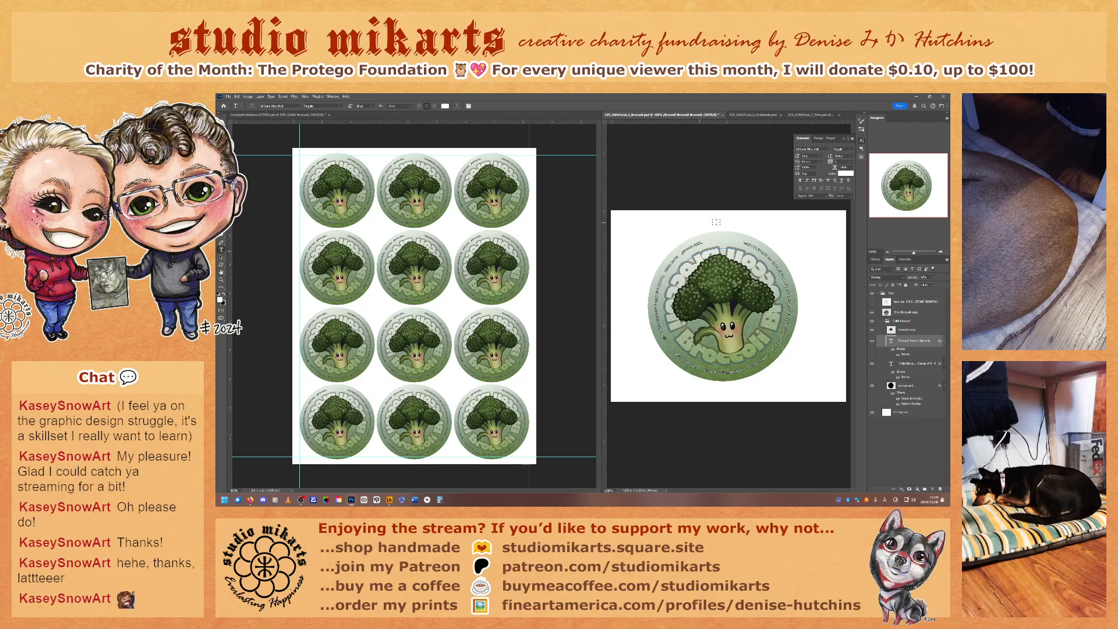
click(803, 115)
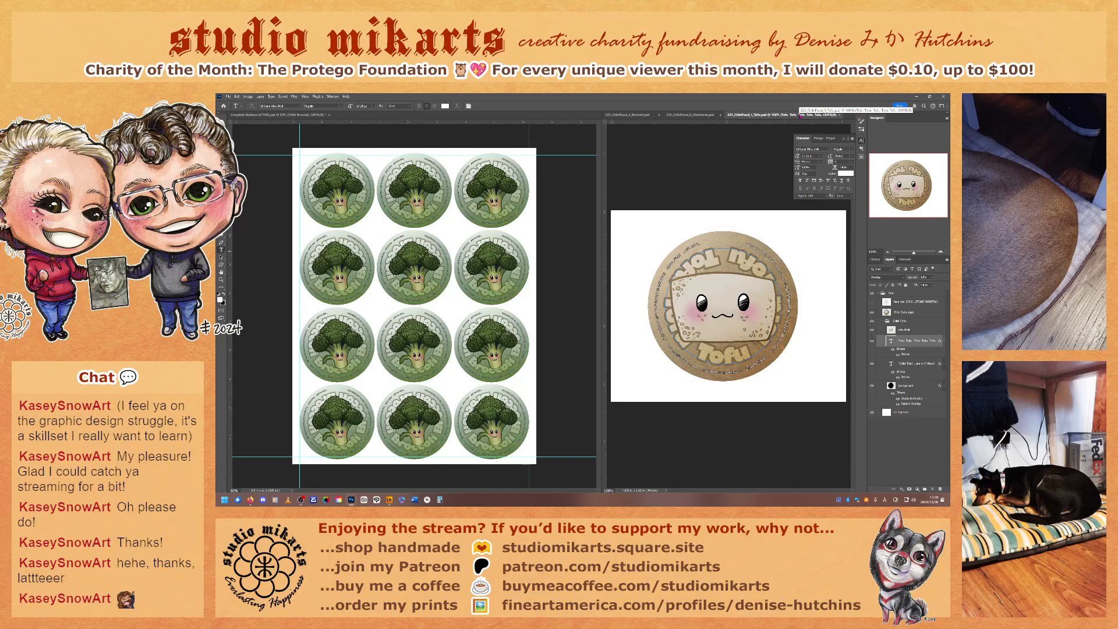
click(841, 115)
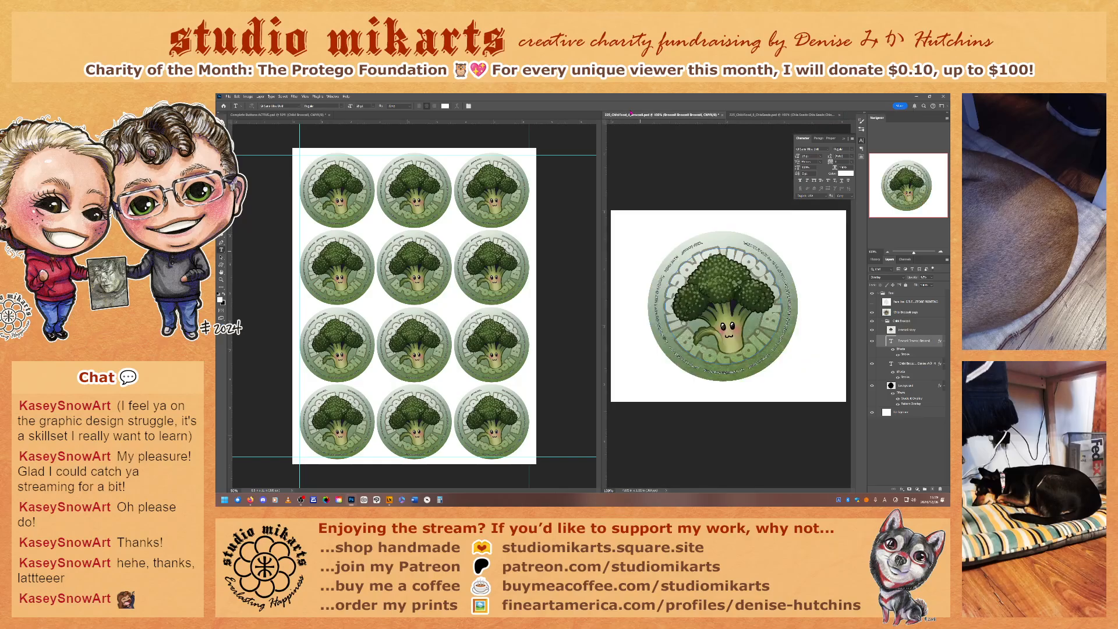
- Close the broccoli button file with its changes saved and return to the chia seeds file's layers
click(722, 115)
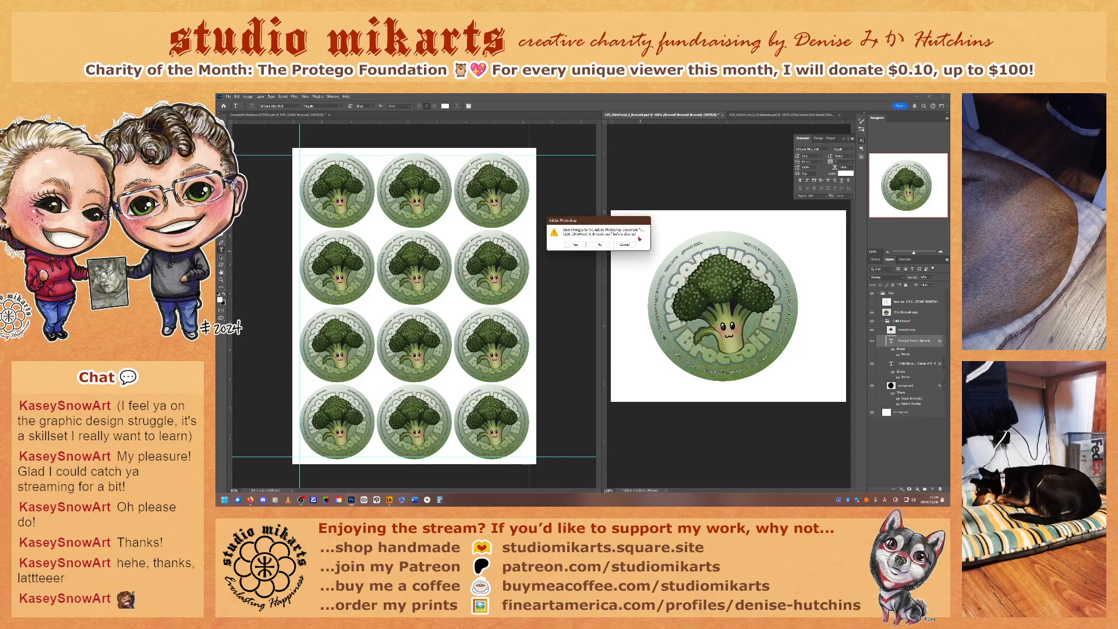
click(576, 245)
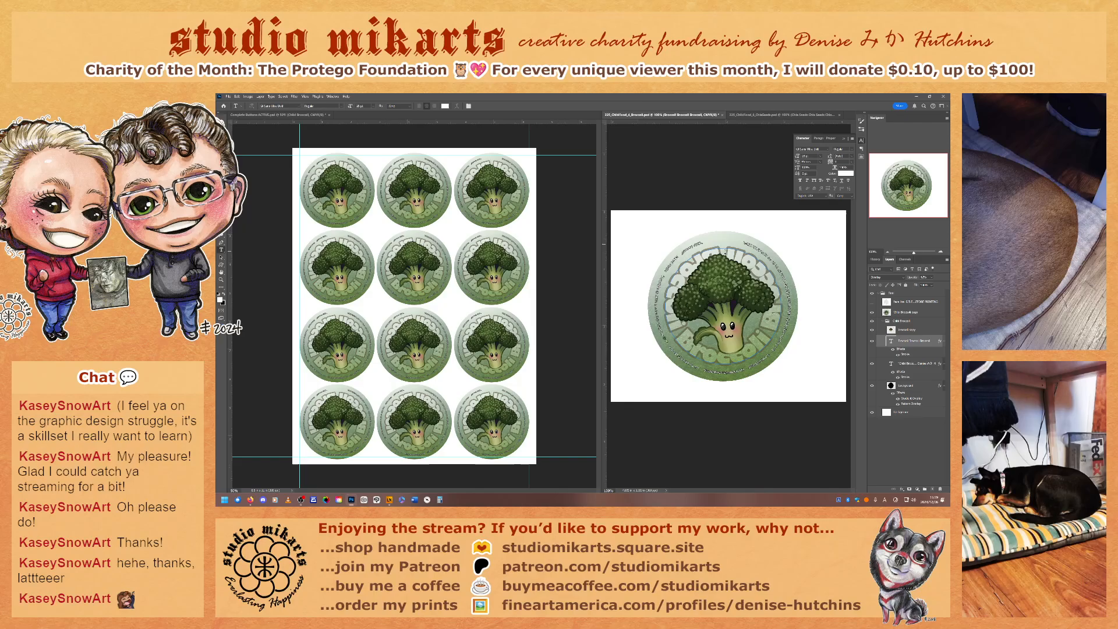
click(876, 260)
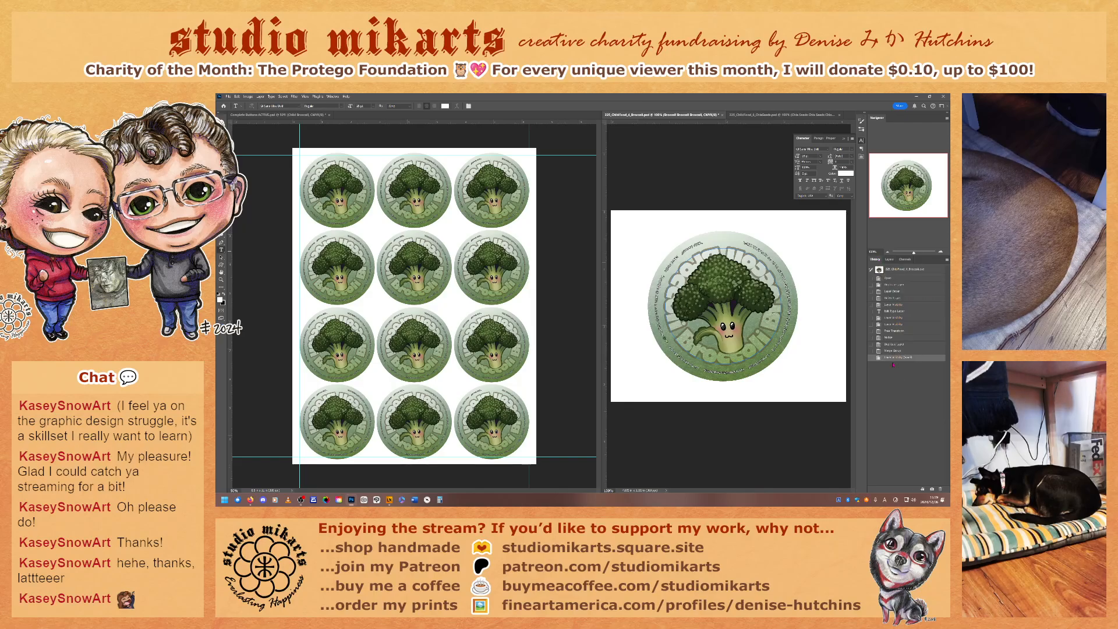
click(723, 117)
click(578, 244)
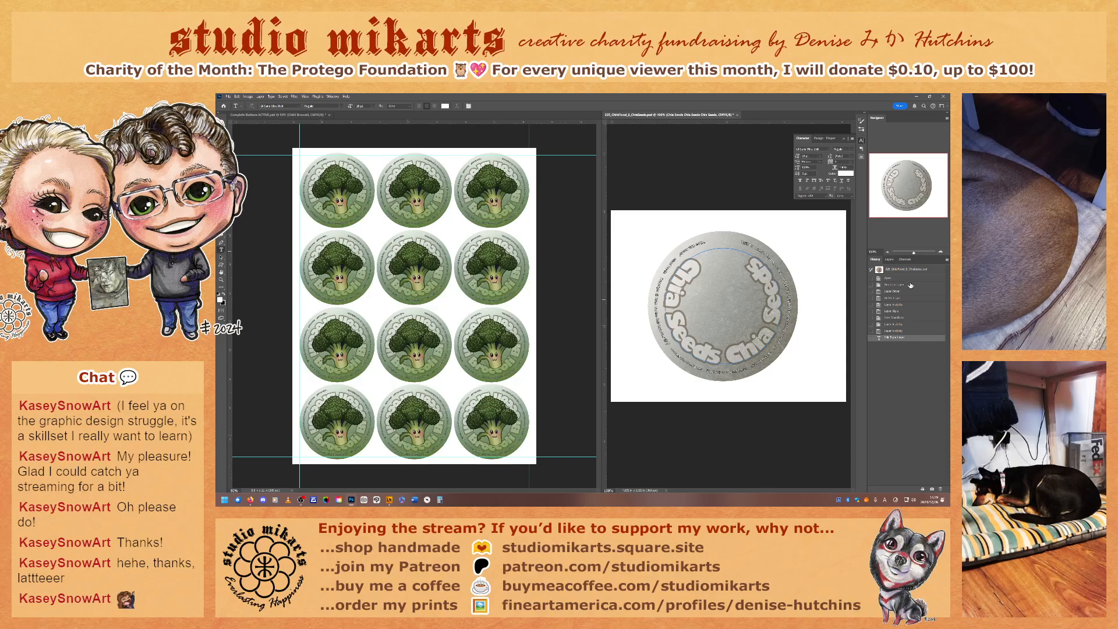
click(889, 259)
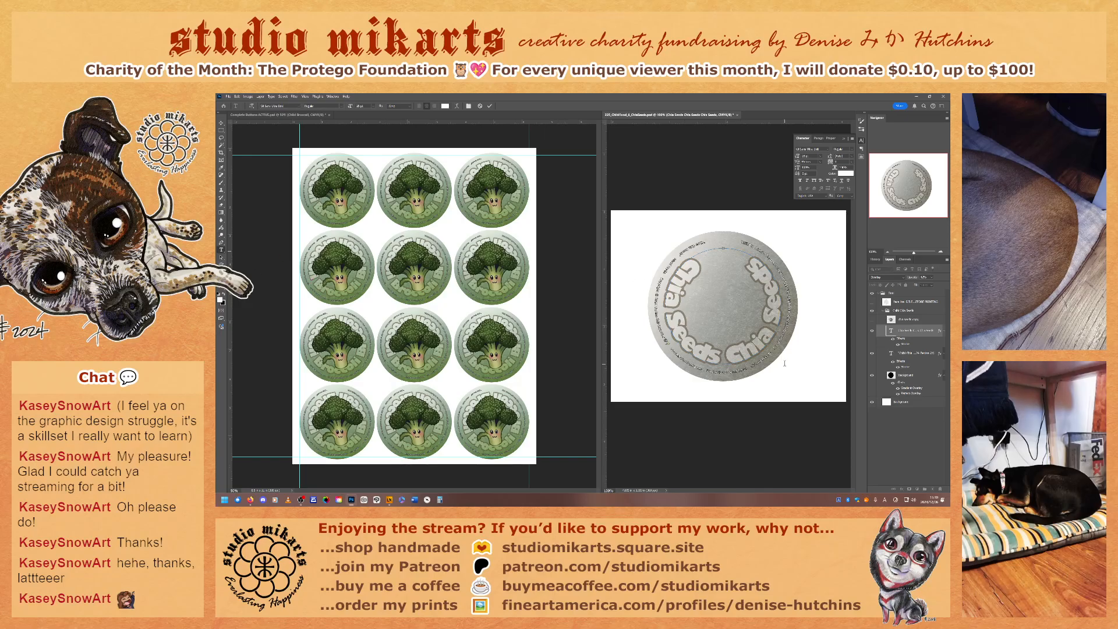
- Select all the Chia Seeds ring lettering, try smaller preset font sizes and 20 pt, and set it to 22 pt
key(ctrl+a)
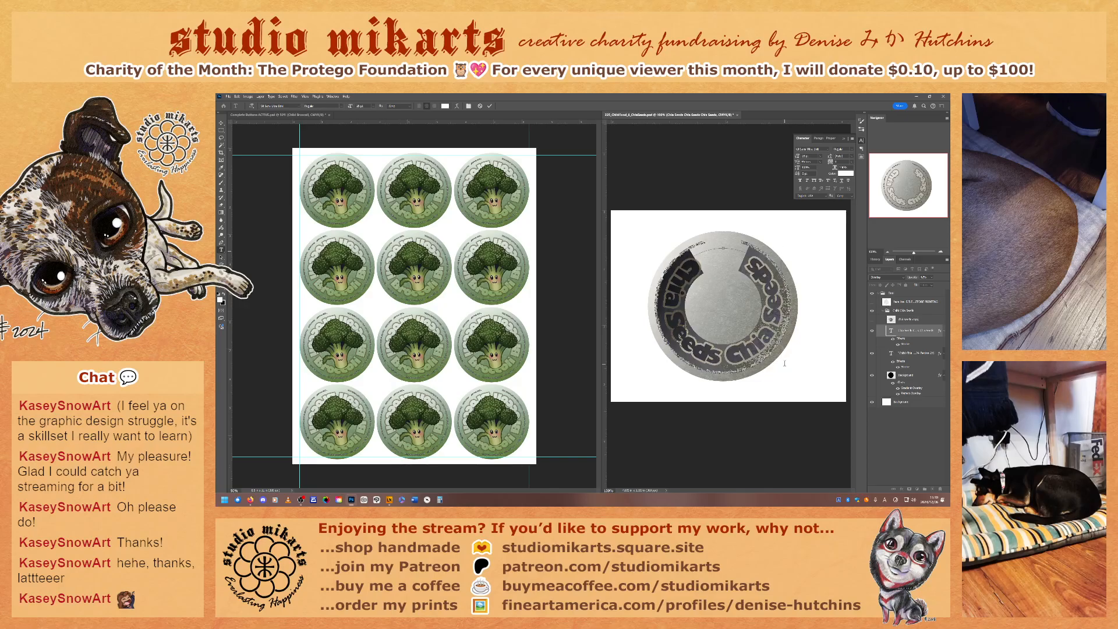
click(822, 159)
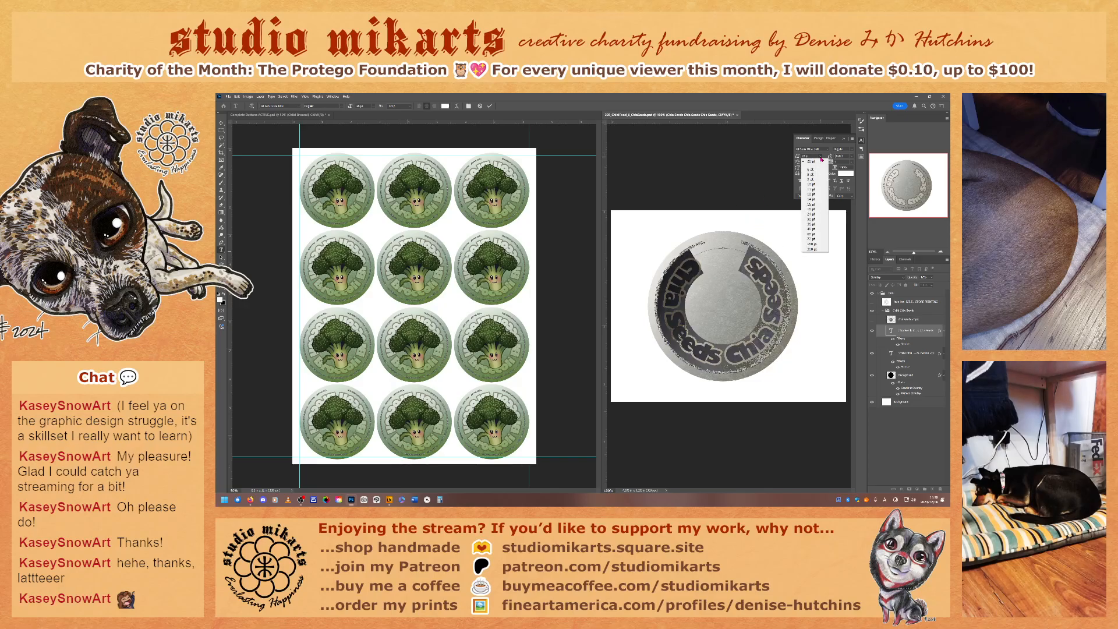
click(810, 215)
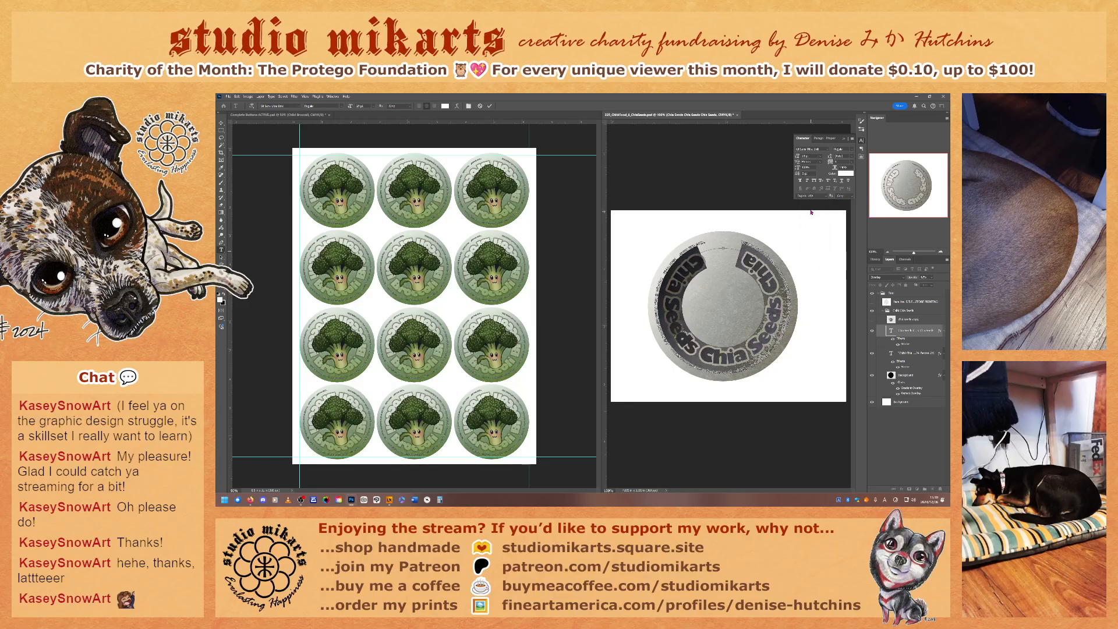
click(821, 158)
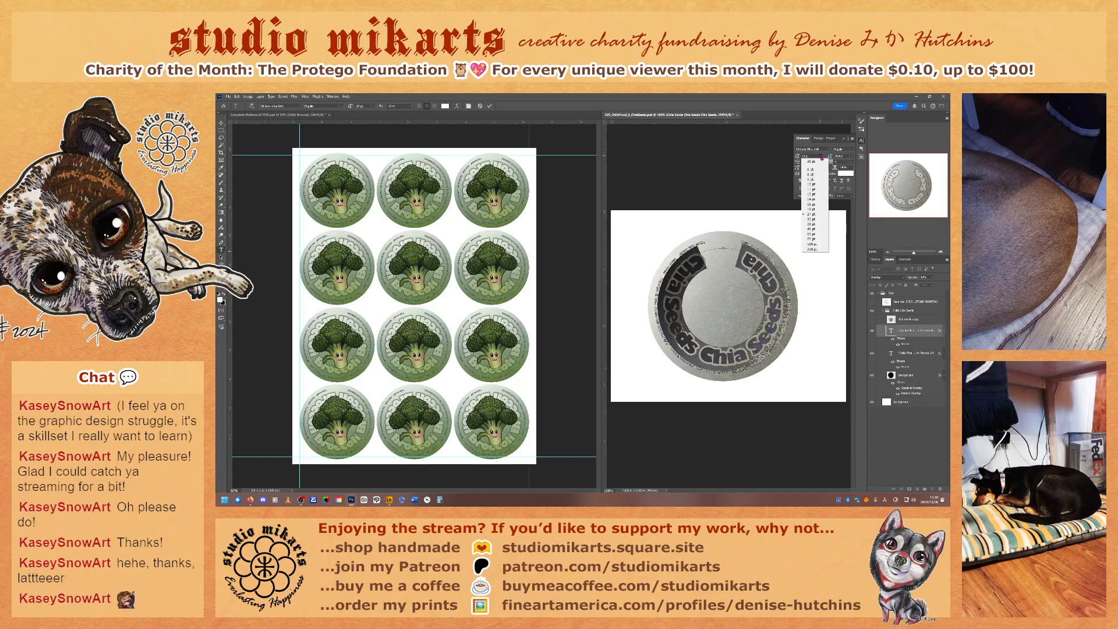
click(813, 211)
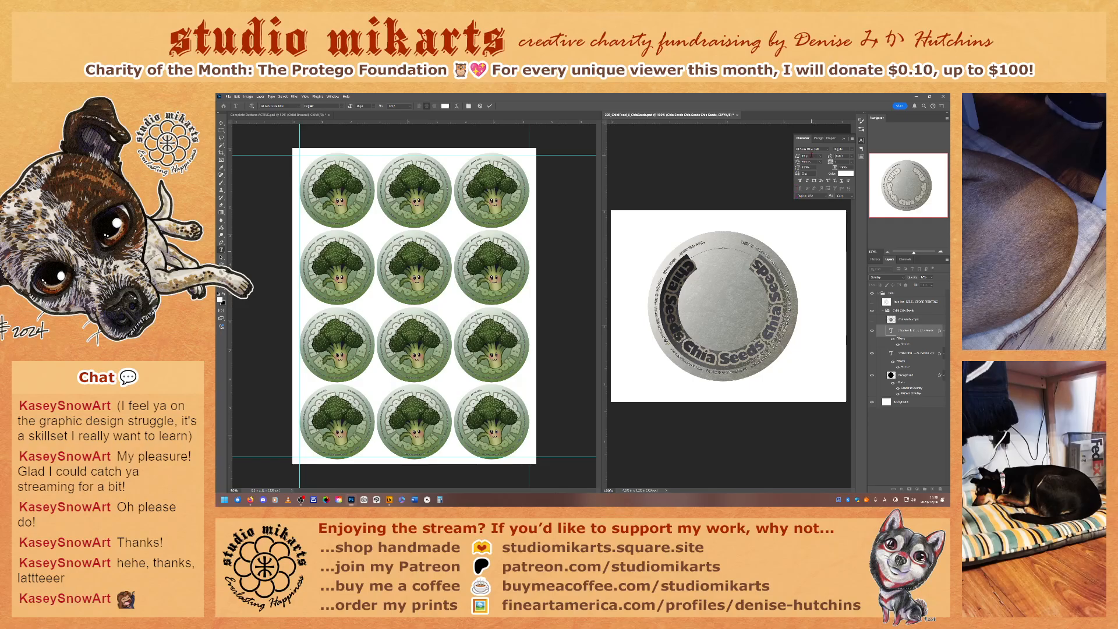
click(806, 155)
text(20)
key(Return)
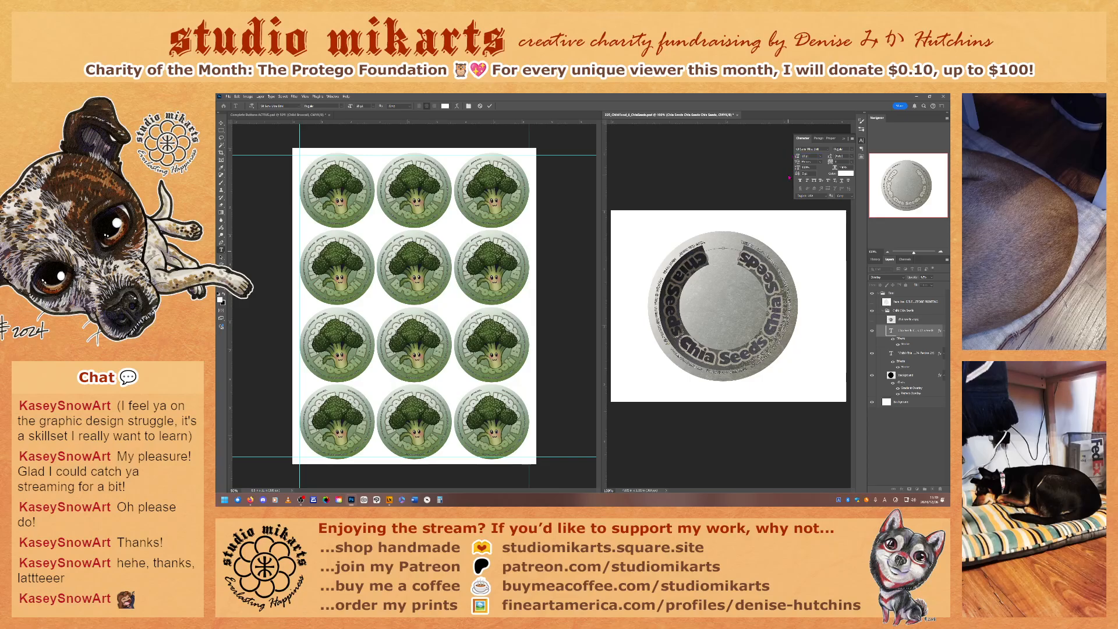
text(22)
key(Return)
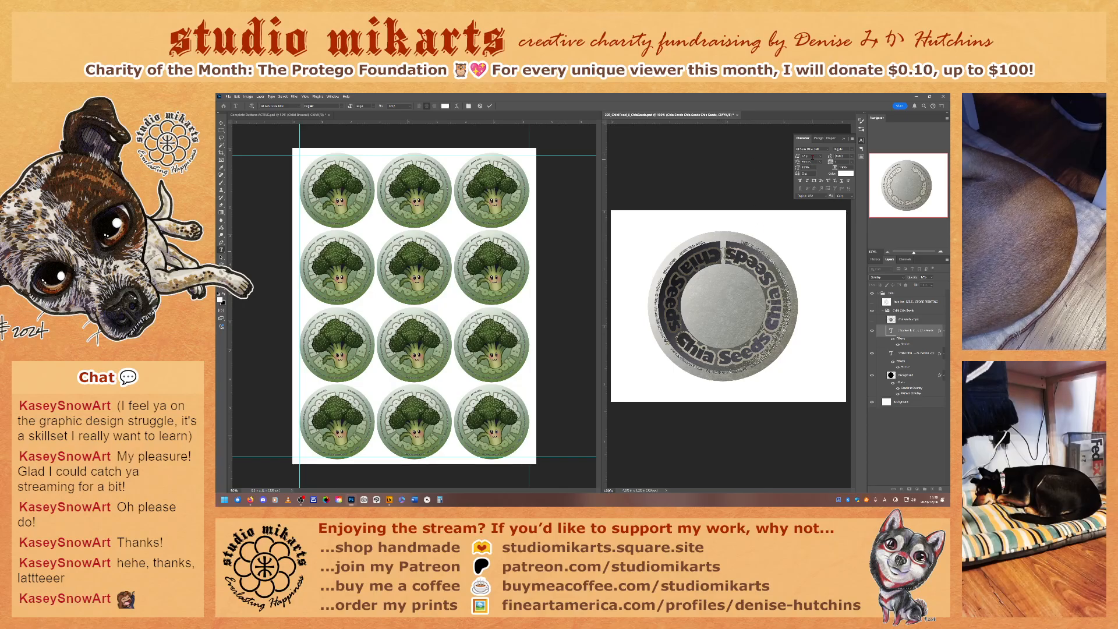
- Fine-tune the ring lettering's font size around 22 pt, trying 21.95 pt, then settle on 22 pt and commit the text
drag(813, 157, 794, 157)
text(20)
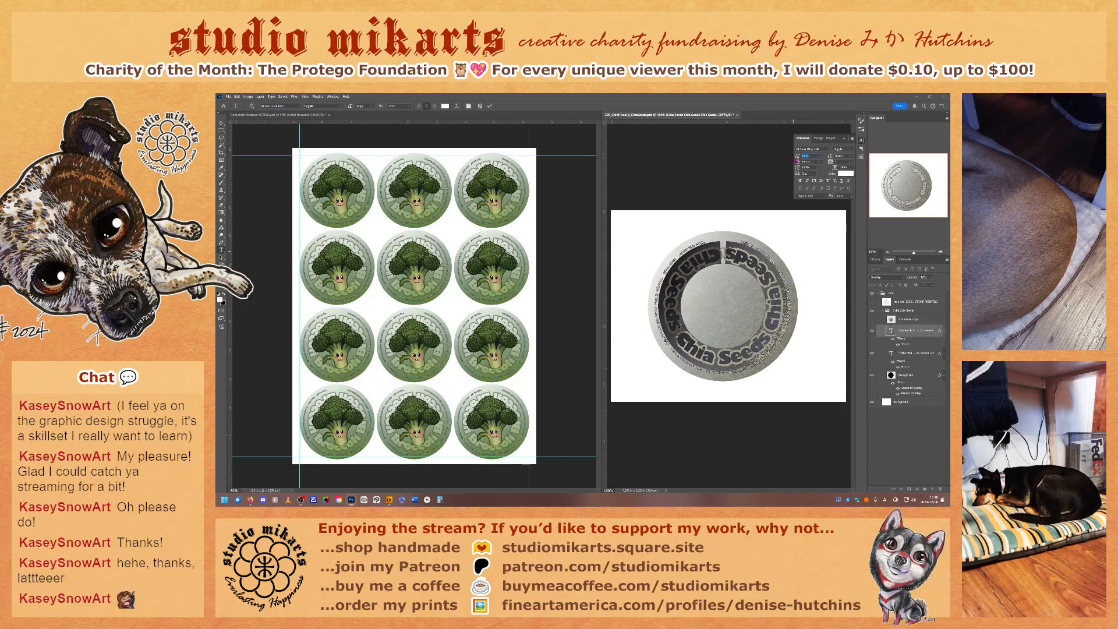
key(Return)
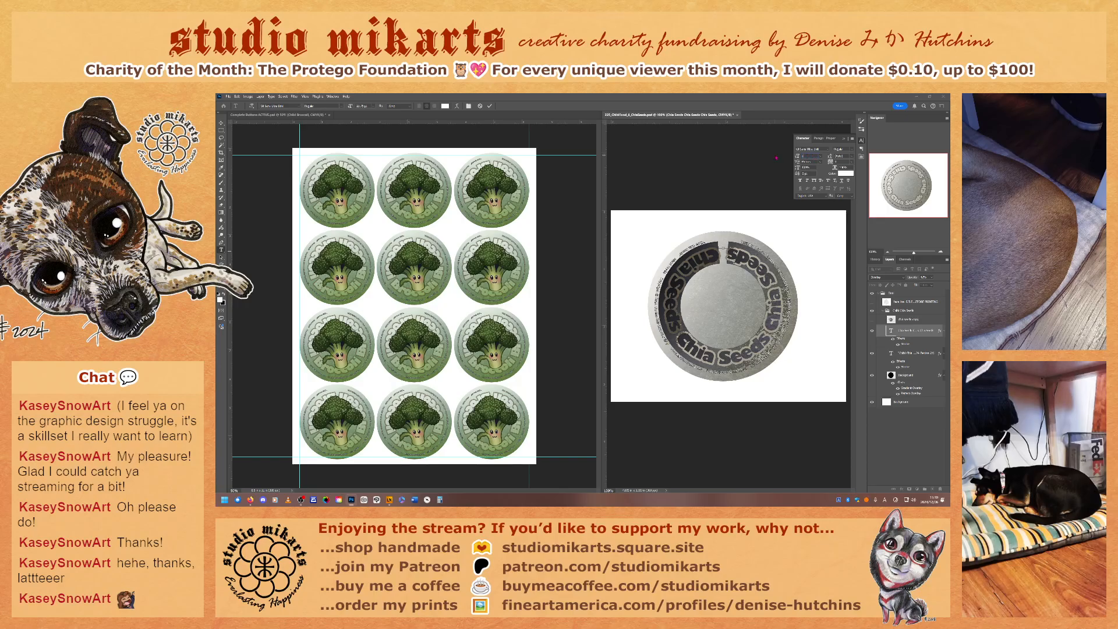
key(Return)
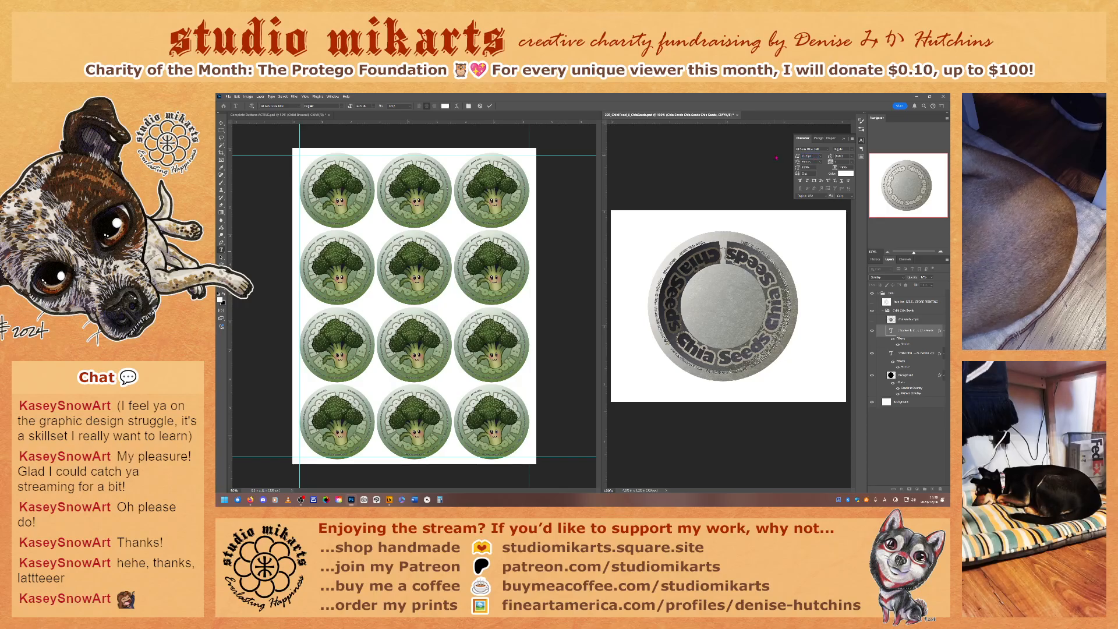
click(809, 156)
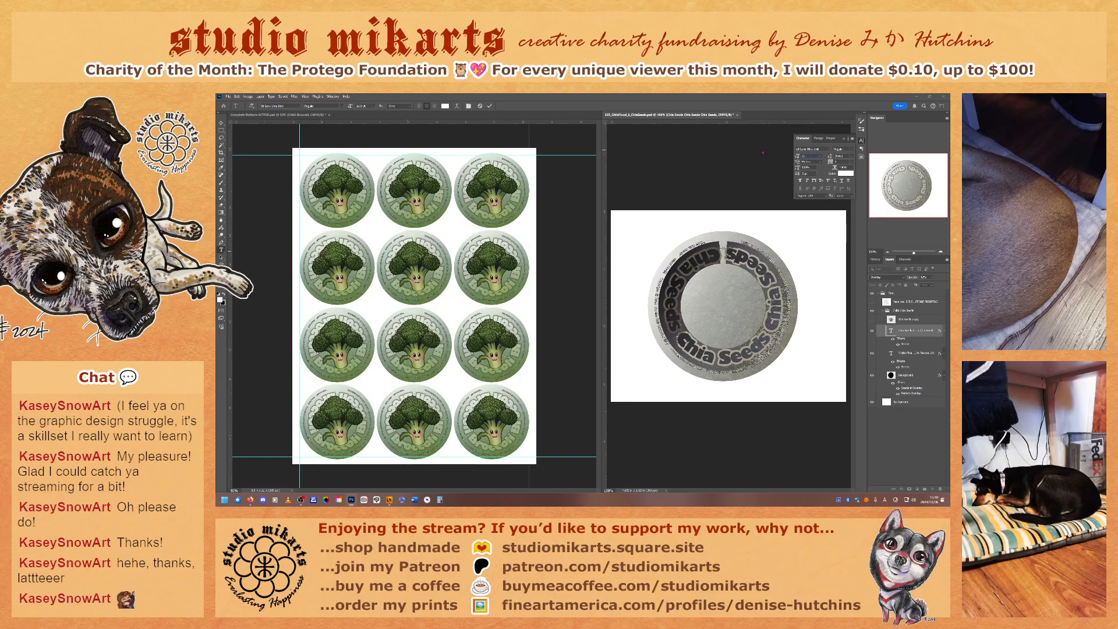
text(21.95)
key(Return)
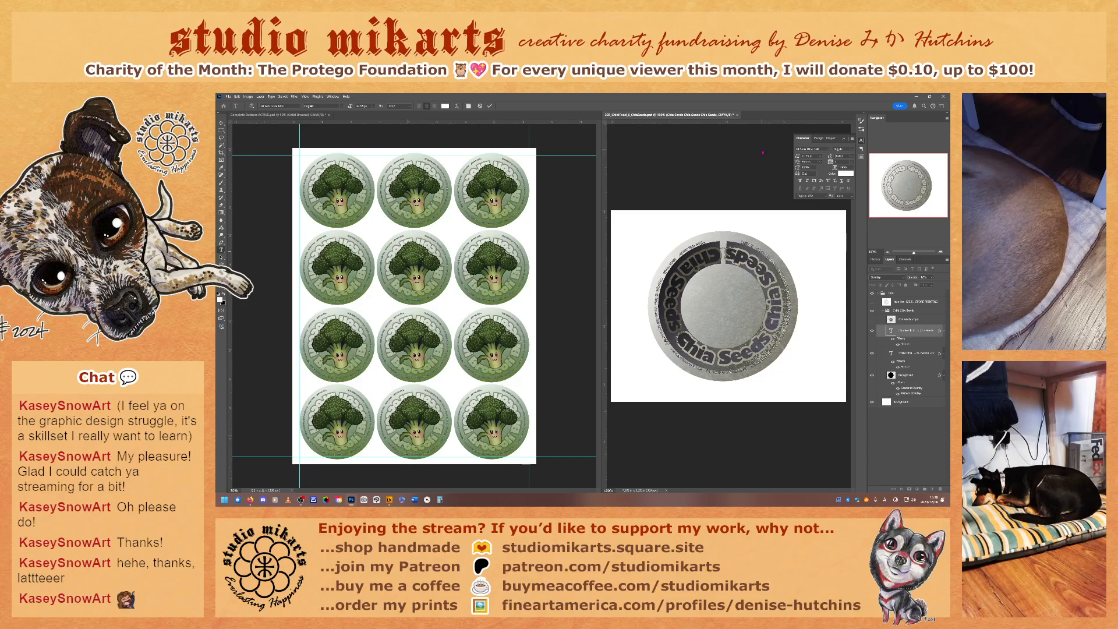
text(22)
key(Return)
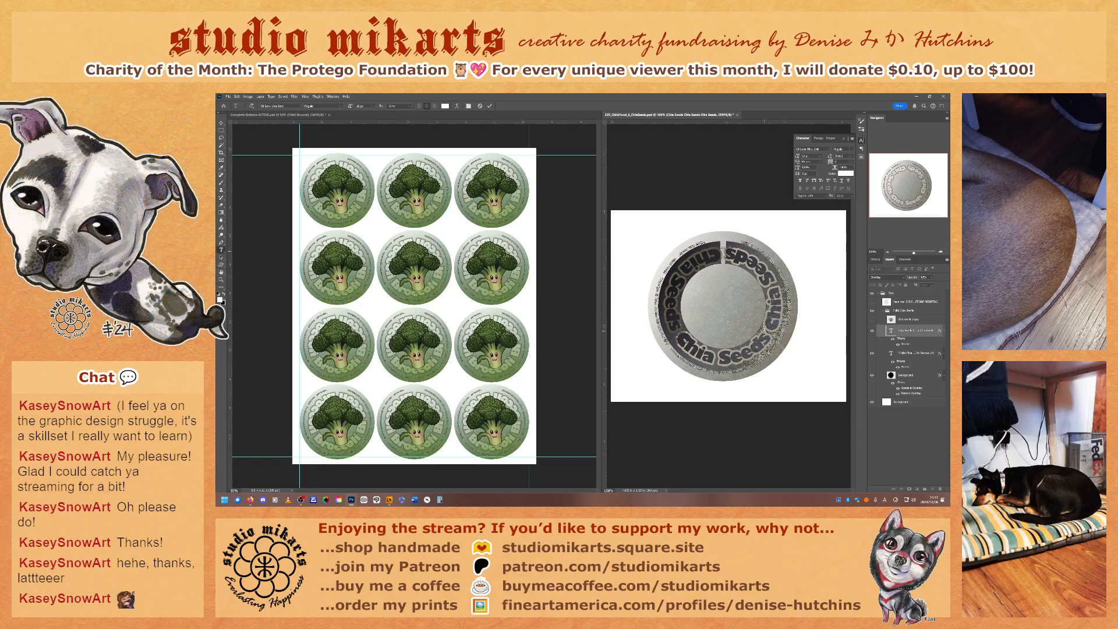
click(908, 334)
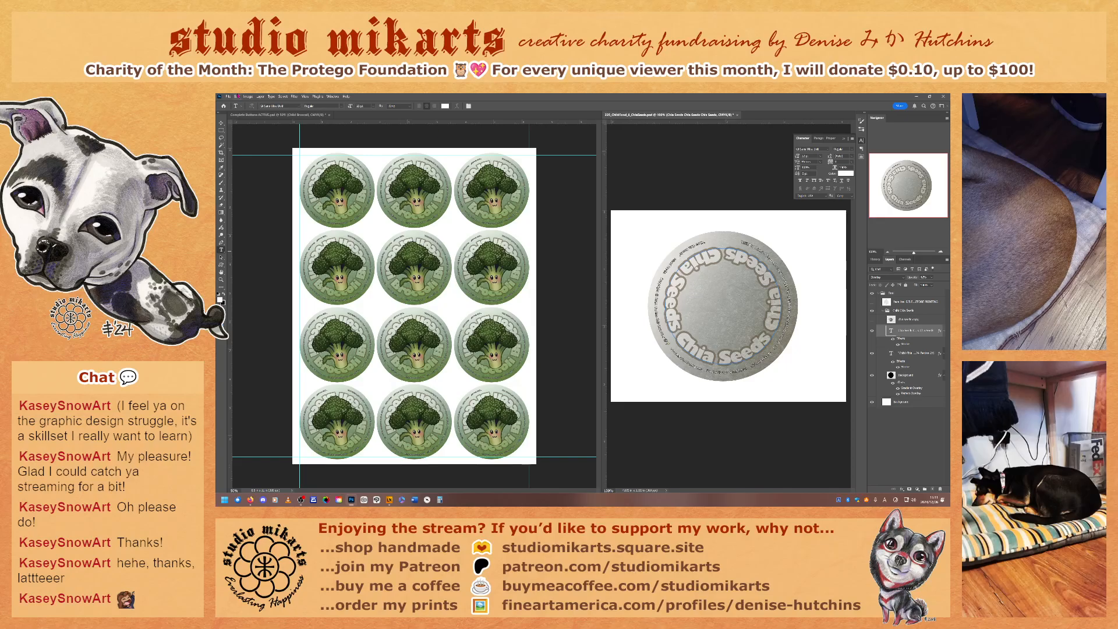
- Reopen the recent tofu button file, check its ring text layer's character settings, and return to the chia seeds file
click(229, 99)
mouse_move(274, 130)
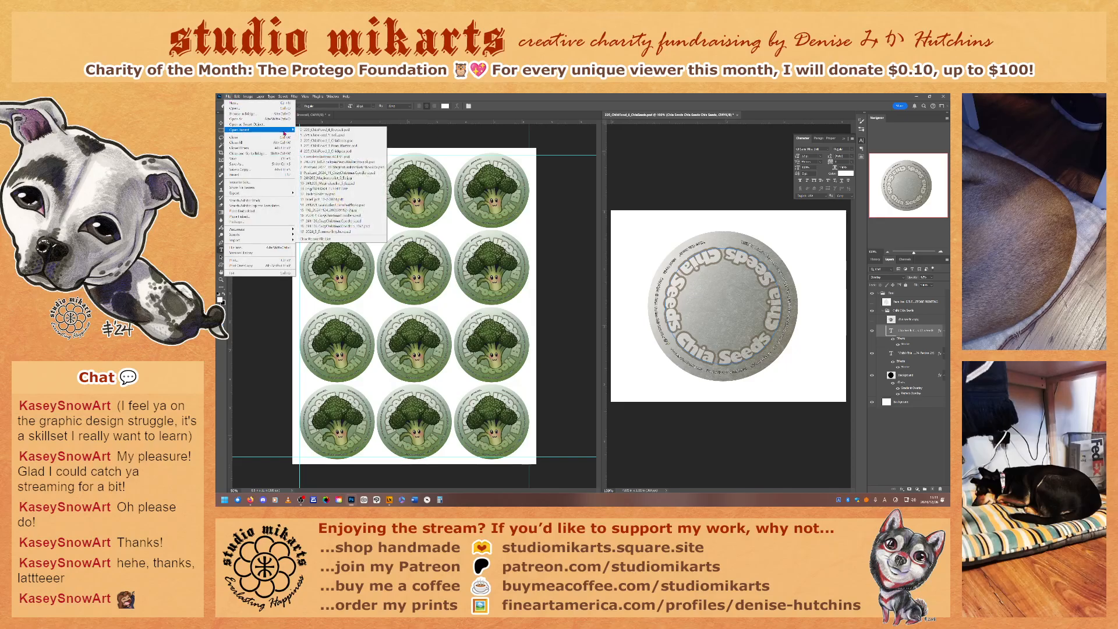
click(320, 134)
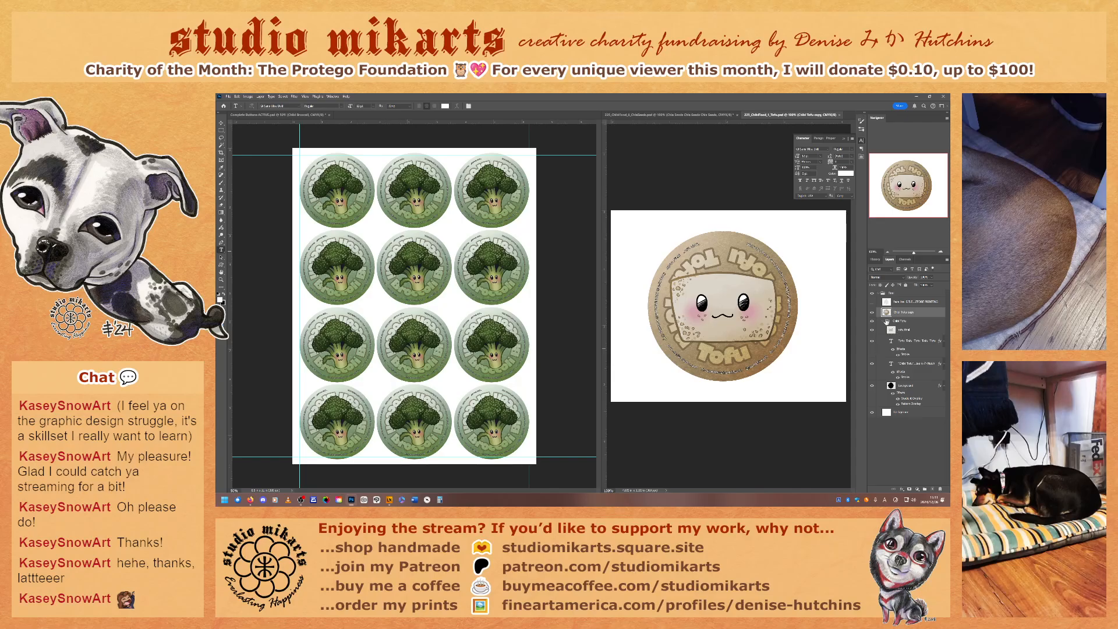
click(908, 342)
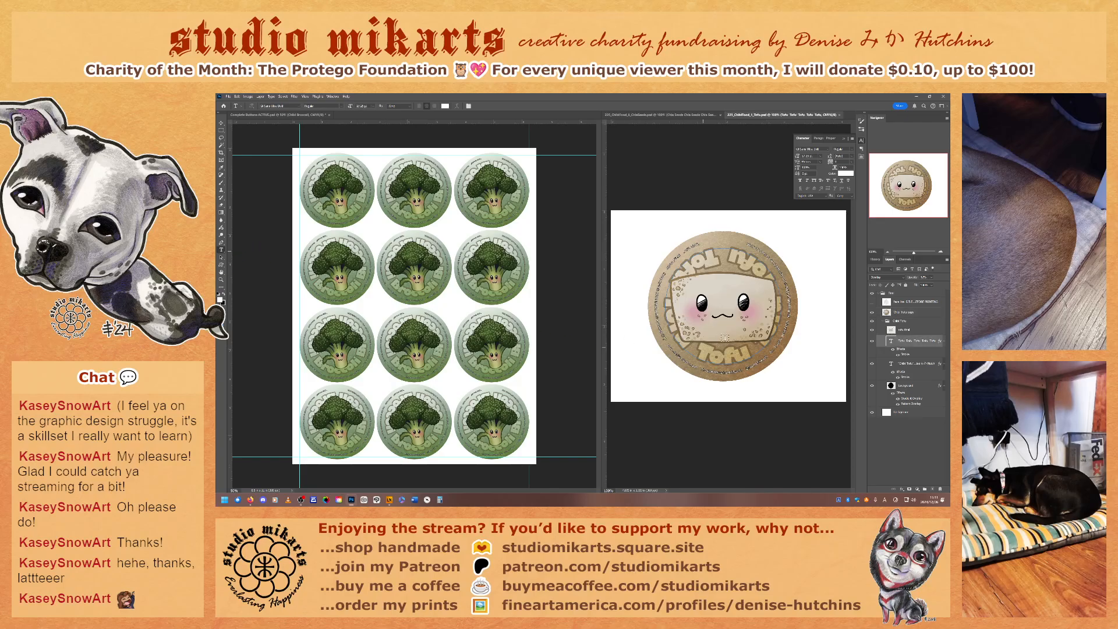
click(702, 350)
click(628, 116)
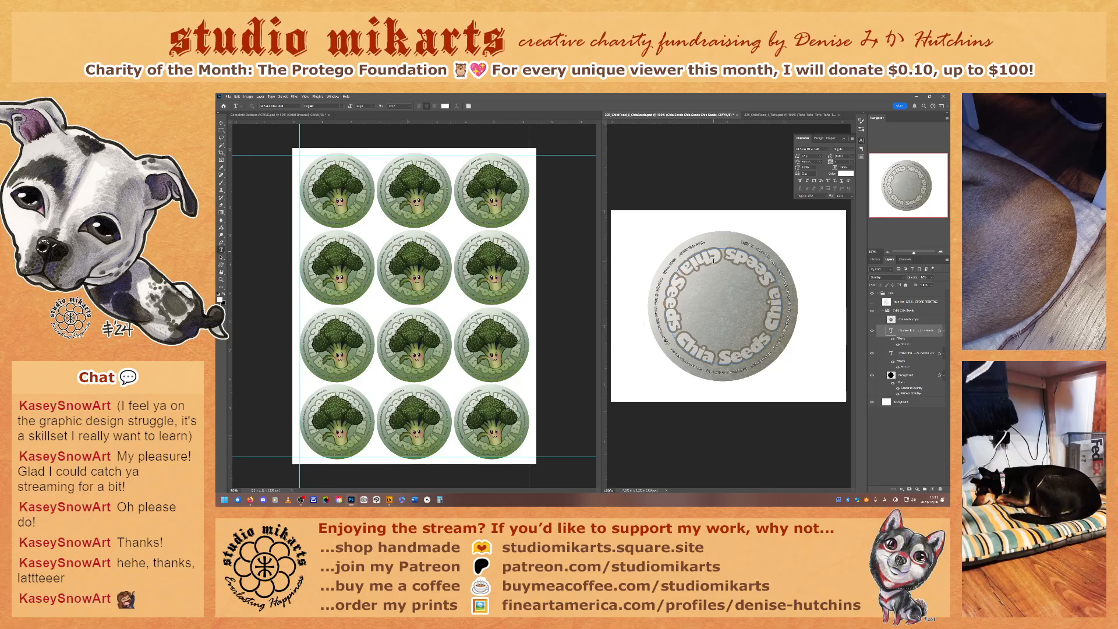
- In the print sheet, hide the broccoli buttons and show the peanut butter, chickpea and tofu layers to compare their ring lettering
click(466, 116)
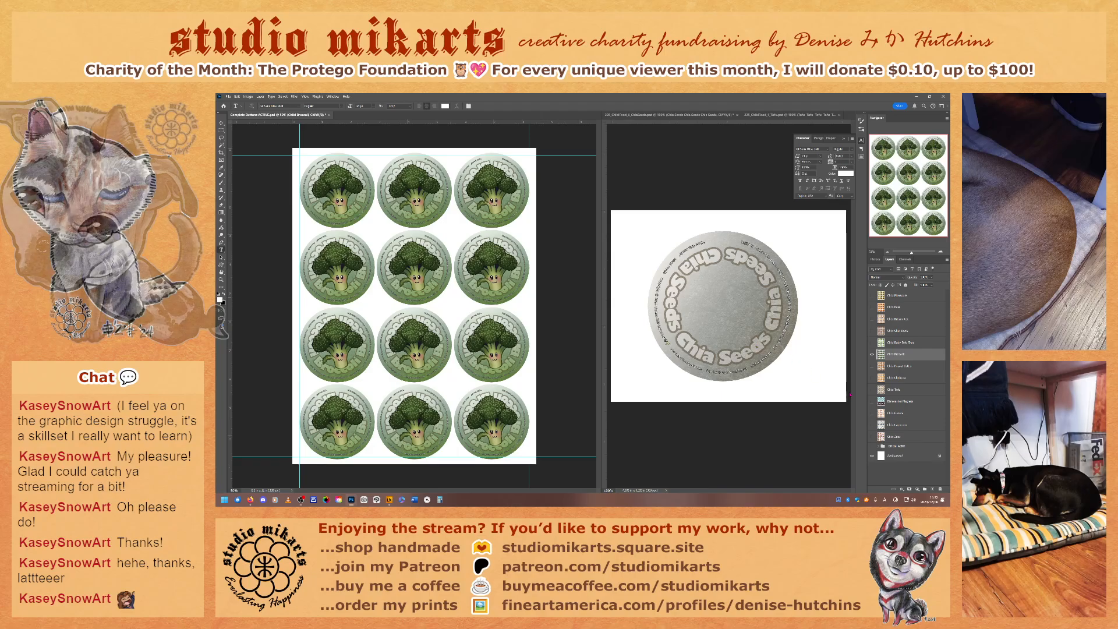
click(872, 354)
click(872, 366)
click(872, 389)
click(872, 365)
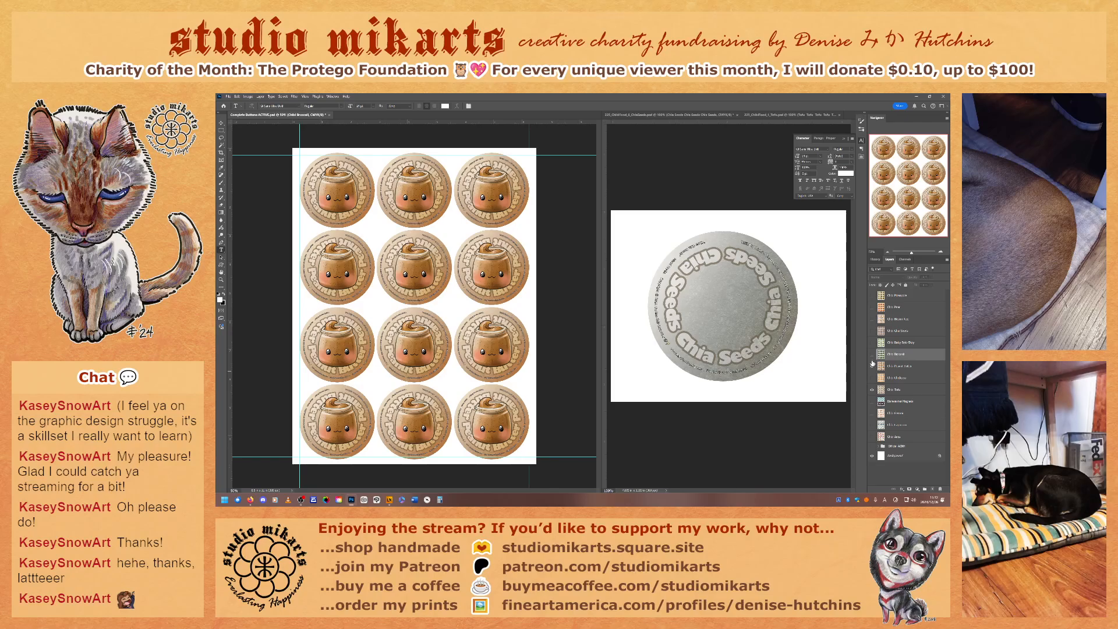
click(871, 378)
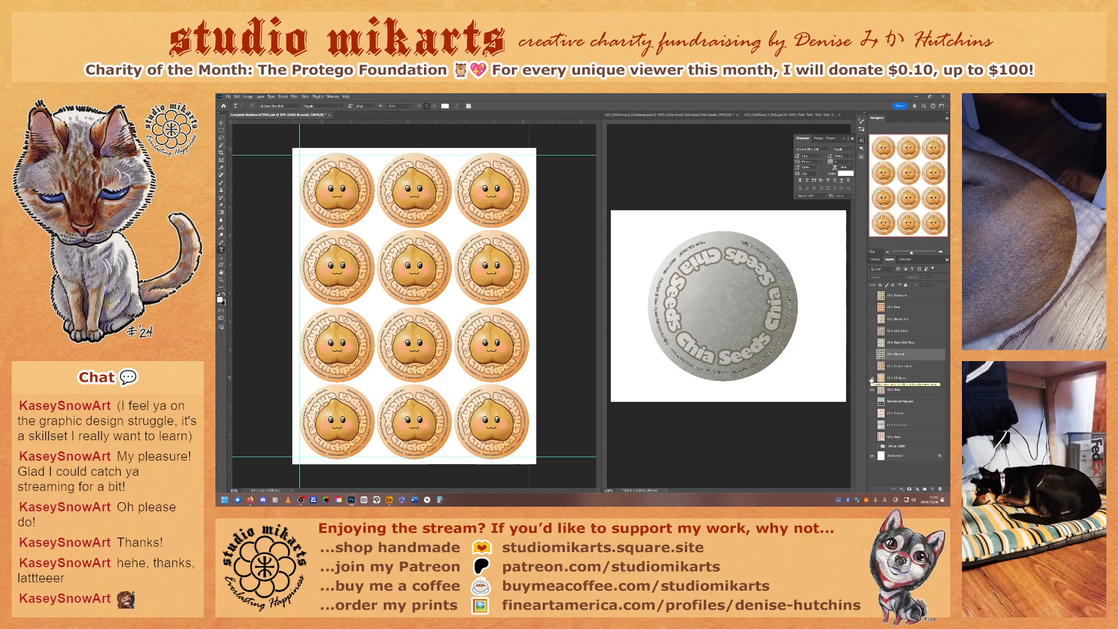
click(873, 367)
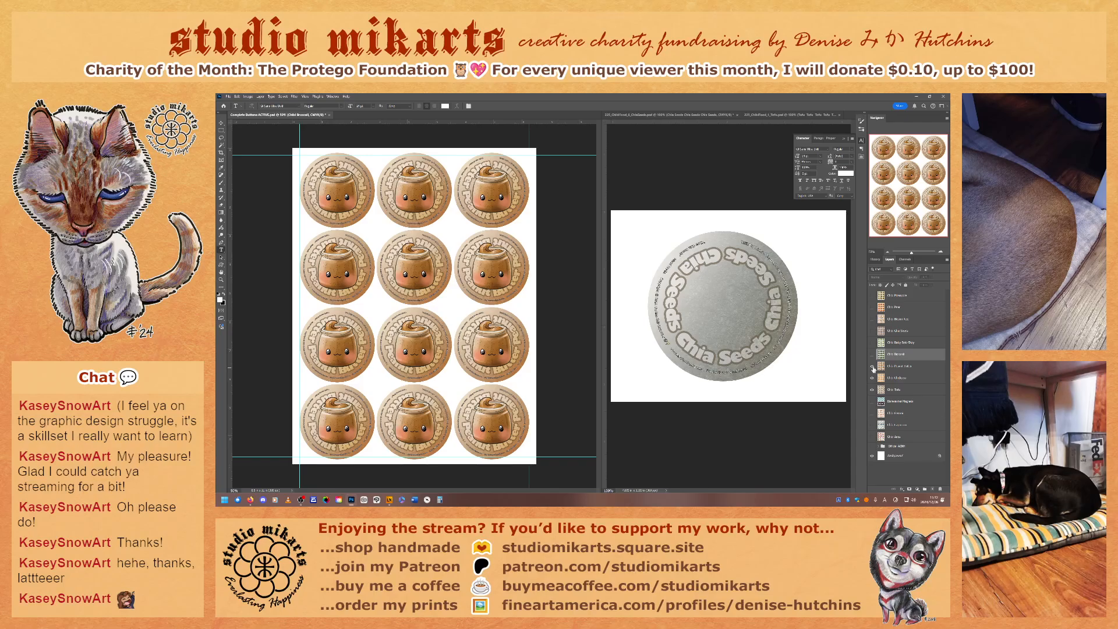
- Select the tofu layer on the print sheet, compare it with the broccoli layer, and leave only the tofu buttons visible
click(902, 391)
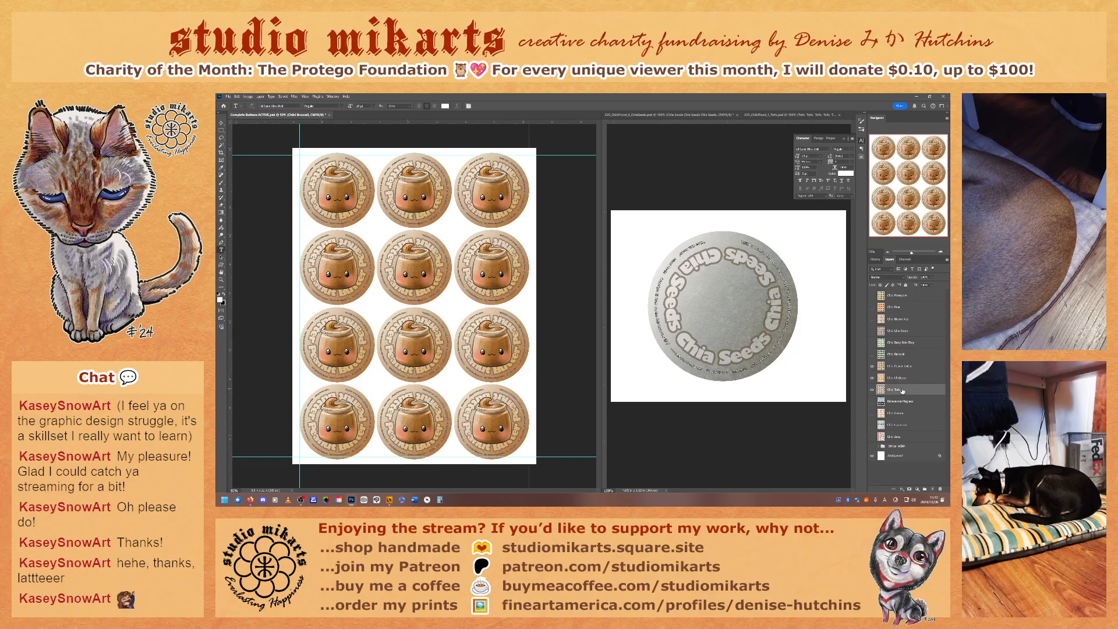
click(873, 355)
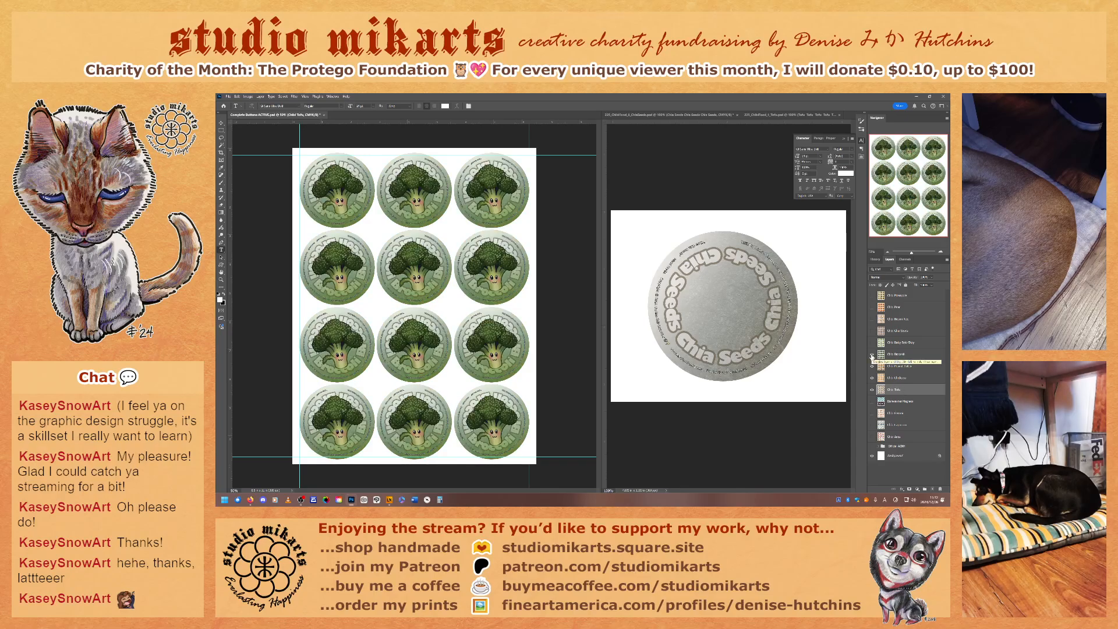
drag(871, 378, 872, 367)
click(872, 356)
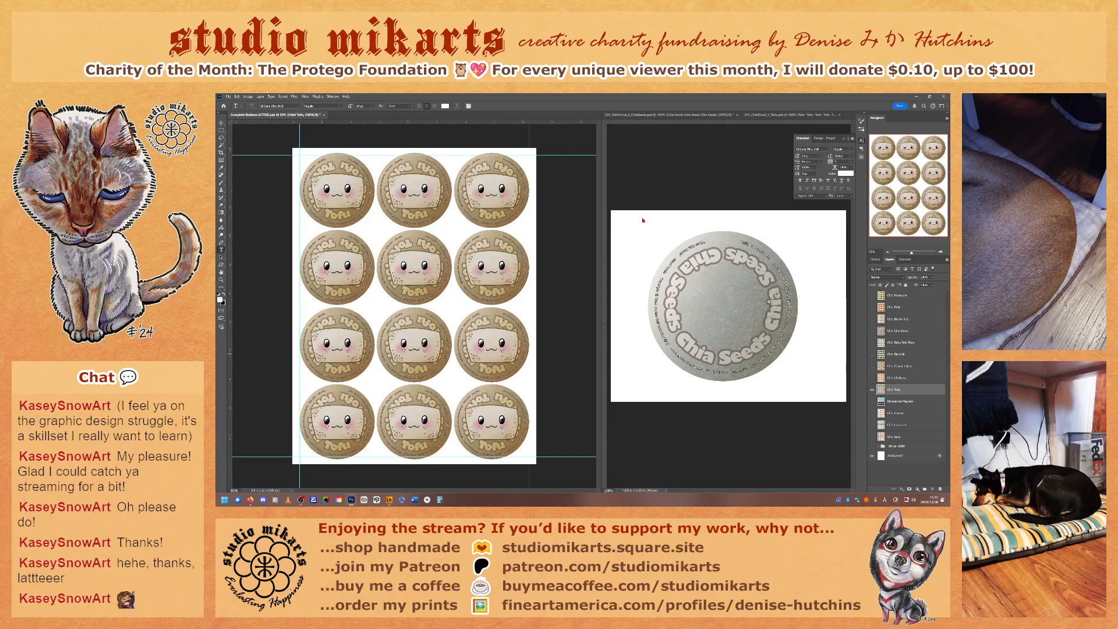
- Return to the chia seeds file, select all the ring lettering and try a larger and then a smaller font size
click(664, 116)
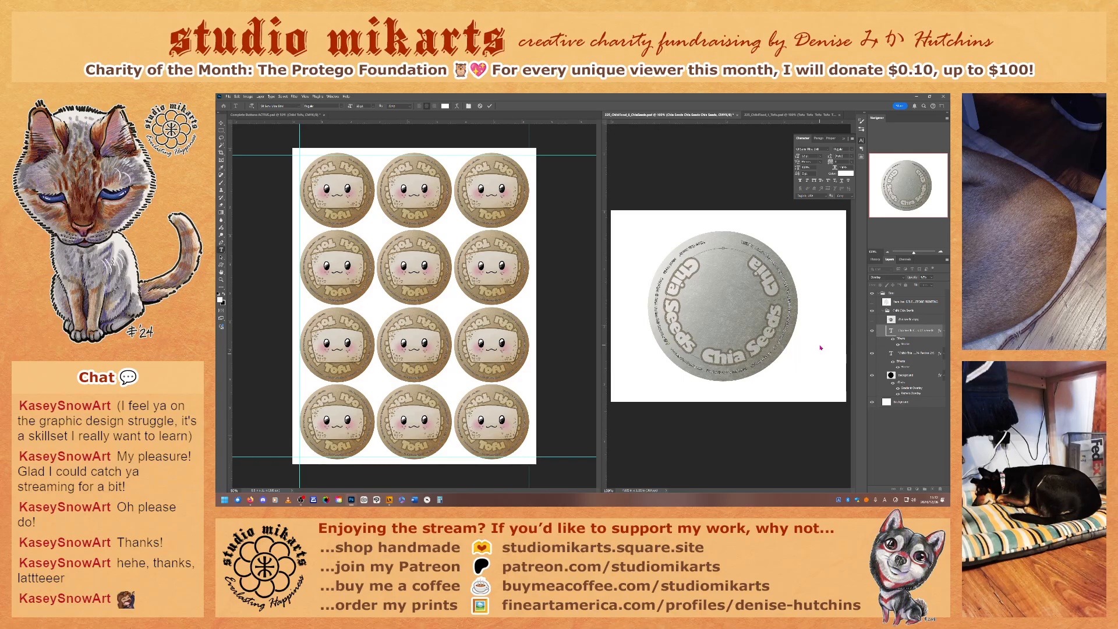
key(ctrl+a)
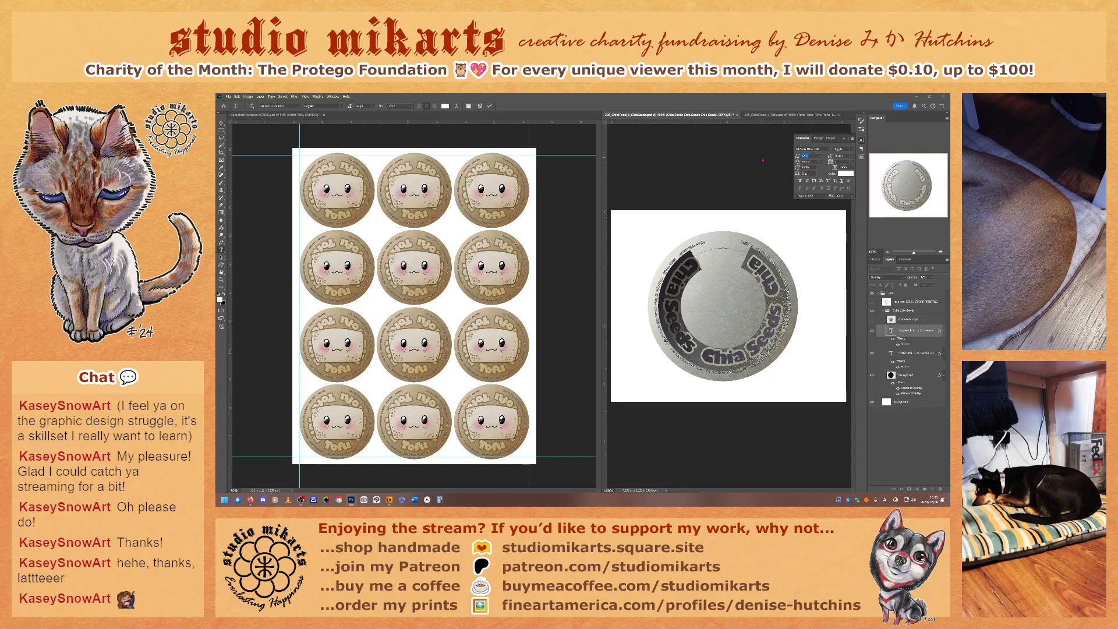
key(Return)
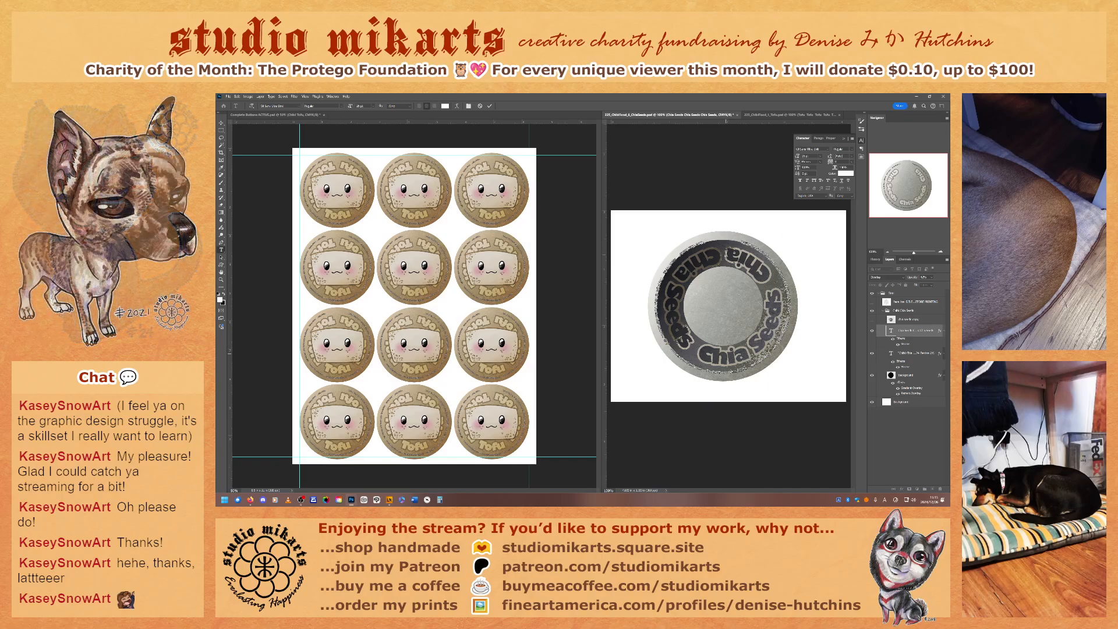
click(820, 156)
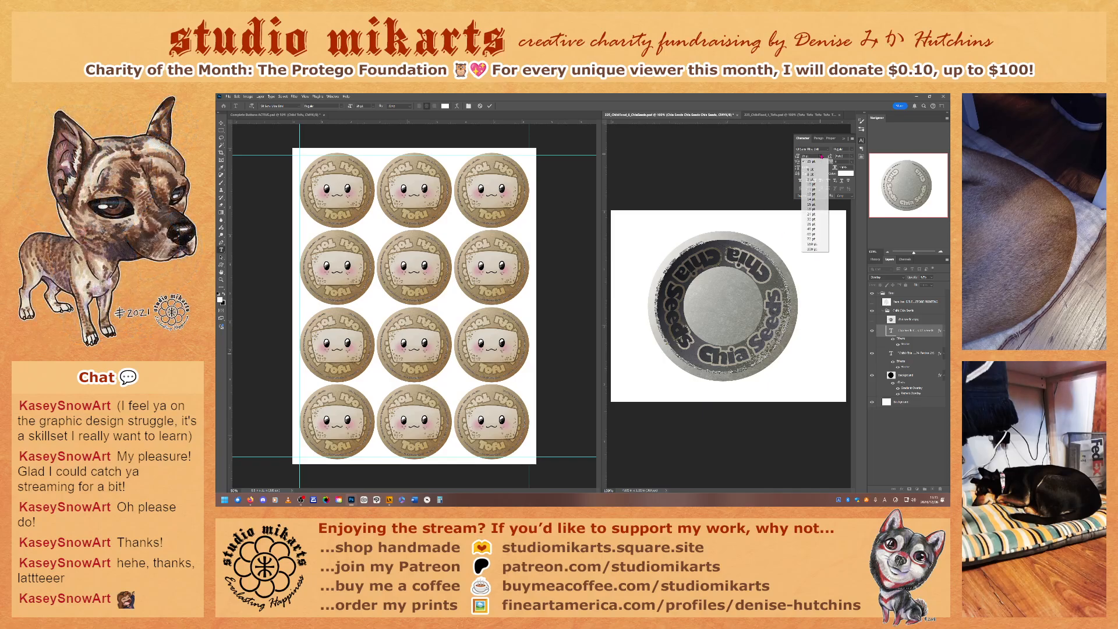
click(812, 157)
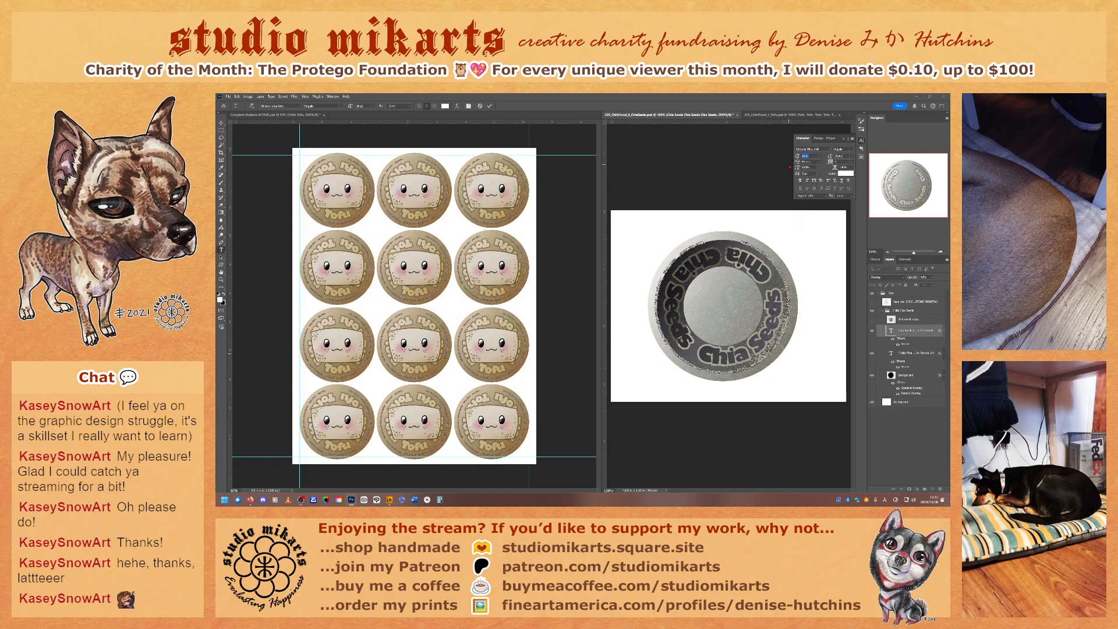
key(Return)
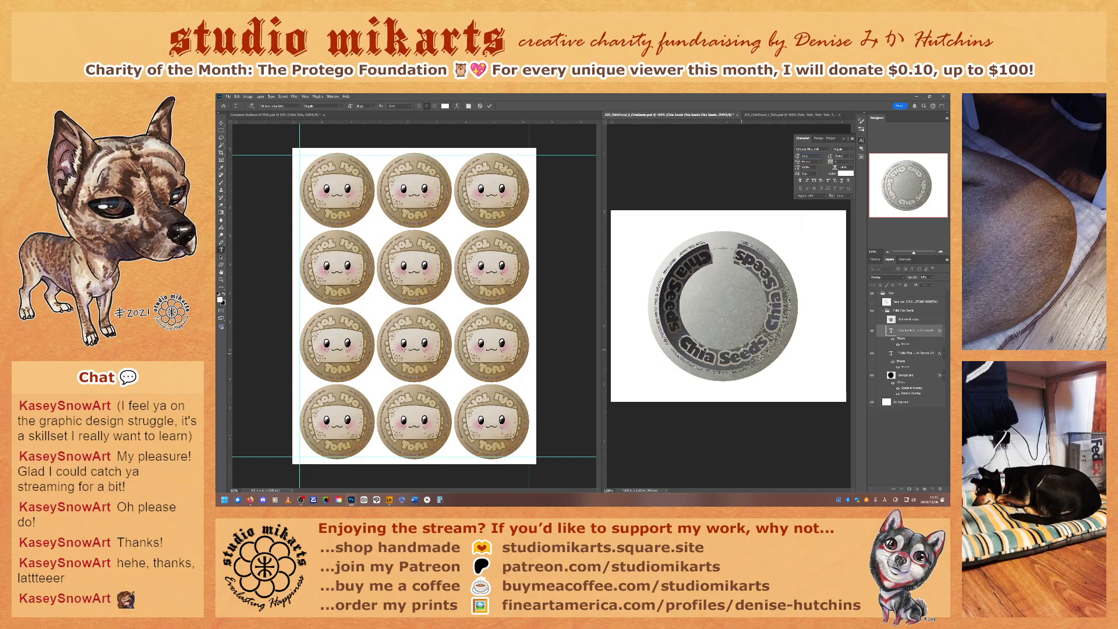
- Adjust the font size of all the Chia Seeds ring lettering so it fills the ring, and show the chia bowl illustration
click(742, 349)
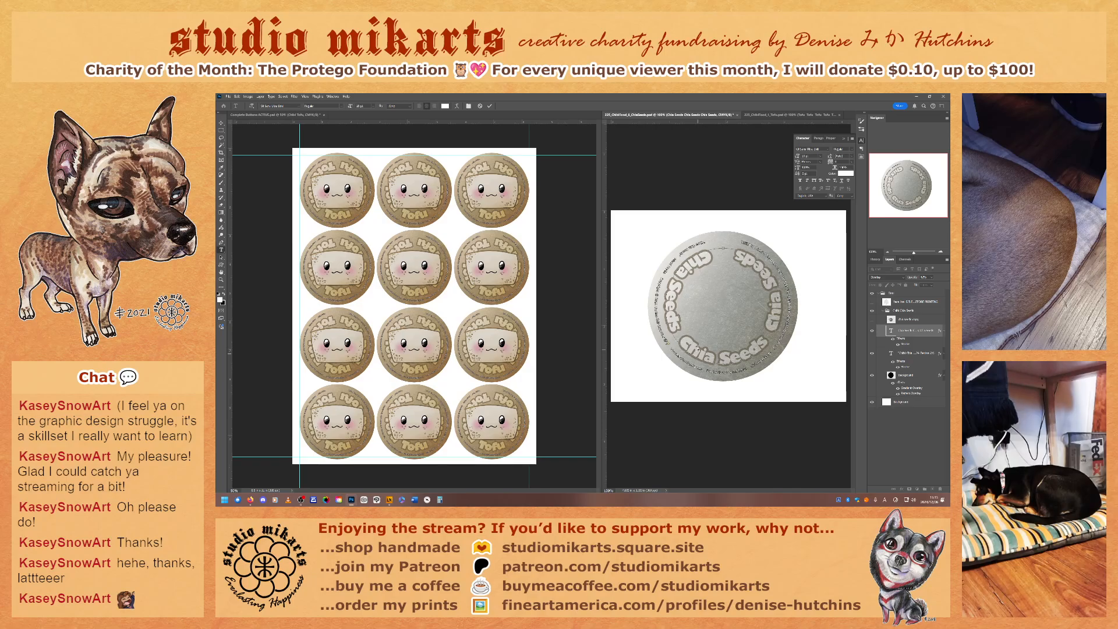
key(ctrl+a)
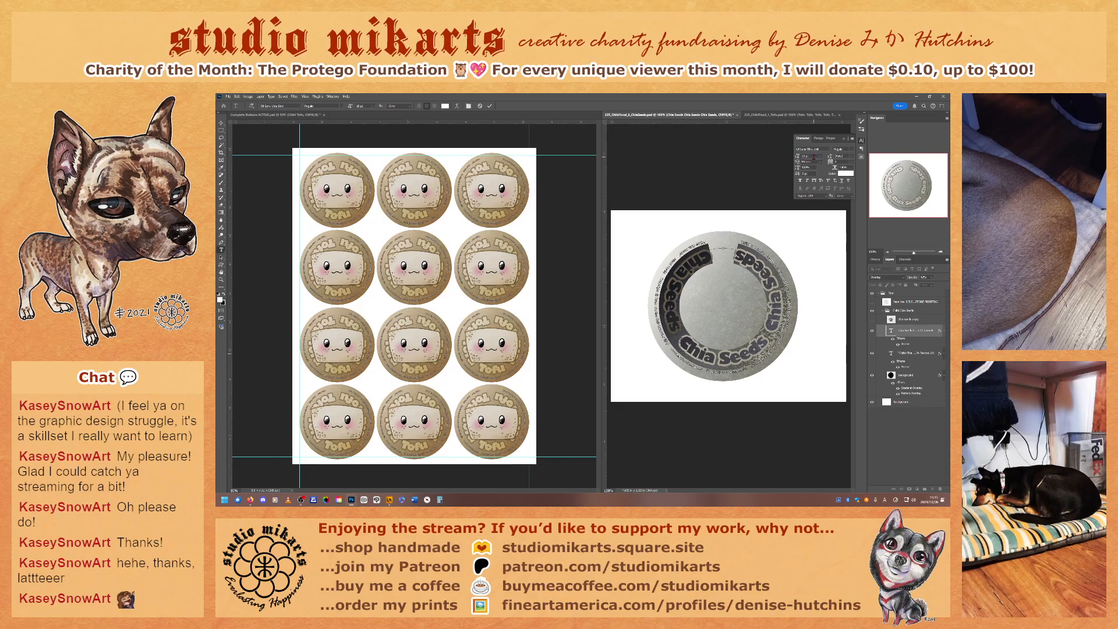
key(Return)
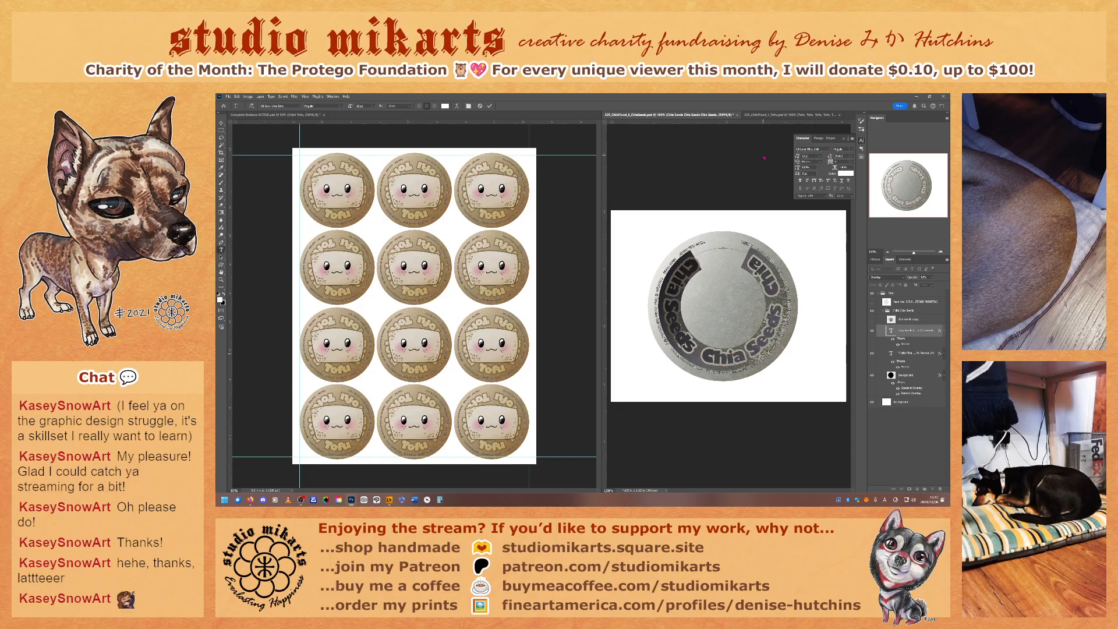
key(Down)
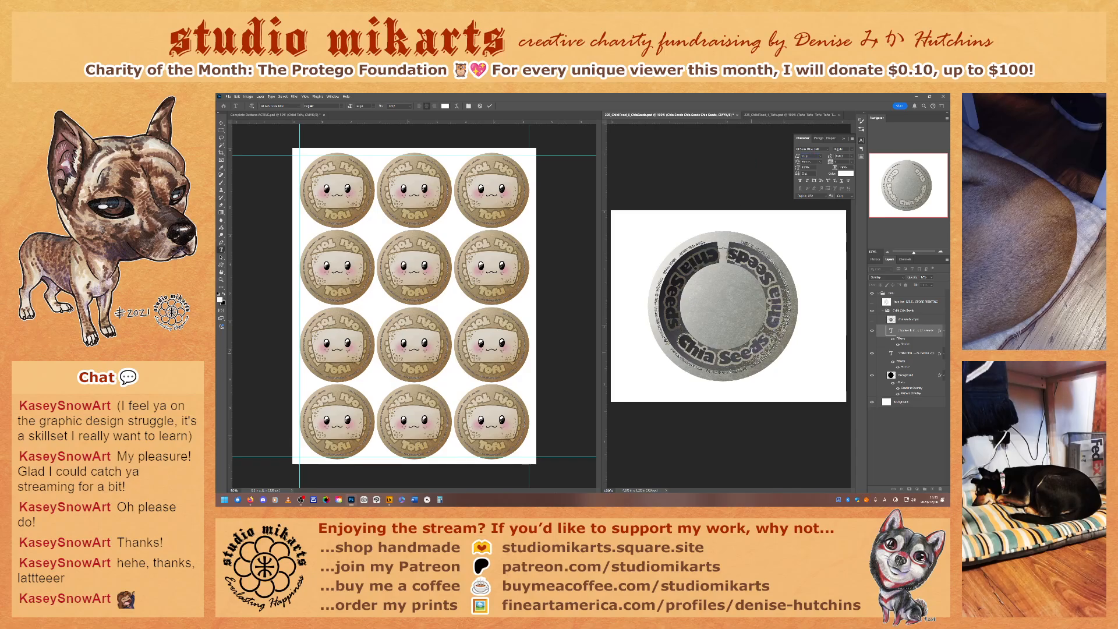
key(ctrl+Return)
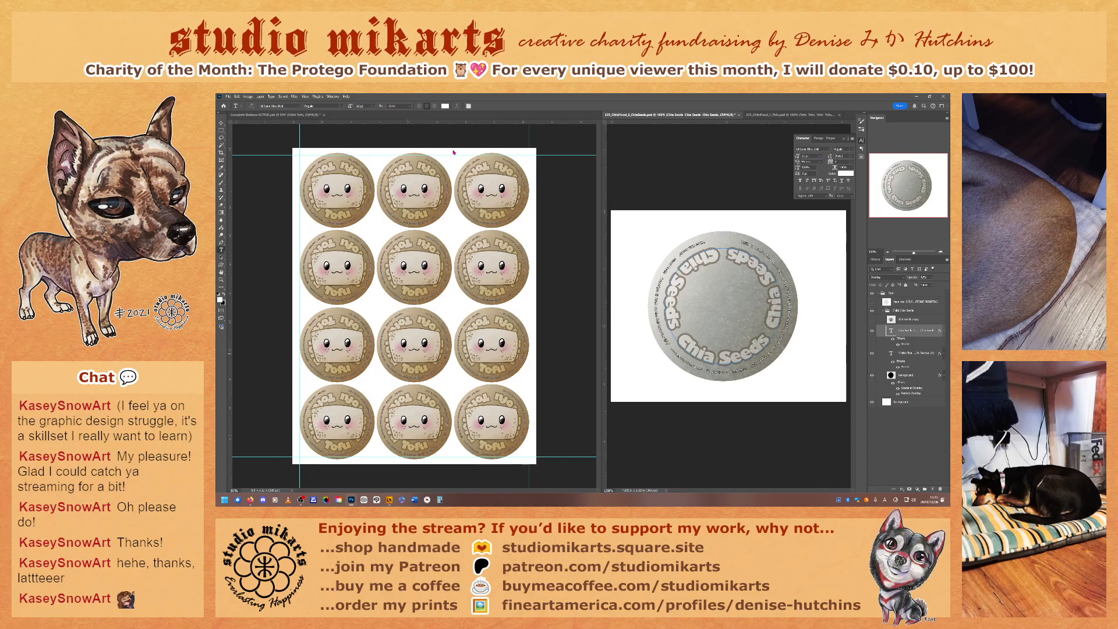
key(v)
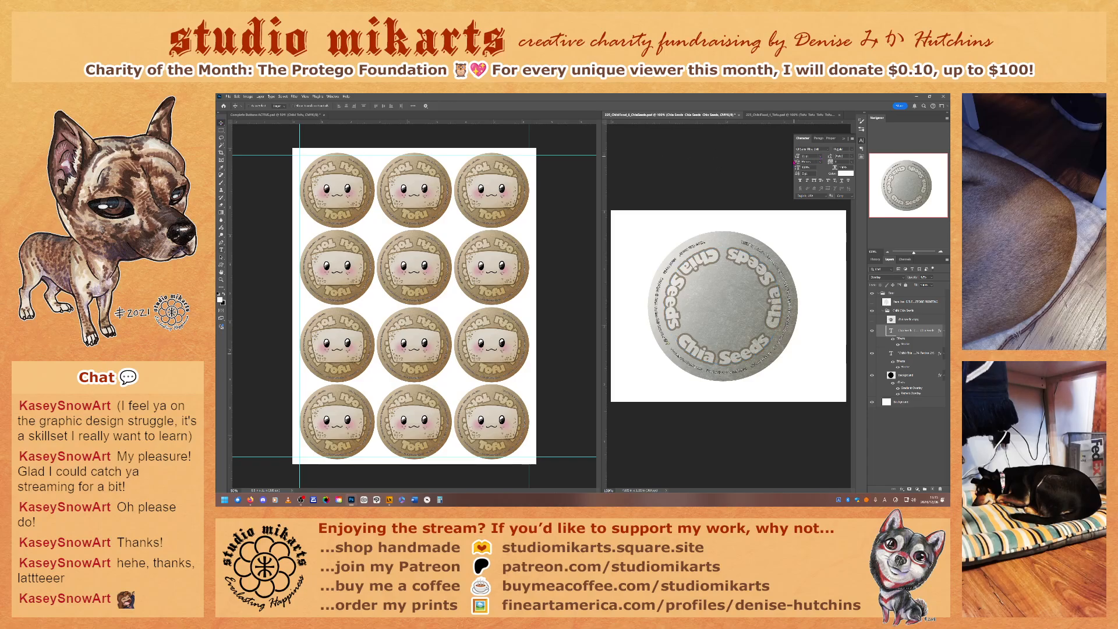
click(810, 156)
click(872, 320)
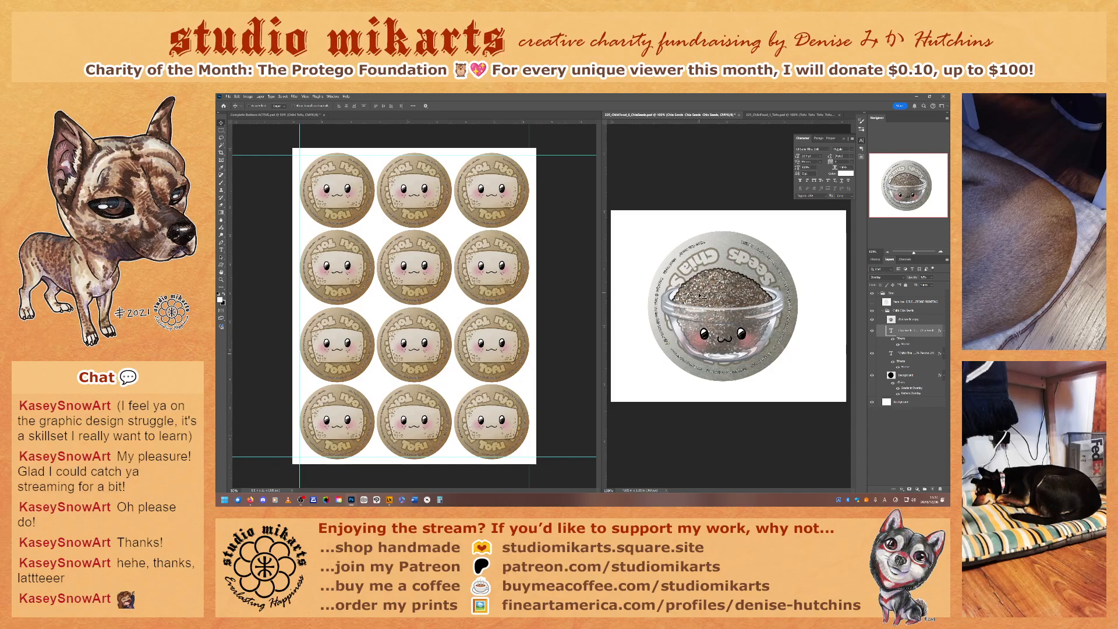
- Try to scale the ring lettering down slightly with Free Transform, with the rim-masking layer shown
key(ctrl+t)
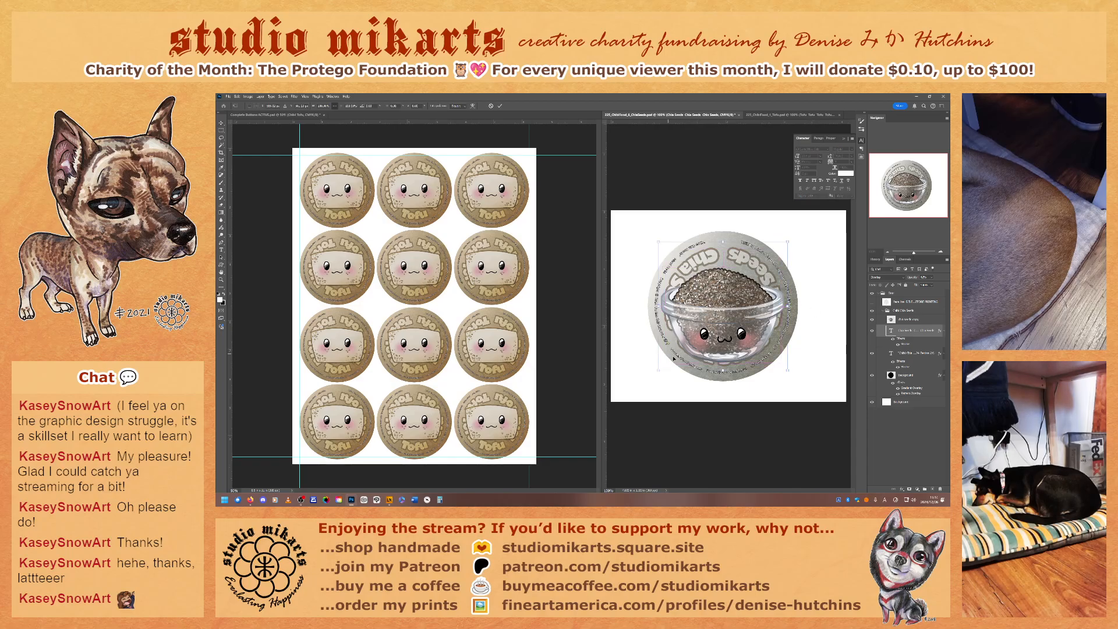
key(Return)
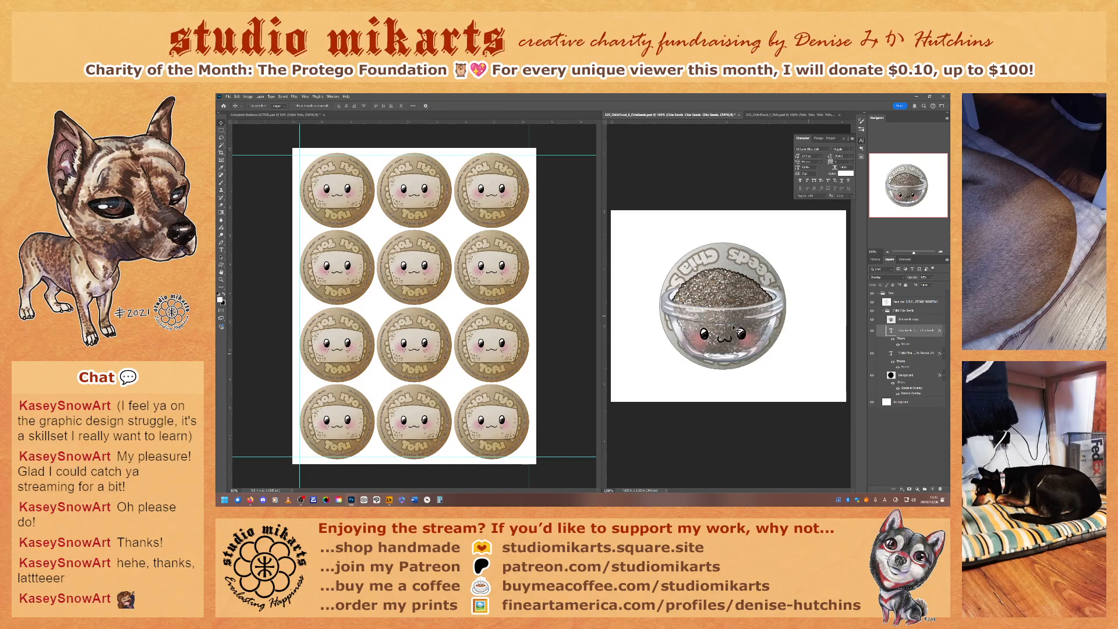
key(ctrl+t)
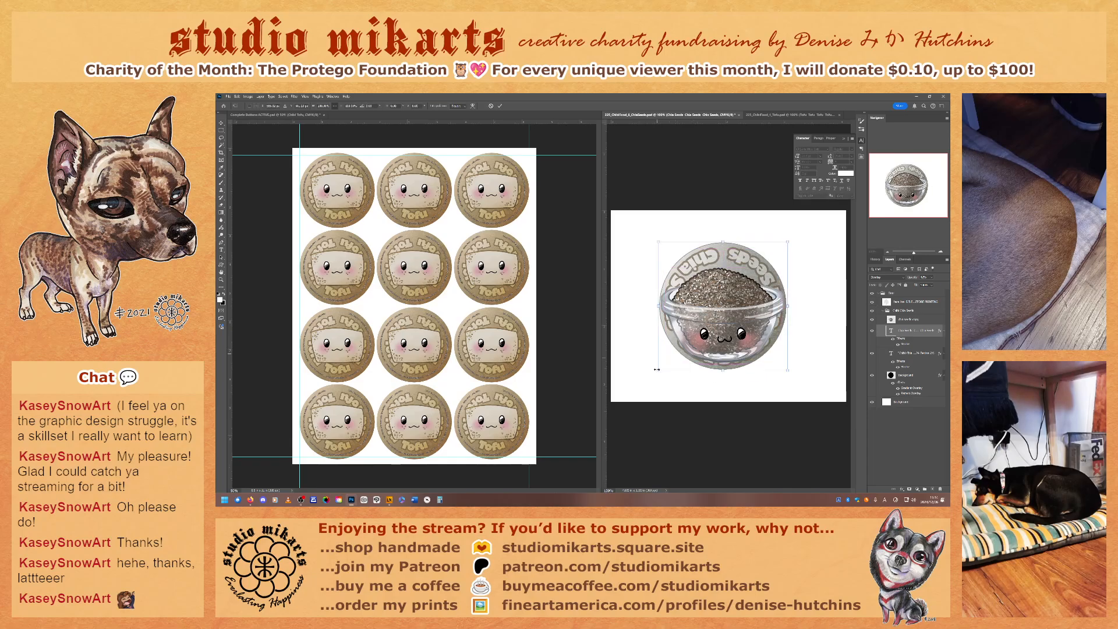
drag(656, 366, 662, 363)
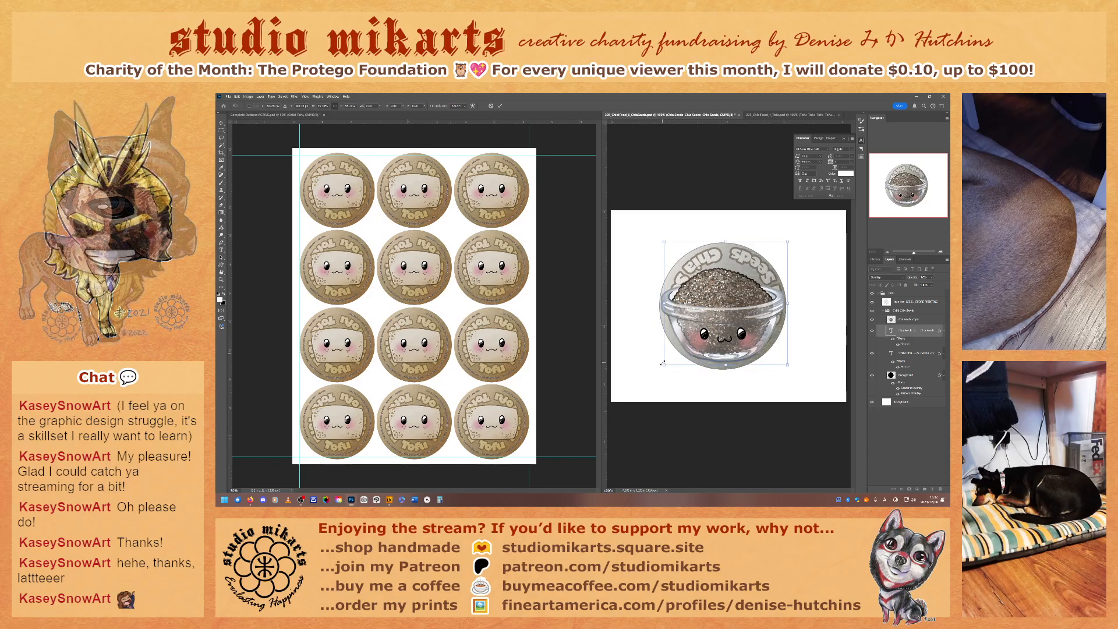
key(Return)
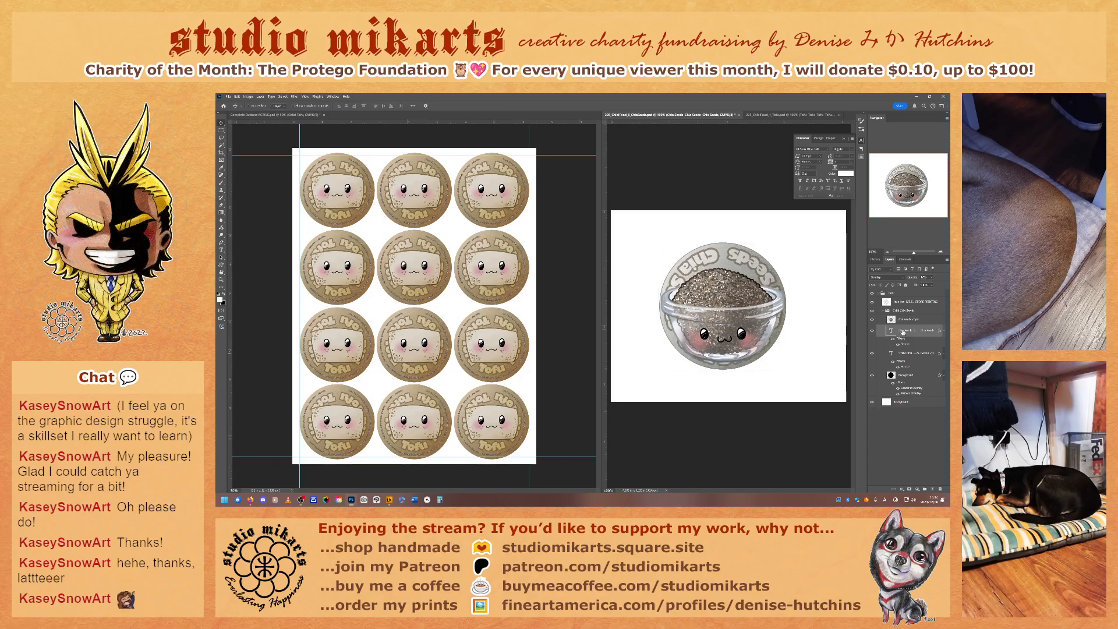
click(875, 259)
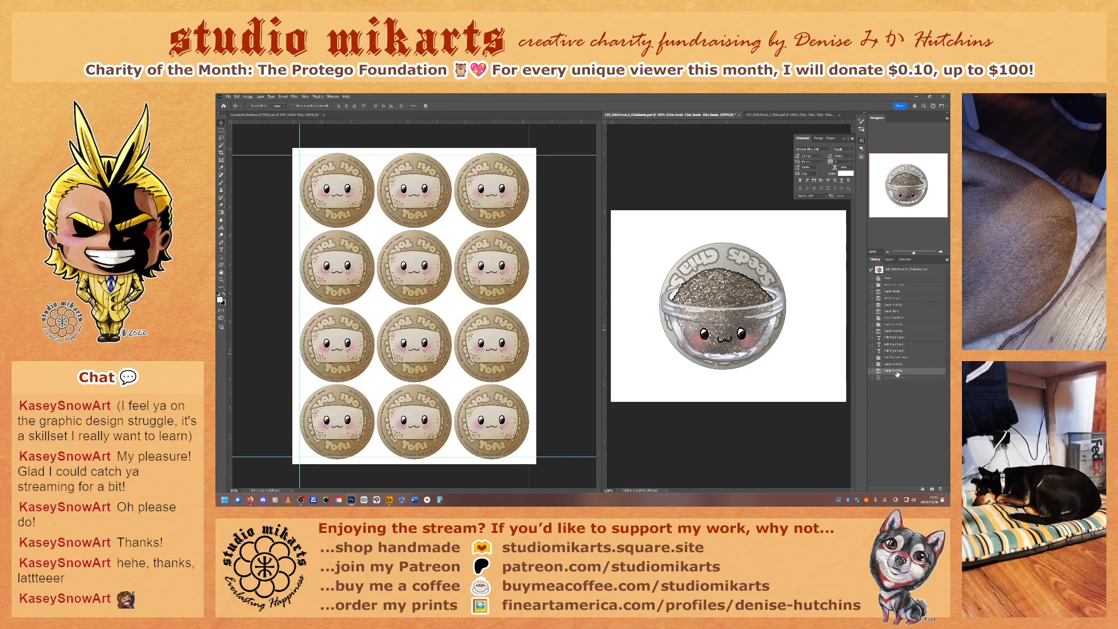
click(889, 259)
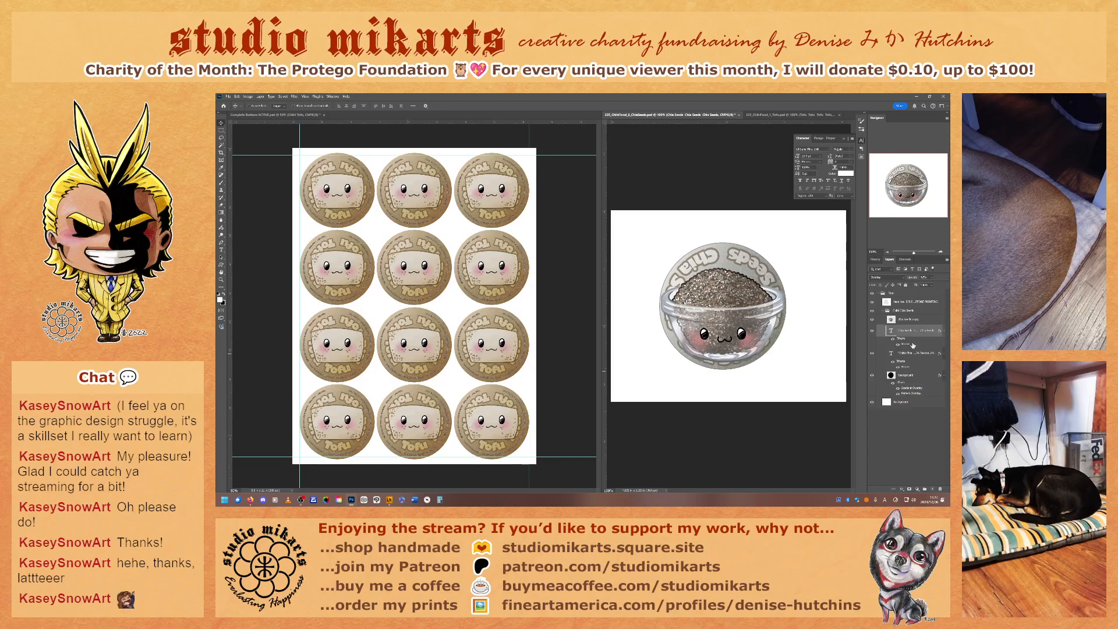
- Scale down the chia bowl illustration about its centre so the ring lettering around it is uncovered
click(906, 319)
key(ctrl+t)
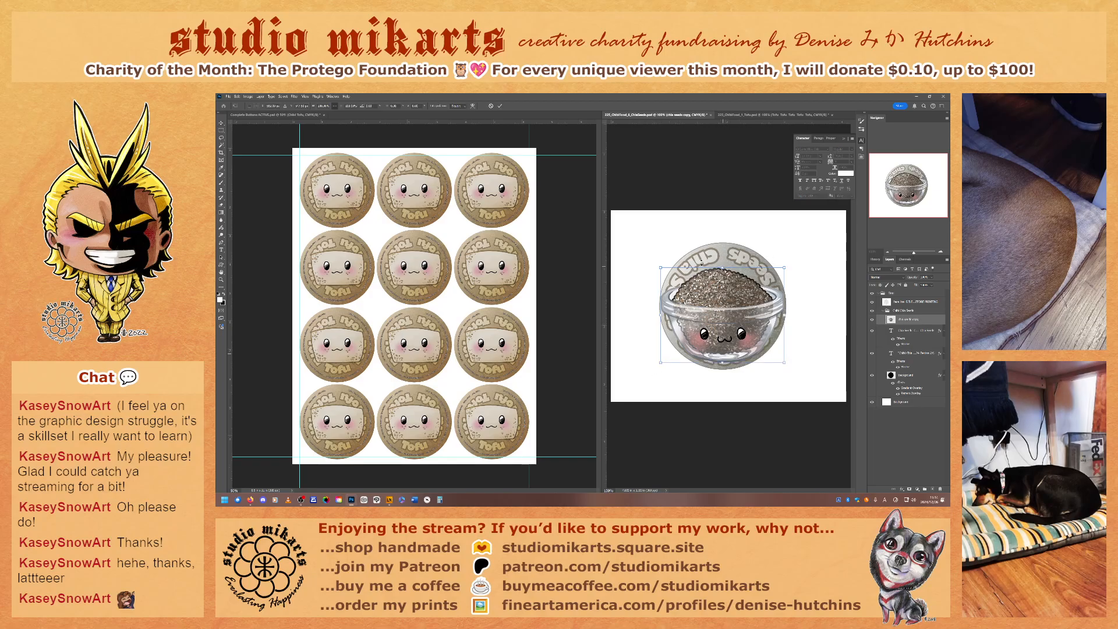
drag(660, 362, 729, 333)
key(Return)
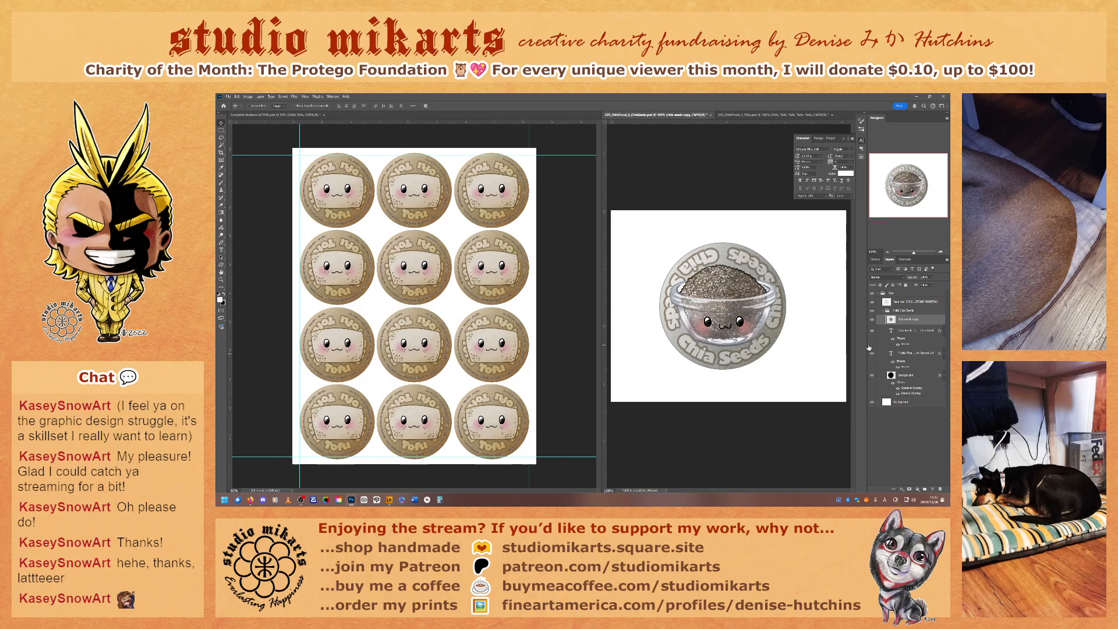
click(906, 345)
double_click(906, 345)
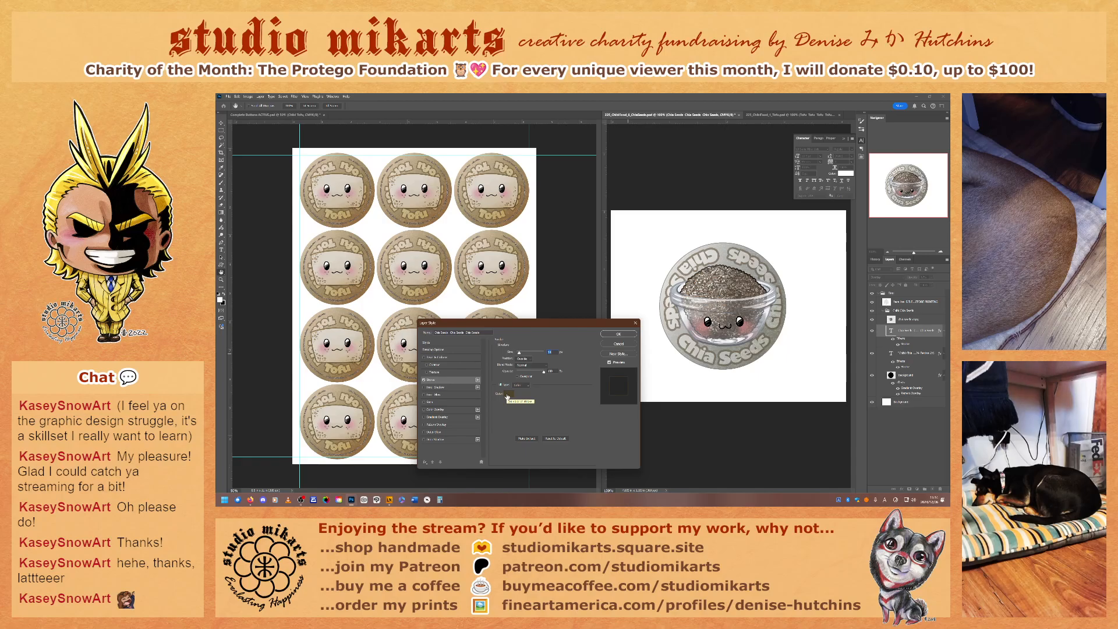
click(619, 344)
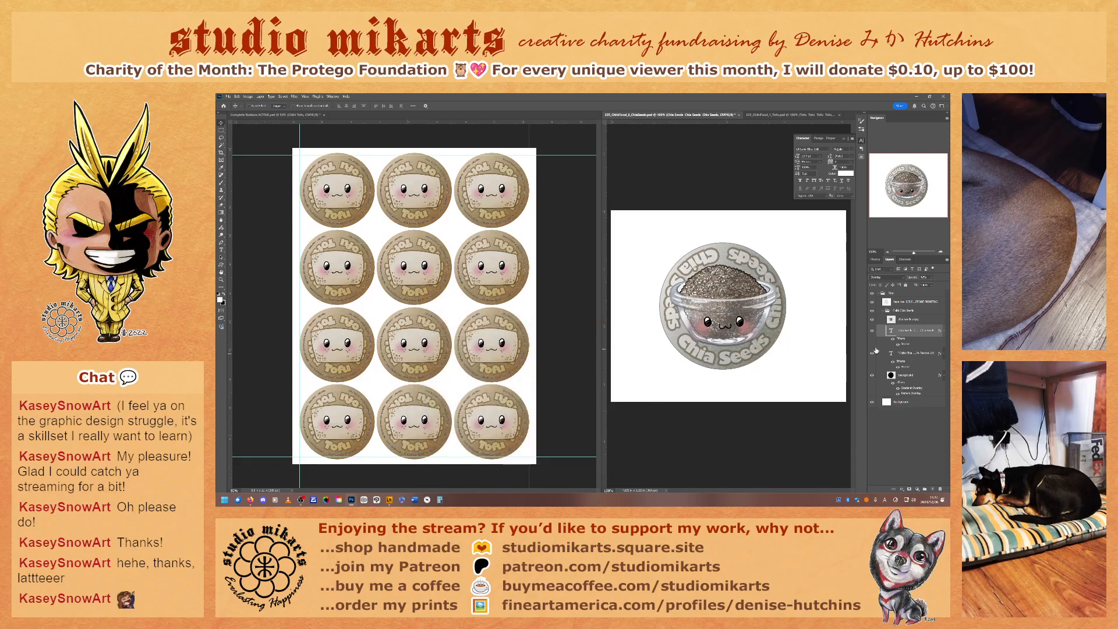
- Change the stroke color of the Chia Seeds ring lettering from brown to a grey sampled from the bowl artwork
double_click(907, 345)
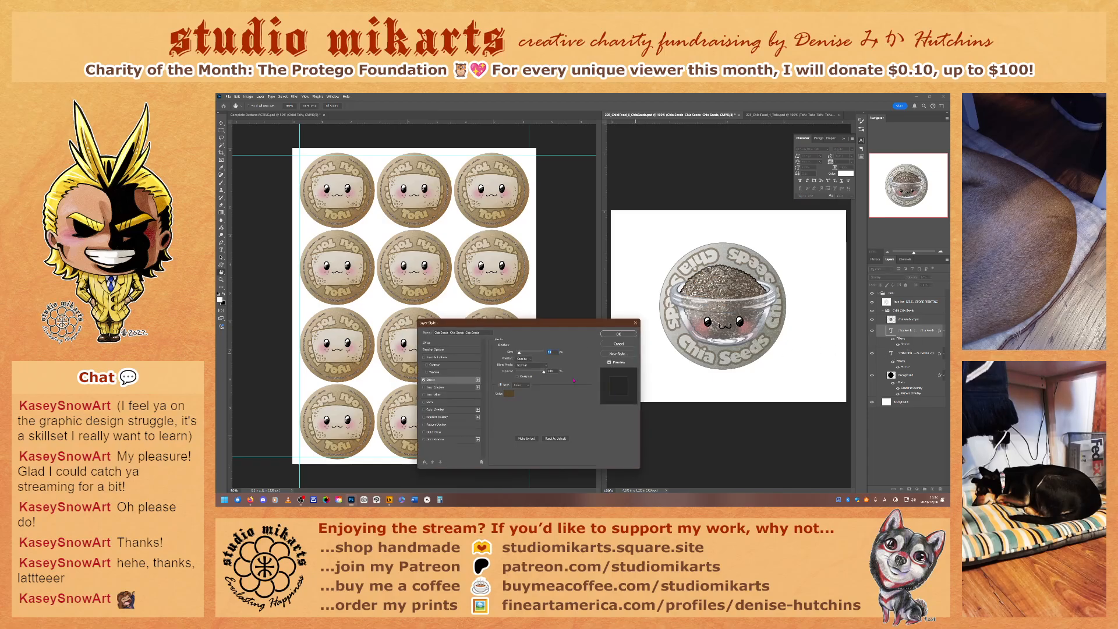
click(509, 396)
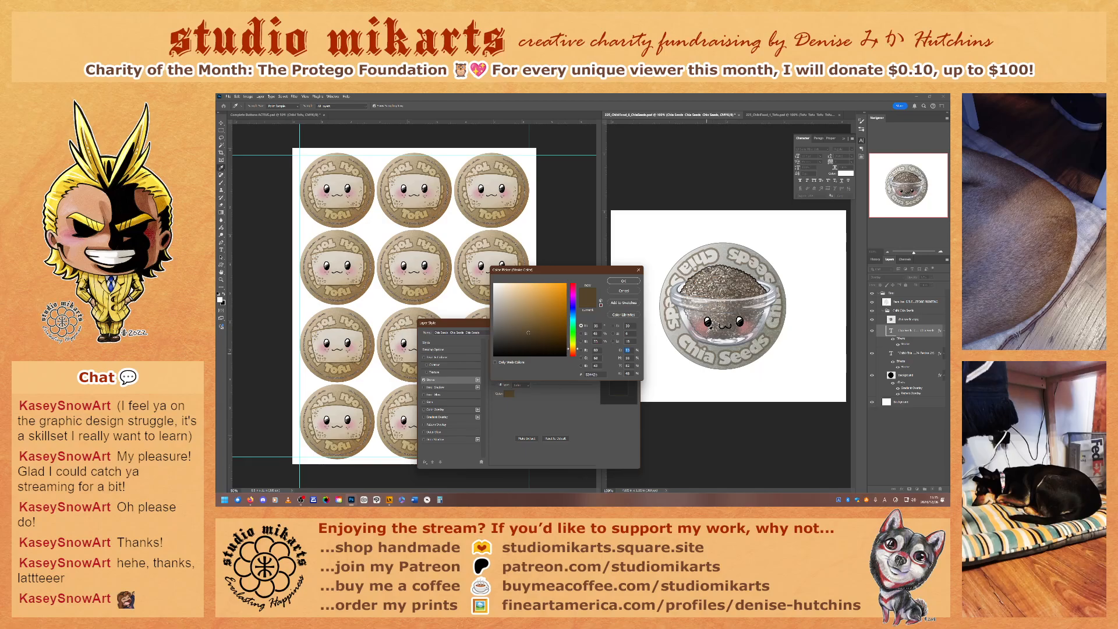
drag(577, 350, 577, 357)
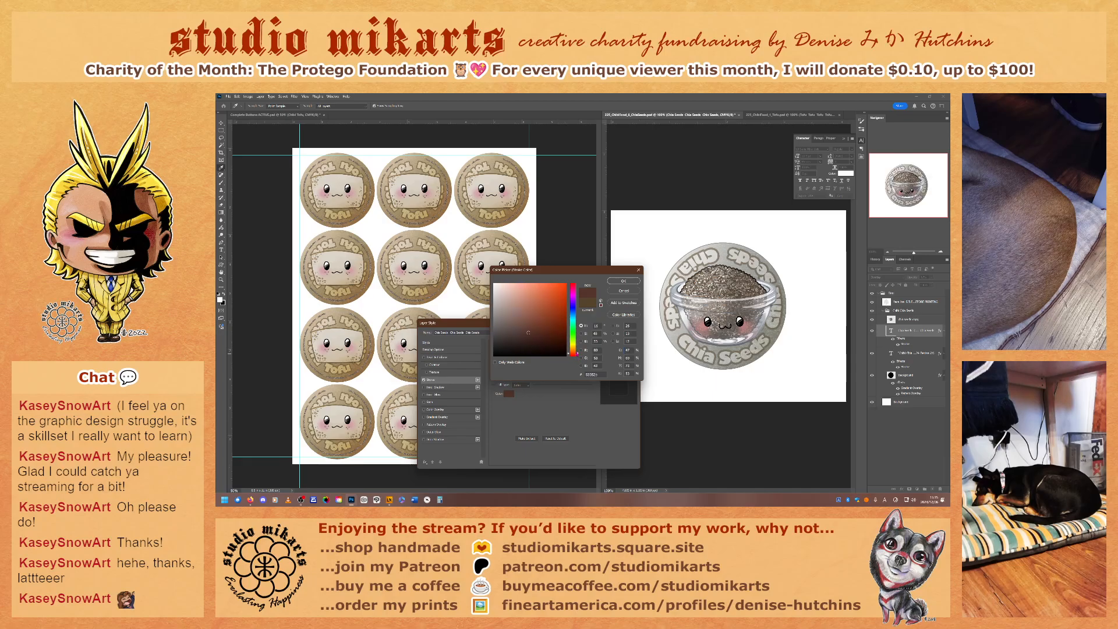
drag(574, 355, 574, 320)
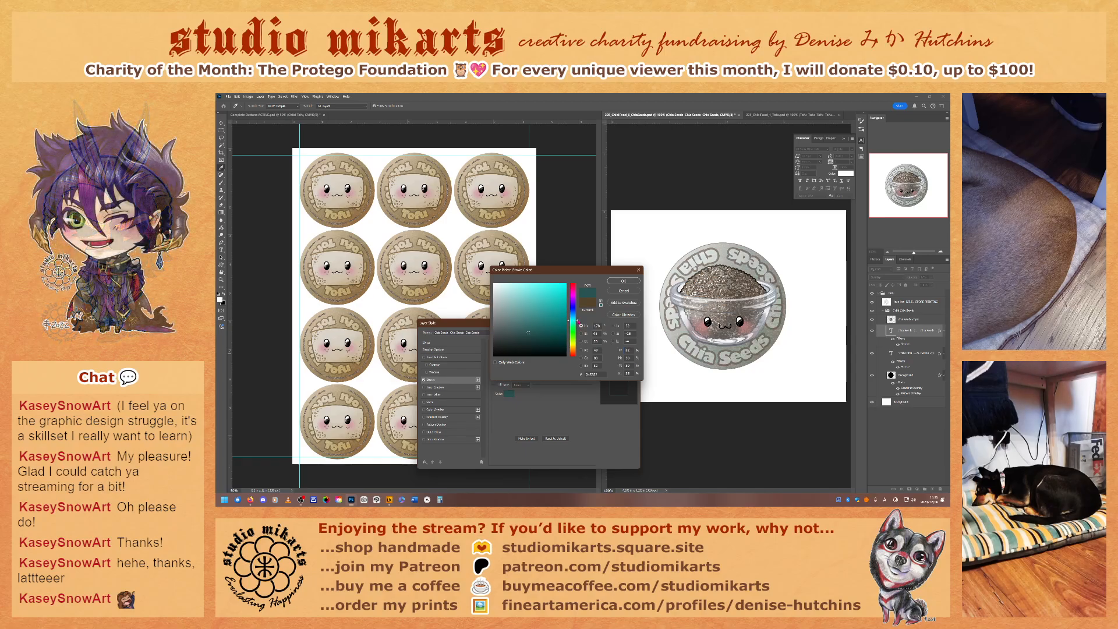
drag(578, 321, 579, 315)
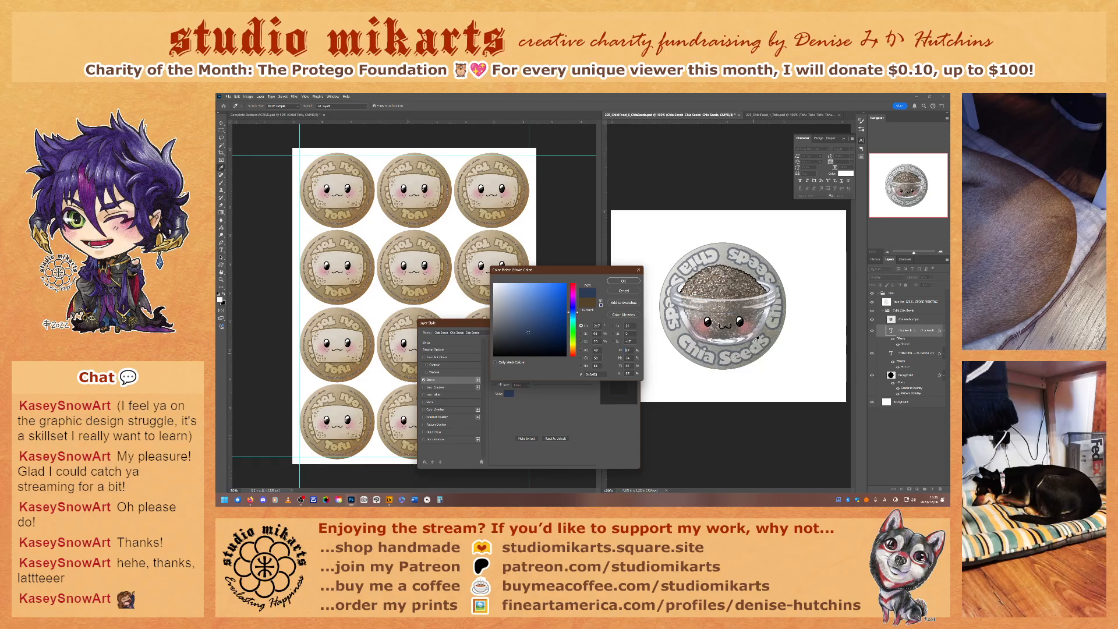
click(741, 340)
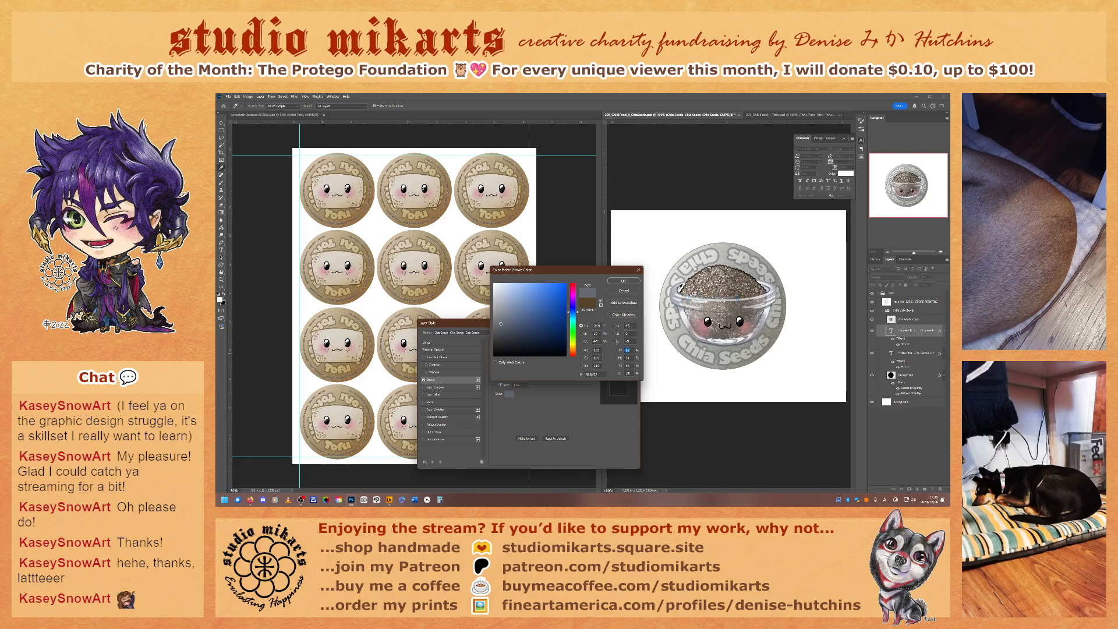
drag(680, 288, 681, 287)
click(679, 287)
click(623, 281)
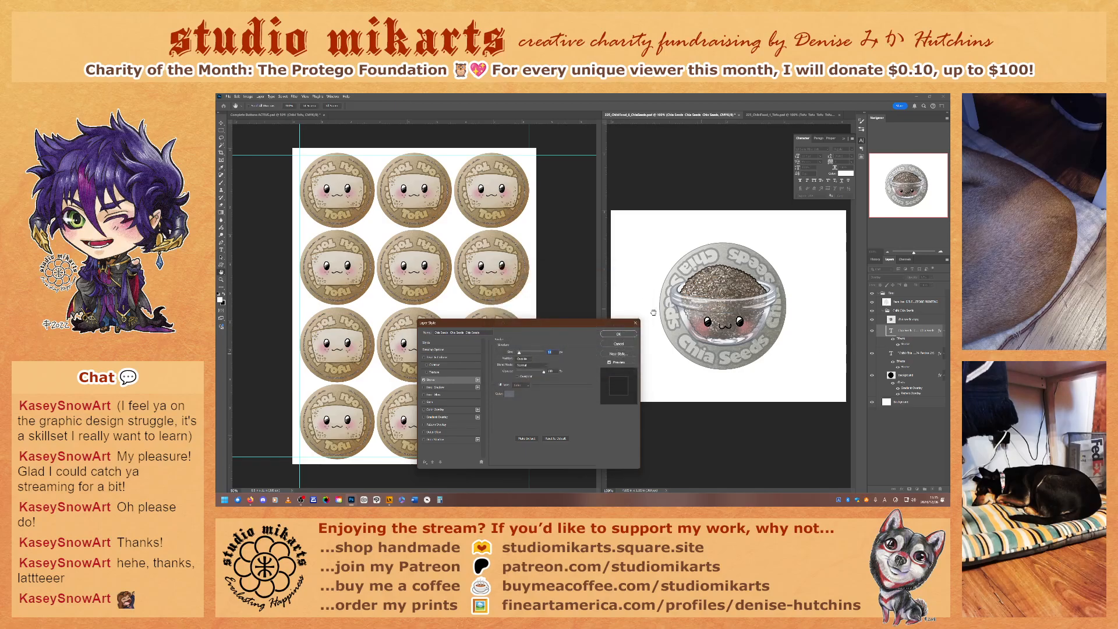
click(617, 334)
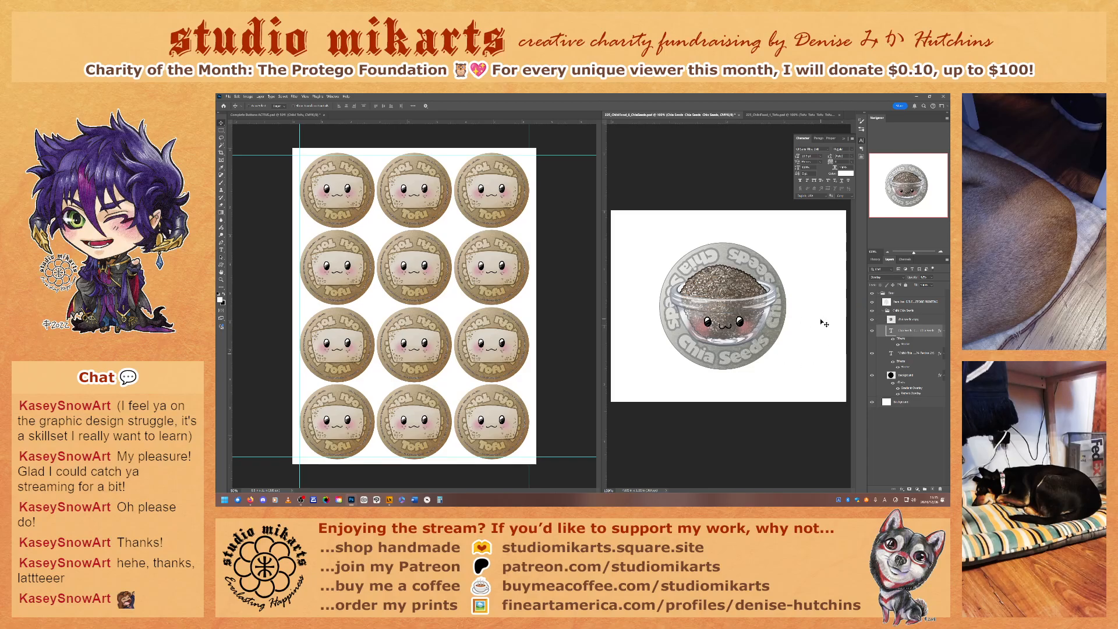
- Hide the rim-masking layer, merge a duplicate of the chia seeds group into one layer, and copy it onto the print sheet
click(872, 302)
click(872, 302)
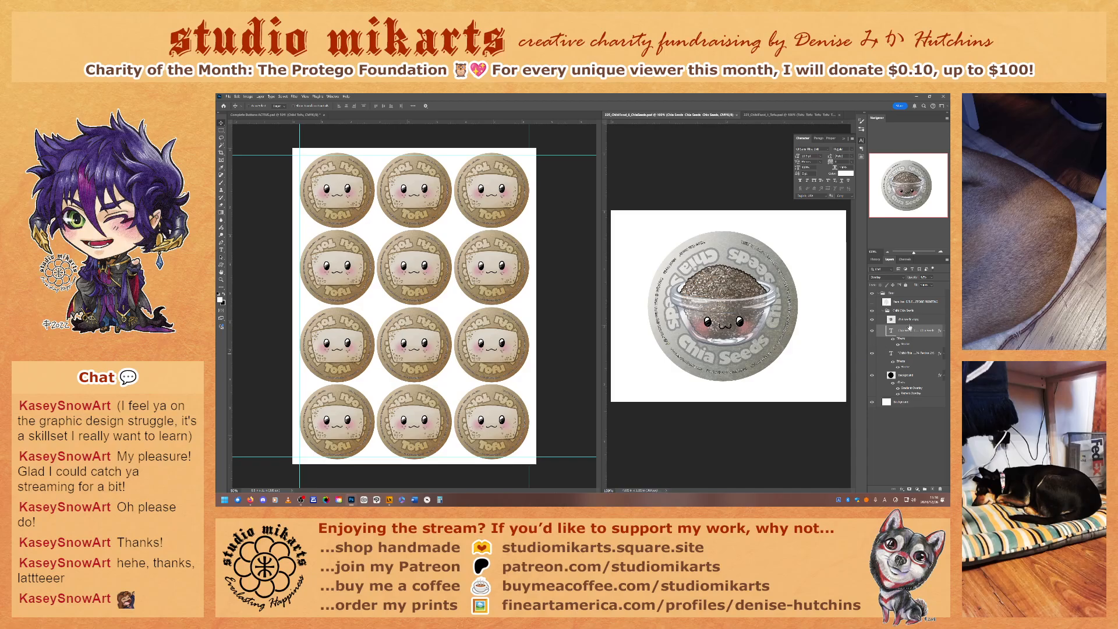
drag(904, 313, 933, 490)
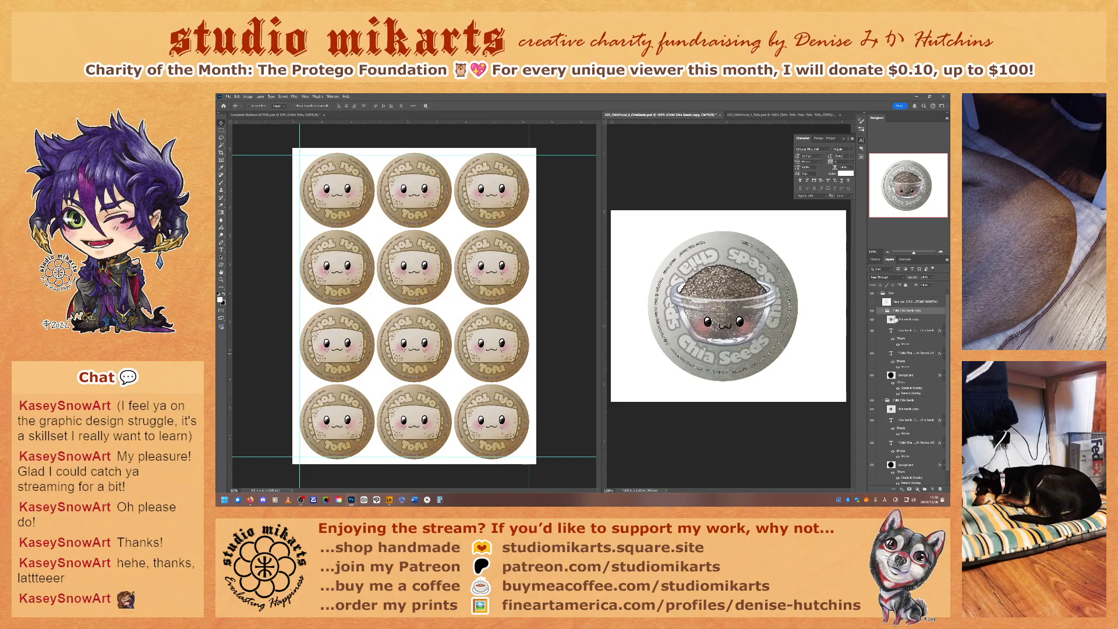
right_click(891, 309)
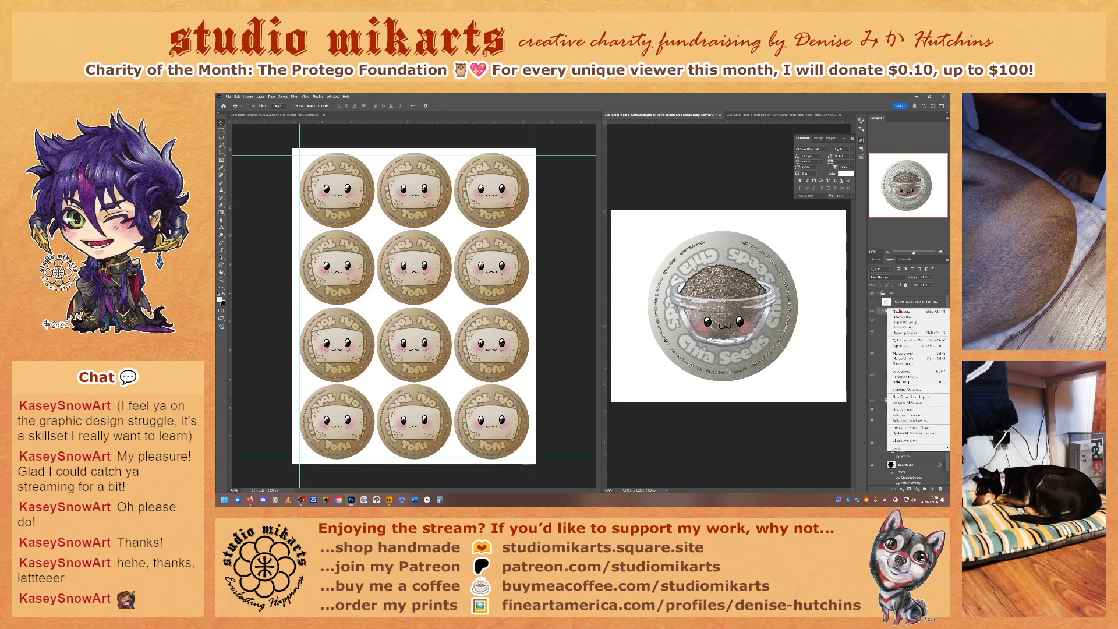
click(899, 353)
drag(926, 315, 392, 267)
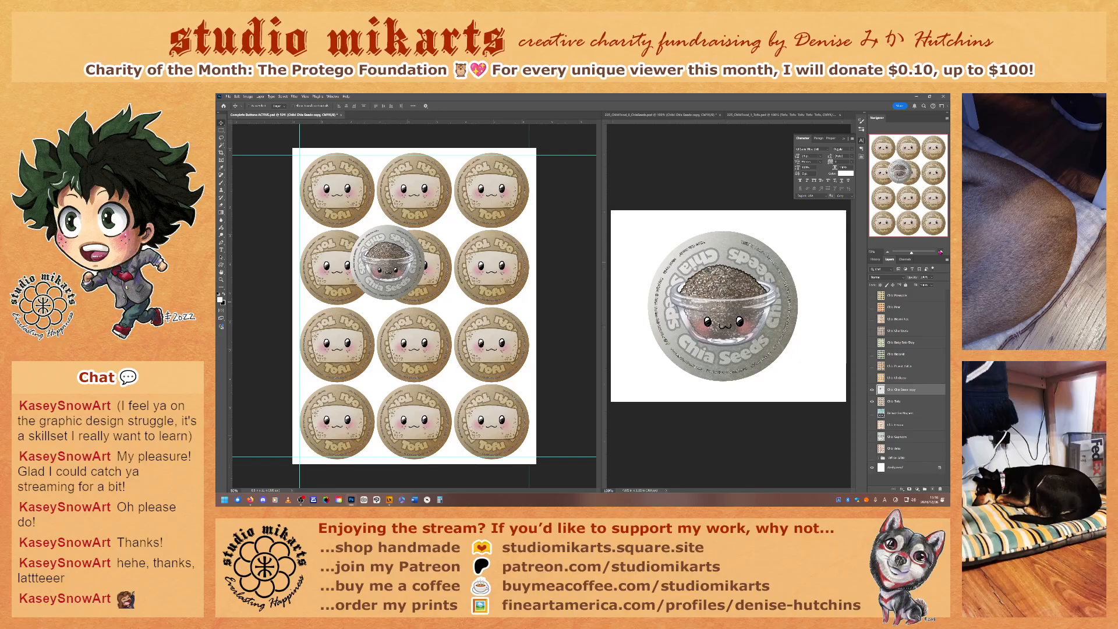
- Move the chia seeds button onto the first tofu button of the print sheet and nudge it until it covers that button exactly
click(941, 253)
click(941, 253)
click(941, 252)
drag(894, 210, 829, 128)
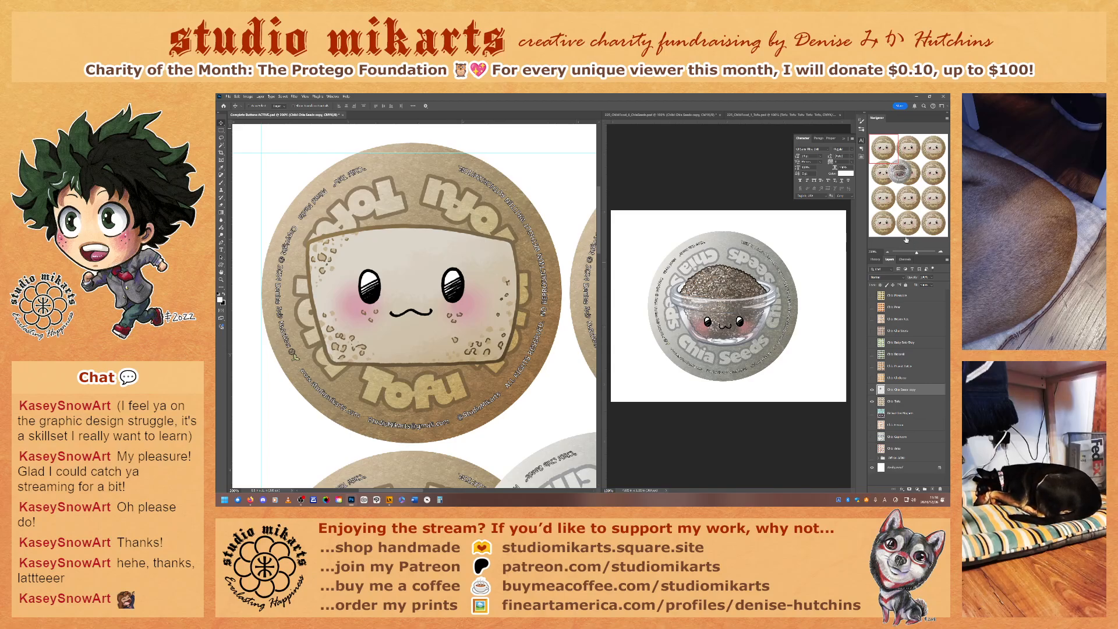
drag(891, 157, 904, 178)
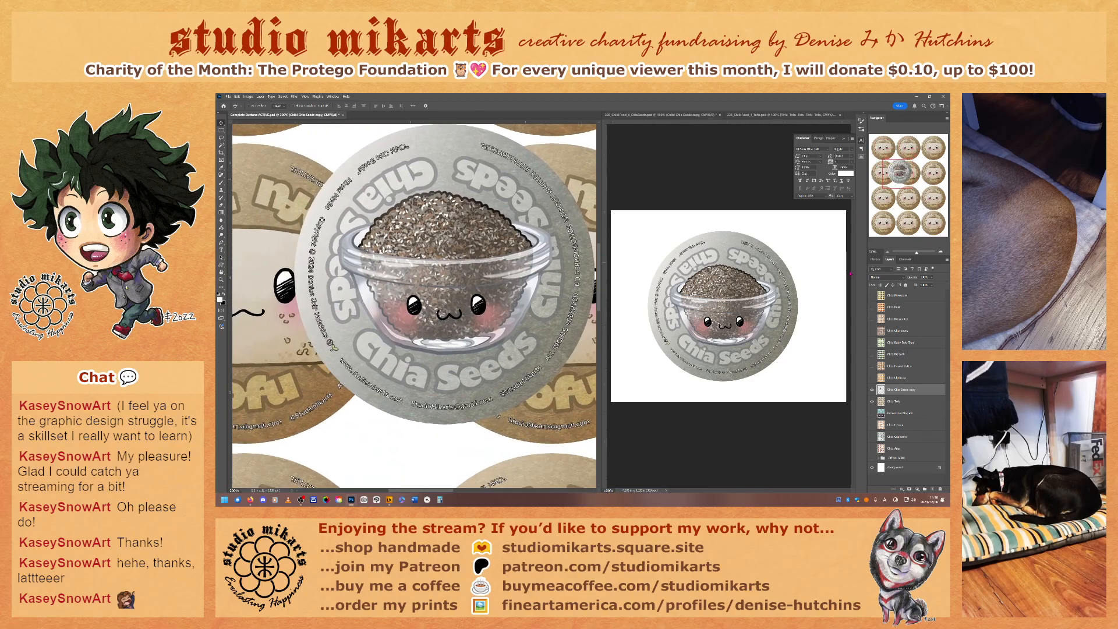
drag(894, 175, 878, 145)
drag(471, 306, 395, 211)
drag(536, 424, 414, 245)
key(Right)
key(Right)
key(Right)
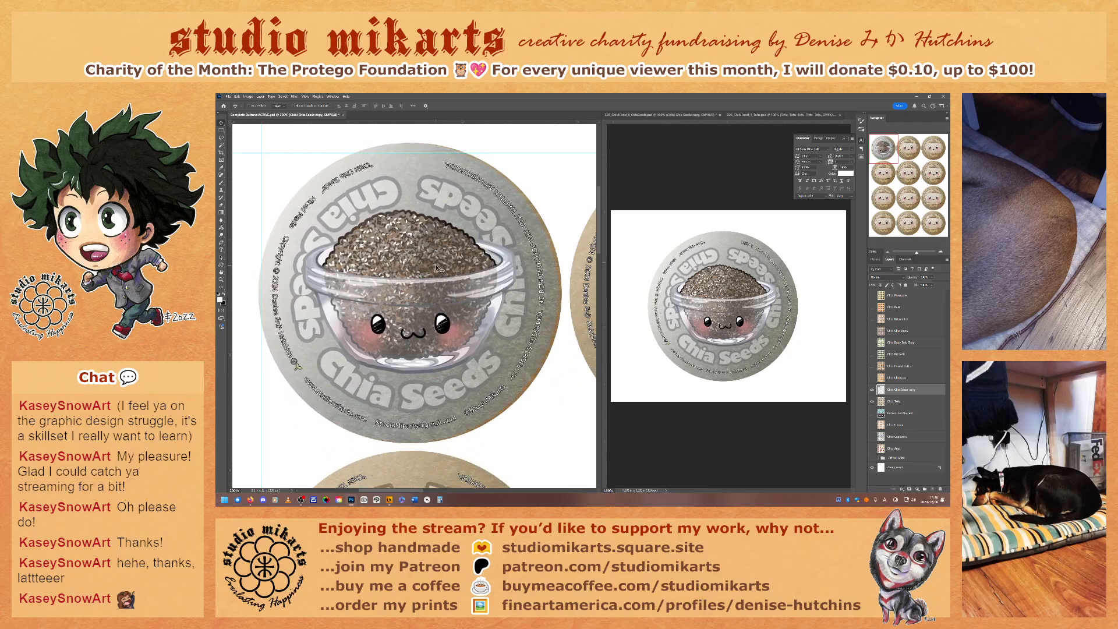
key(Up)
key(Down)
key(Right)
key(Right)
key(Right)
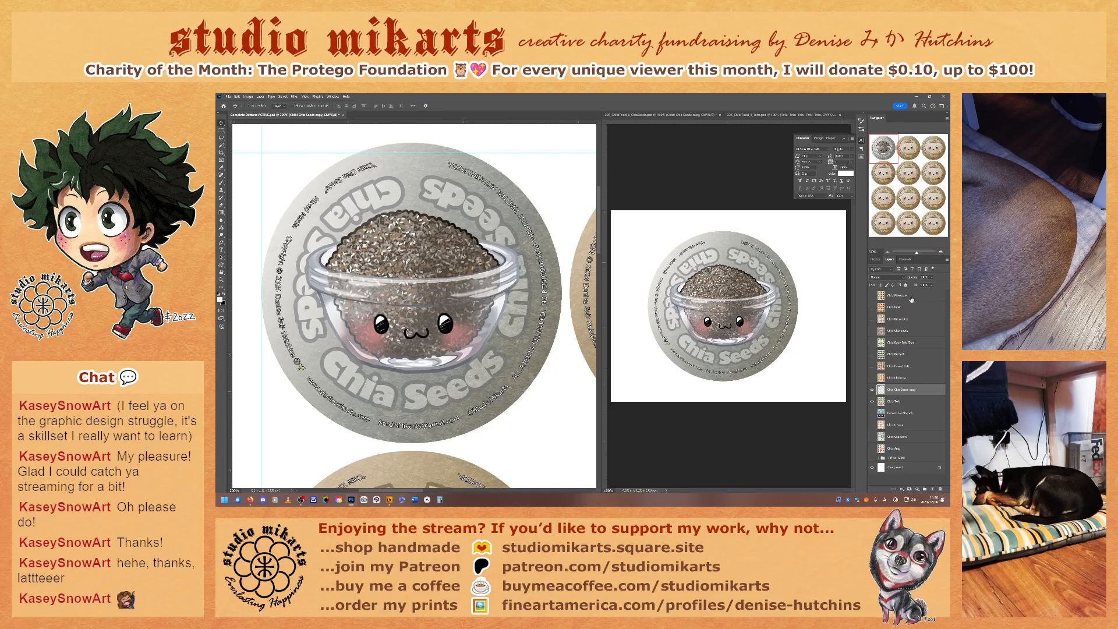
click(888, 253)
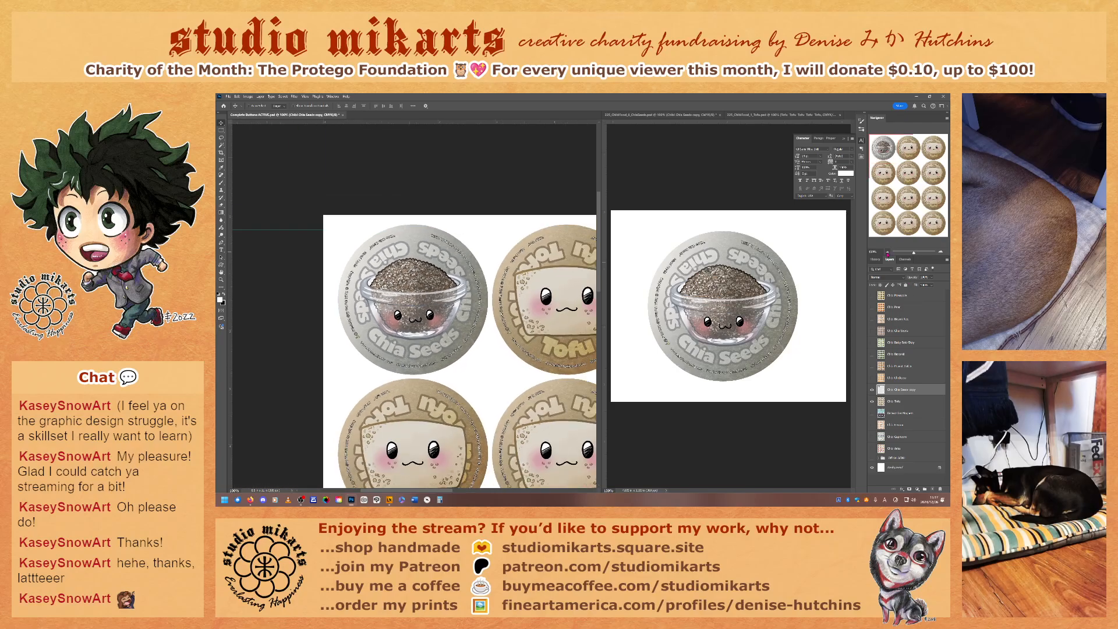
- Toggle the chia seeds layer's visibility repeatedly to compare its alignment with the tofu button underneath, leaving the layer shown
click(872, 390)
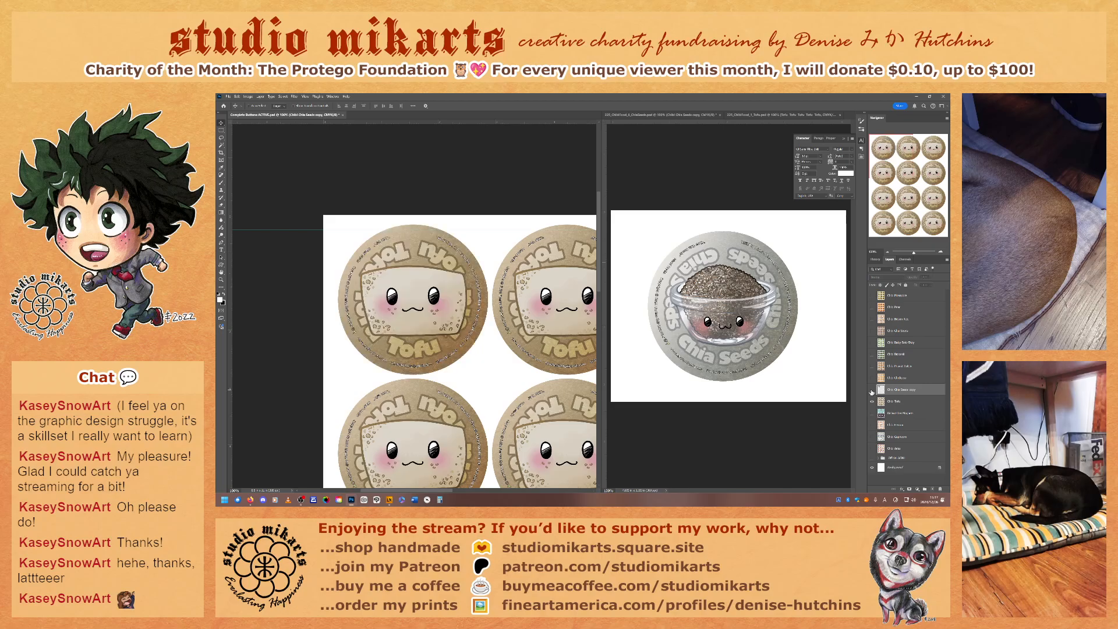
click(872, 389)
click(872, 390)
click(872, 390)
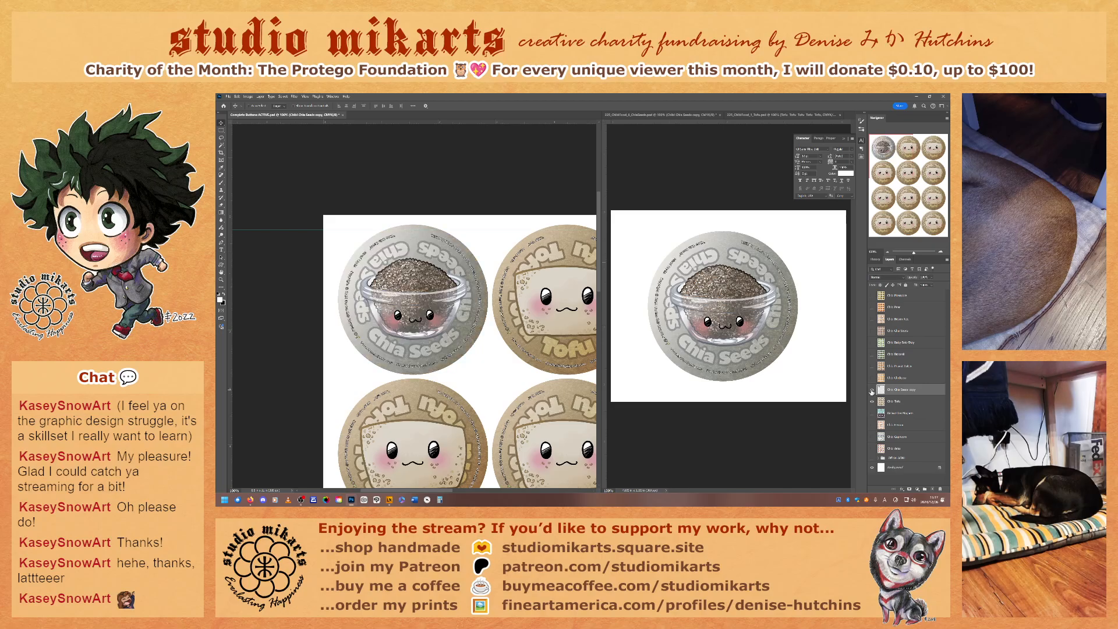
click(871, 390)
click(872, 390)
click(872, 390)
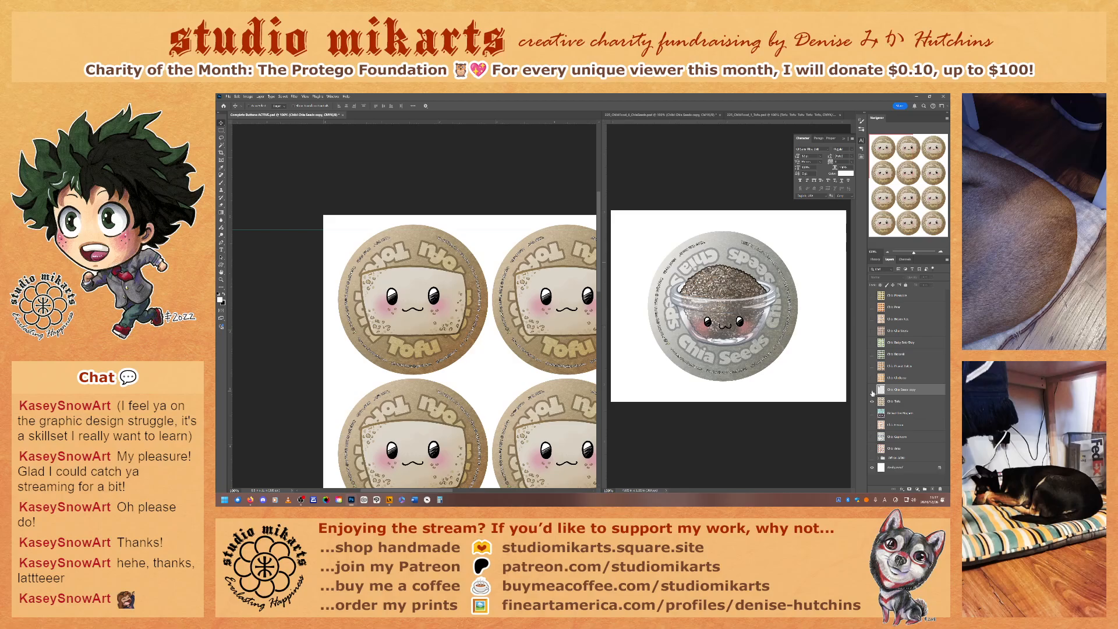
click(873, 394)
click(872, 394)
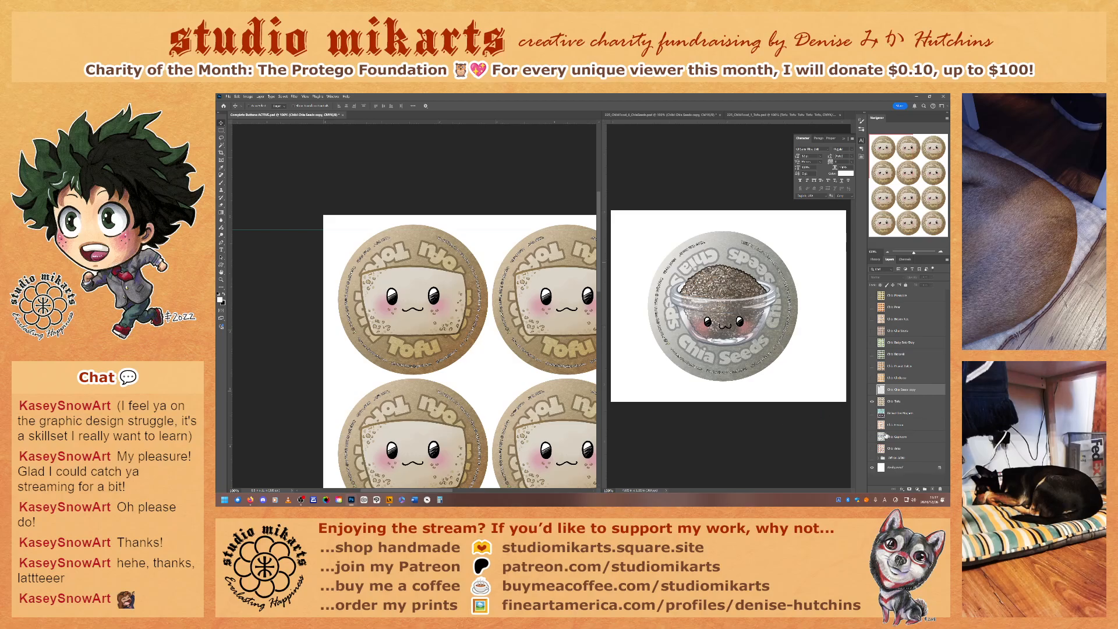
click(873, 391)
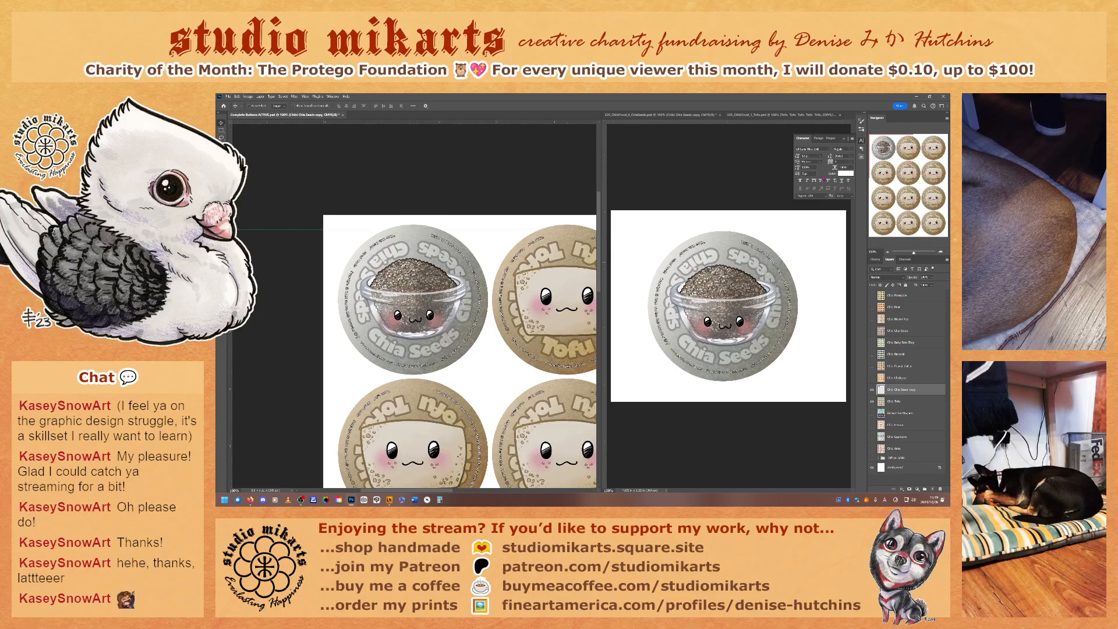
- Collapse the floating character settings and fit the whole twelve-button print sheet in view
click(862, 141)
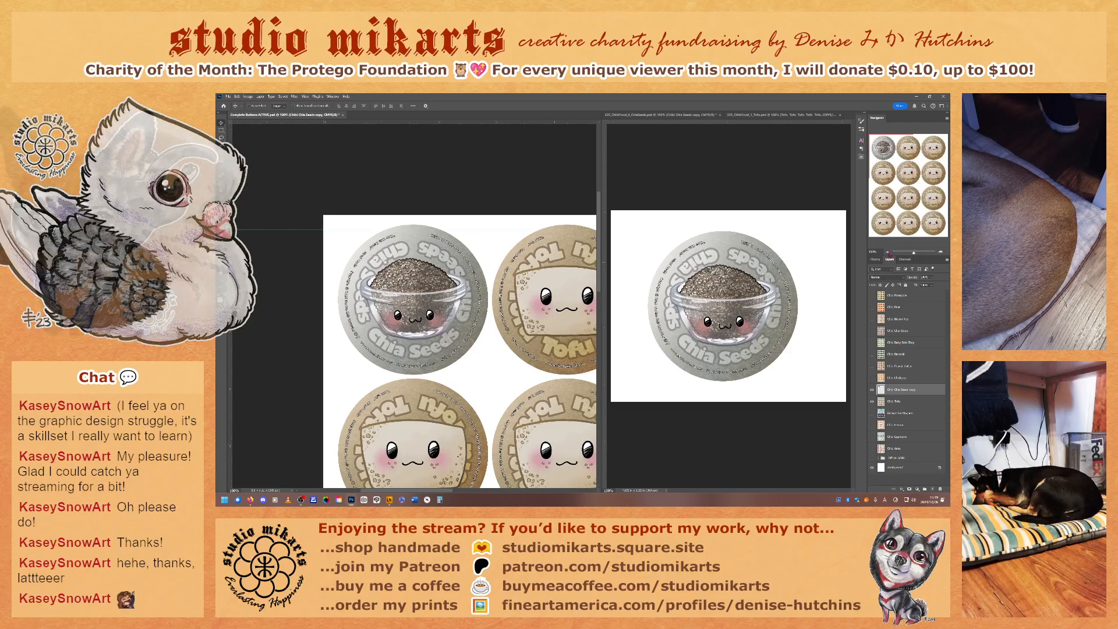
key(ctrl+minus)
key(ctrl+minus)
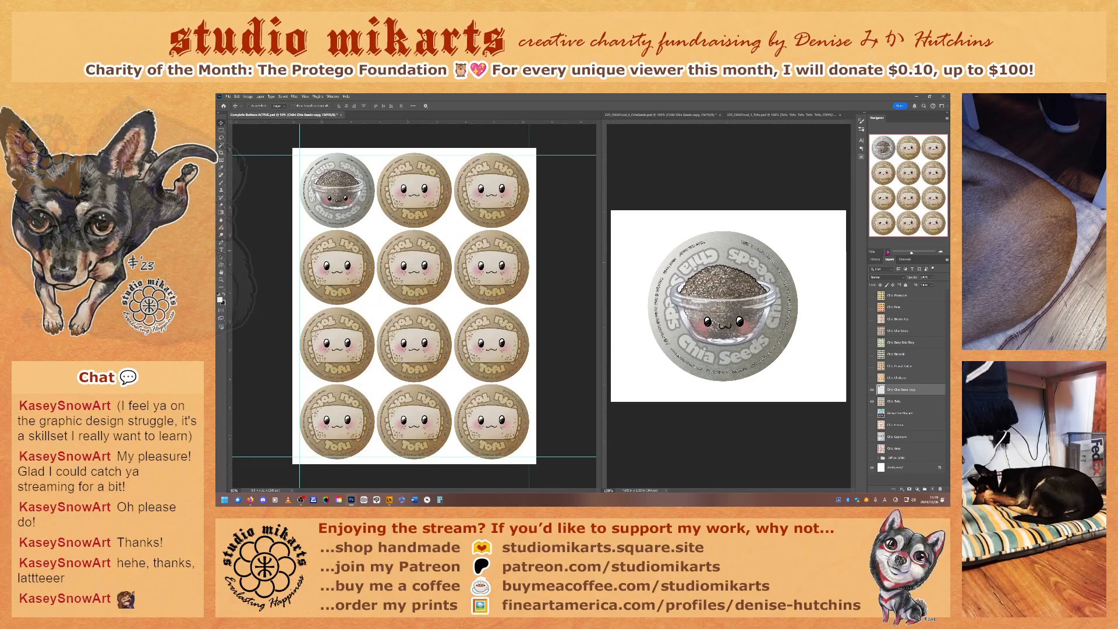